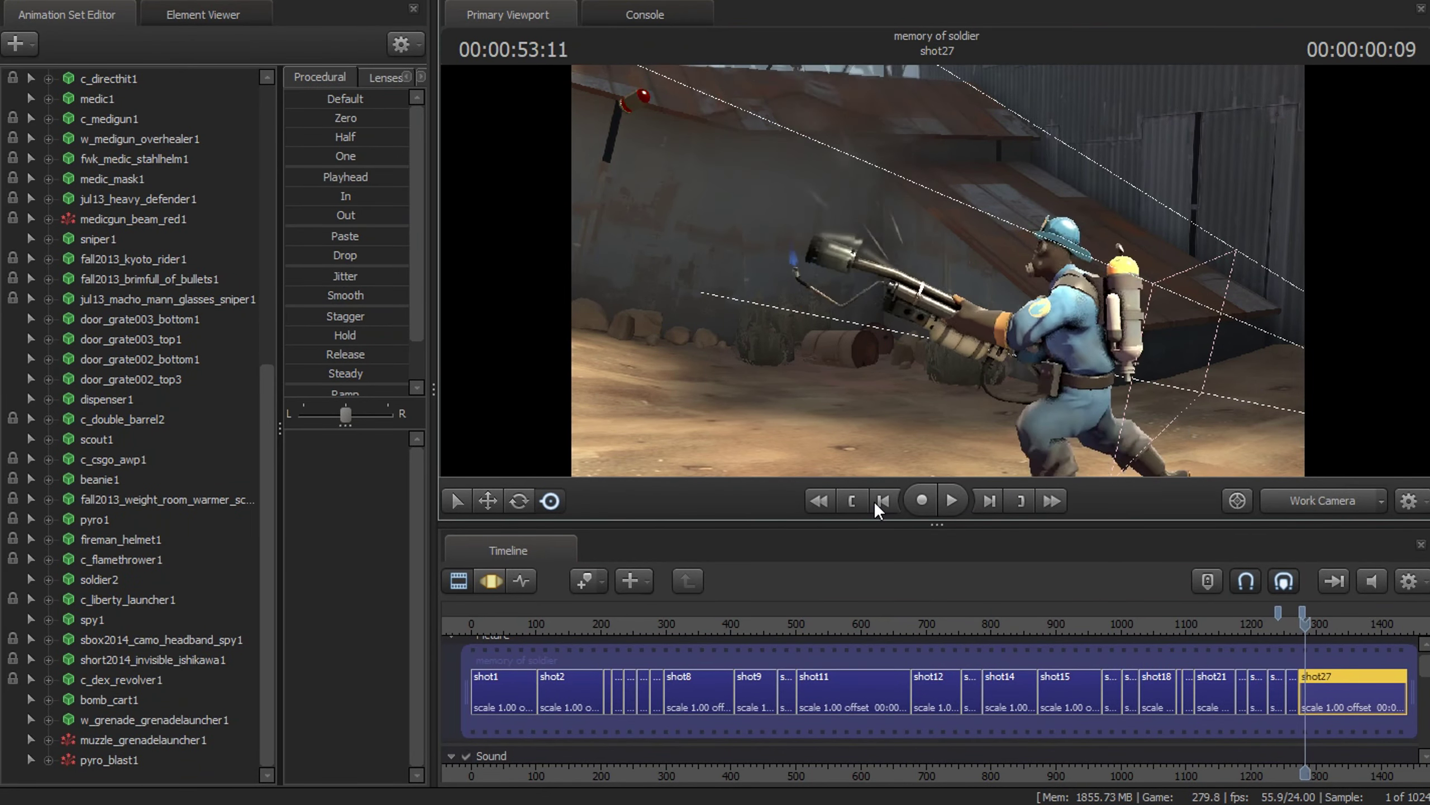
Step: Select pyro_blast1 in shot27 and ready it for rotation in the Motion Editor
left_click(883, 501)
key("F3")
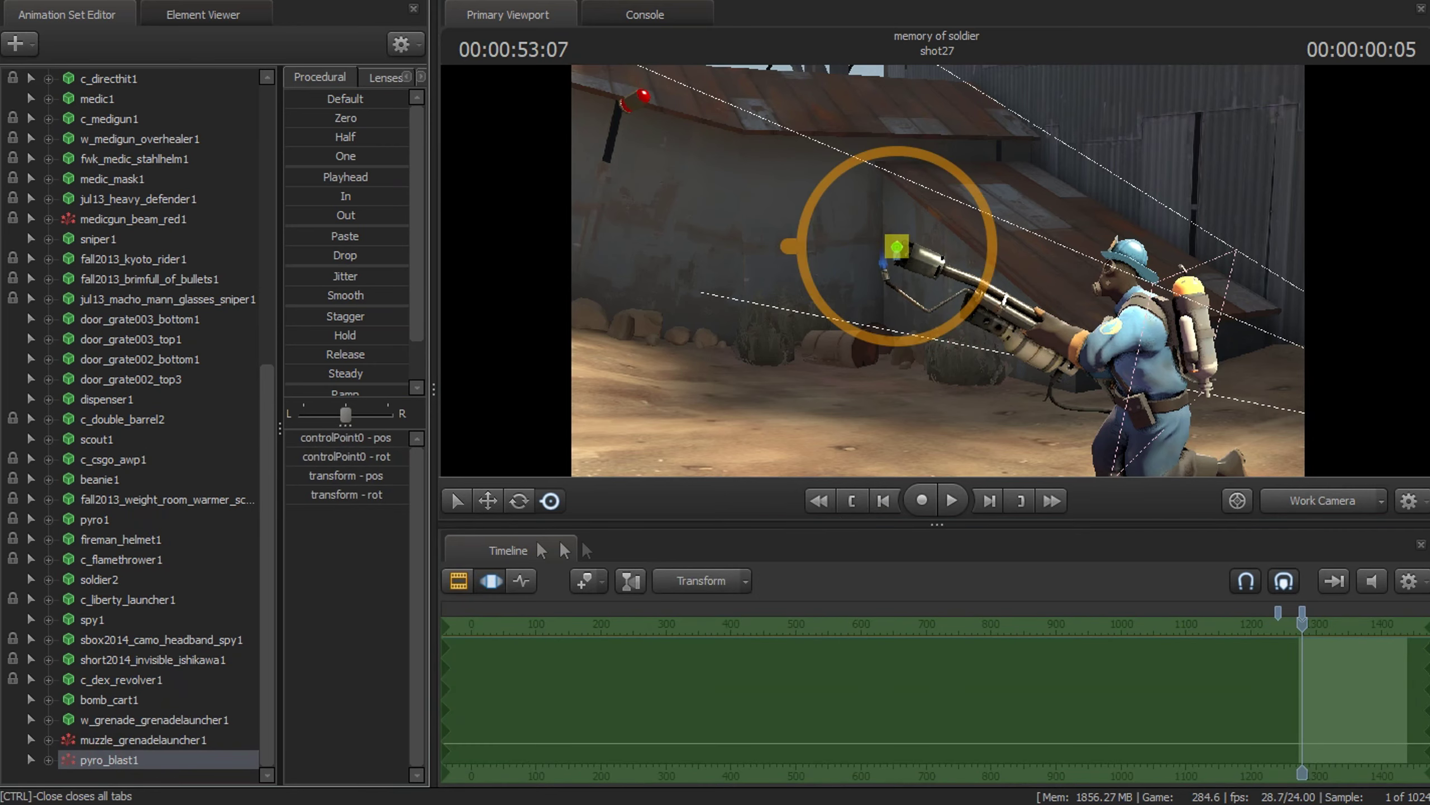
key("e")
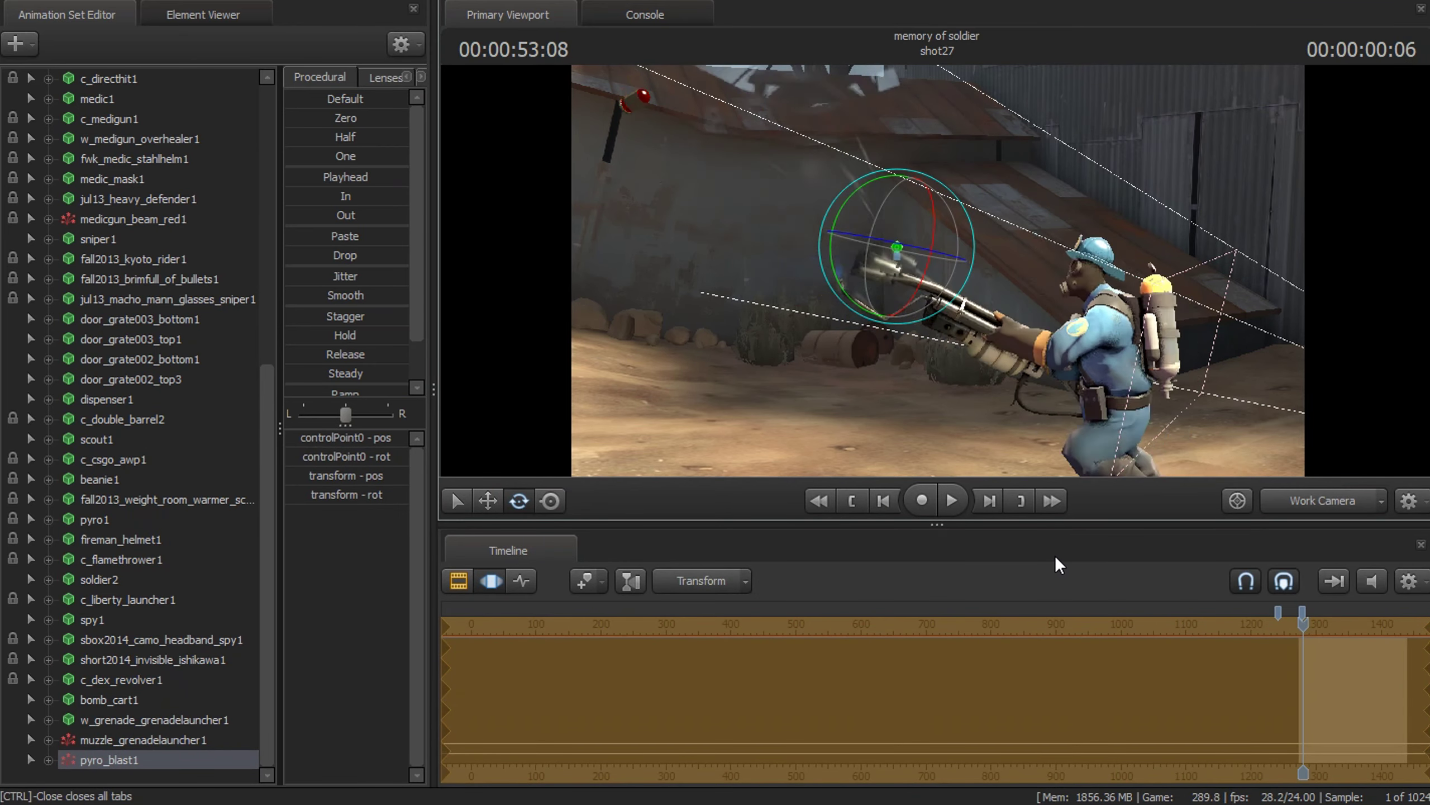
Step: Step back and forth through the opening frames to check the blast, then select w_grenade_grenadelauncher1
key("Left")
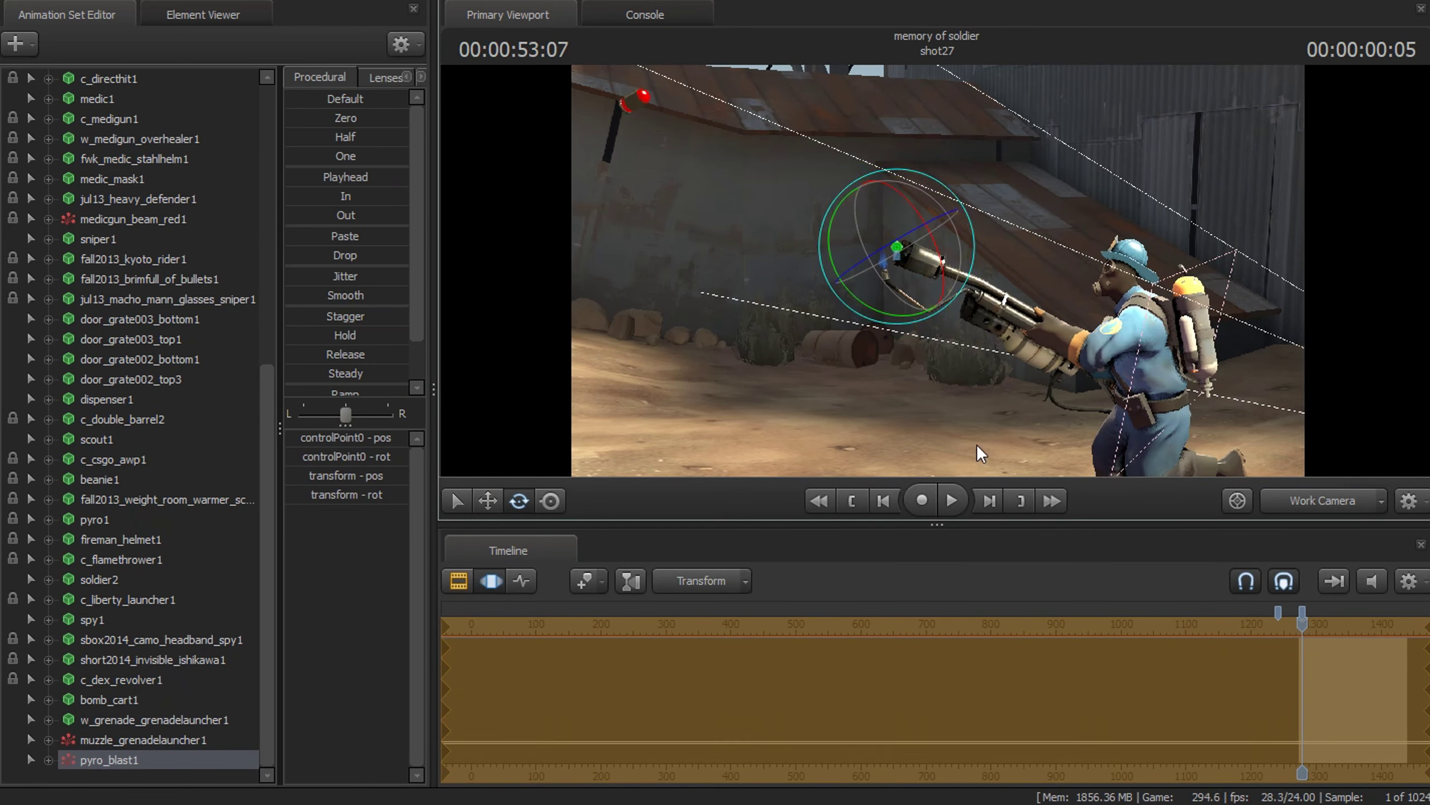
key("Right")
key("Right")
key("Right")
key("Left")
key("Left")
key("Left")
key("Right")
key("Right")
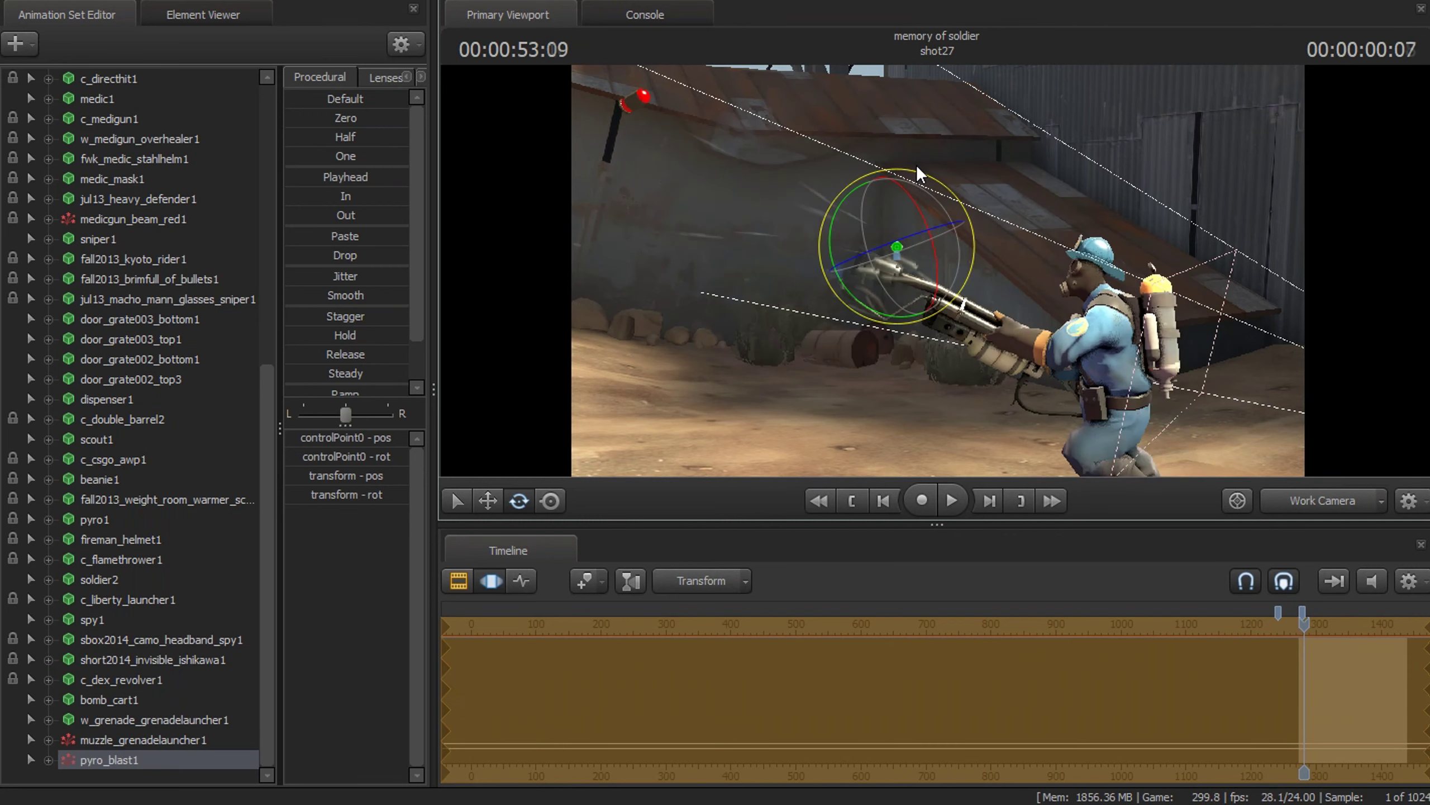
key("Left")
key("Left")
key("Left")
key("Right")
key("Right")
key("Right")
key("Left")
key("Left")
key("Left")
key("Left")
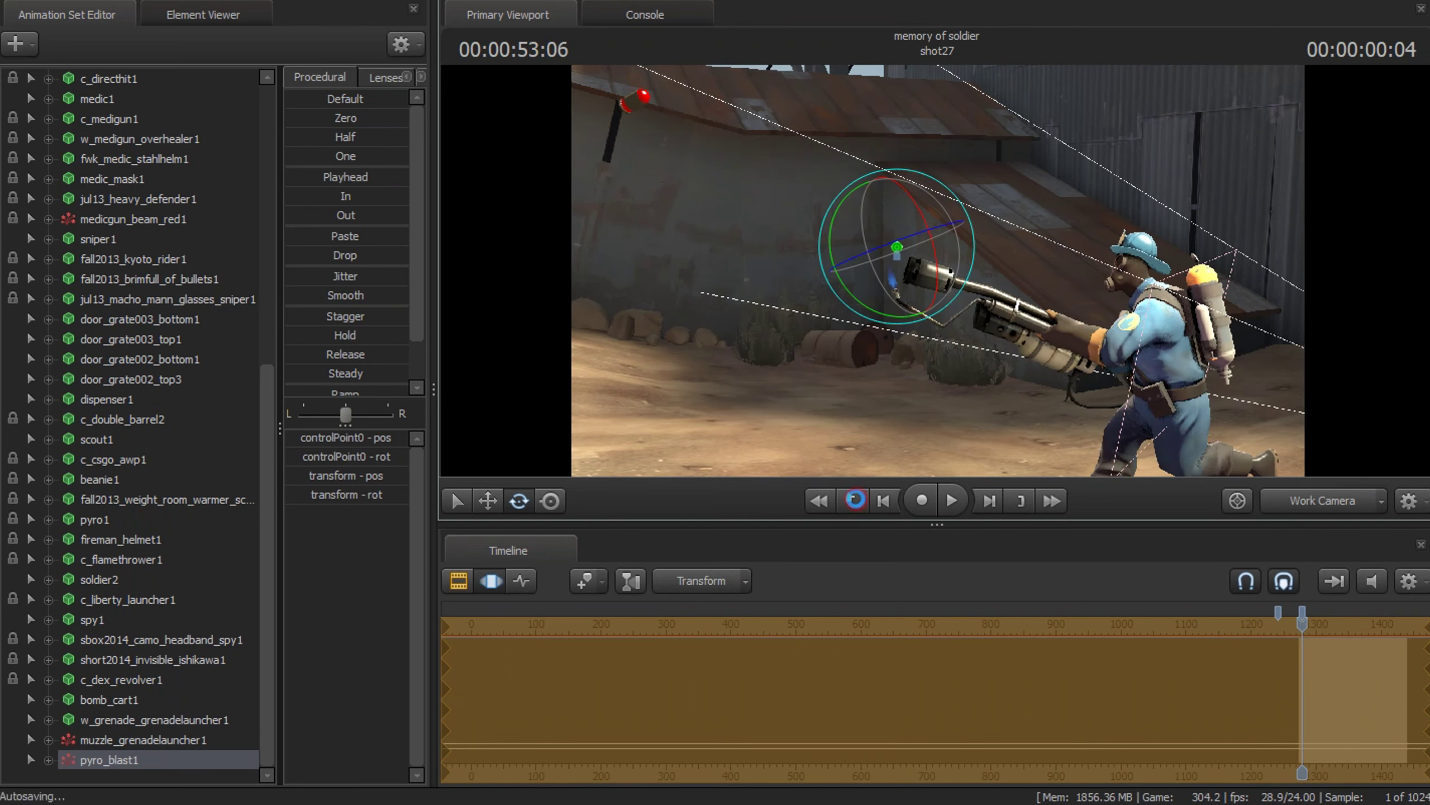
left_click(856, 498)
Step: Show the grenade's motion curves from the shot start and step through its flight toward the nozzle
key("F4")
left_click(134, 720)
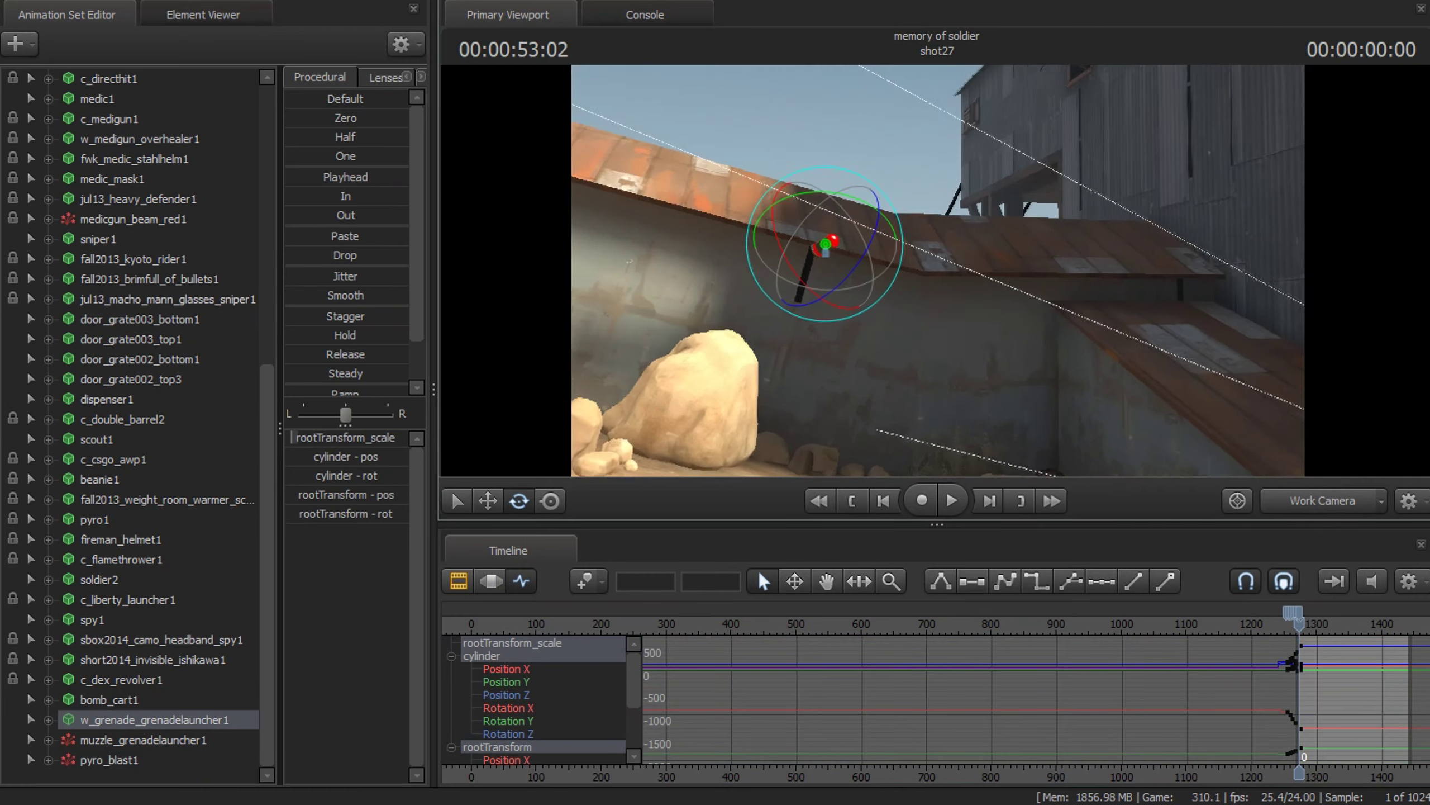
scroll(1275, 697, "up", 3)
scroll(1315, 698, "up", 3)
key("Right")
key("Right")
key("Right")
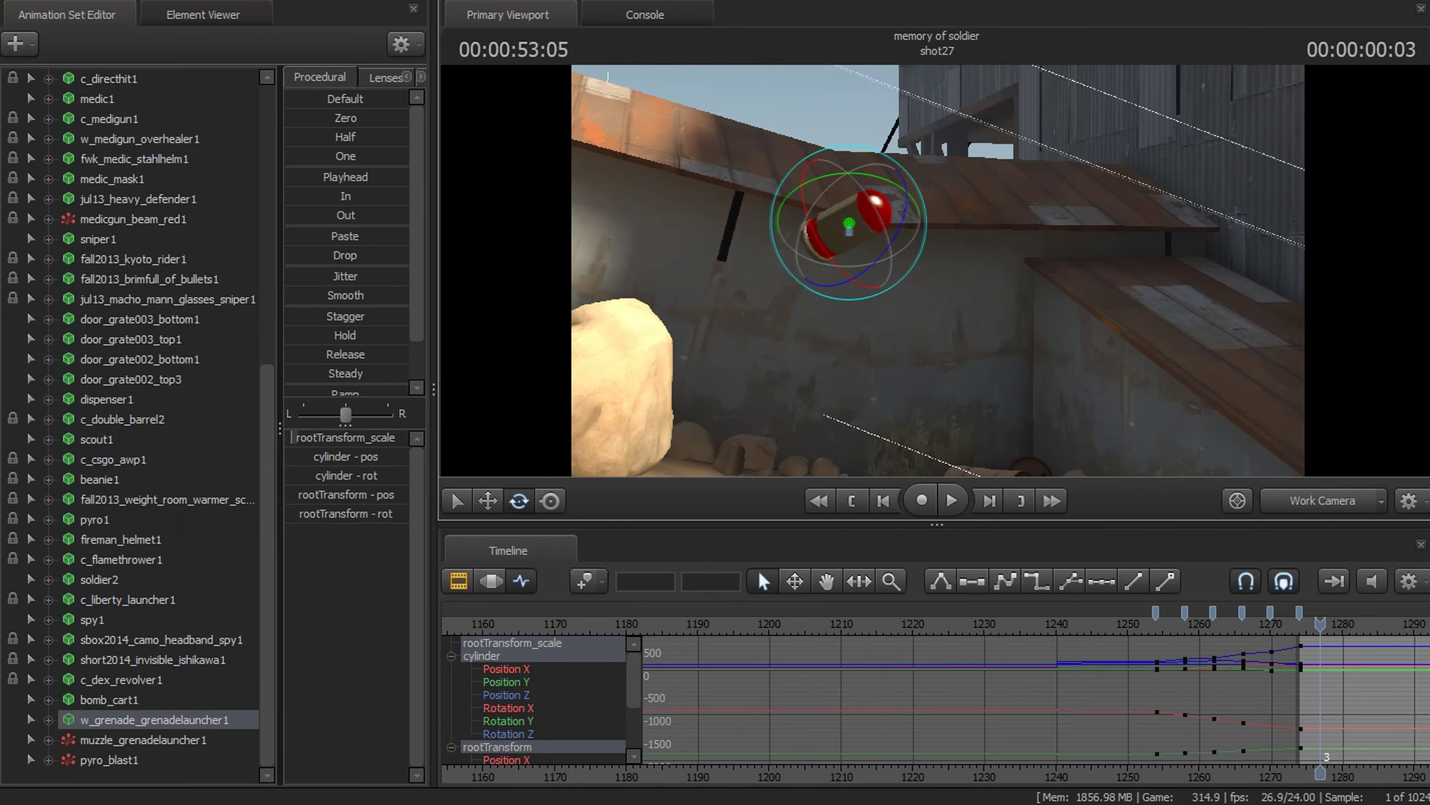
left_click_drag(939, 268, 492, 509)
key("Right")
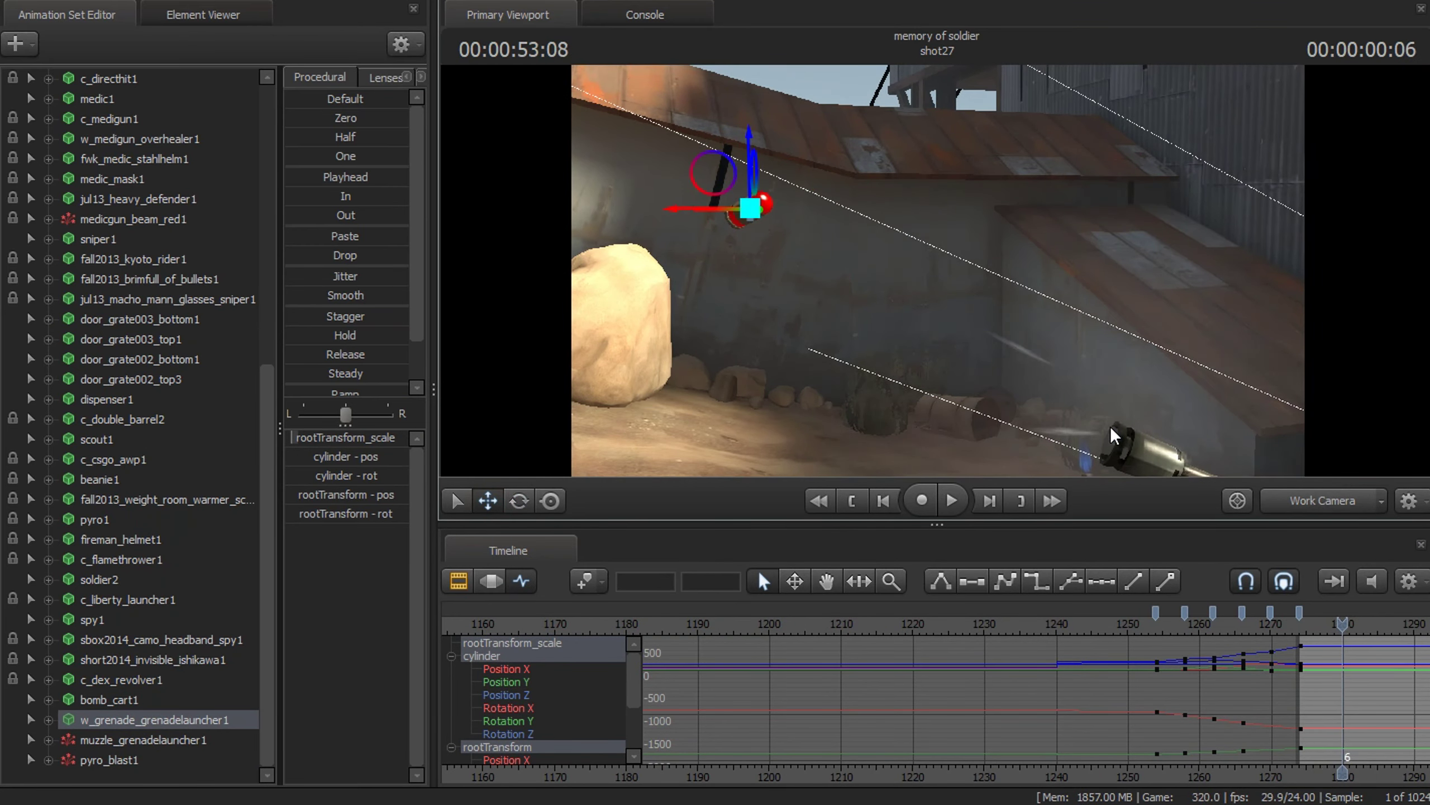
key("F3")
Step: Recheck the pyro_blast1 rotation, then reselect the grenade and play the shot to watch it fly
left_click(108, 761)
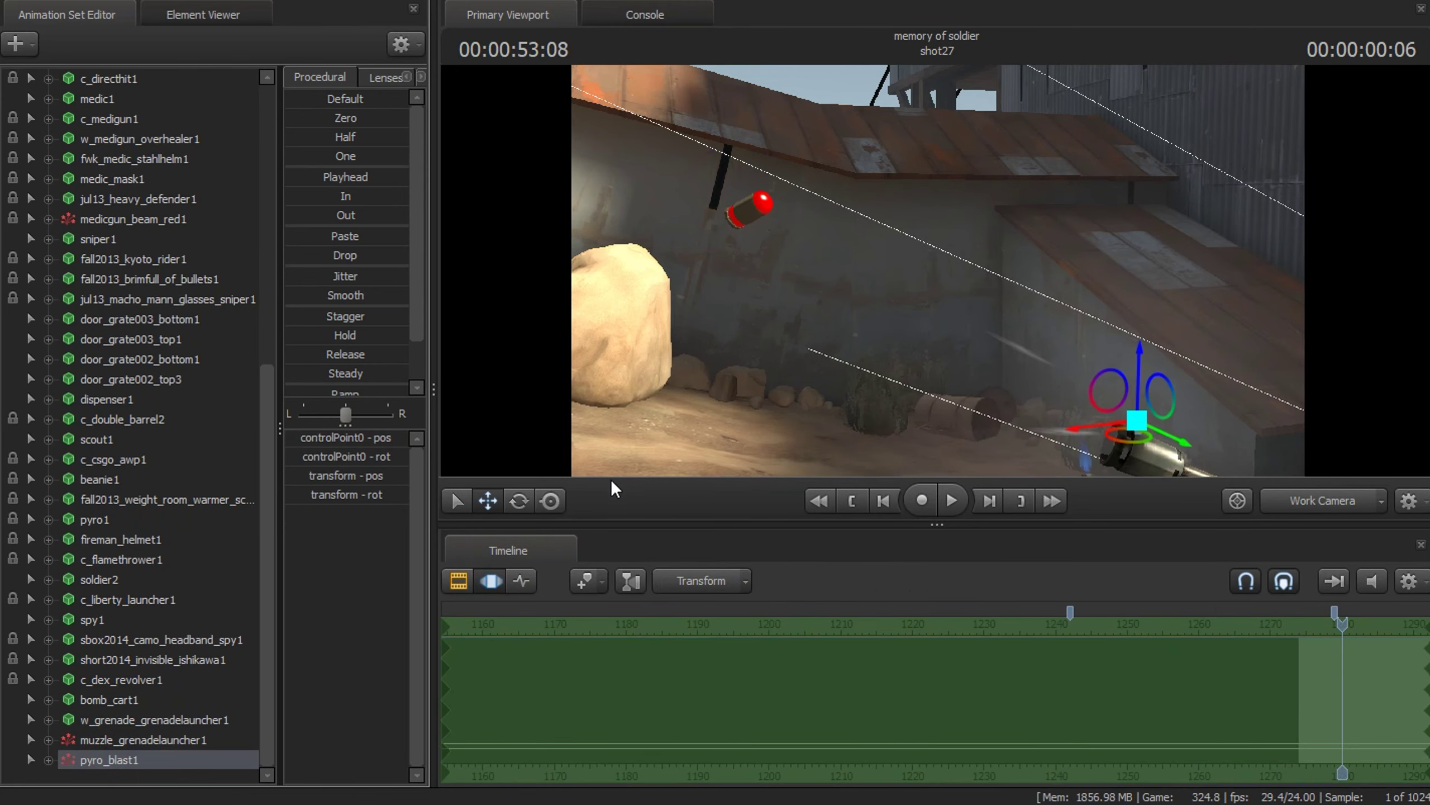
key("e")
key("Right")
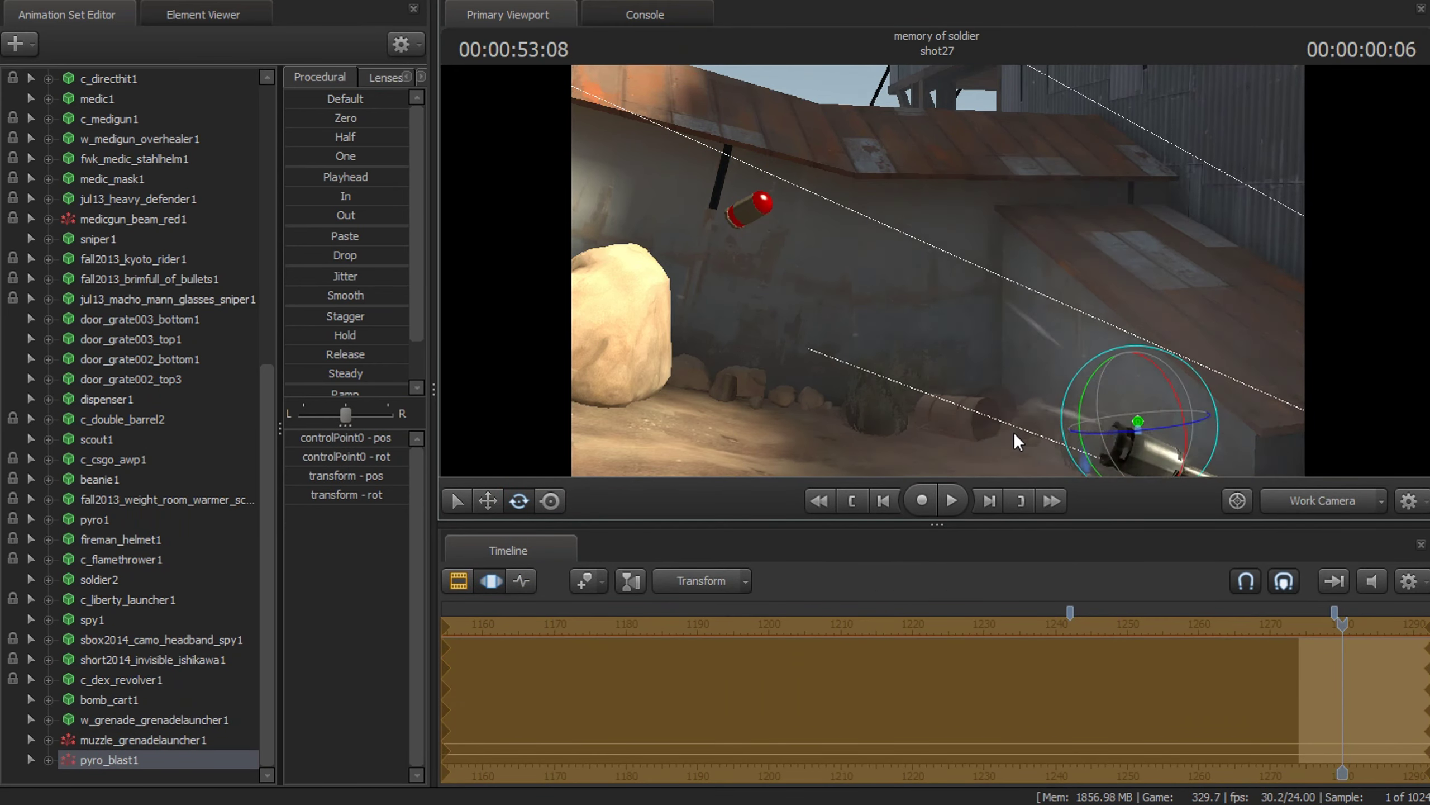
left_click(520, 580)
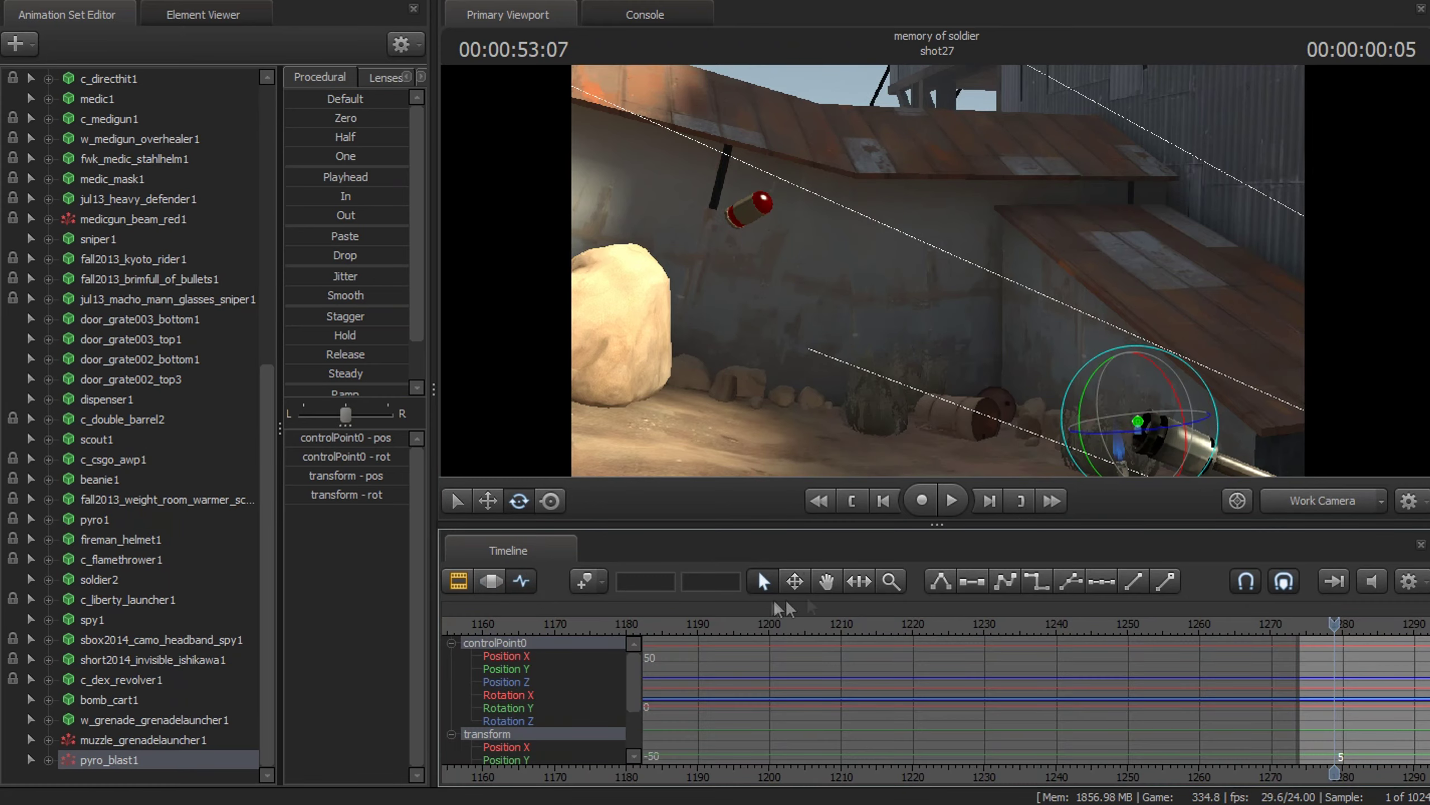
left_click(854, 499)
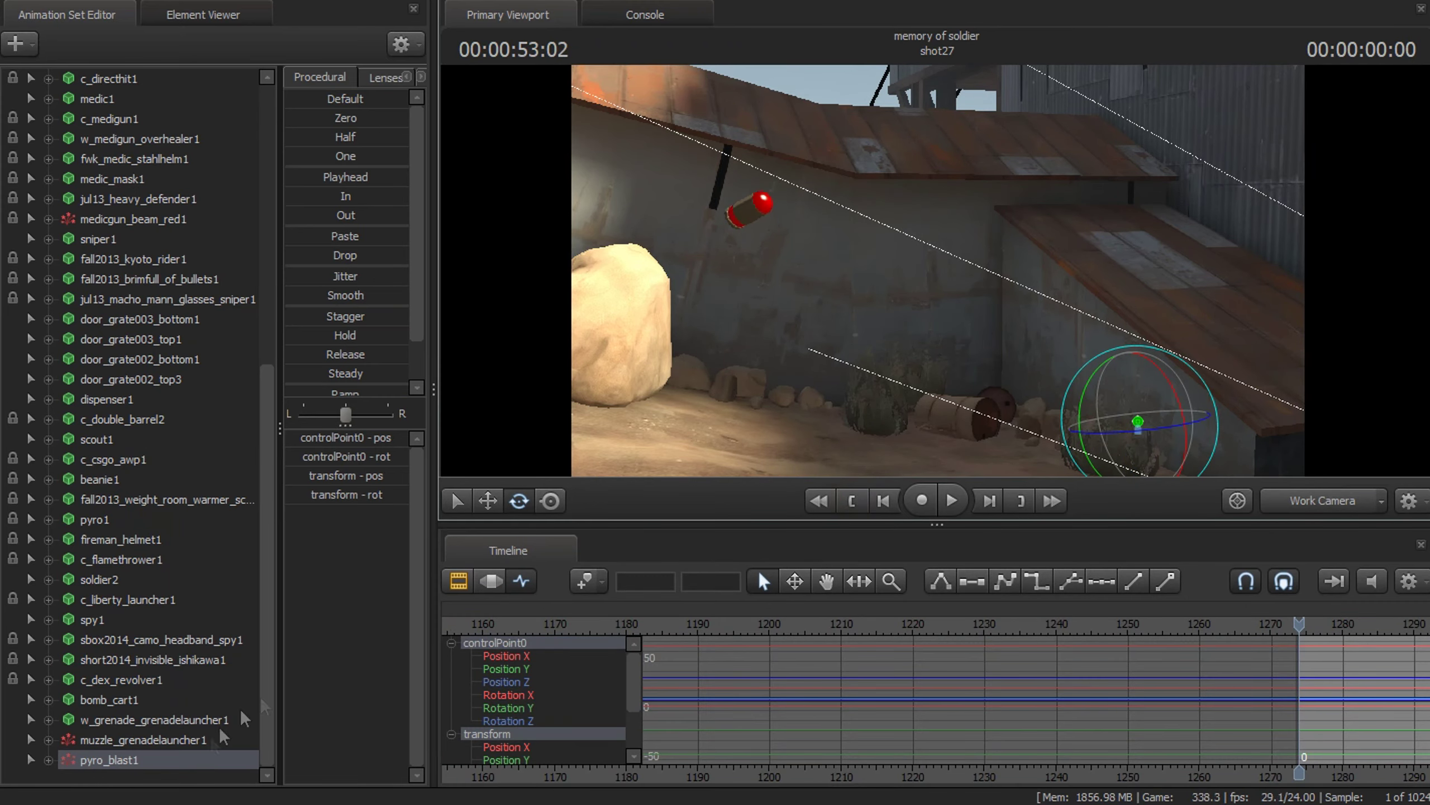
left_click(118, 720)
key("space")
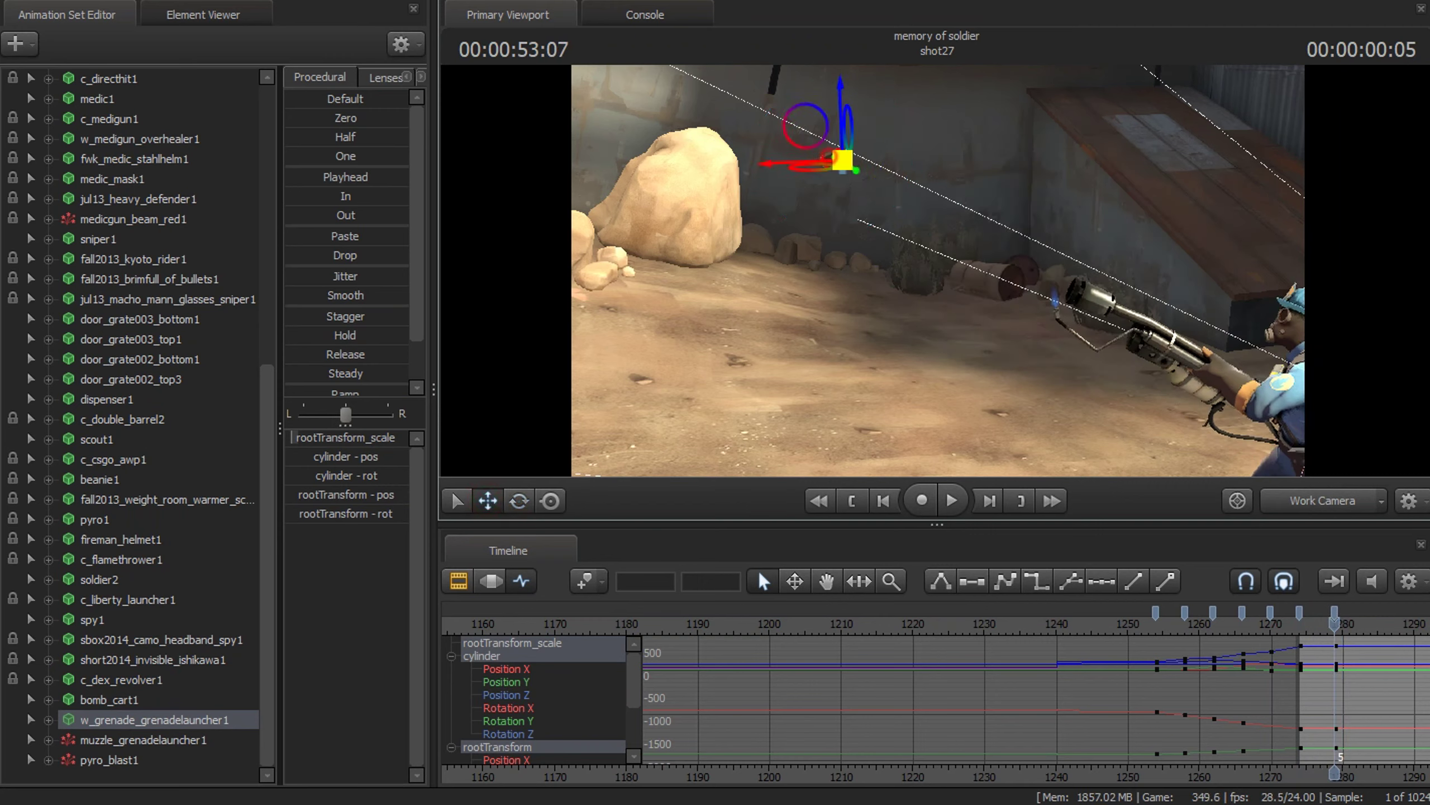
Step: Step back toward the shot start with the grenade set to rotate and select its cylinder part
key("Left")
key("Left")
key("Left")
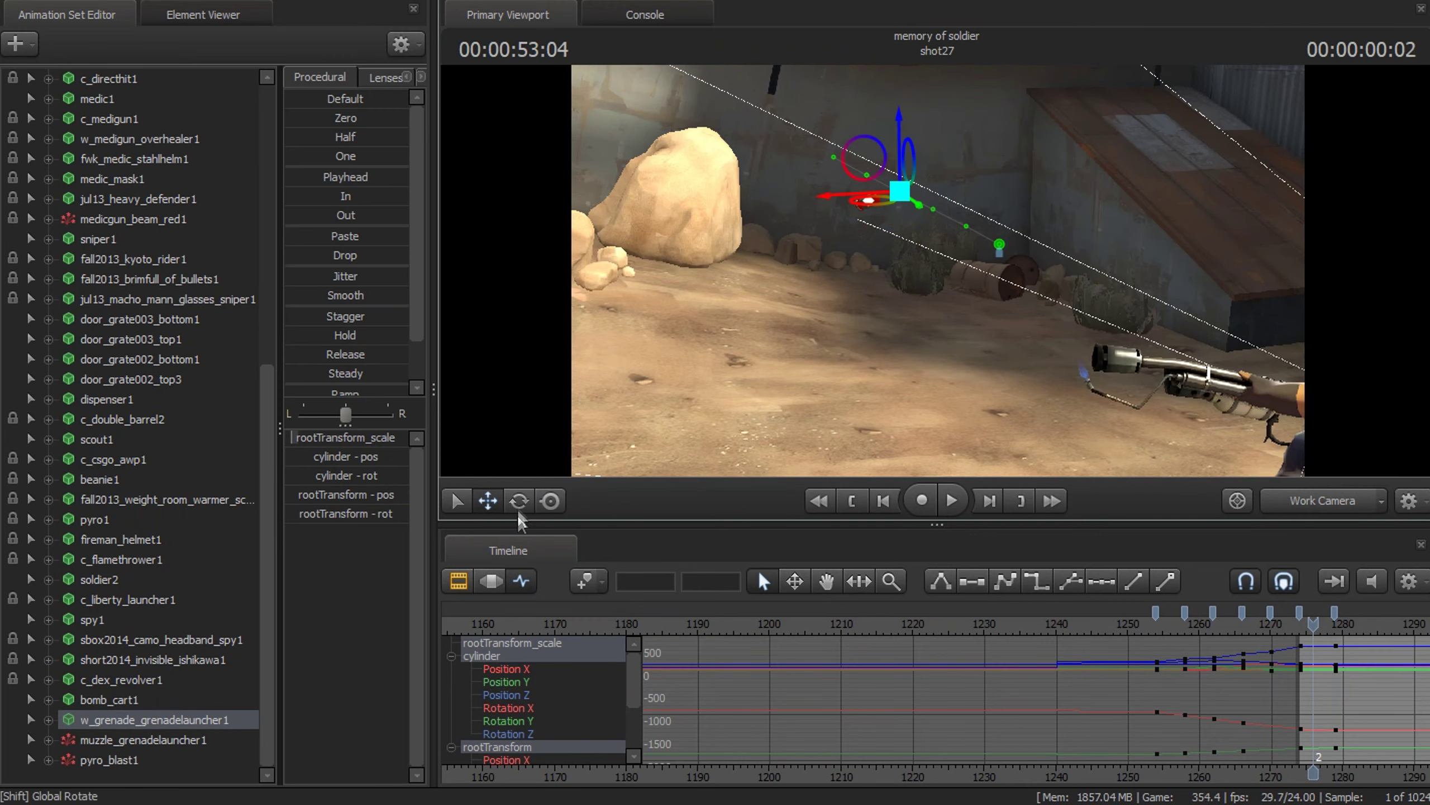
left_click(517, 500)
key("Left")
key("Left")
key("Right")
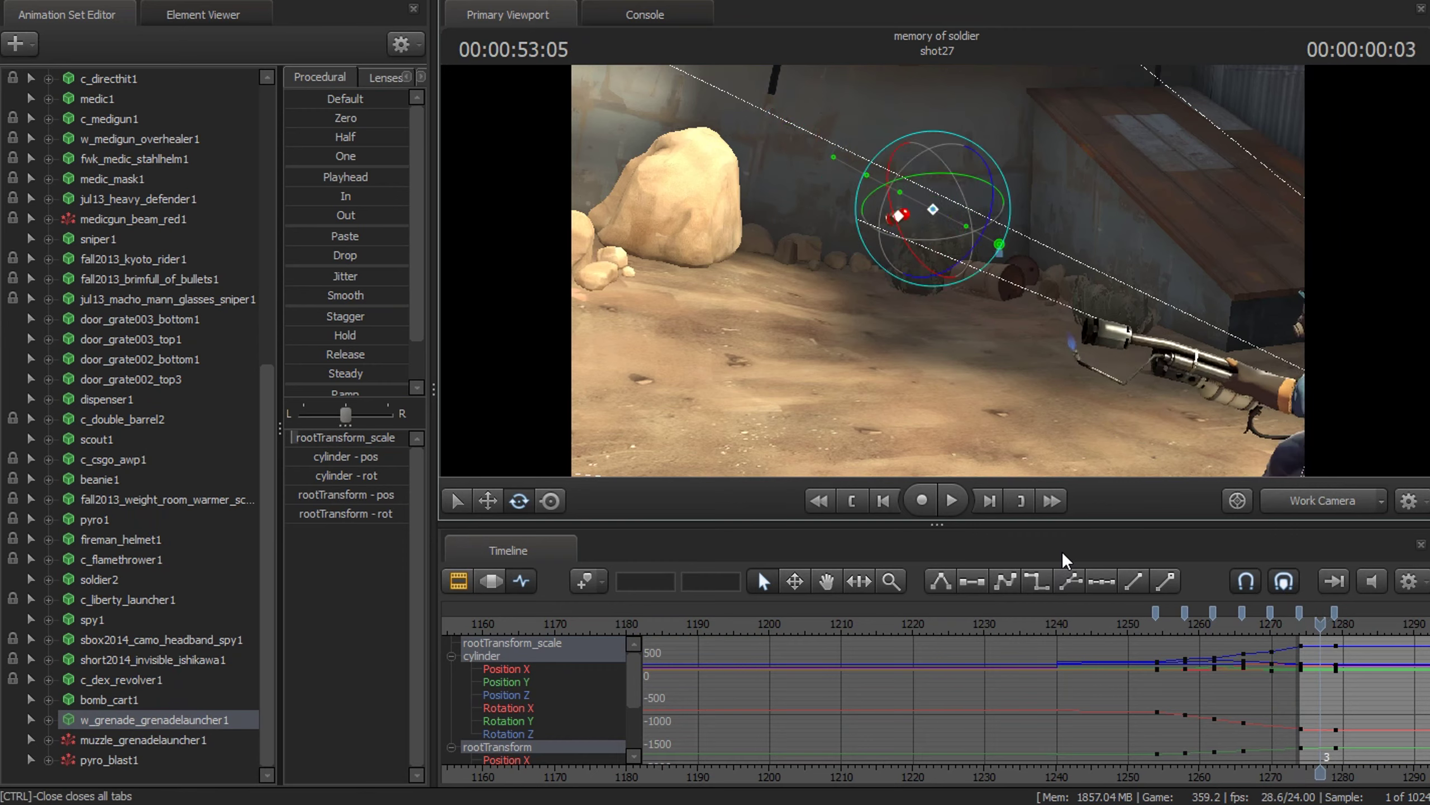
key("Left")
left_click(804, 170)
Step: Frame the grenade's cylinder and Body parts, adjust the selection and scrub back to shot27's start
key("f")
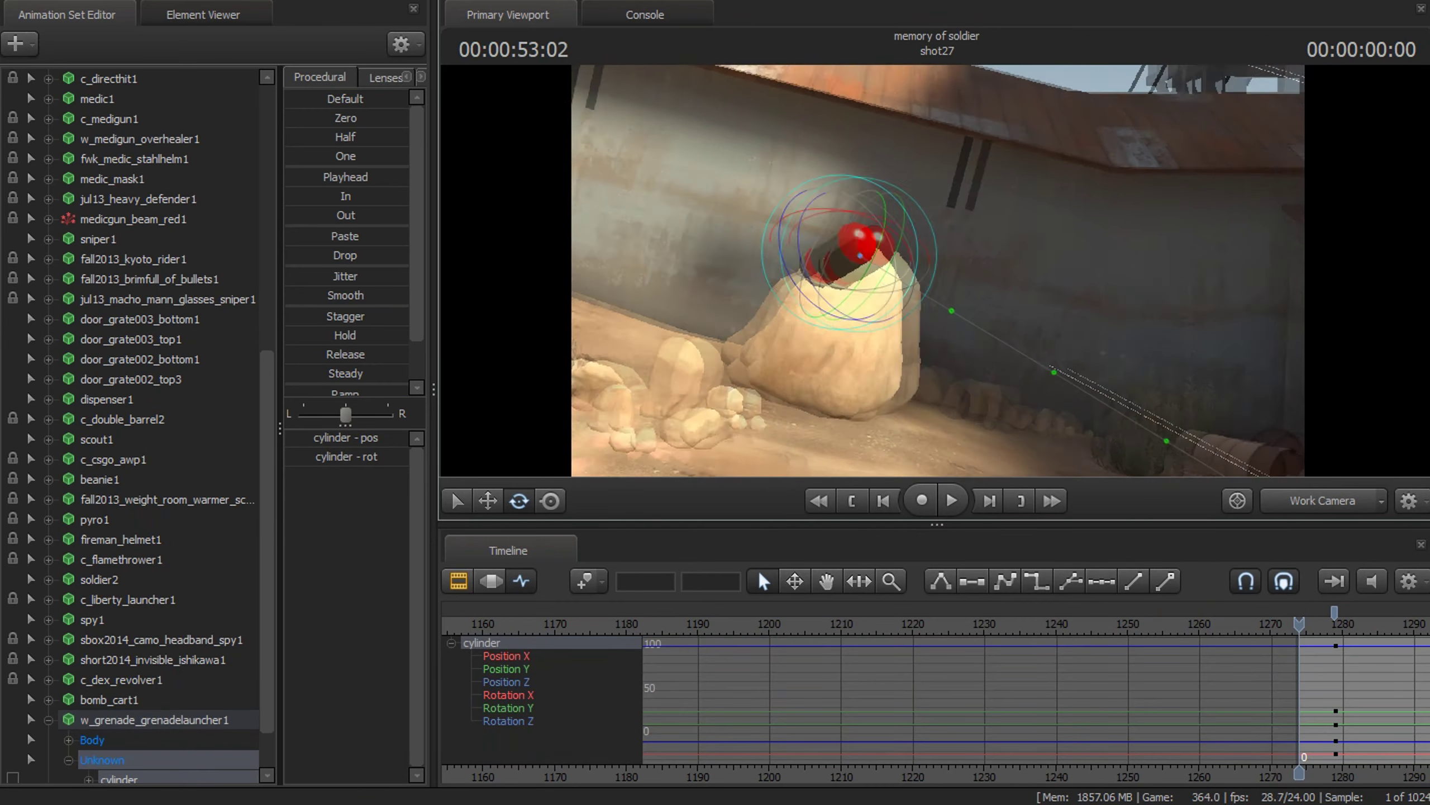
left_click(92, 740)
key("f")
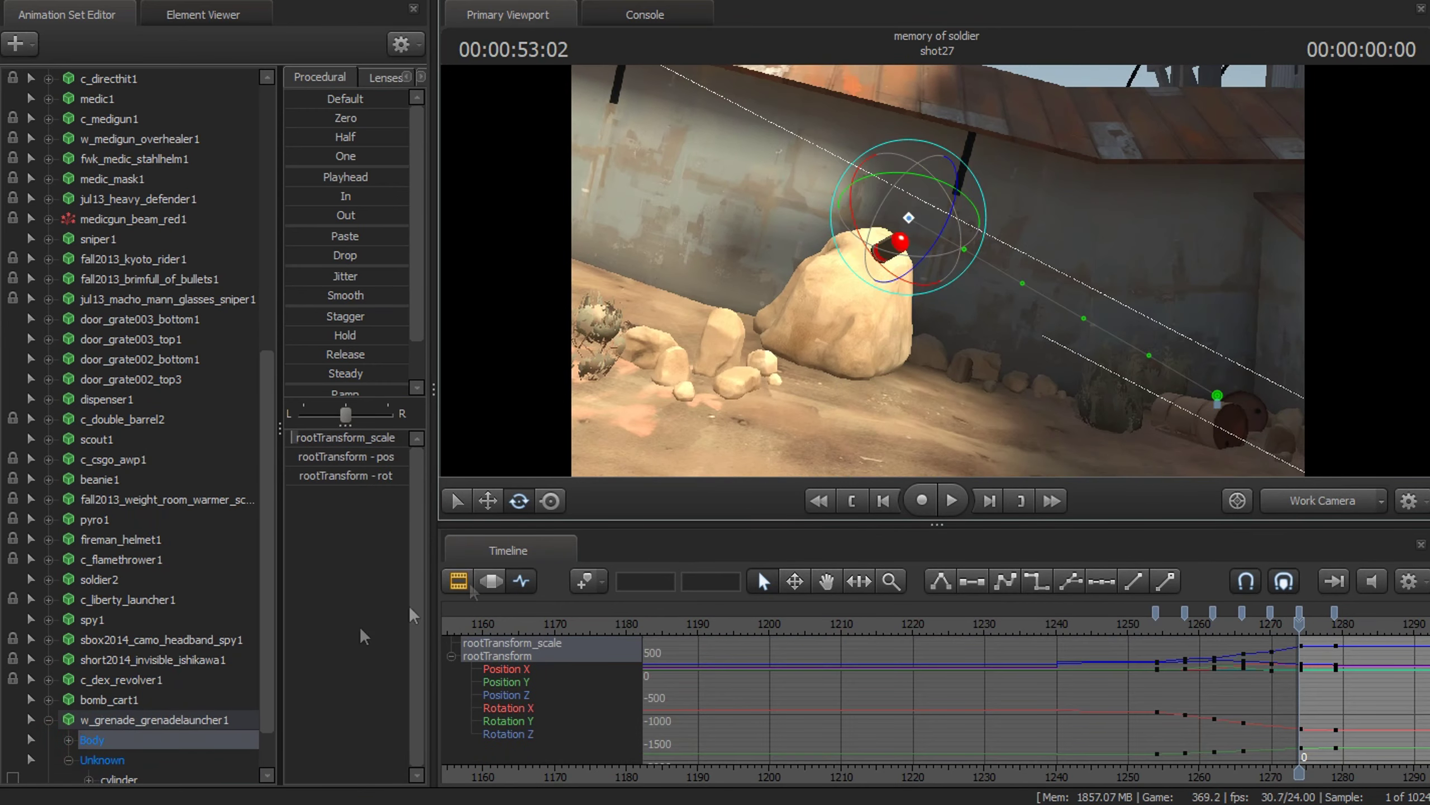
right_click(919, 215)
left_click(1108, 259)
key("Right")
key("Right")
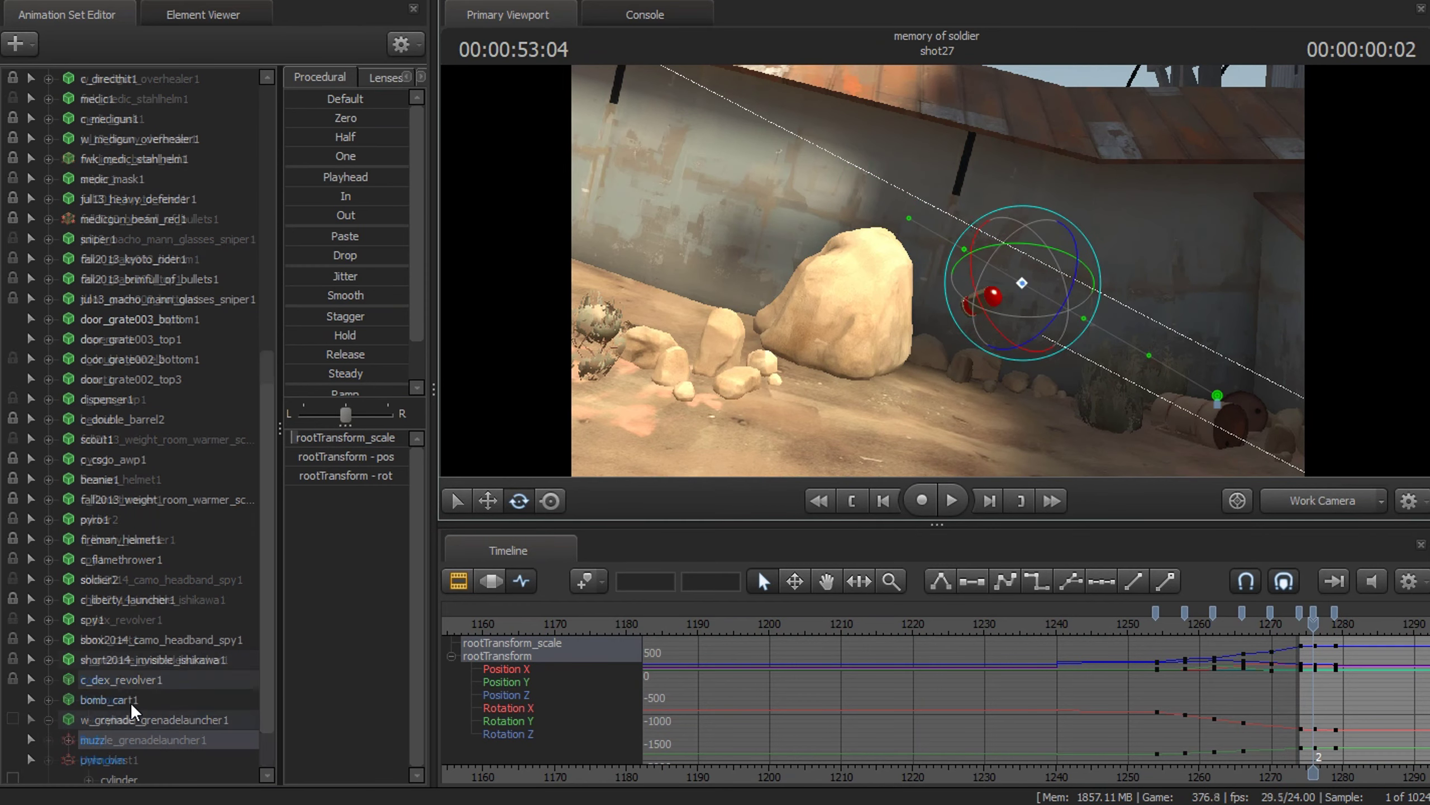
left_click(118, 719)
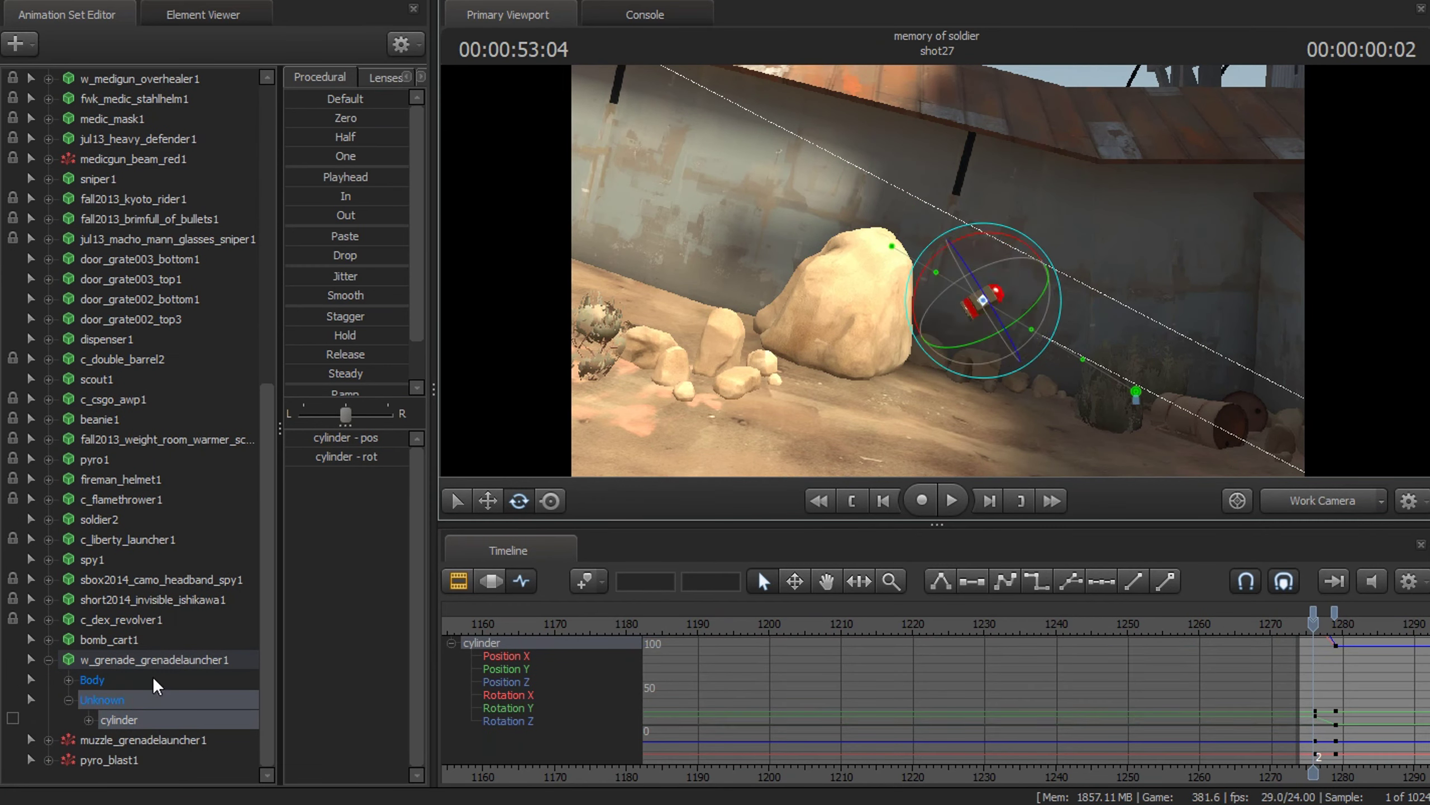
left_click(93, 680, "ctrl")
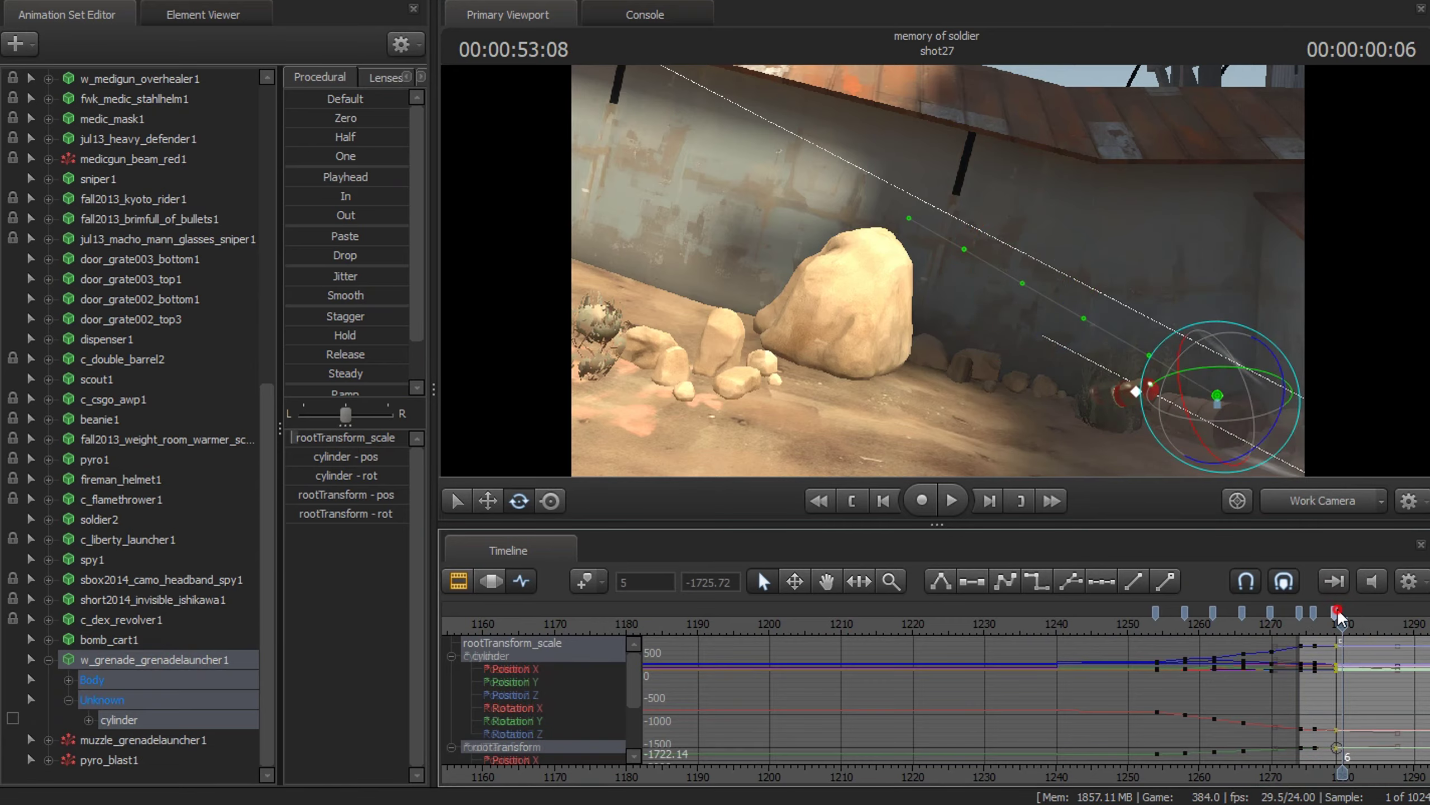
left_click_drag(1341, 625, 1302, 627)
left_click_drag(792, 327, 820, 315)
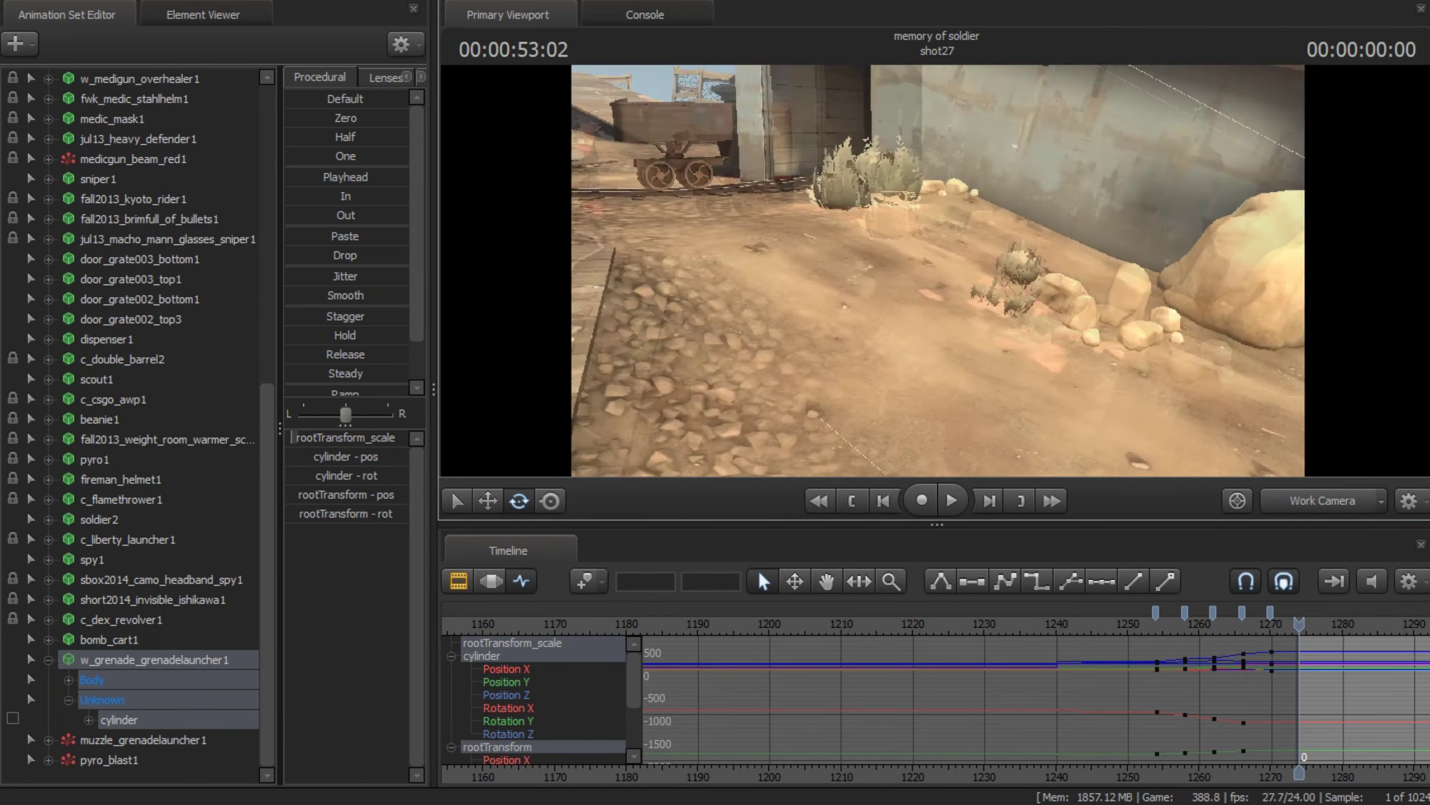
left_click(165, 685, "ctrl")
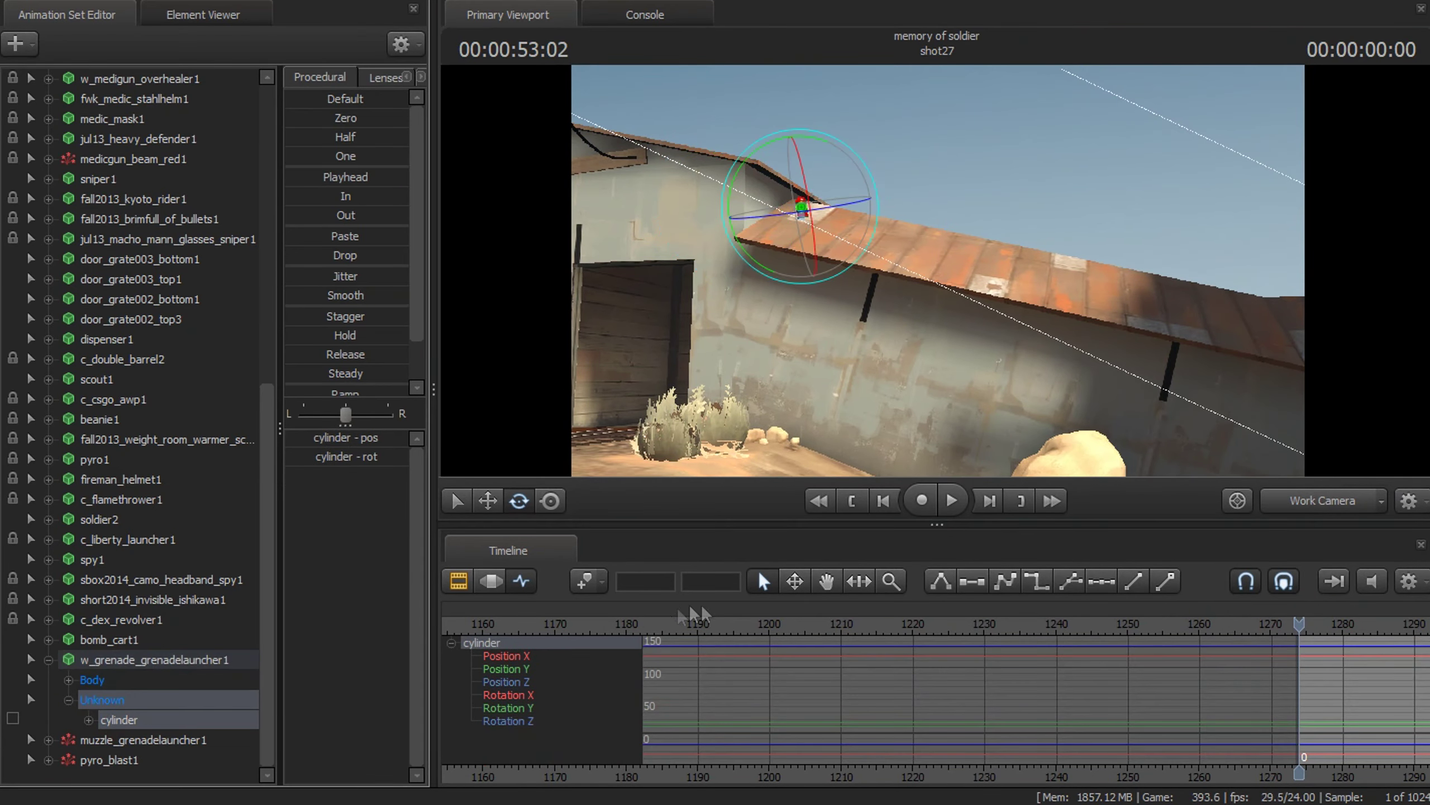
Step: Review shot27's grenade flight from the work camera and camera1, playing it back over the tracks
left_click_drag(1006, 336, 1252, 469)
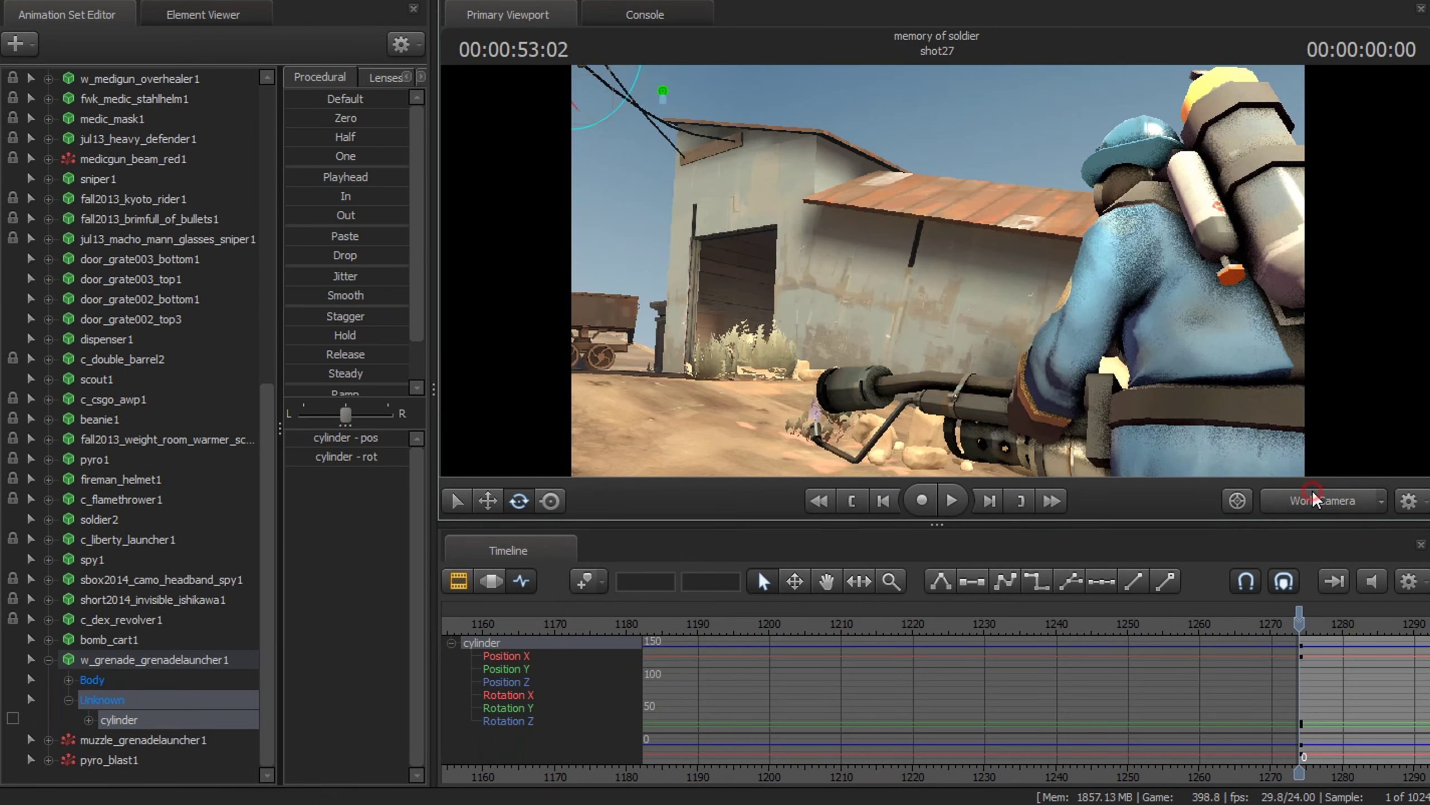
key("Right")
key("Right")
key("Right")
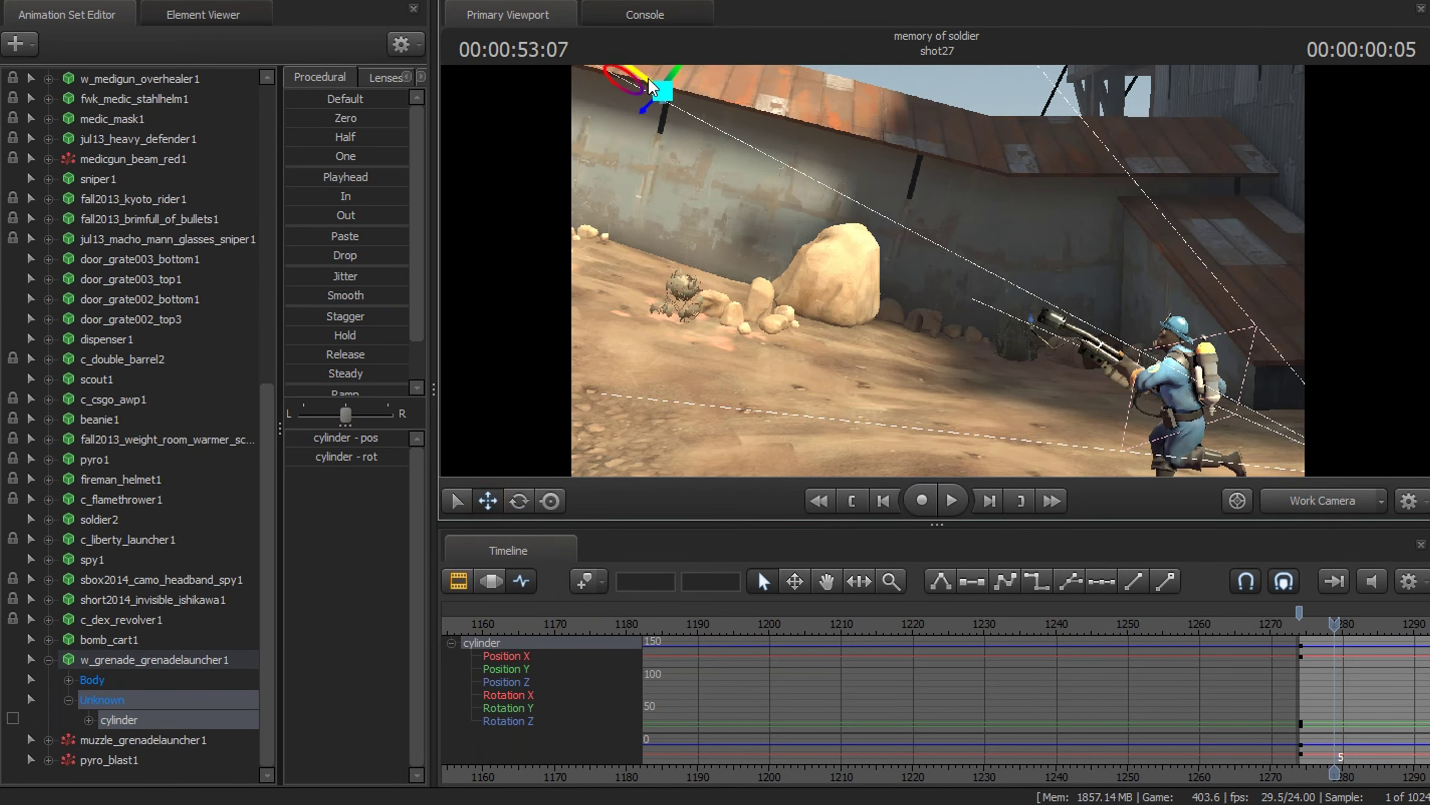
left_click(951, 500)
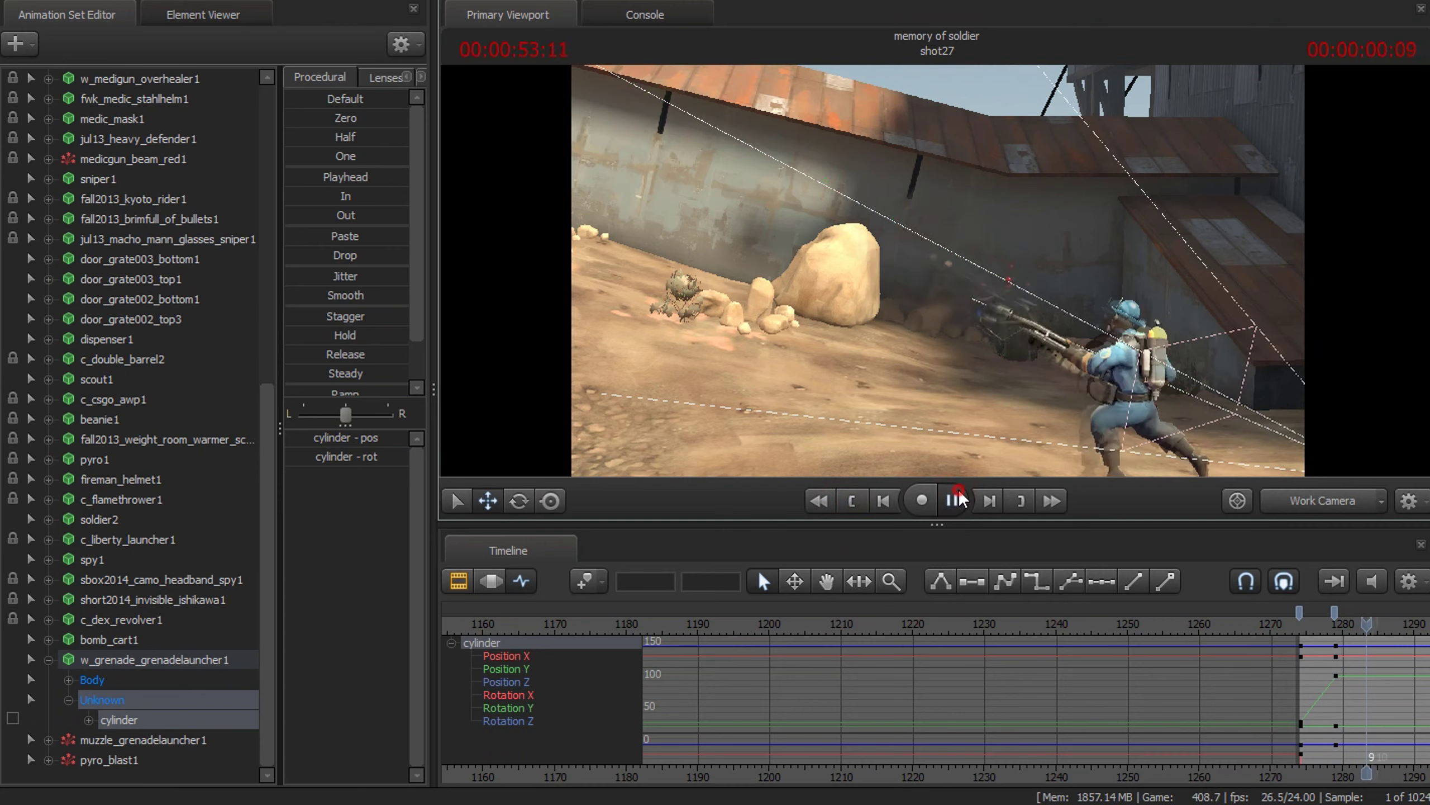
left_click(1300, 622)
left_click(1308, 506)
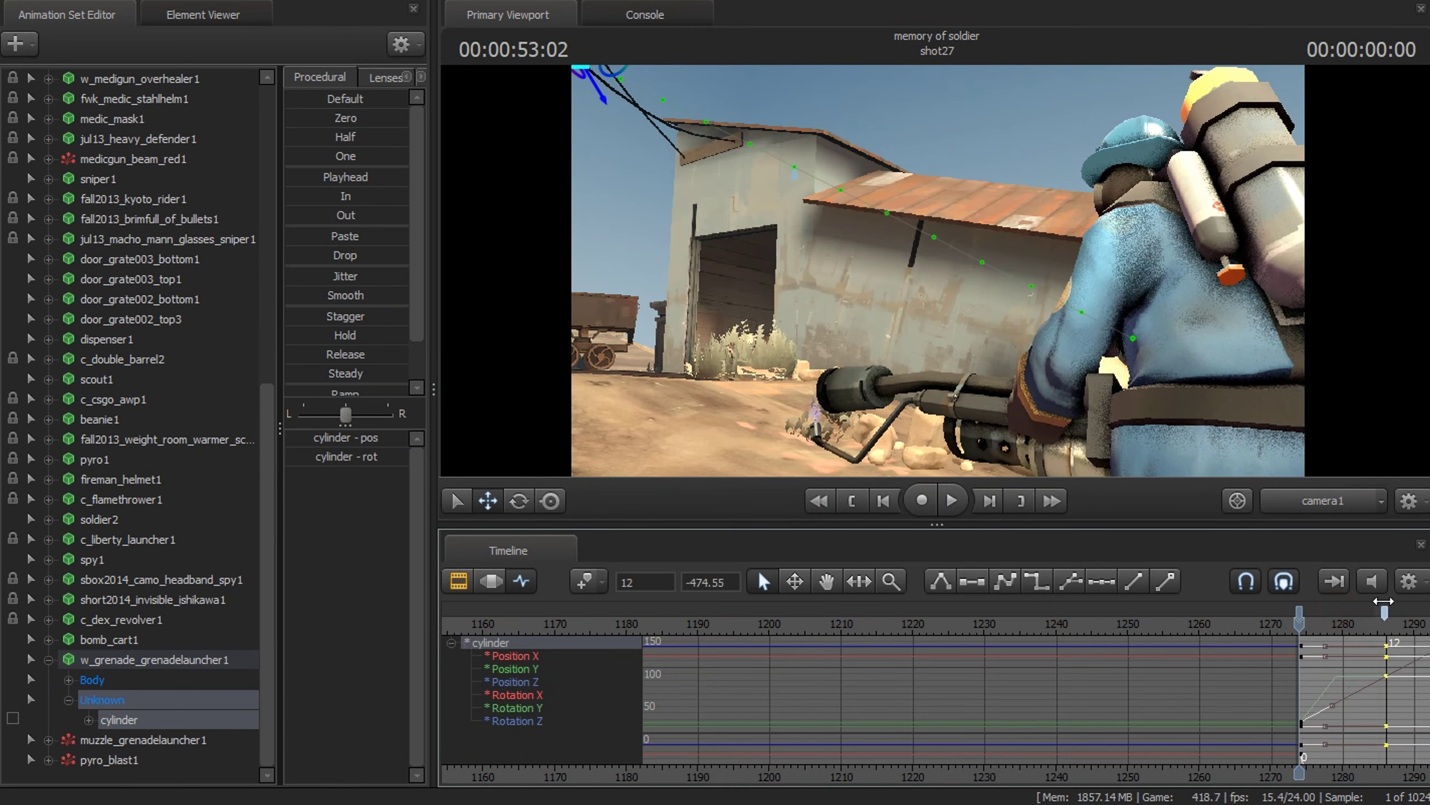
scroll(1347, 643, "down", 3)
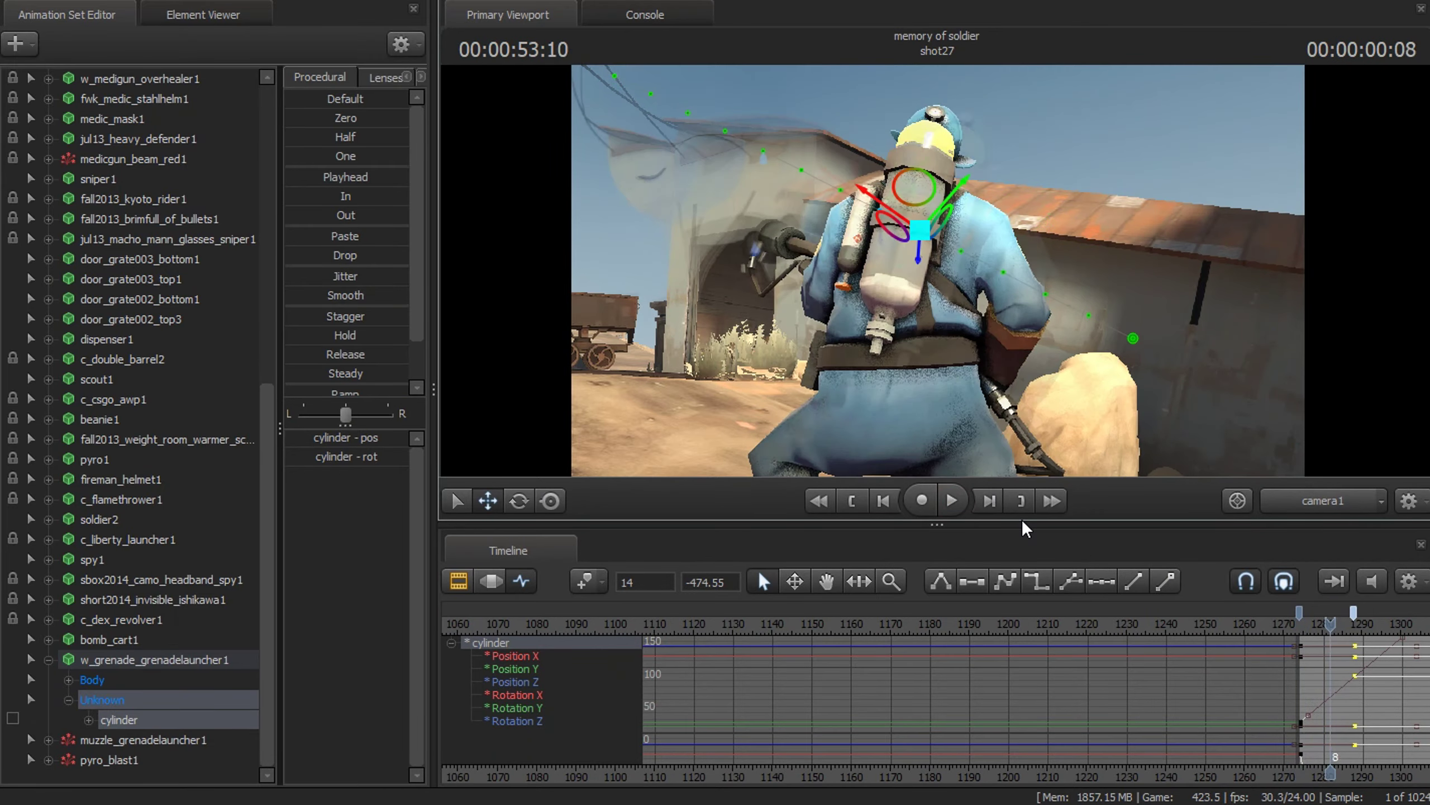
key("F4")
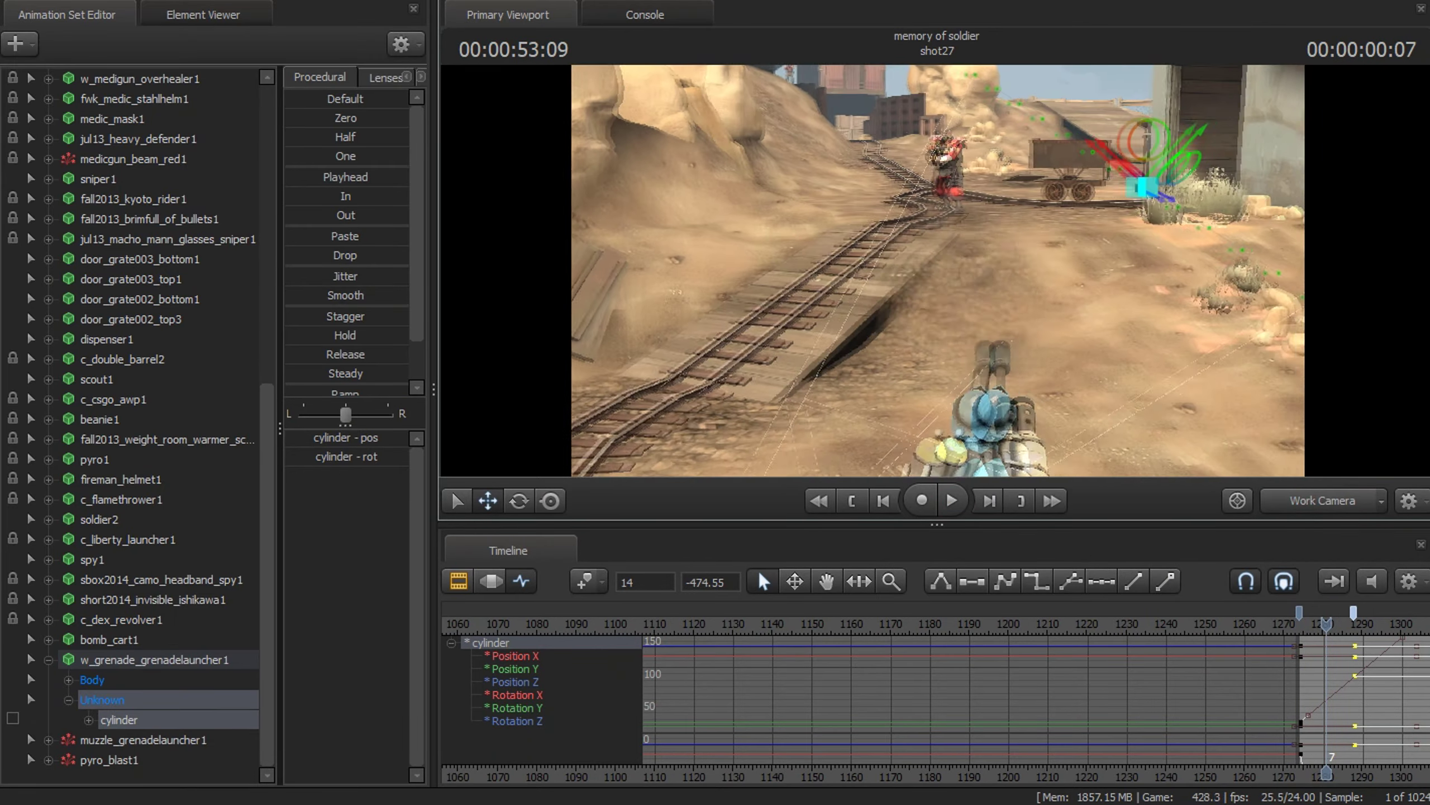
left_click_drag(1166, 416, 894, 285)
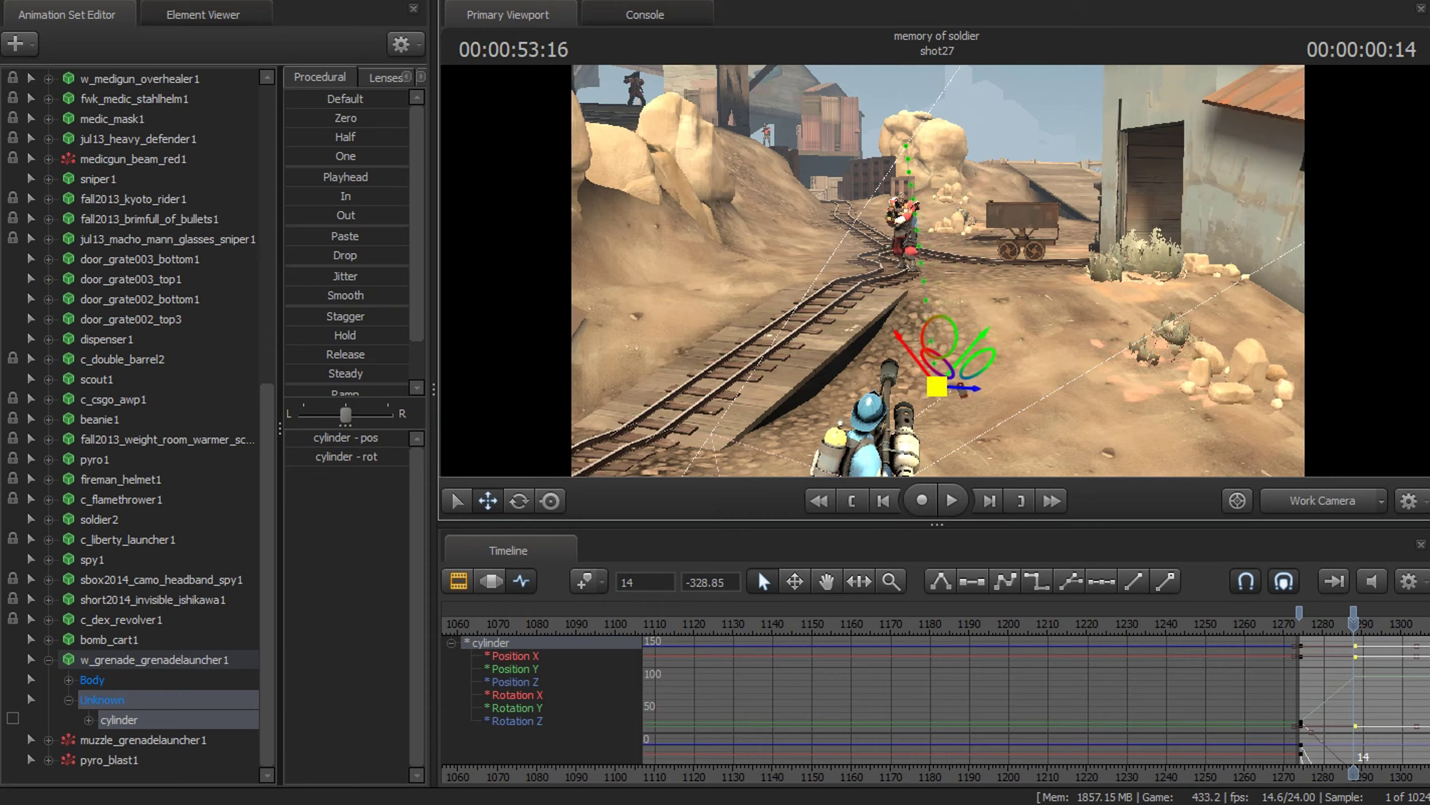
key("f")
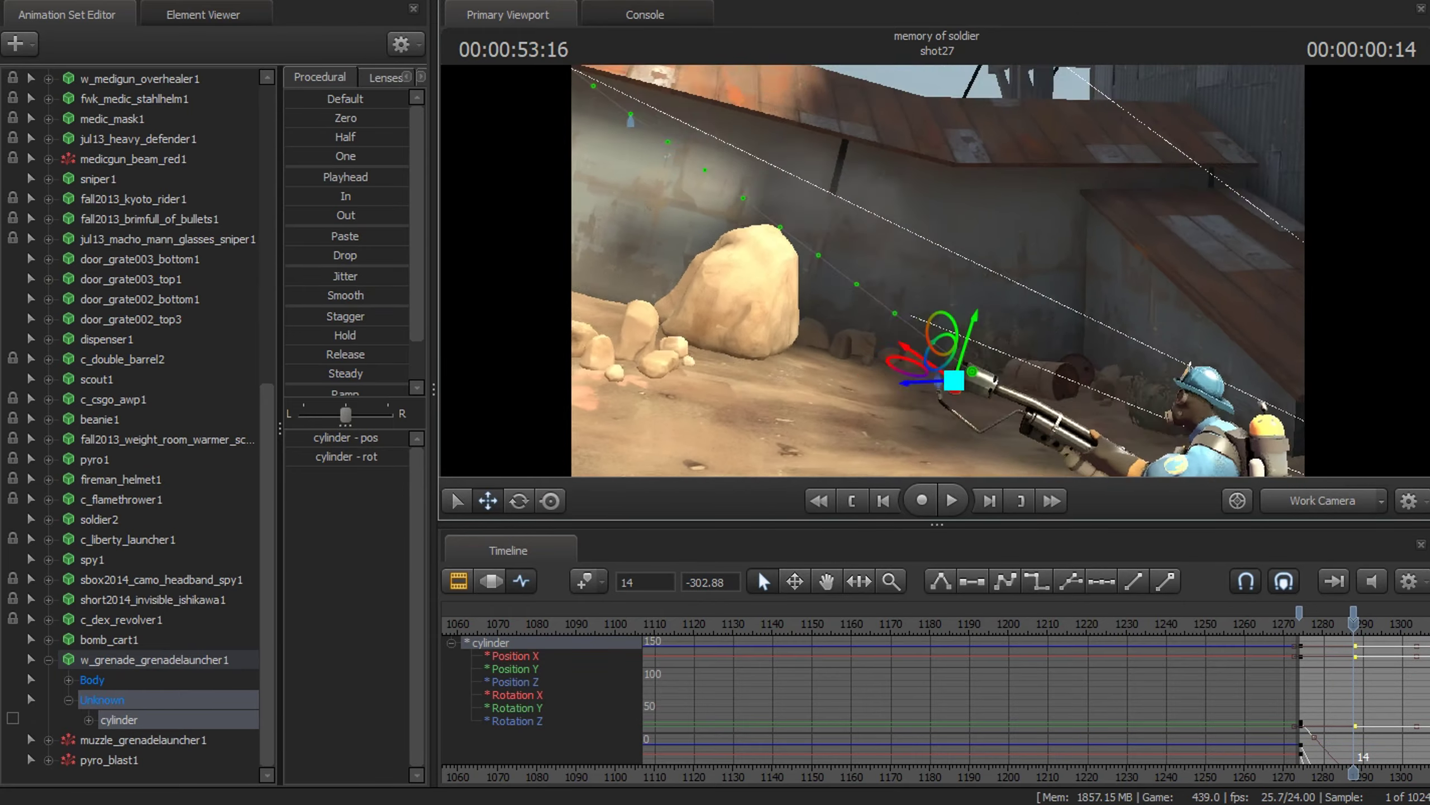
key("F4")
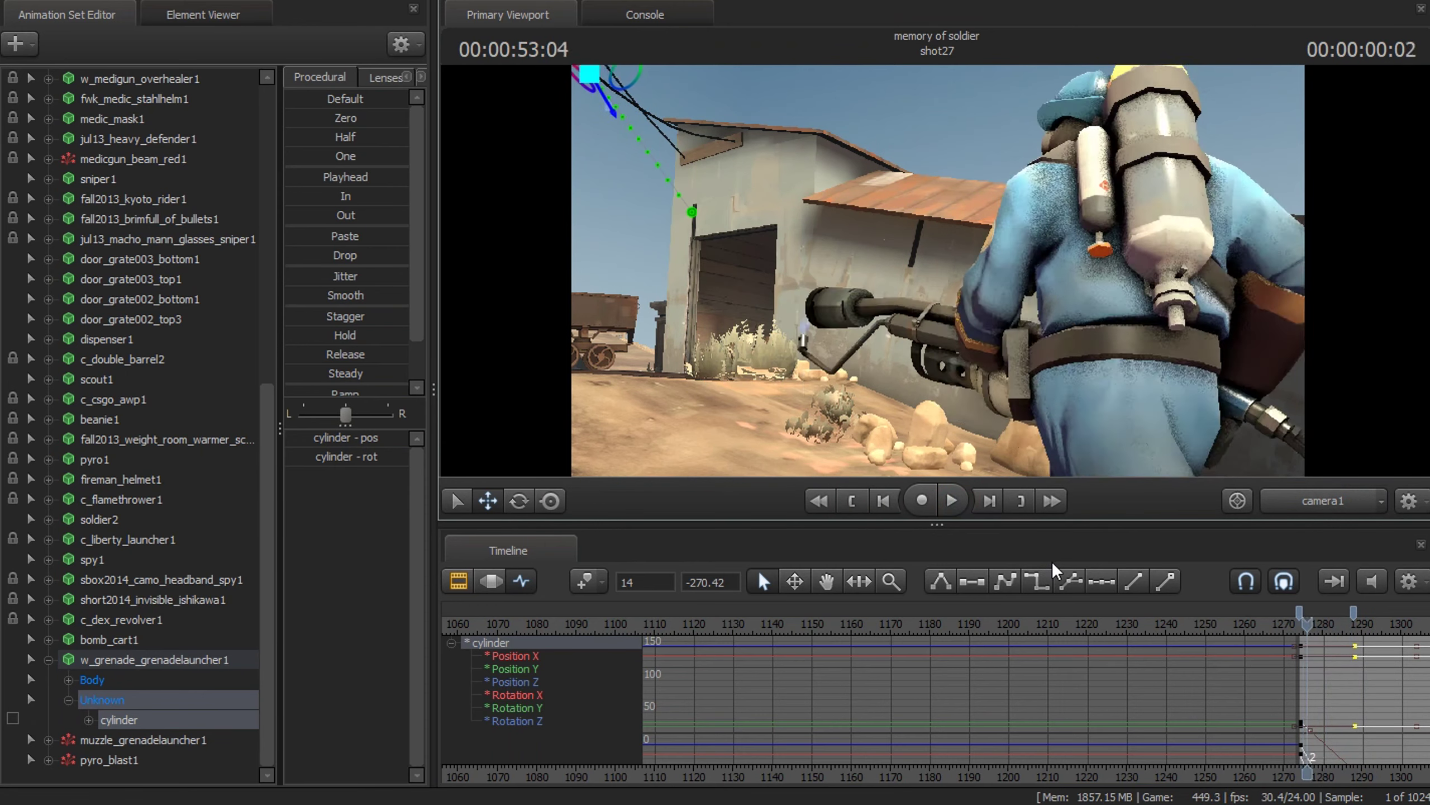
key("F4")
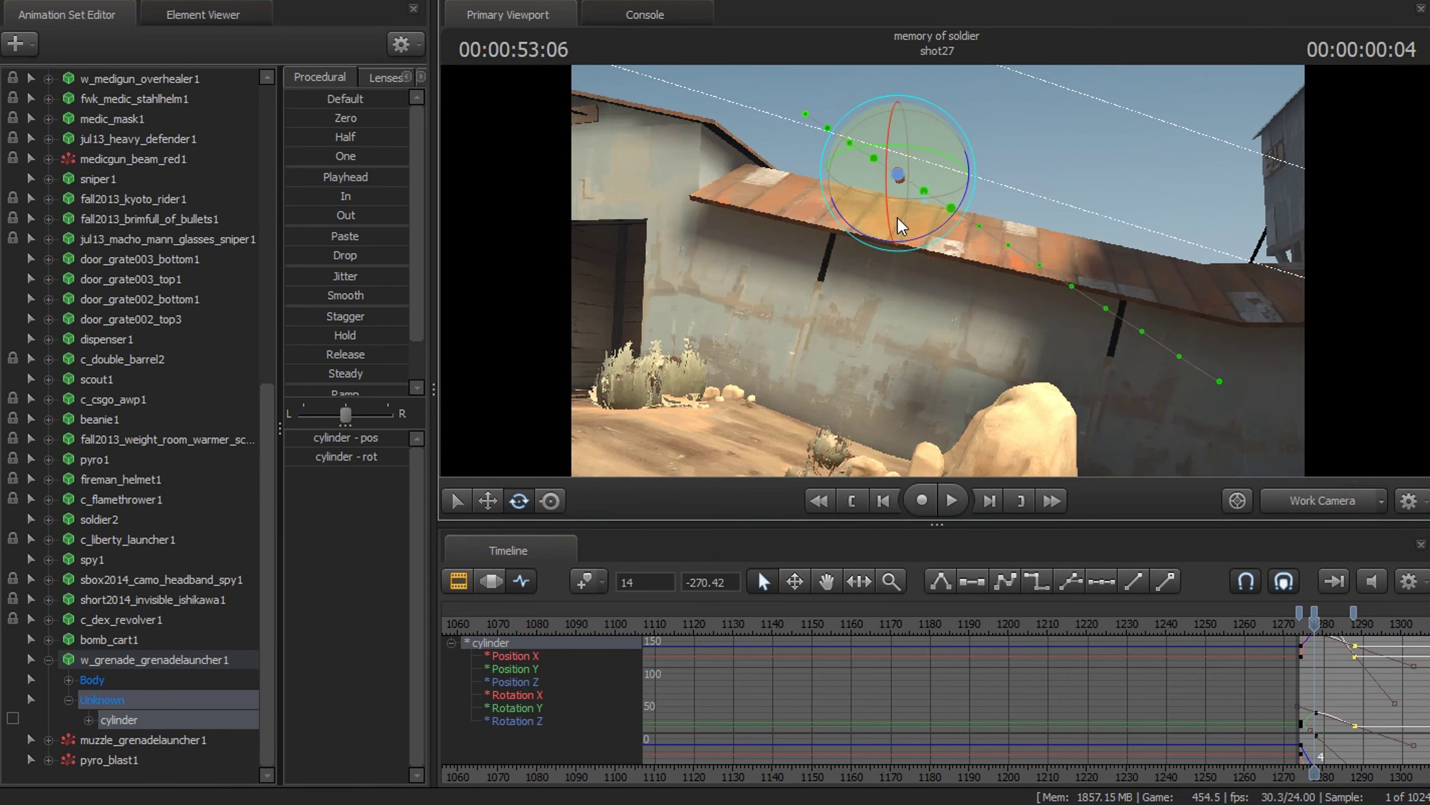
key("Right")
key("Right")
key("Right")
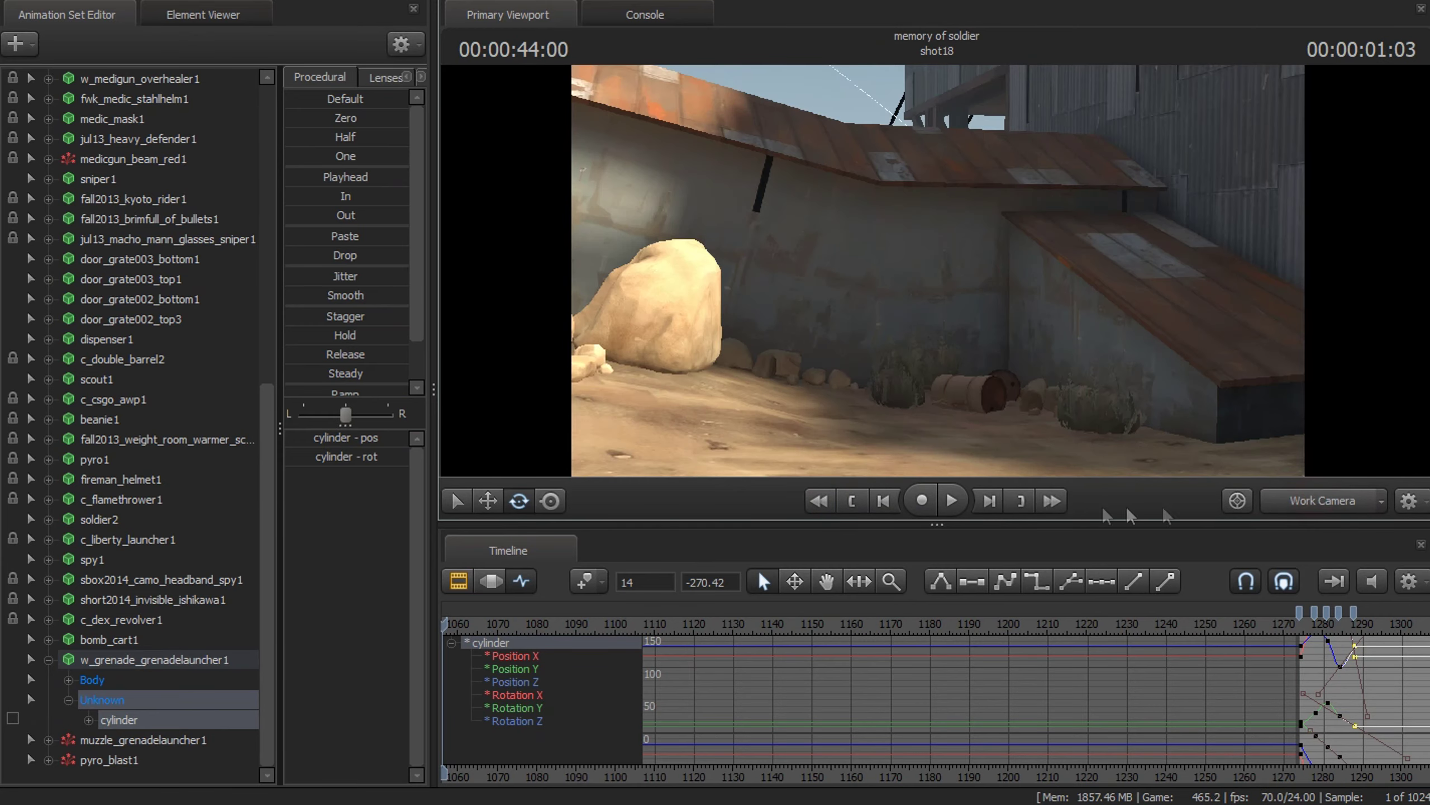
left_click(952, 505)
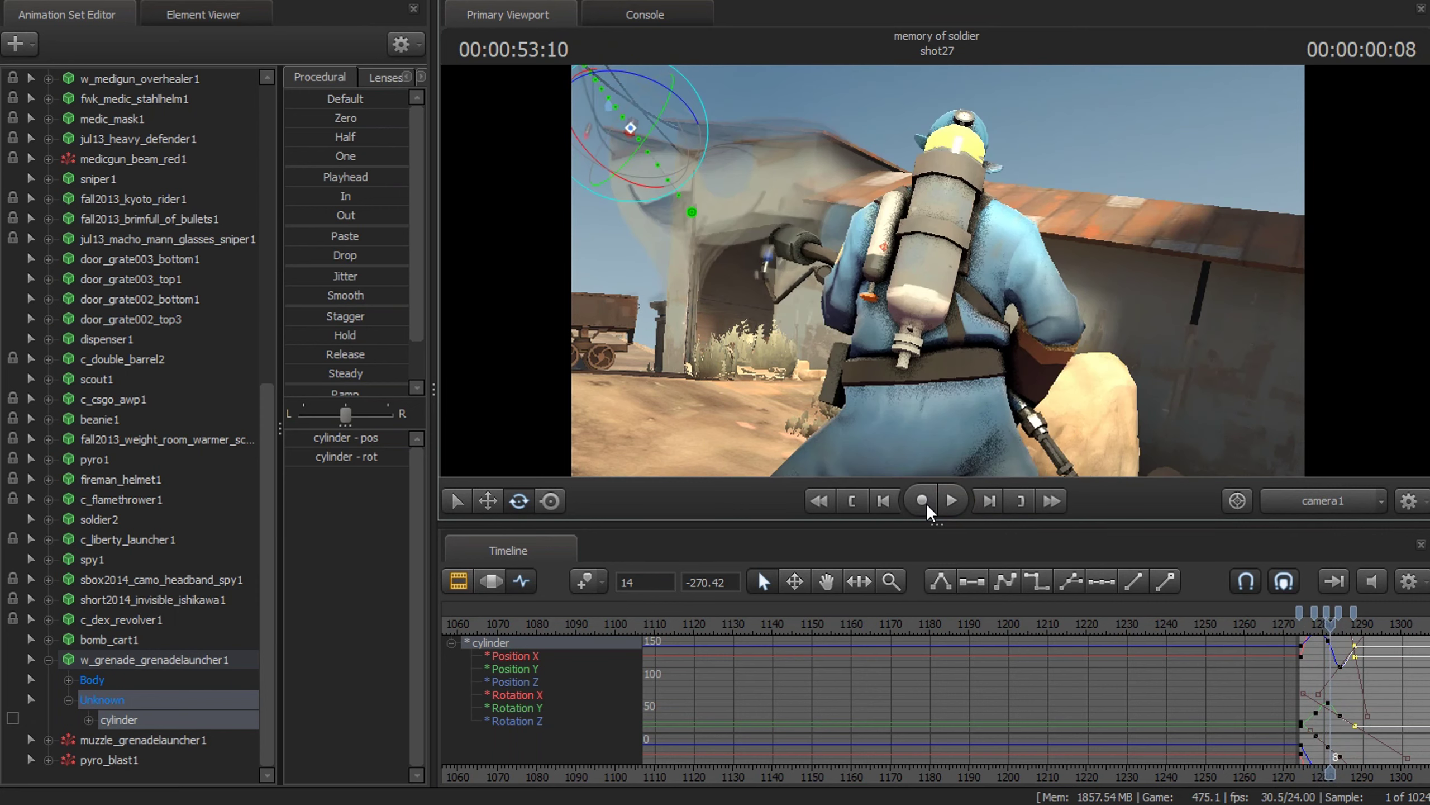
Step: Enter shot28 in the Clip Editor and add flame_thrower_airblast_rocket_redirect.wav to its effects track
left_click(459, 580)
left_click(90, 657)
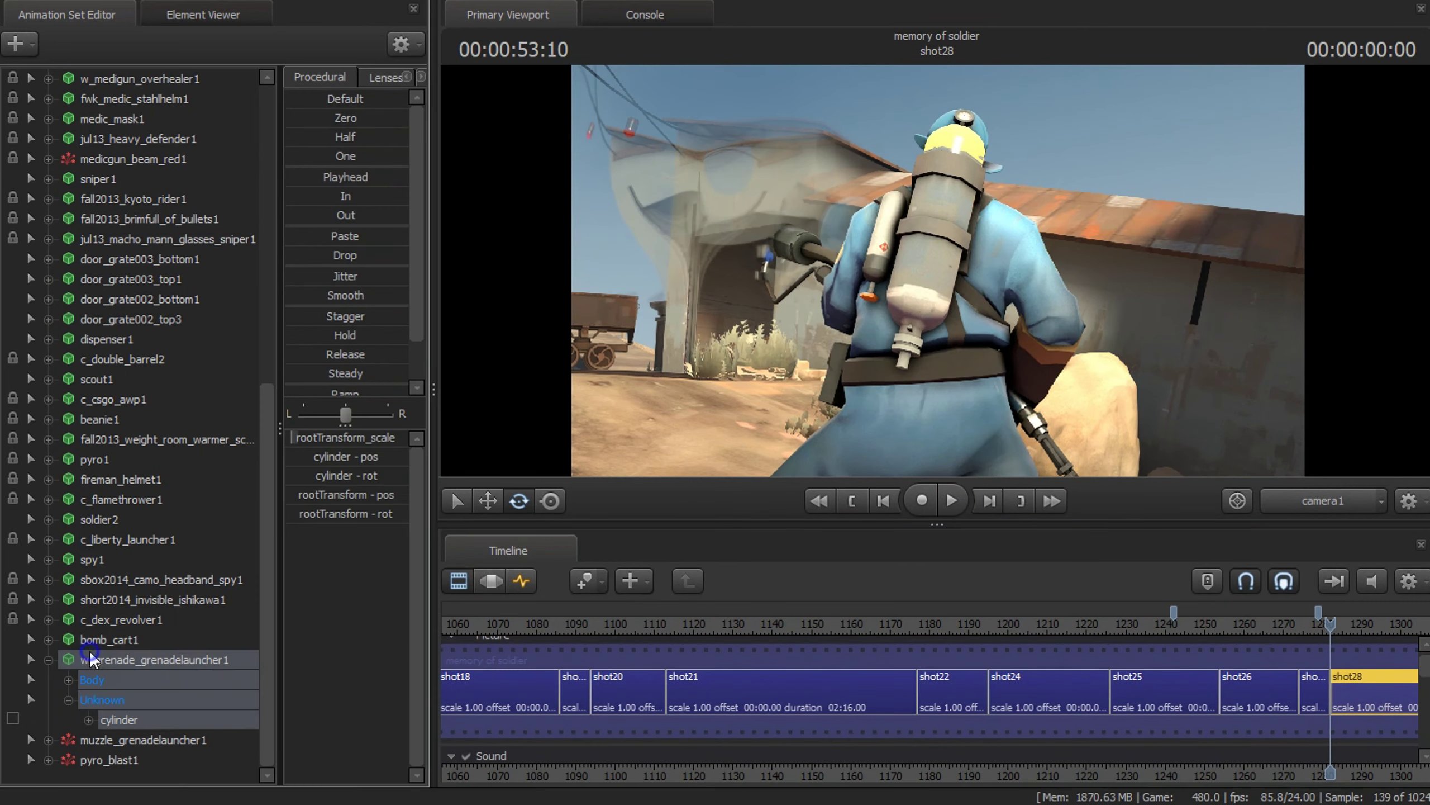
right_click(90, 655)
left_click(27, 731)
double_click(1374, 682)
right_click(1292, 594)
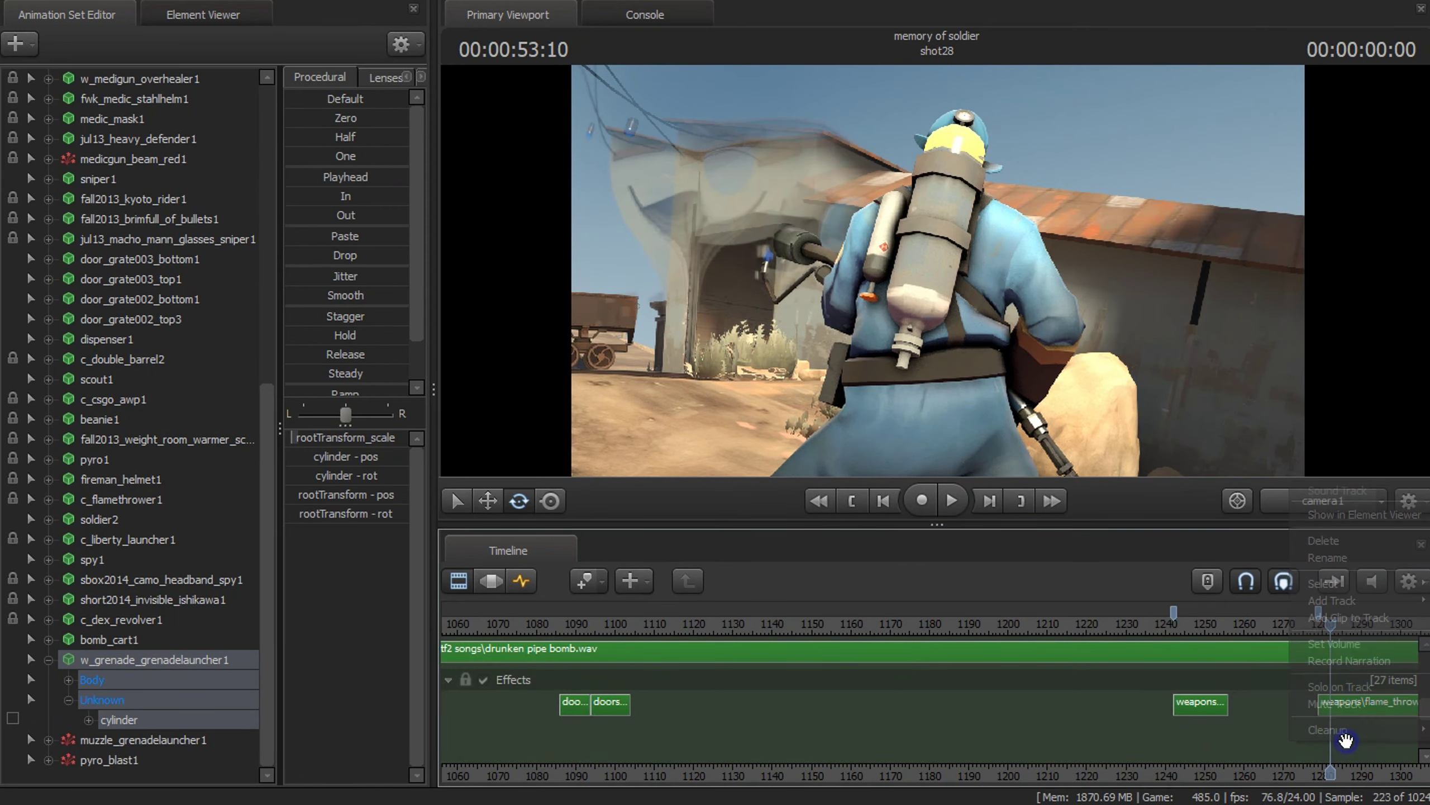
left_click(1366, 624)
type("t")
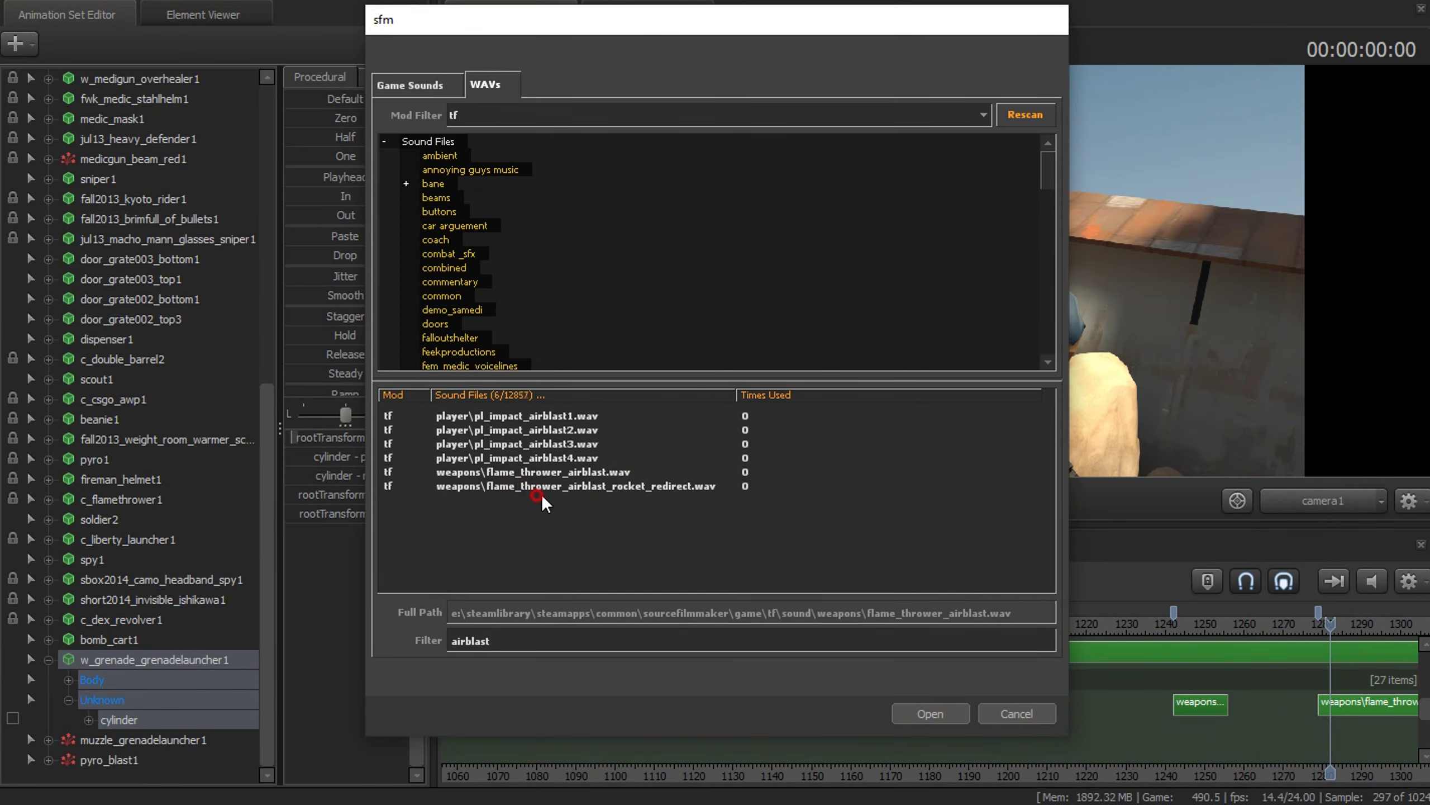
left_click(543, 487)
left_click(930, 716)
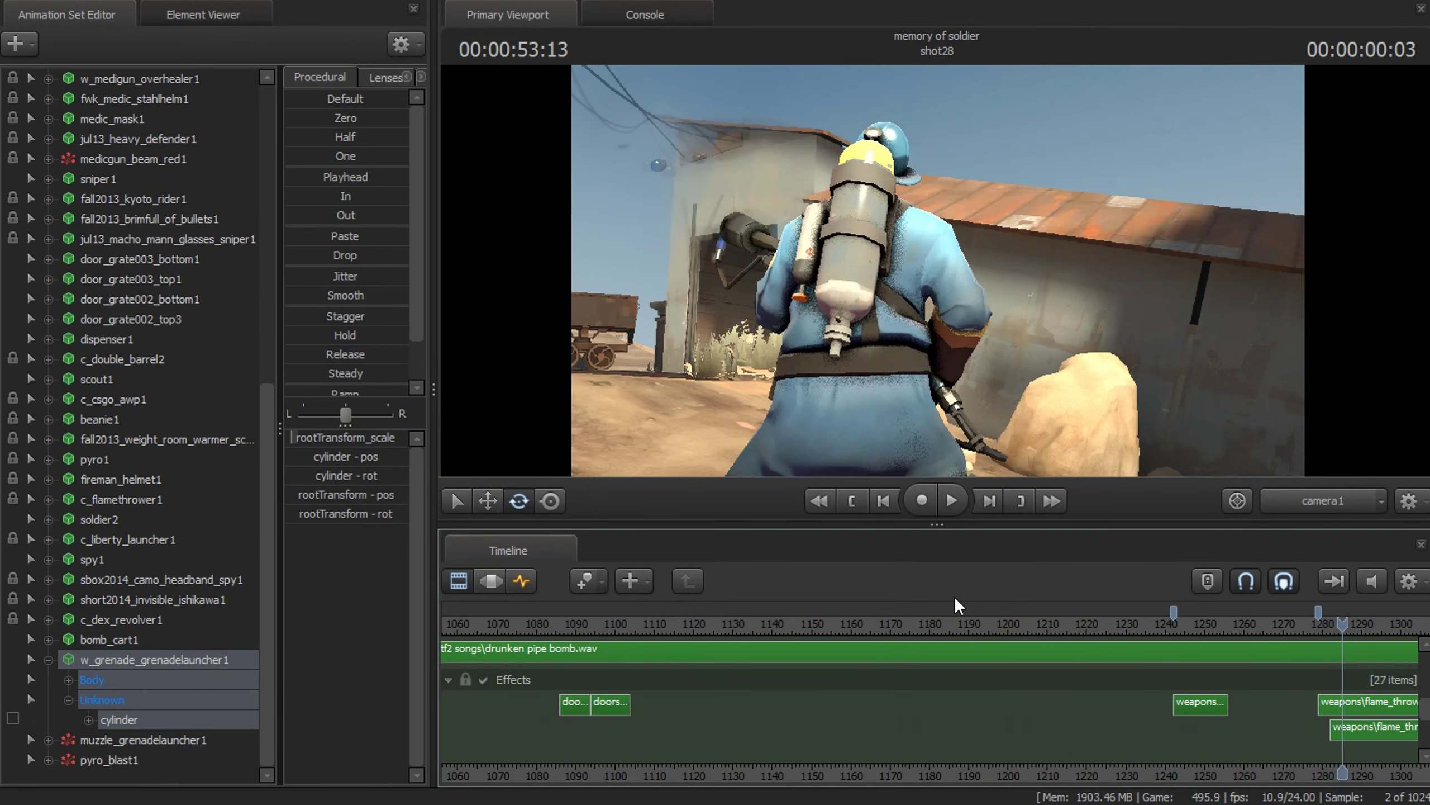
Step: Key the grenade cylinder's position and rotation frame by frame from the work camera in shot28
left_click(519, 580)
left_click(119, 720)
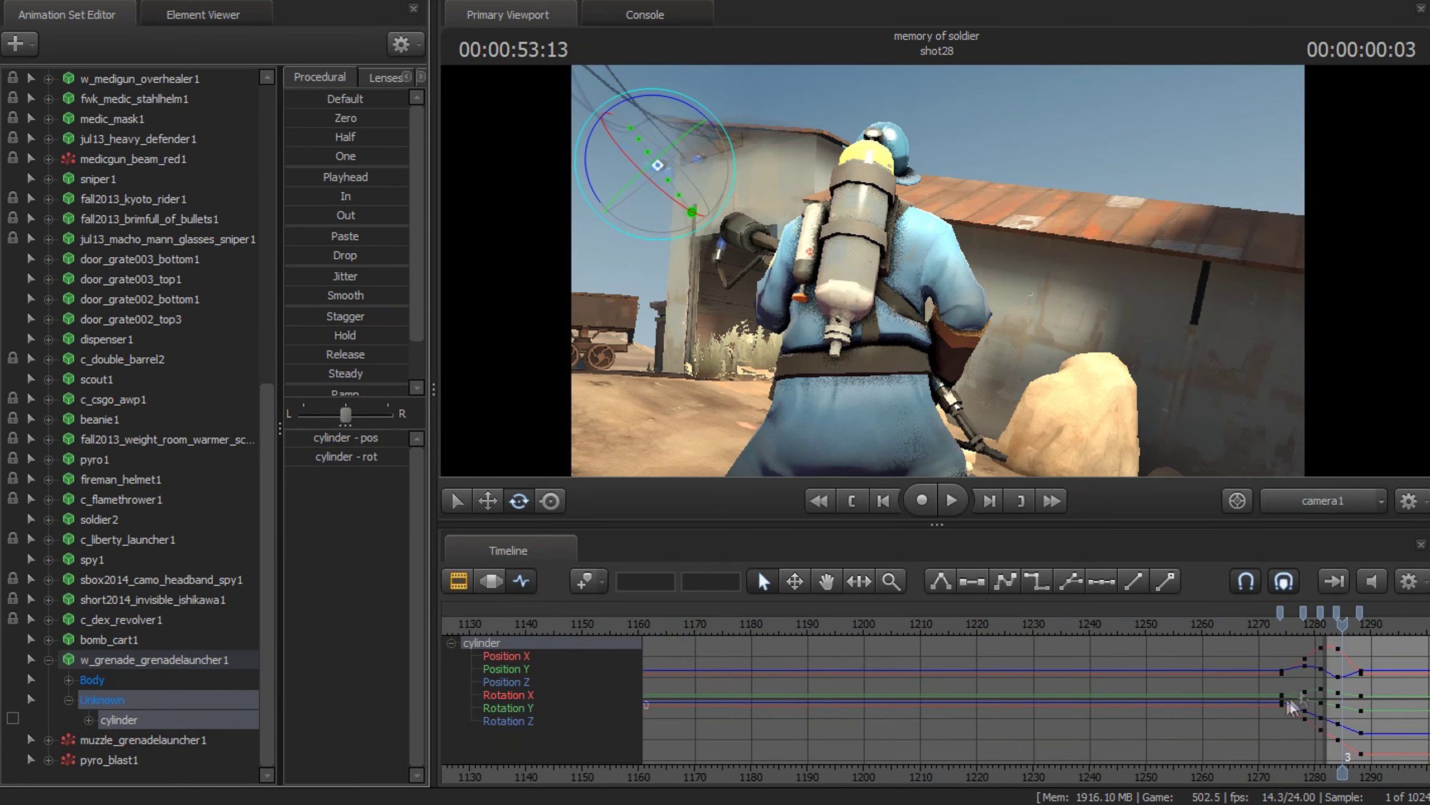
key("F4")
left_click_drag(926, 448, 926, 448)
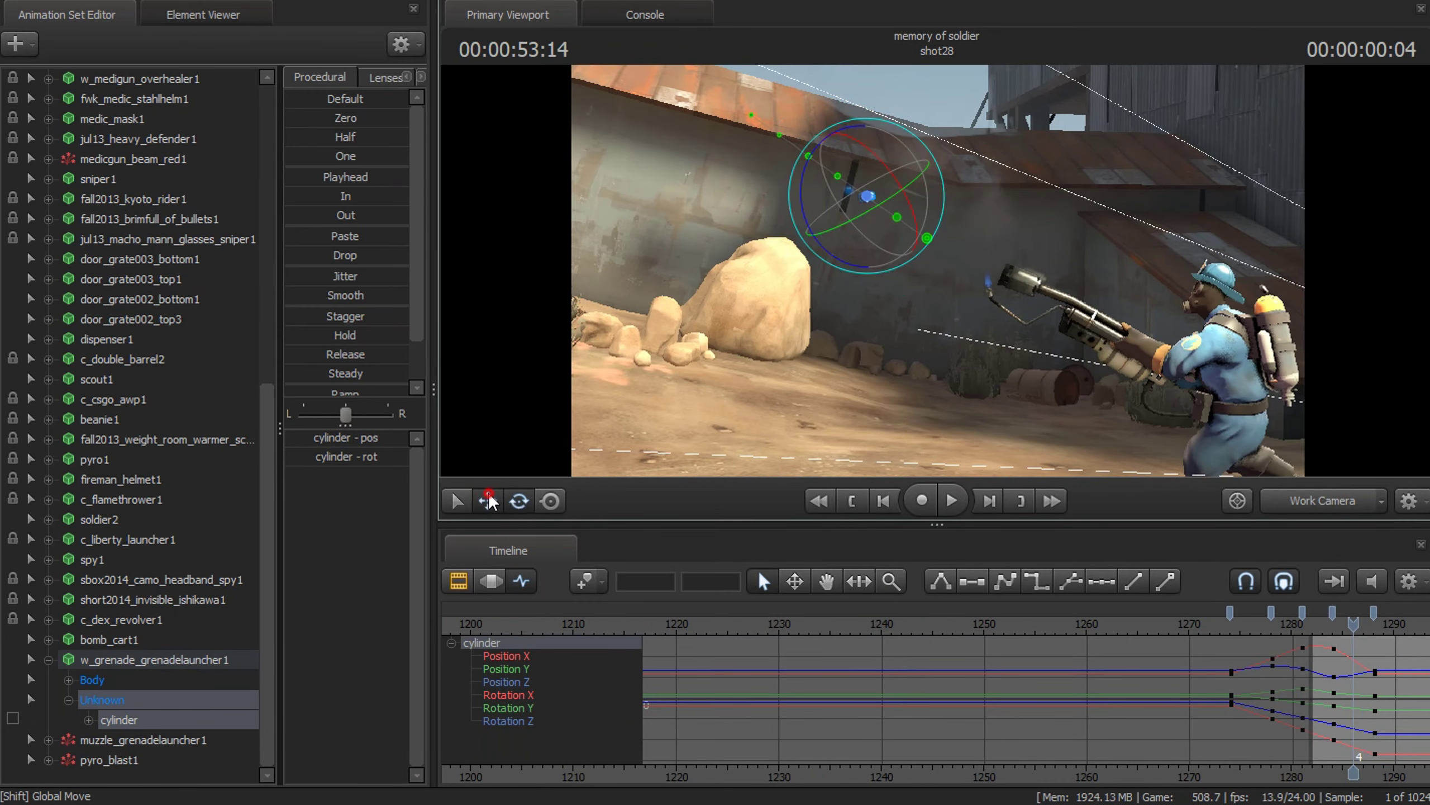
key("w")
key("e")
key("Right")
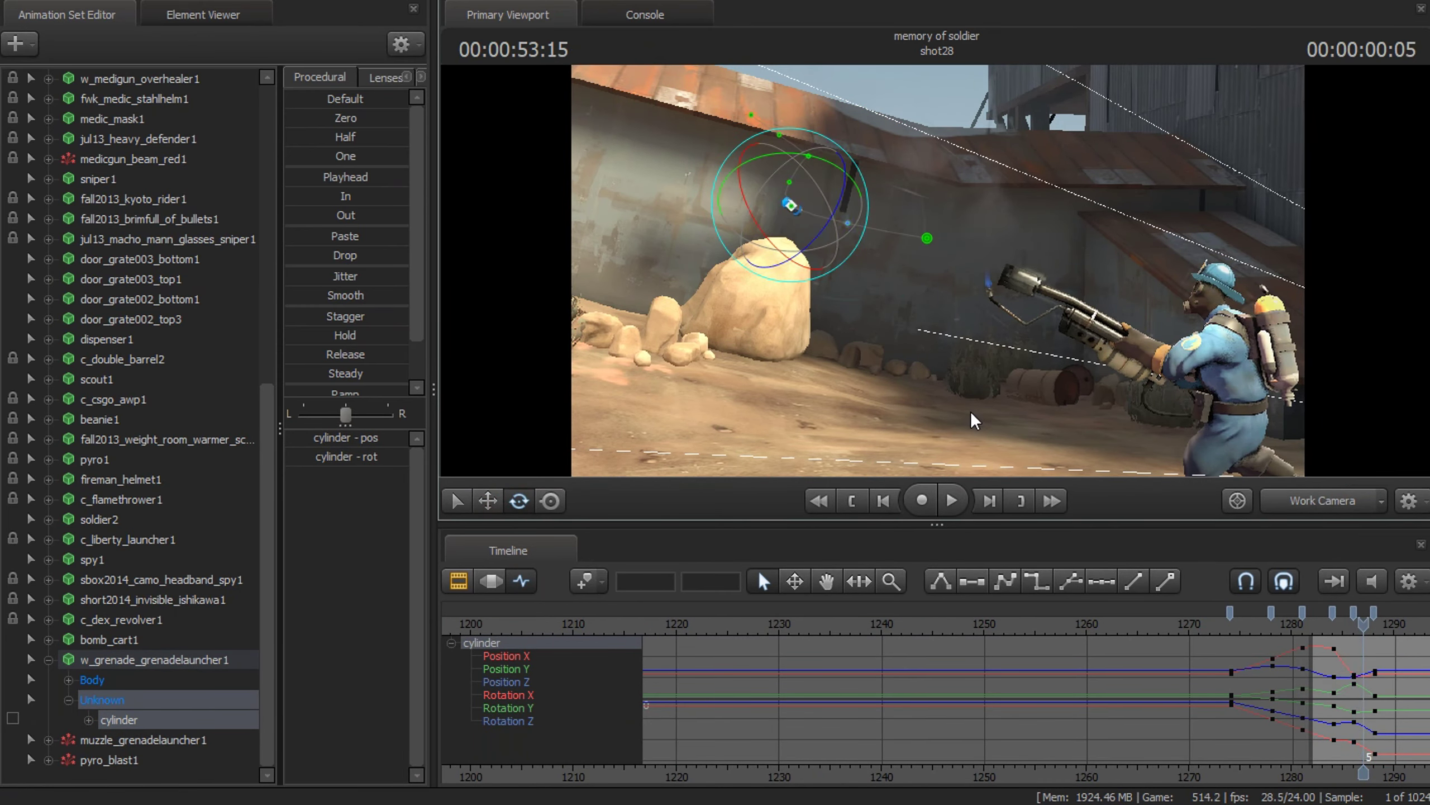
key("Right")
key("w")
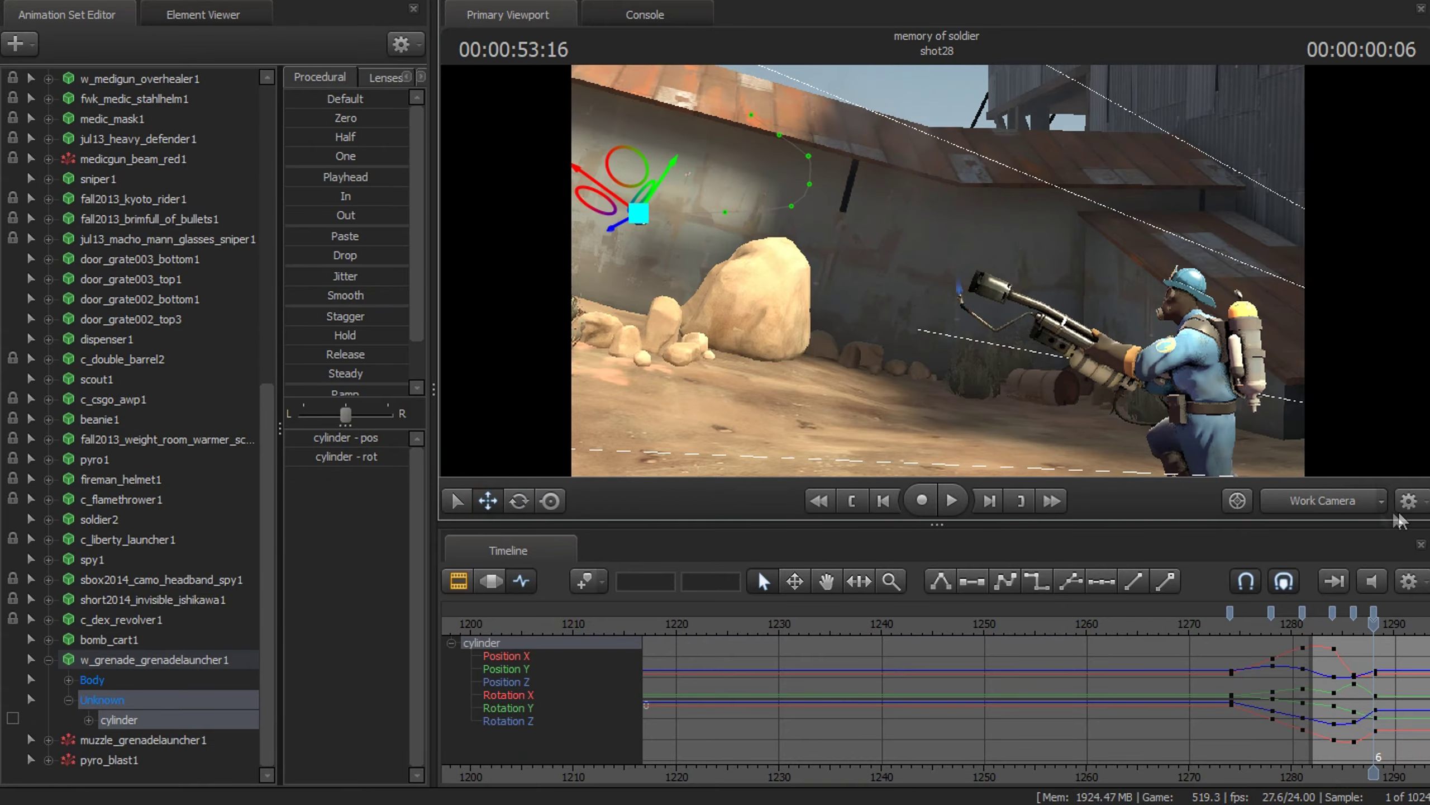
Step: Play the shot back through the scene camera several times to review the grenade's flight
left_click(1303, 501)
left_click(952, 501)
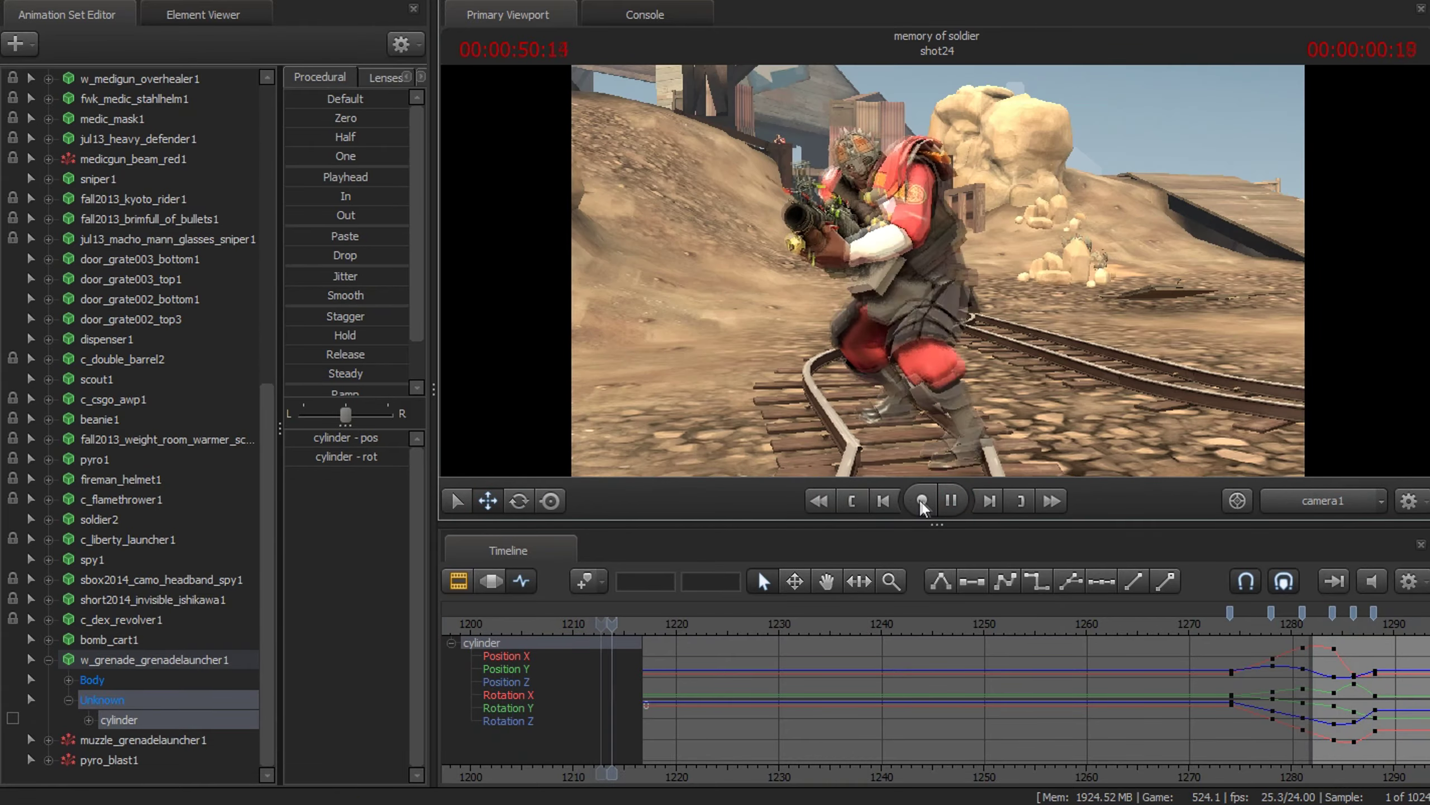
key("space")
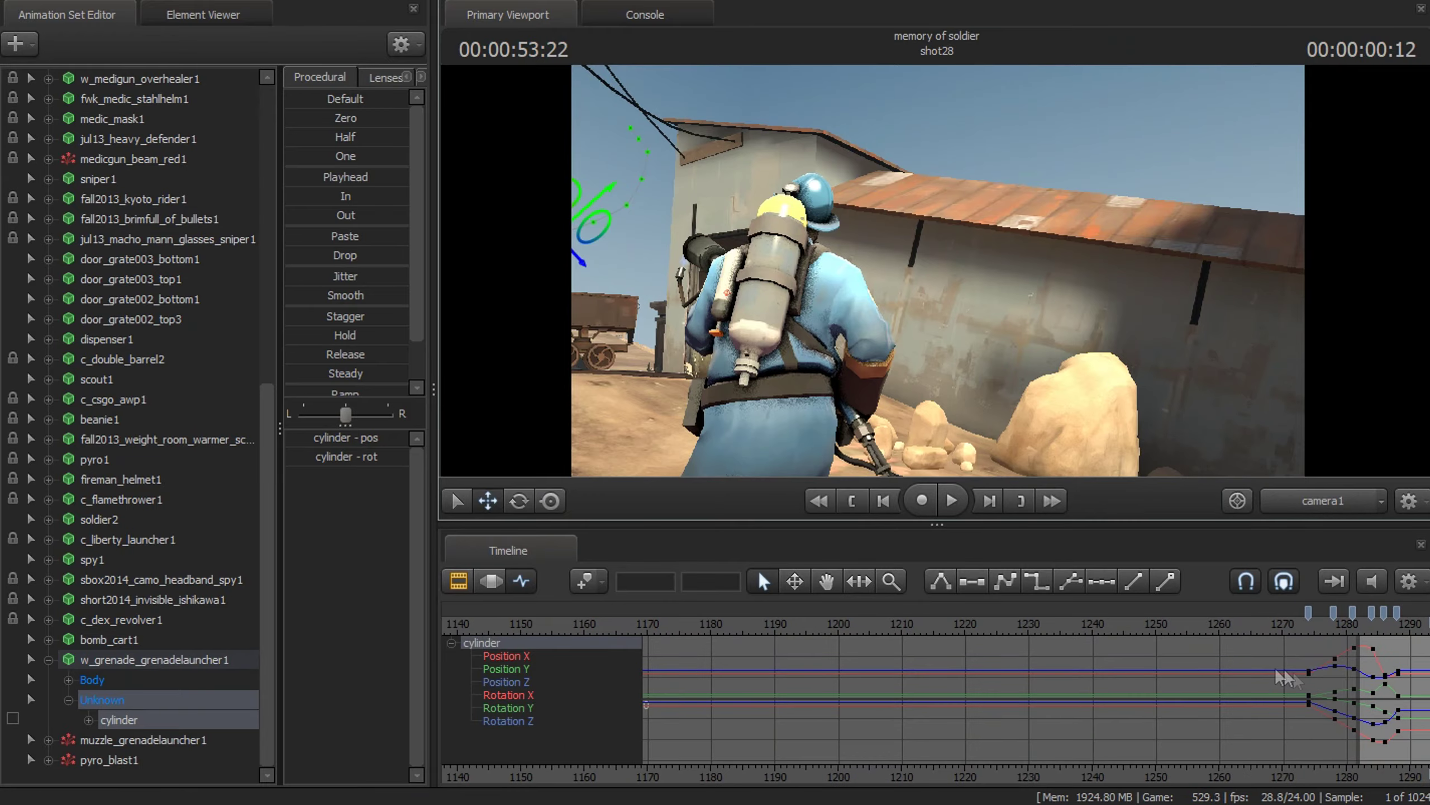
key("space")
left_click(954, 501)
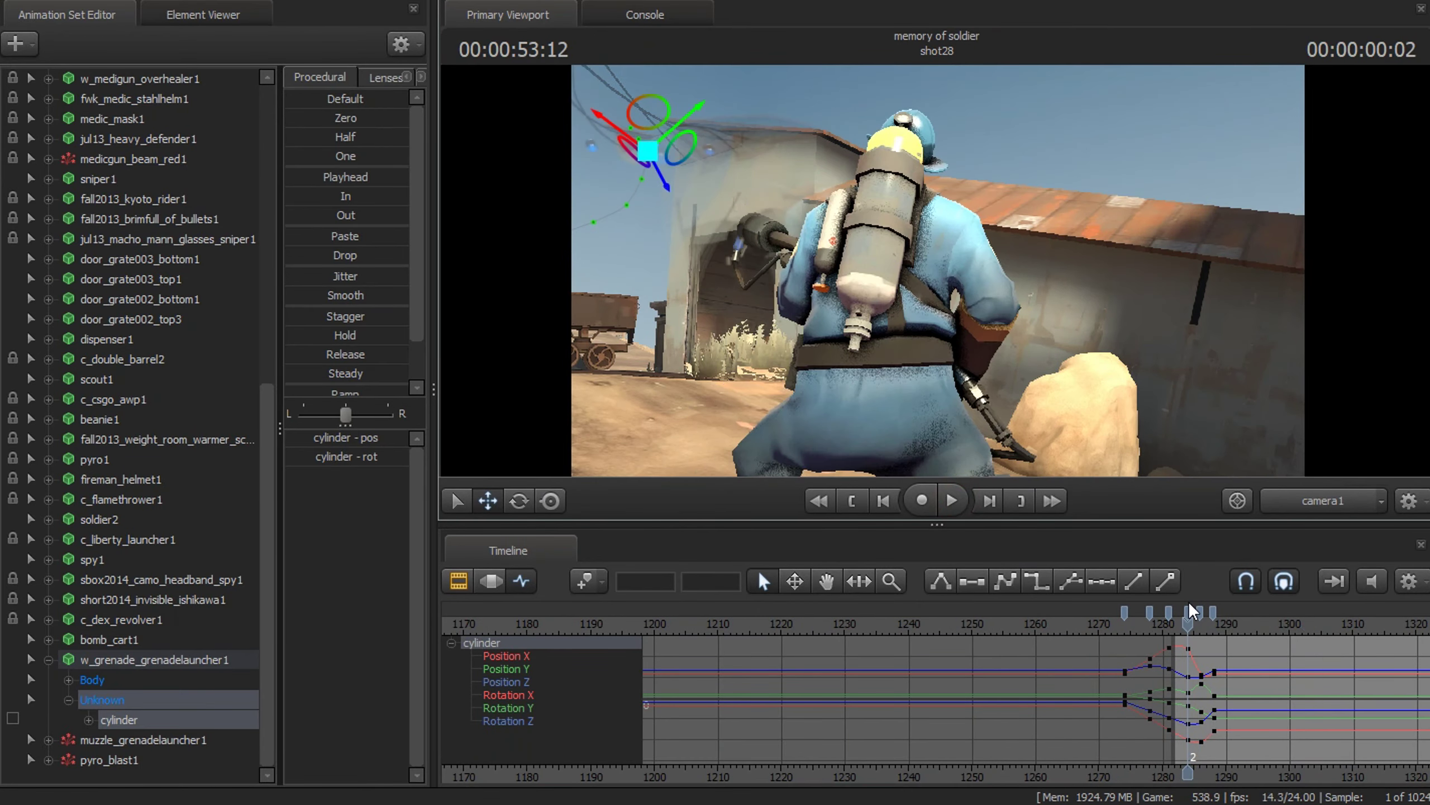
key("space")
Step: Pose the grenade two frames later near the railway tracks and replay through camera1 to check
key("F4")
left_click_drag(1243, 474, 1245, 475)
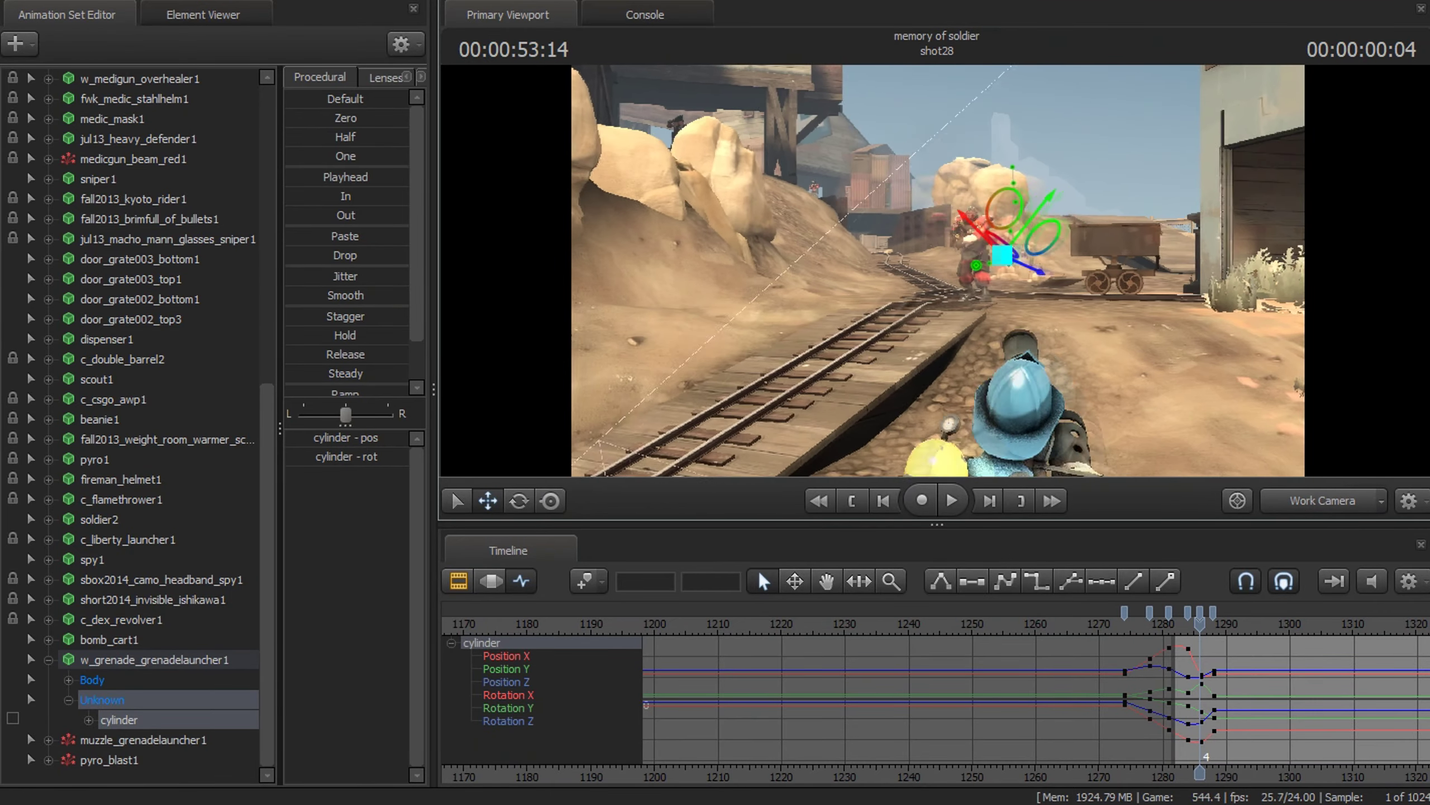
key("Right")
key("Right")
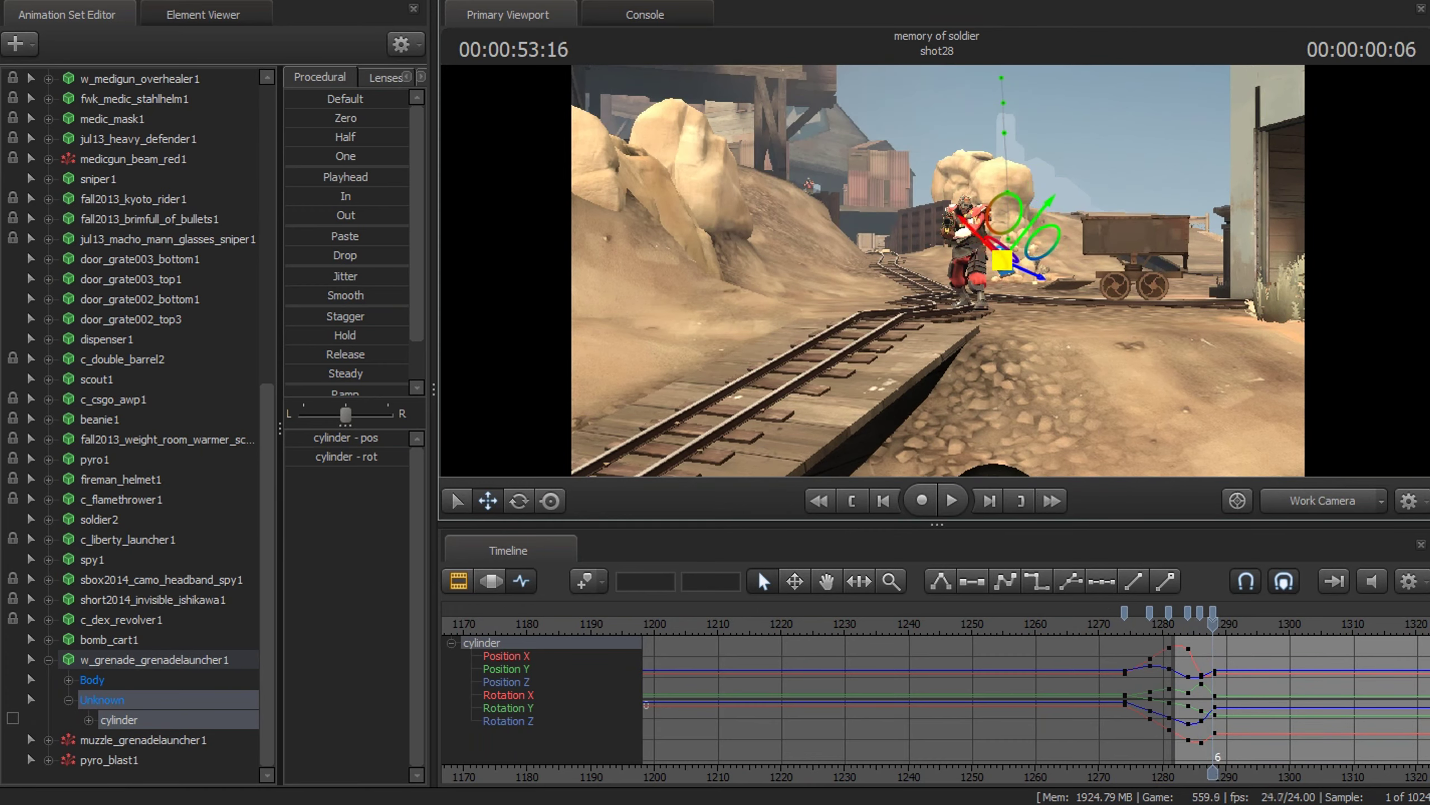
key("F4")
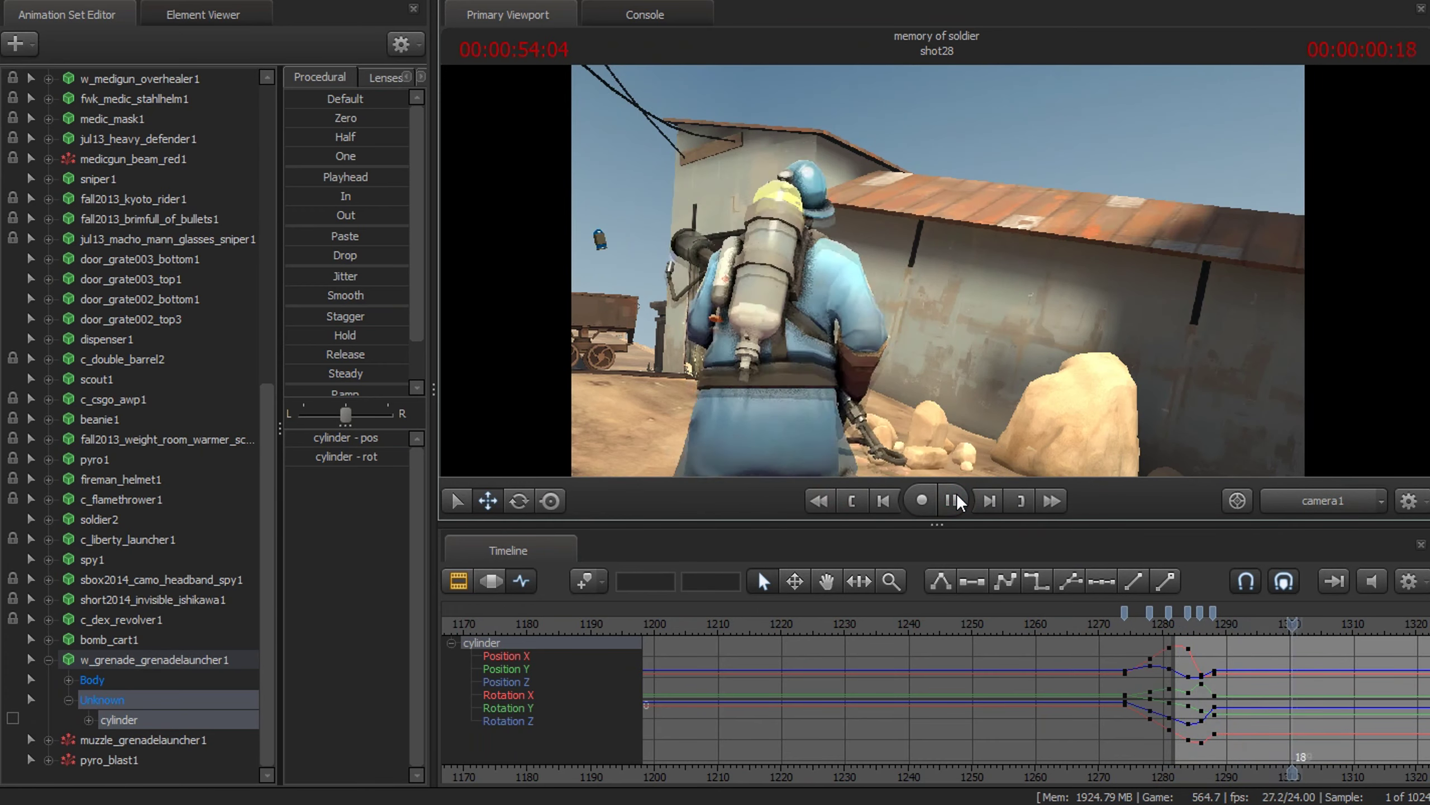
left_click(957, 500)
key("F4")
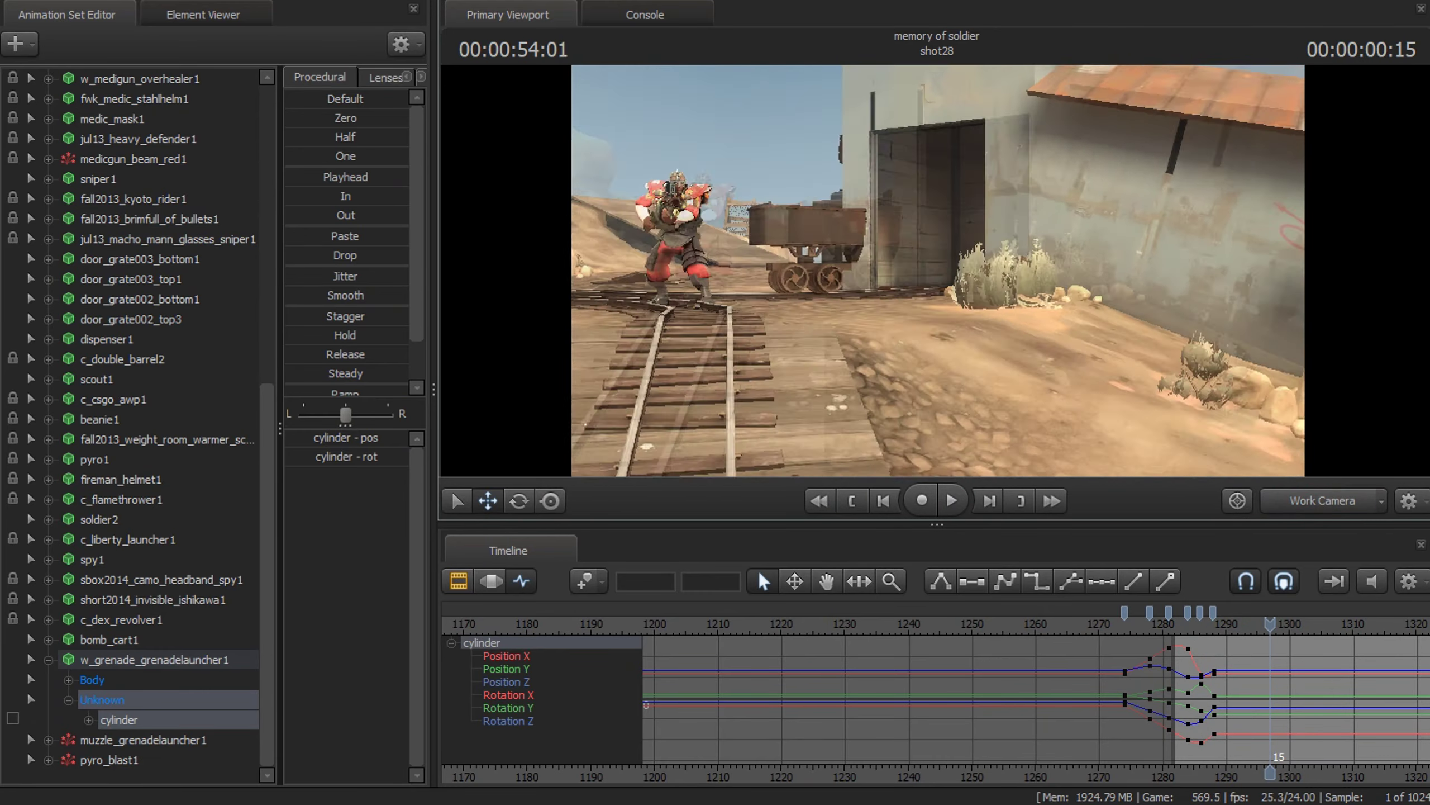
key("F4")
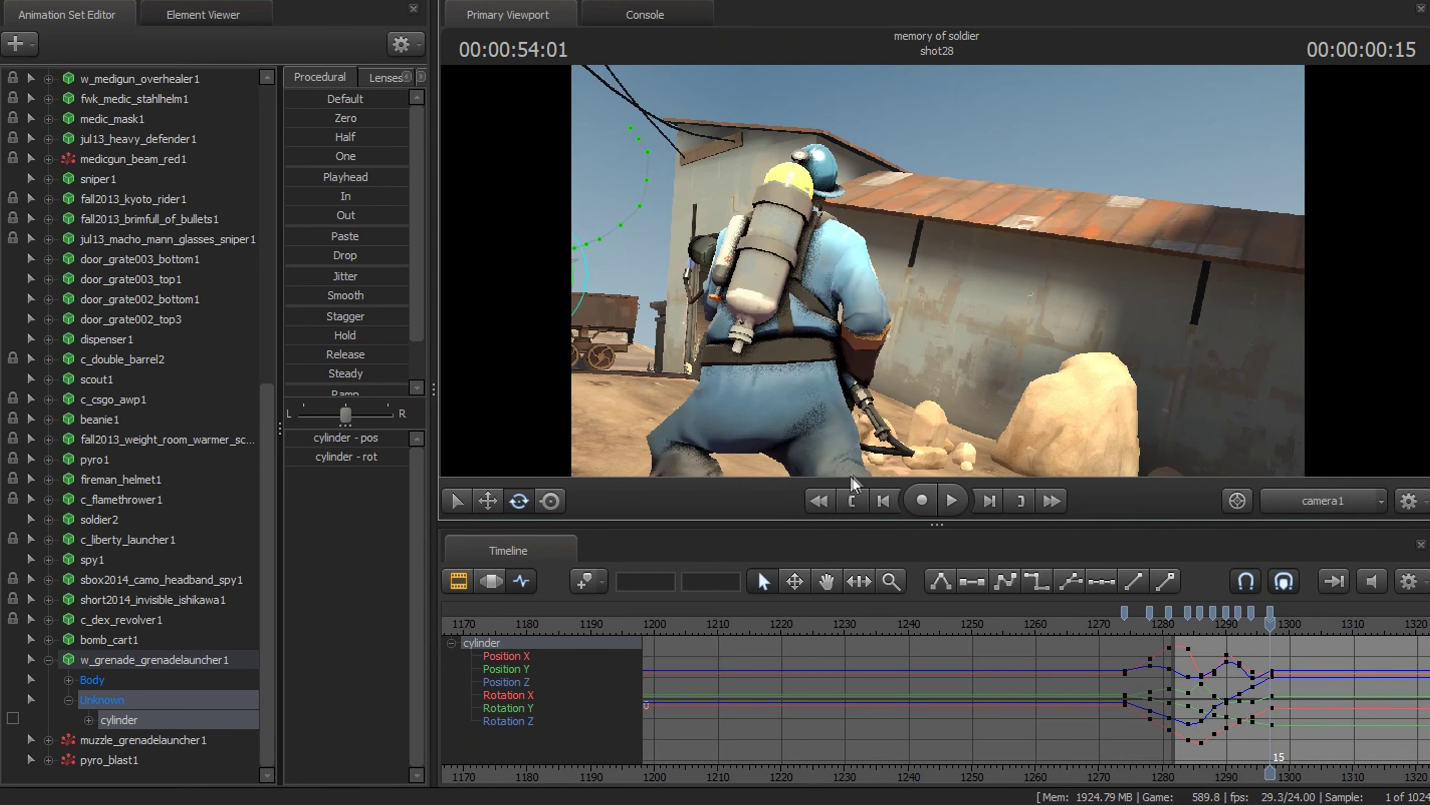
left_click(953, 500)
Step: Enter shot29, select its scene camera then the grenade cylinder, and show its motion channels
left_click(458, 580)
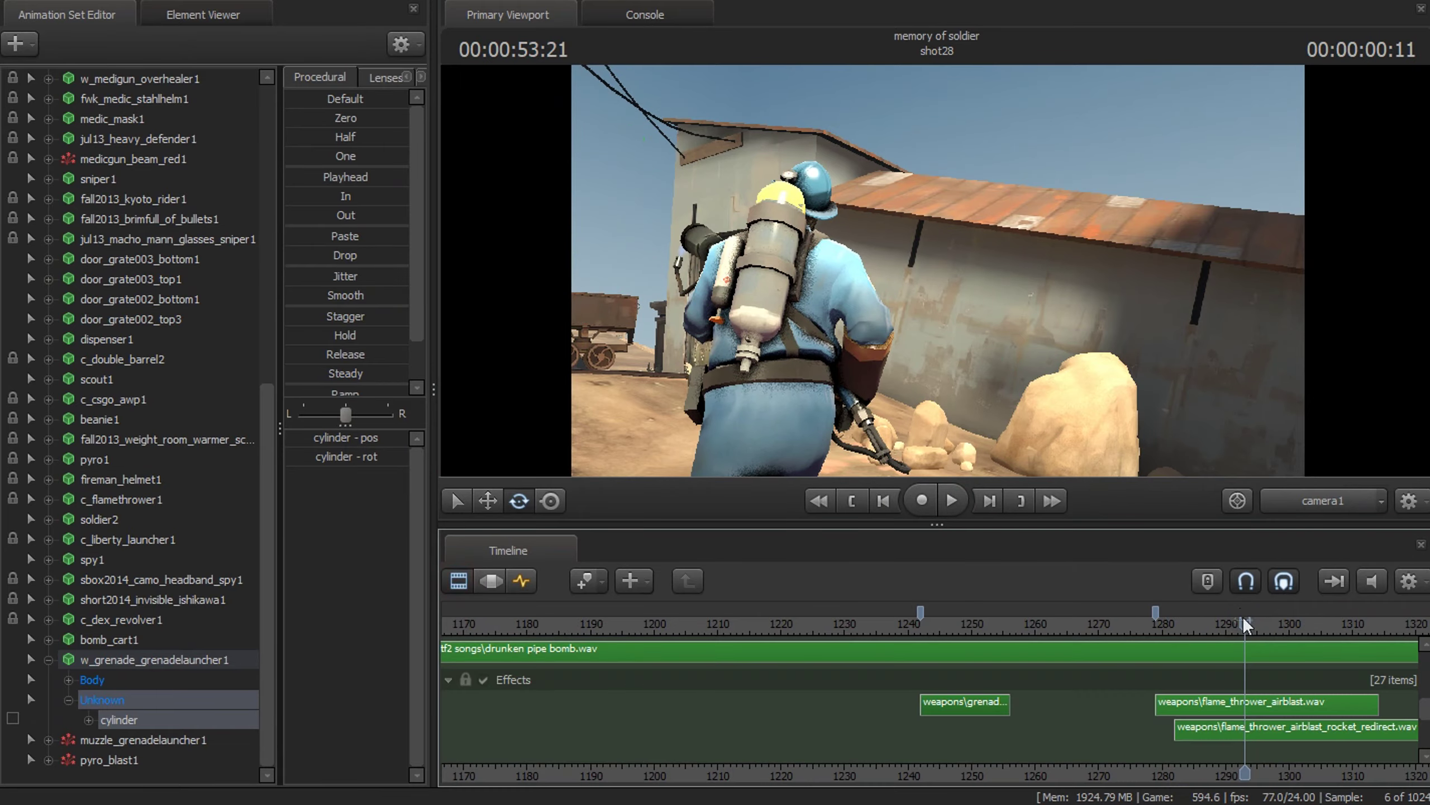
double_click(1403, 693)
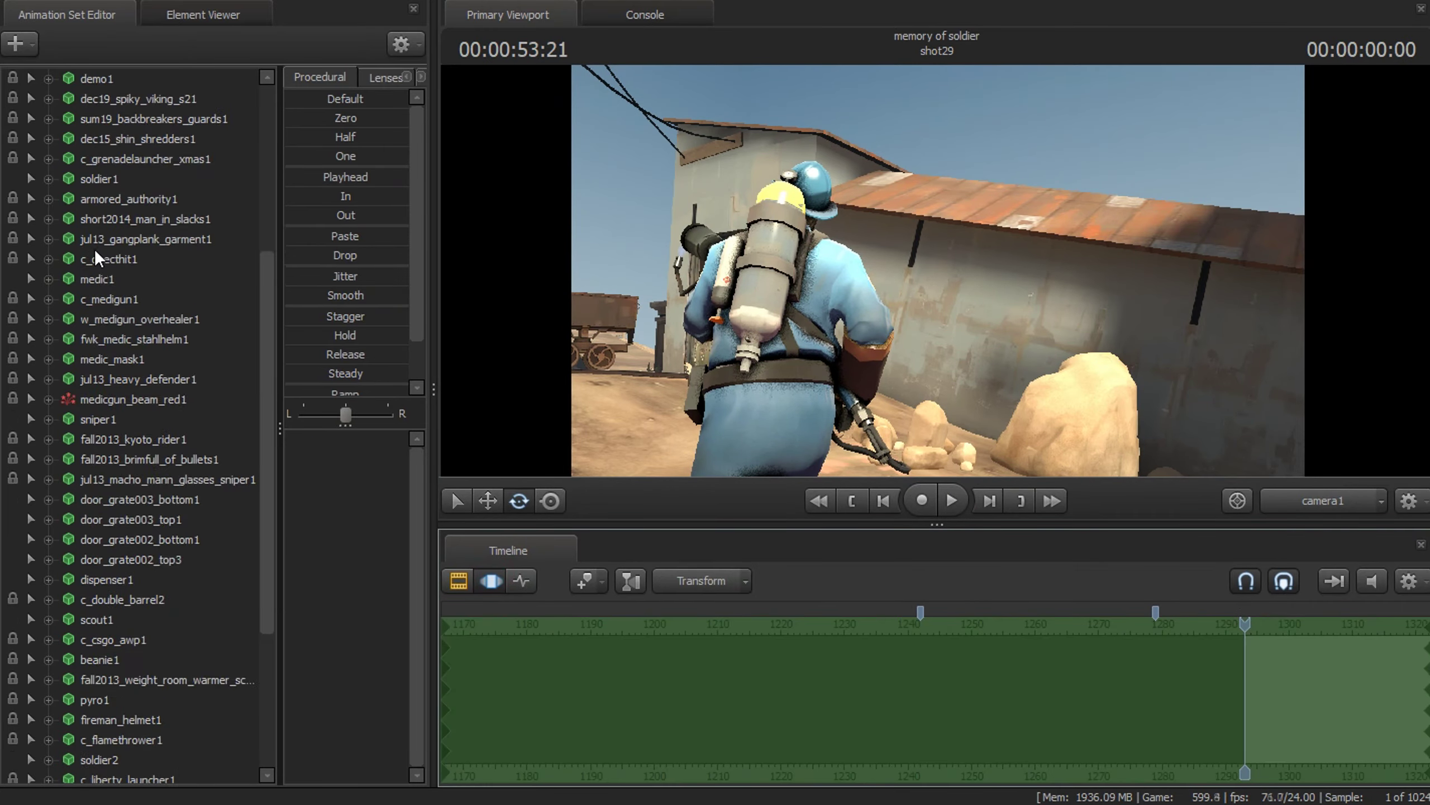
left_click(100, 218)
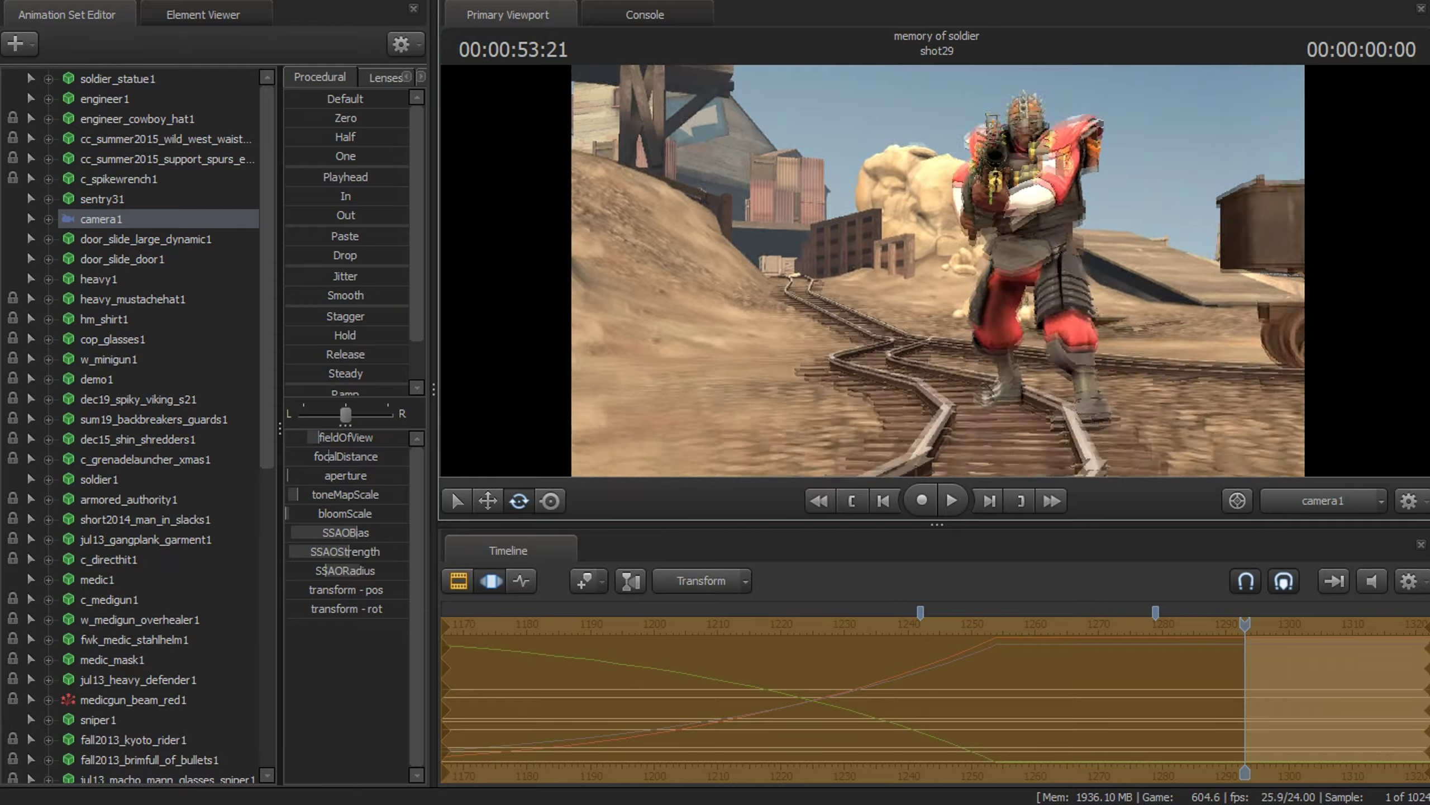
key("F4")
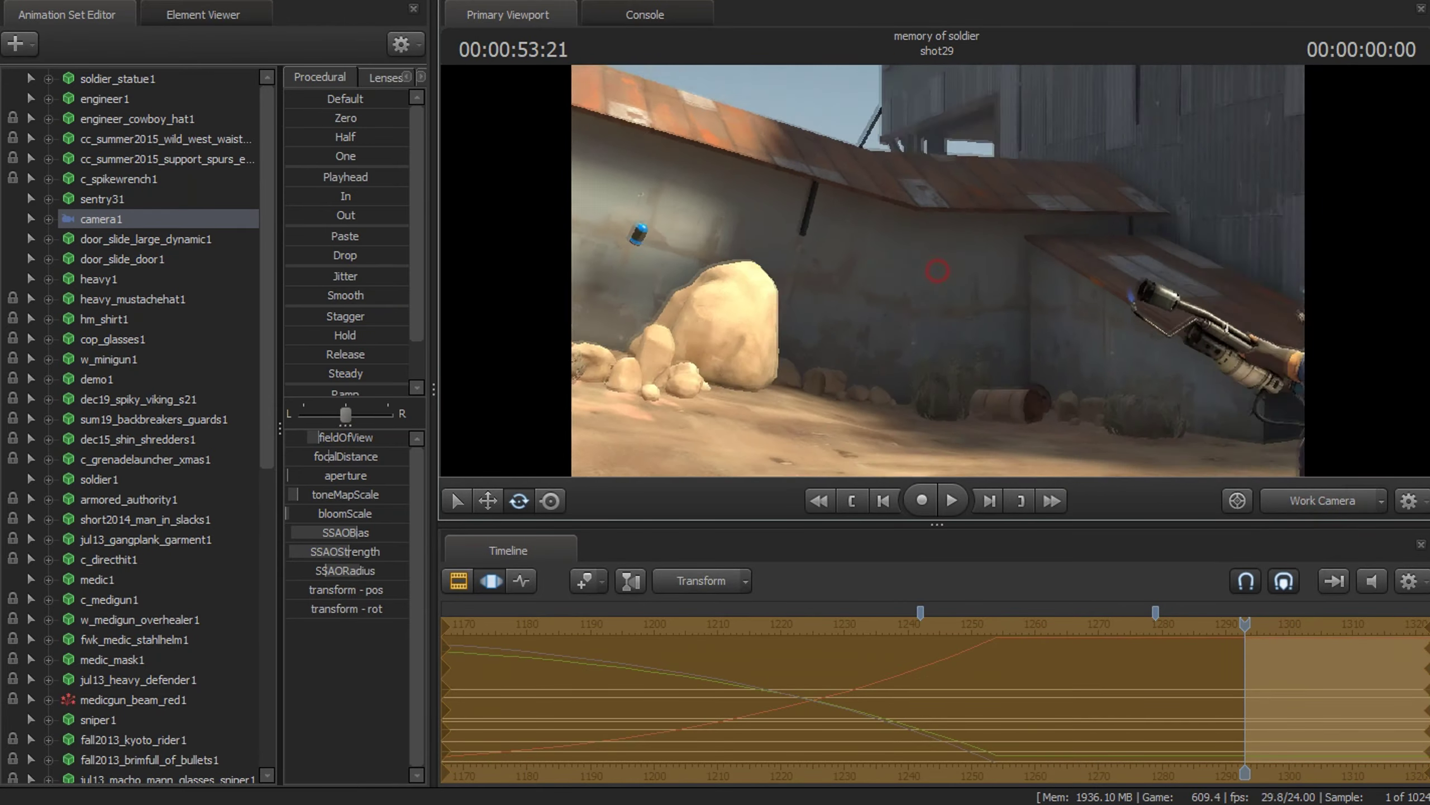
scroll(85, 681, "down", 9)
left_click(101, 700)
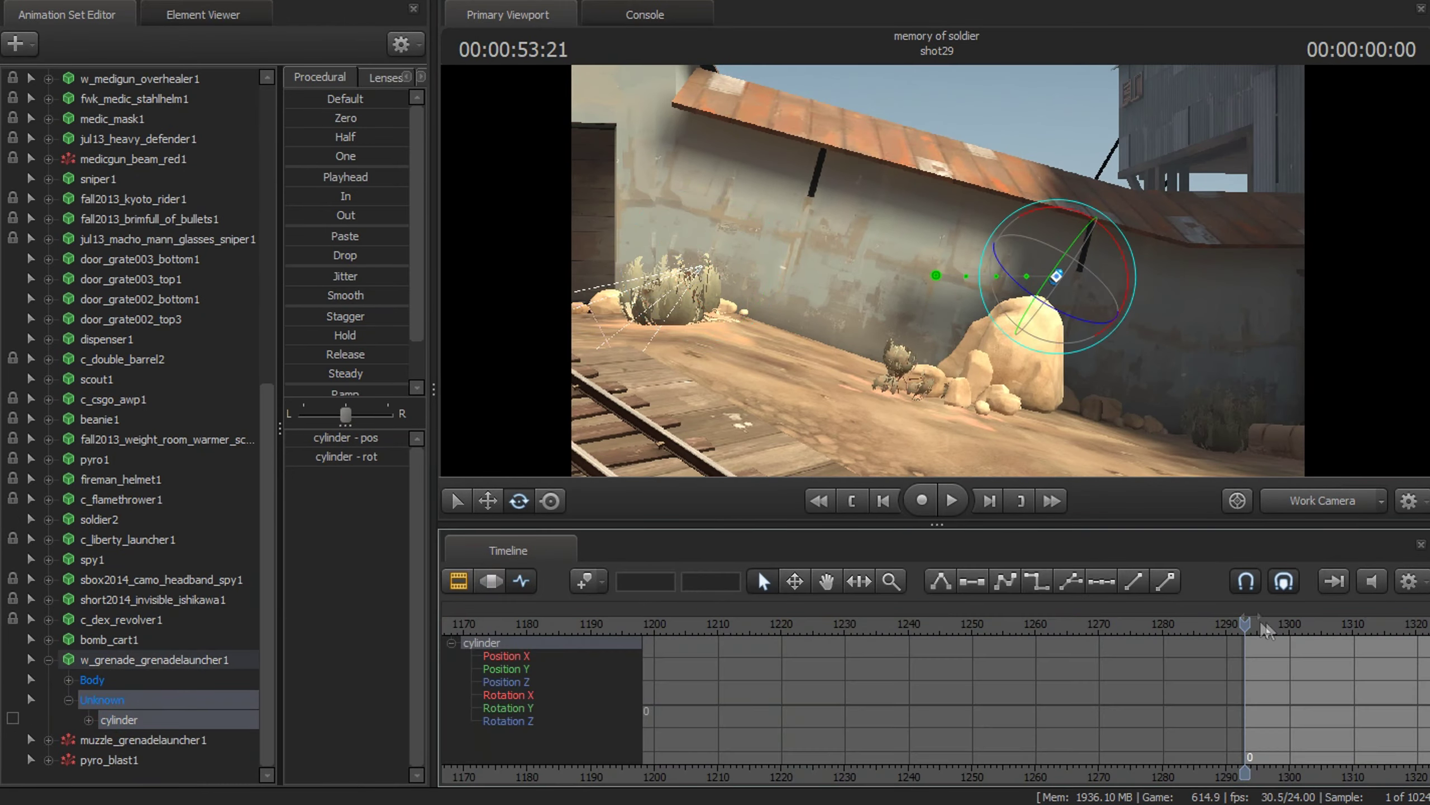
key("F3")
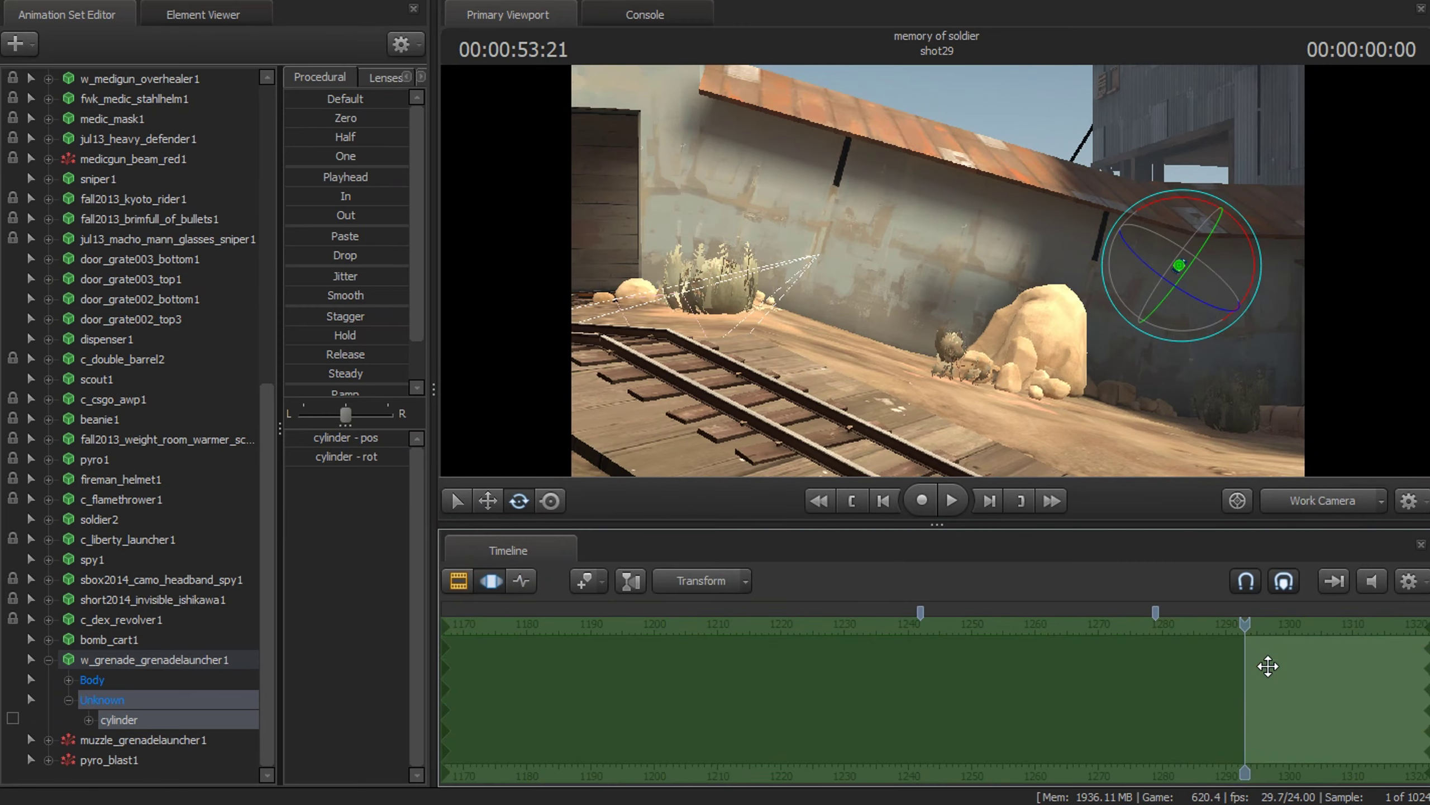
Step: Set the cylinder to move from the work camera, close in on it and show its animation curves
left_click(454, 585)
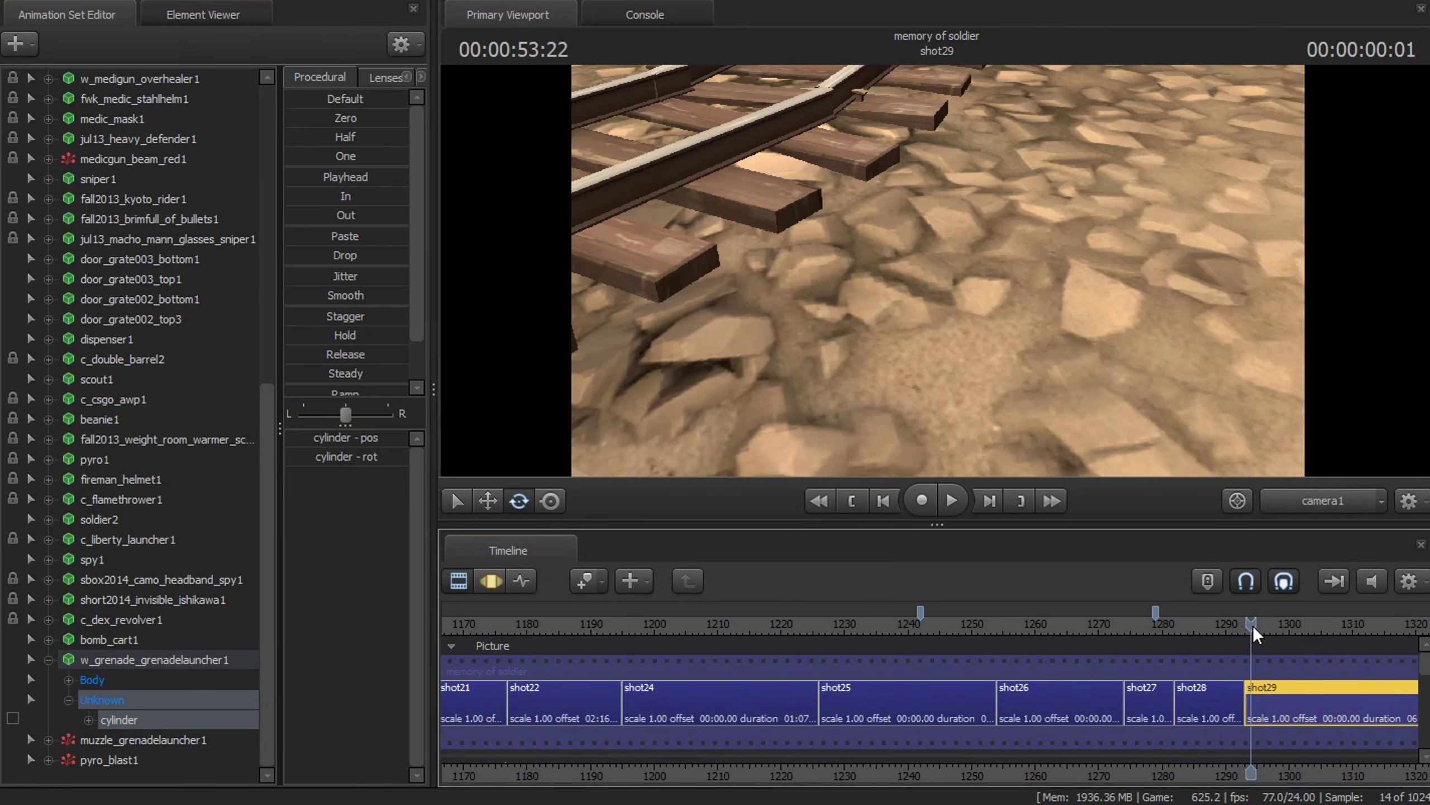
key("F3")
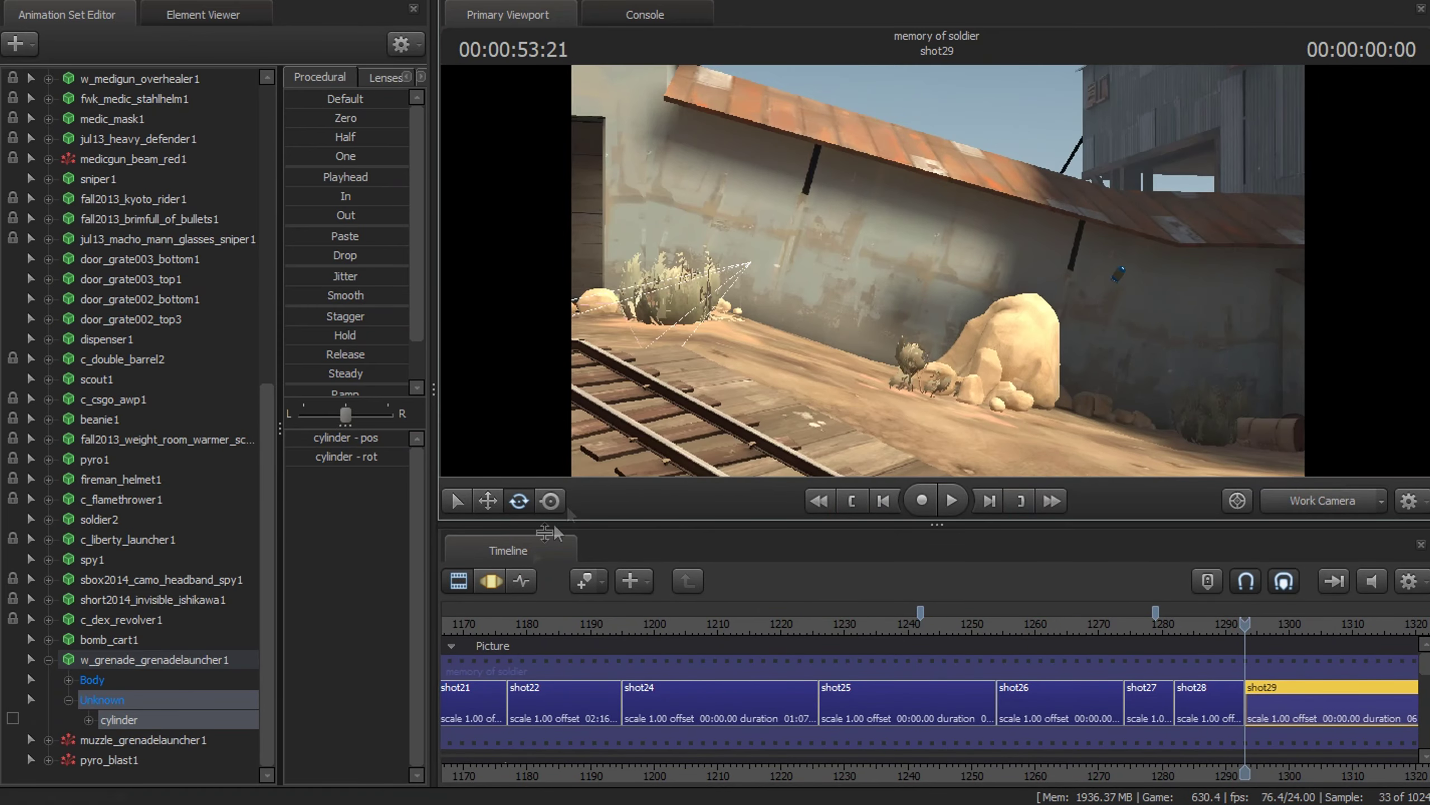
left_click(487, 500)
left_click_drag(939, 268, 938, 268)
key("F4")
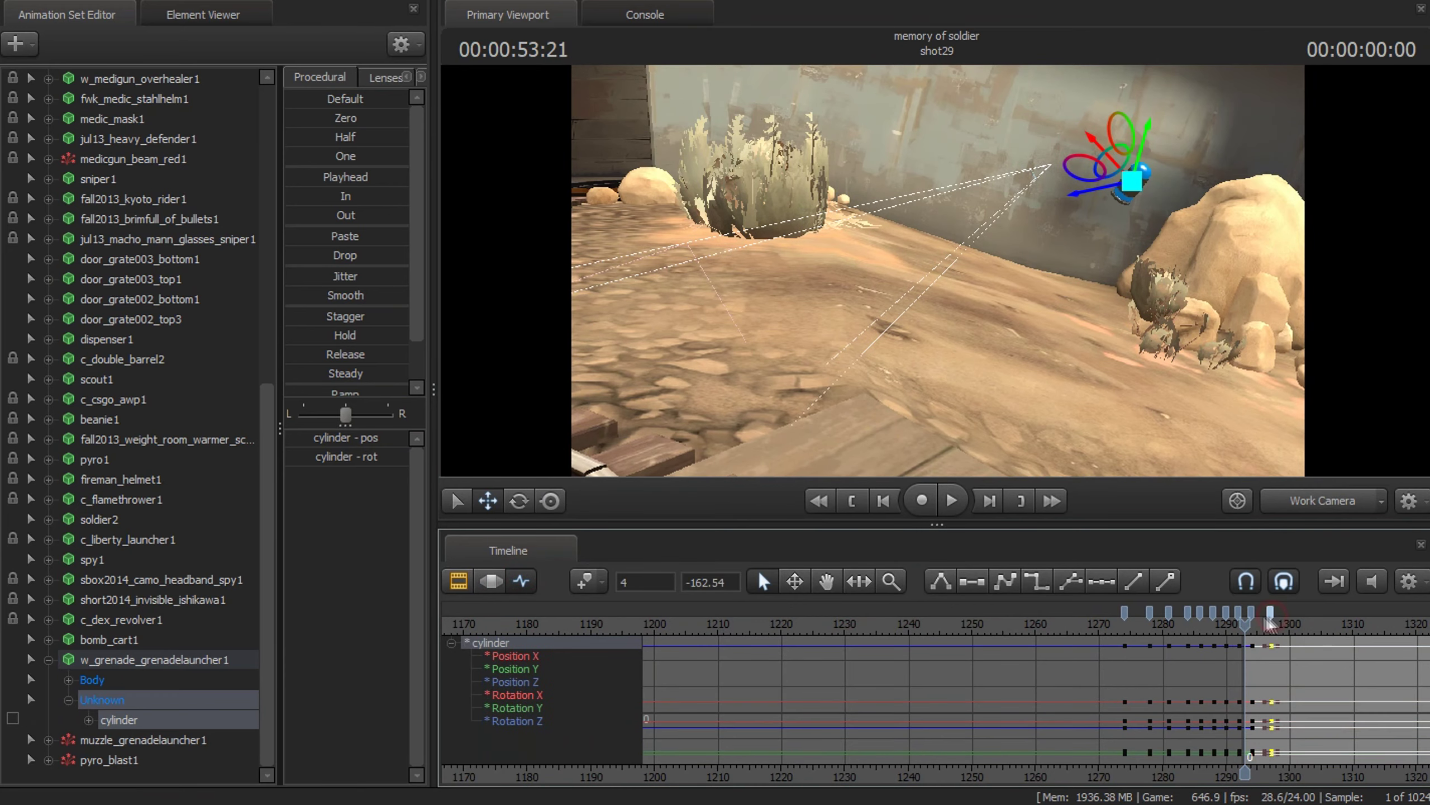
Step: Delete the keys after the current frame and drop the grenade to the ground near the wooden ramp
key("Delete")
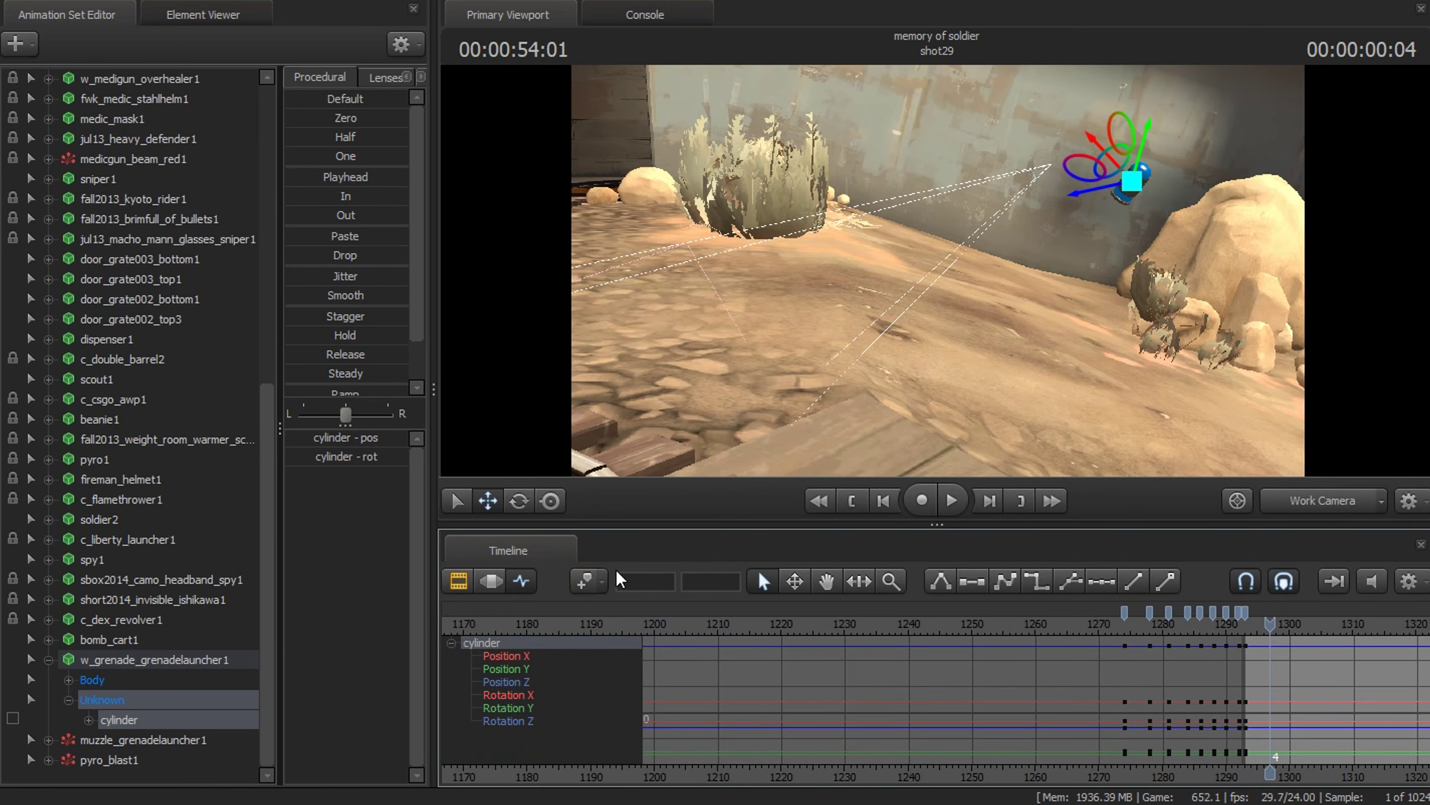
left_click_drag(1081, 193, 861, 301)
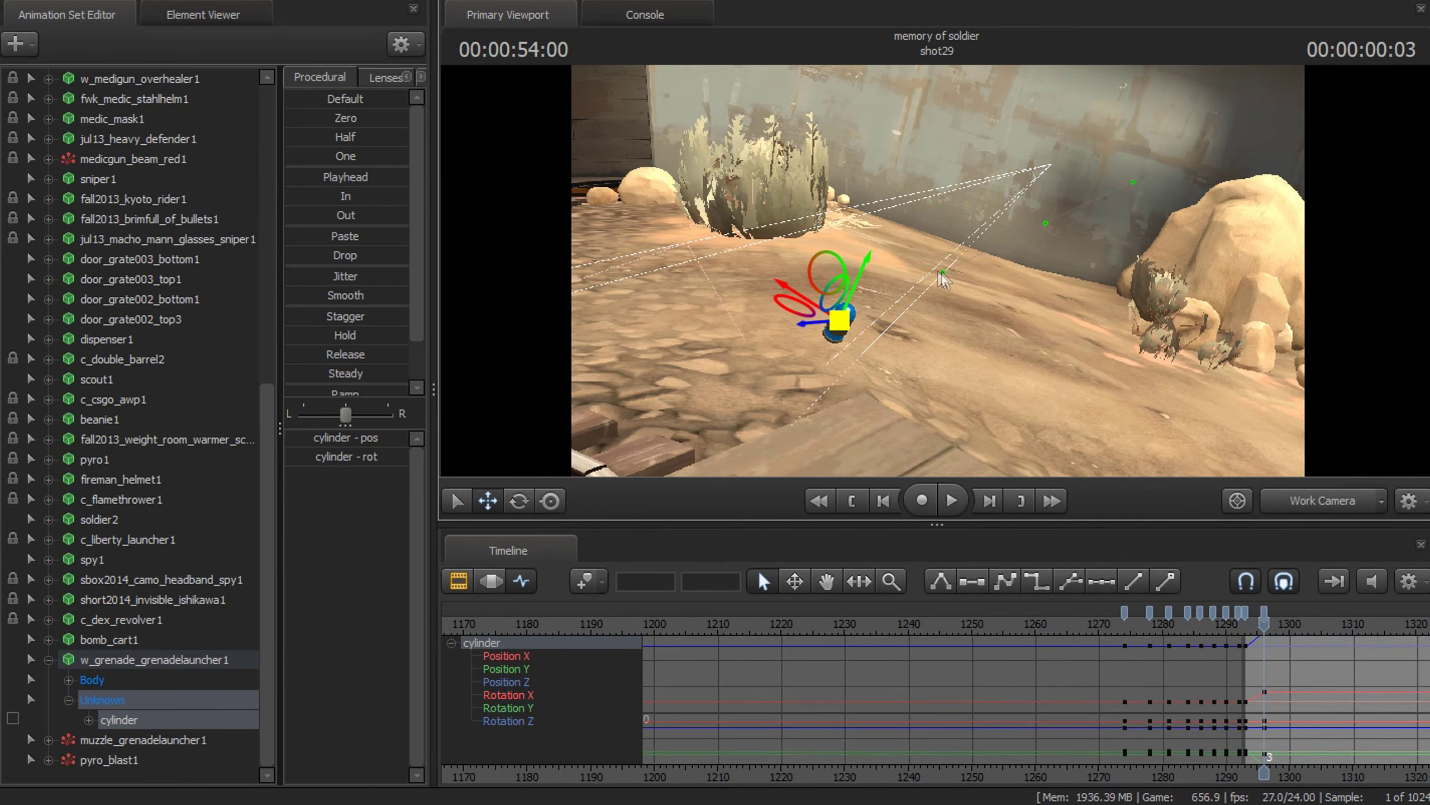
left_click_drag(942, 279, 942, 280)
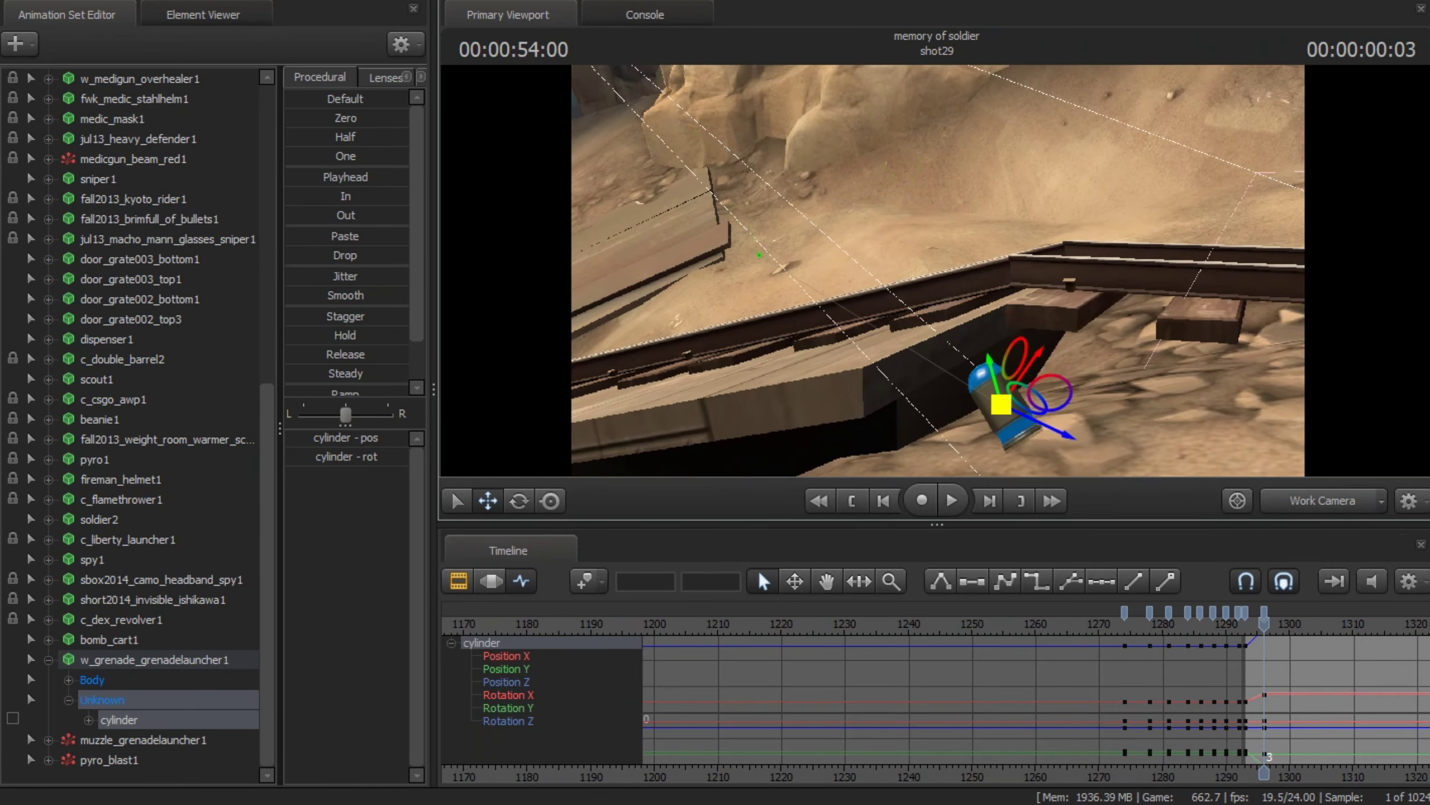
left_click_drag(942, 279, 1182, 126)
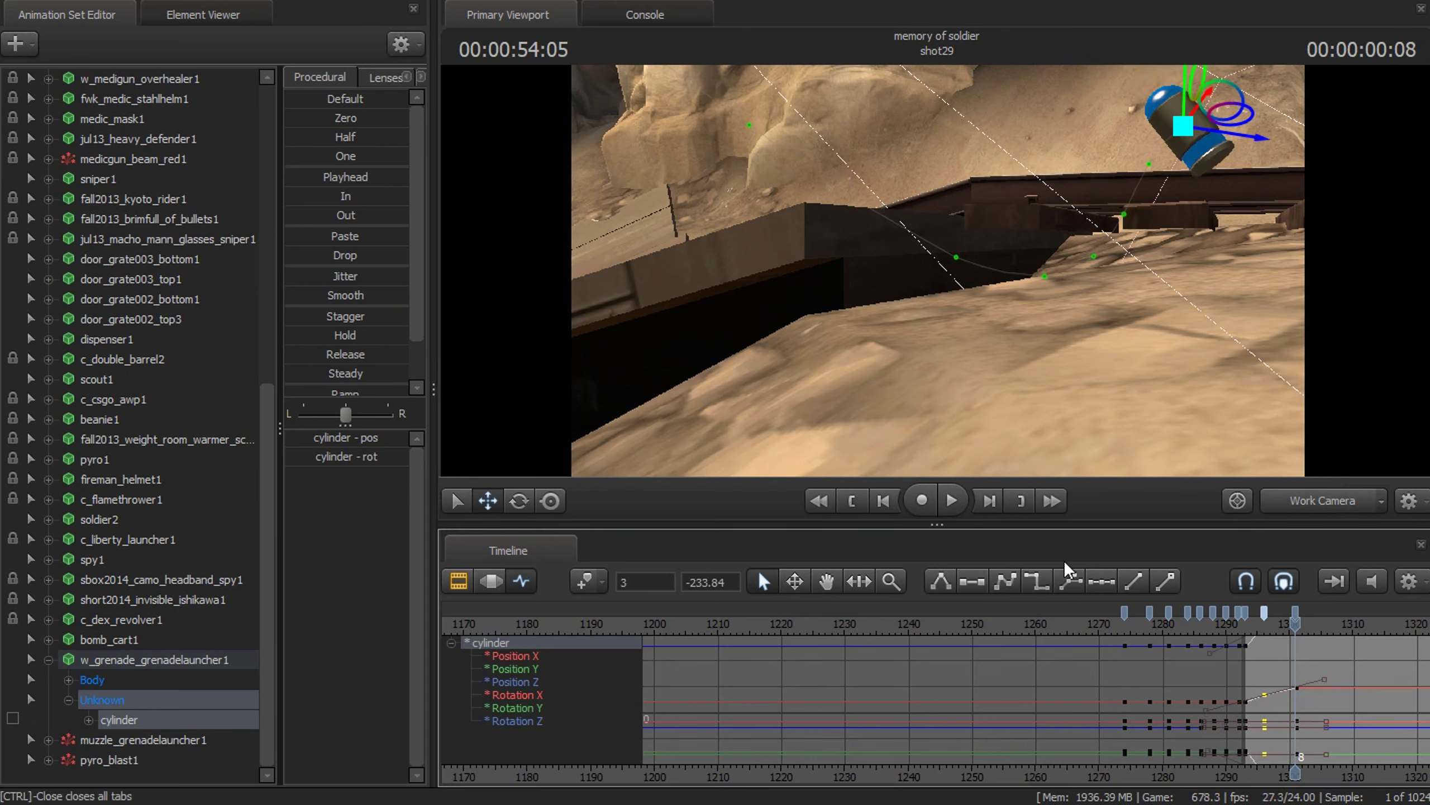
key("Down")
Step: Key the grenade rising, tilting and landing back on the track over the next several frames
key("Right")
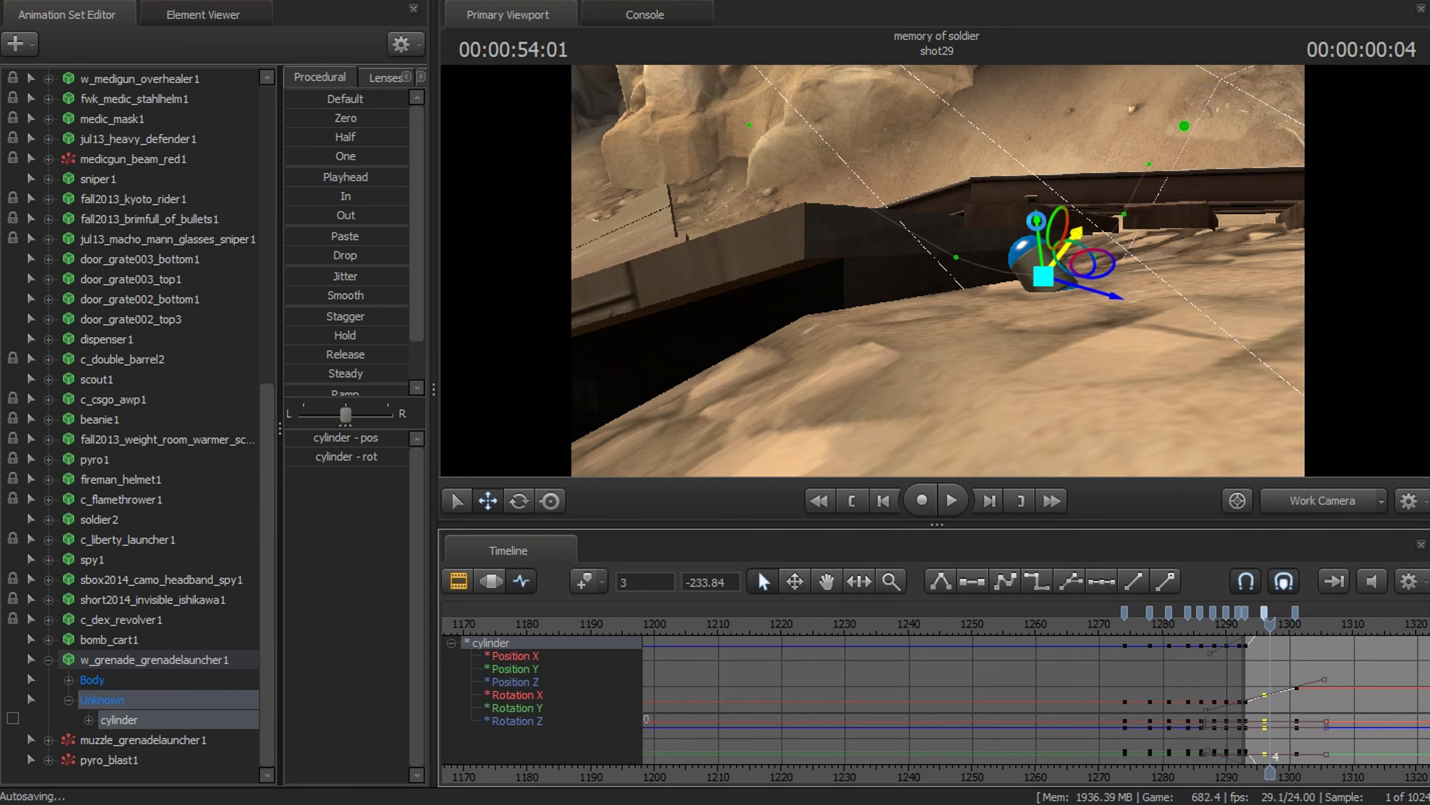
left_click_drag(1042, 274, 1028, 201)
key("Right")
key("Right")
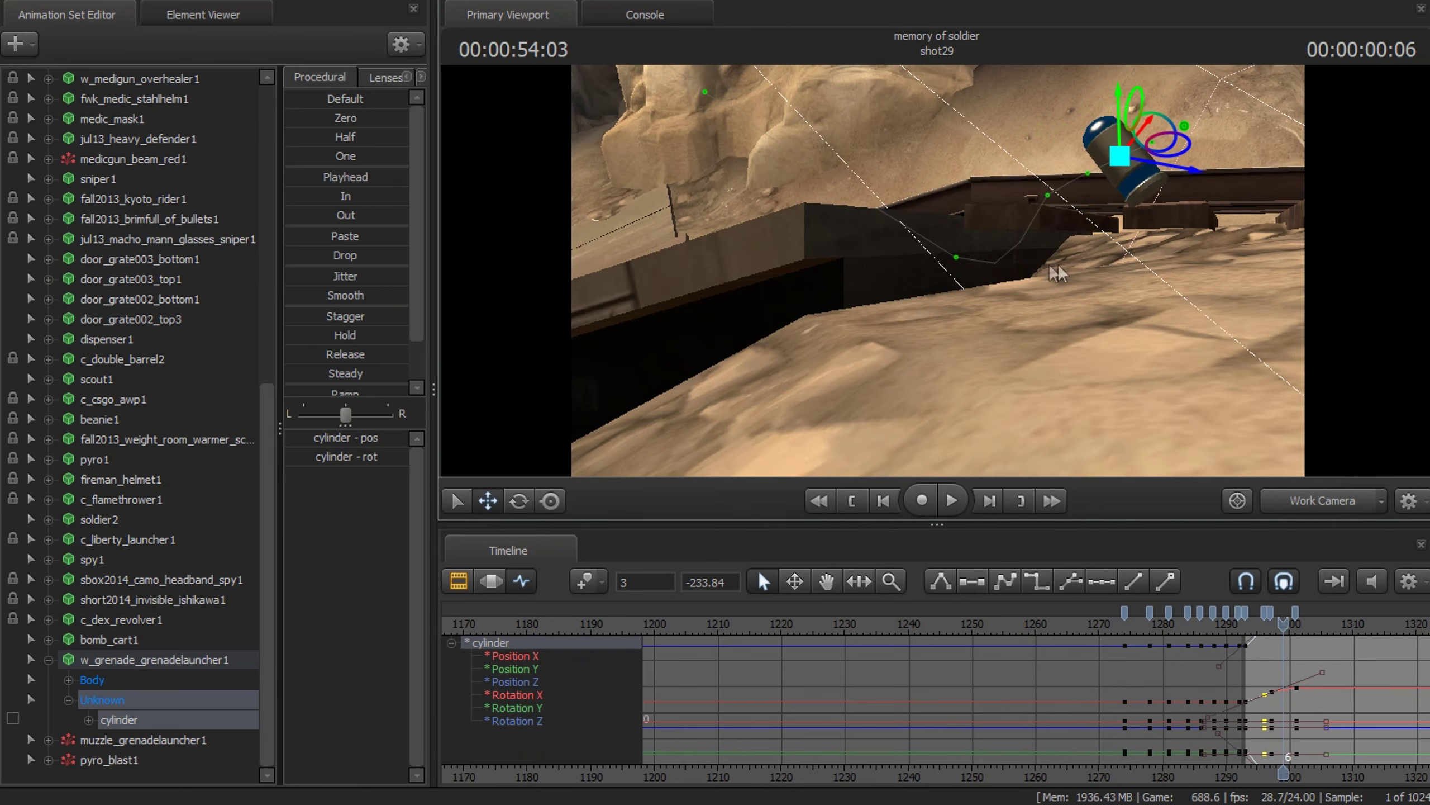
left_click_drag(950, 269, 934, 280)
key("e")
key("Left")
key("Left")
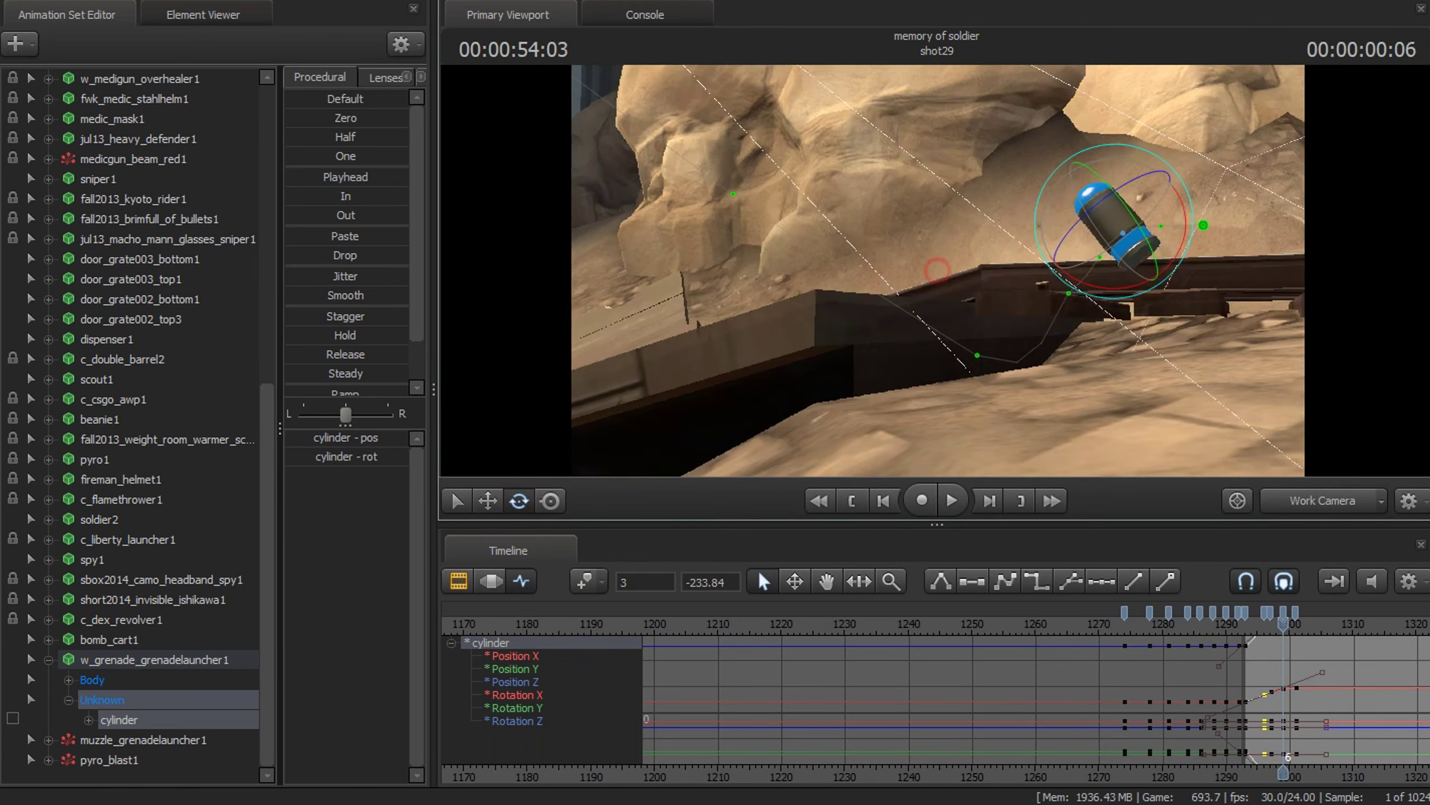
key("Right")
key("Right")
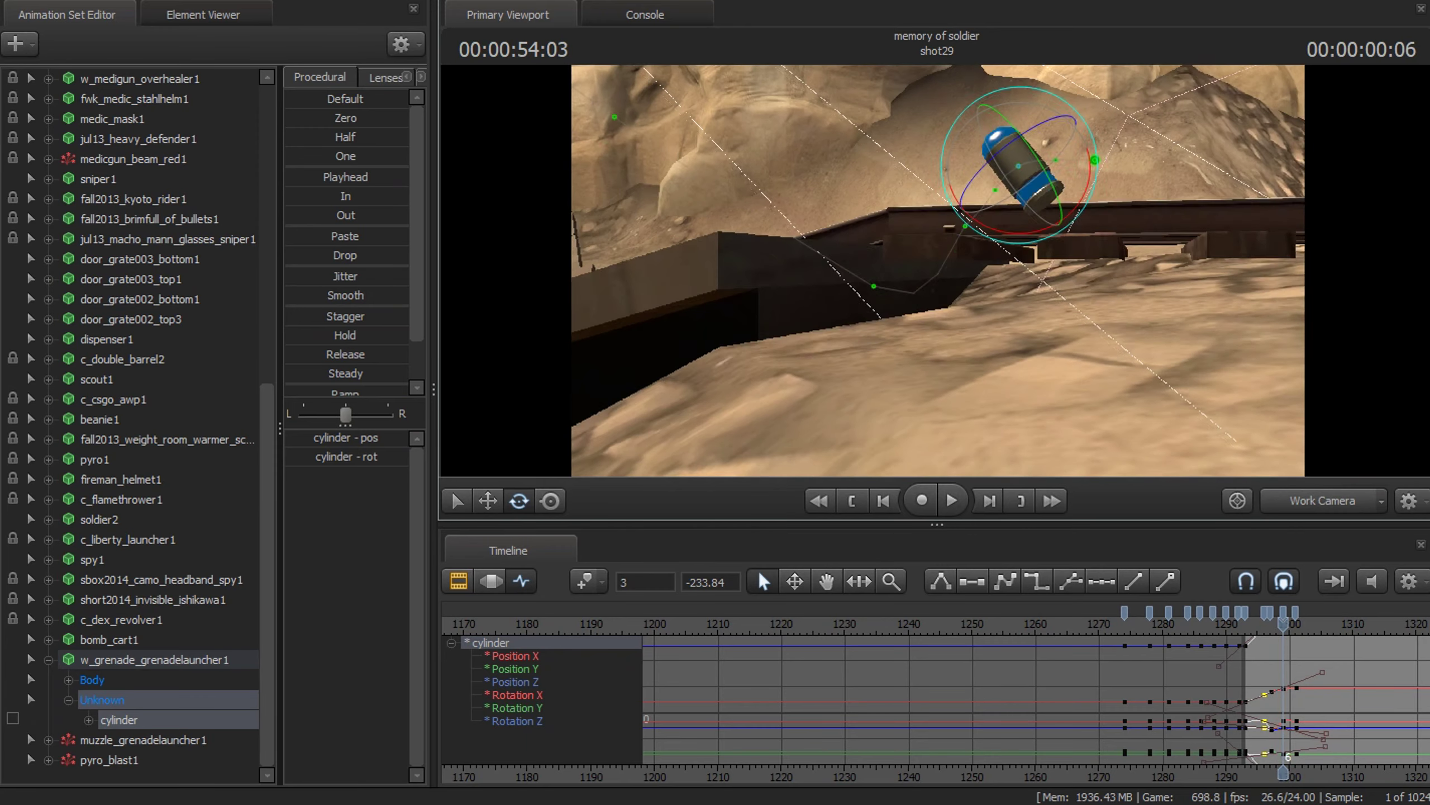
key("Right")
key("Right")
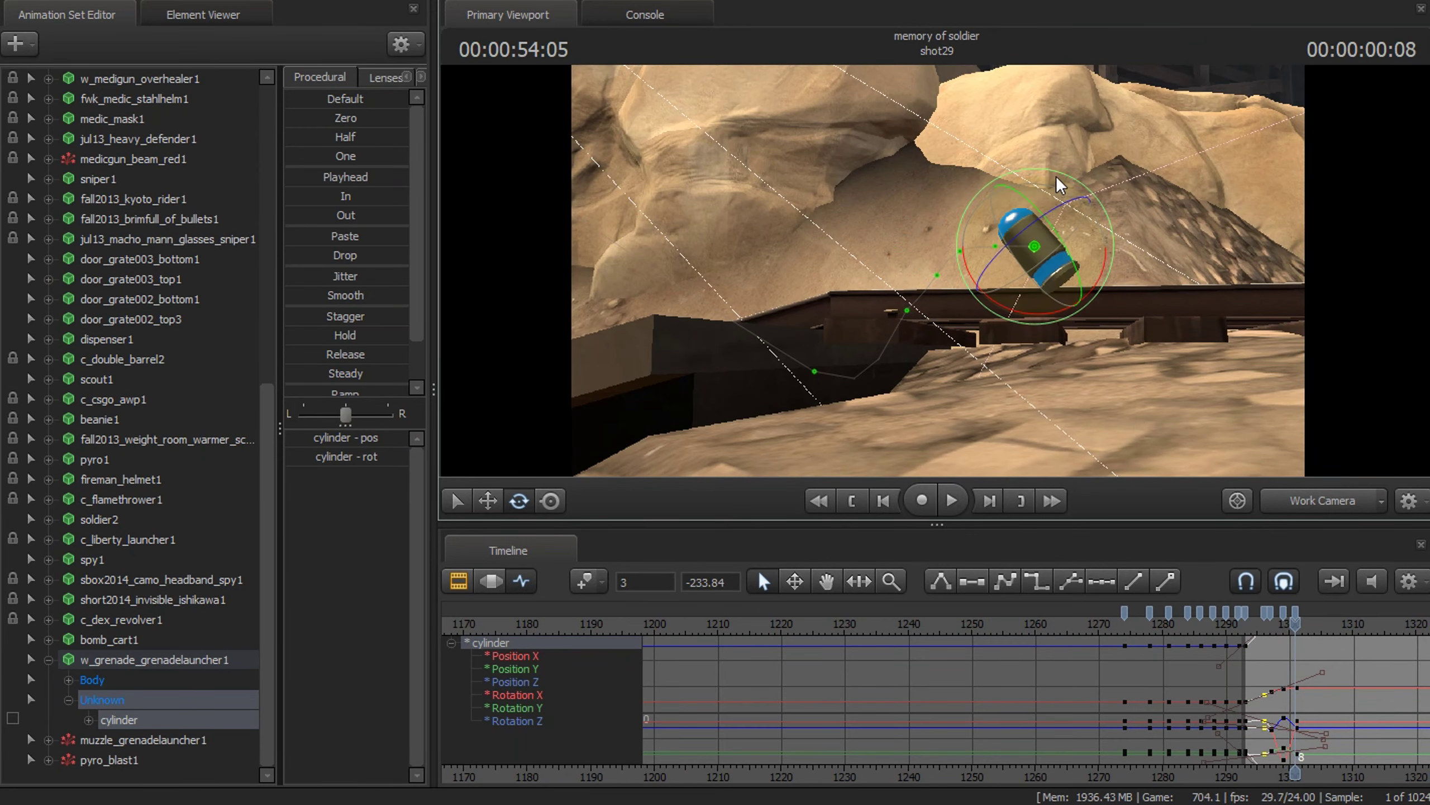
key("Right")
key("Right")
key("Right")
key("Right")
key("w")
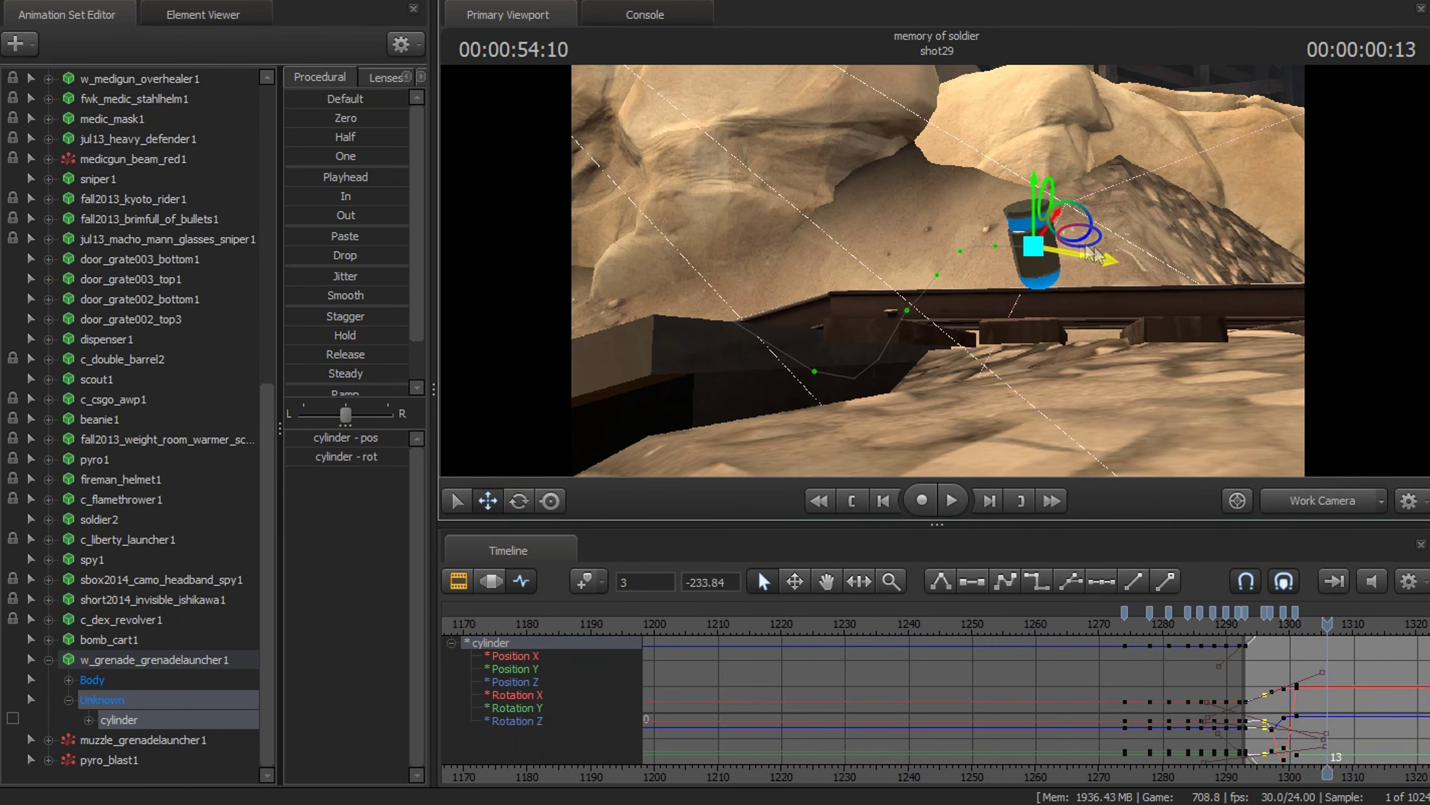
key("Right")
key("Right")
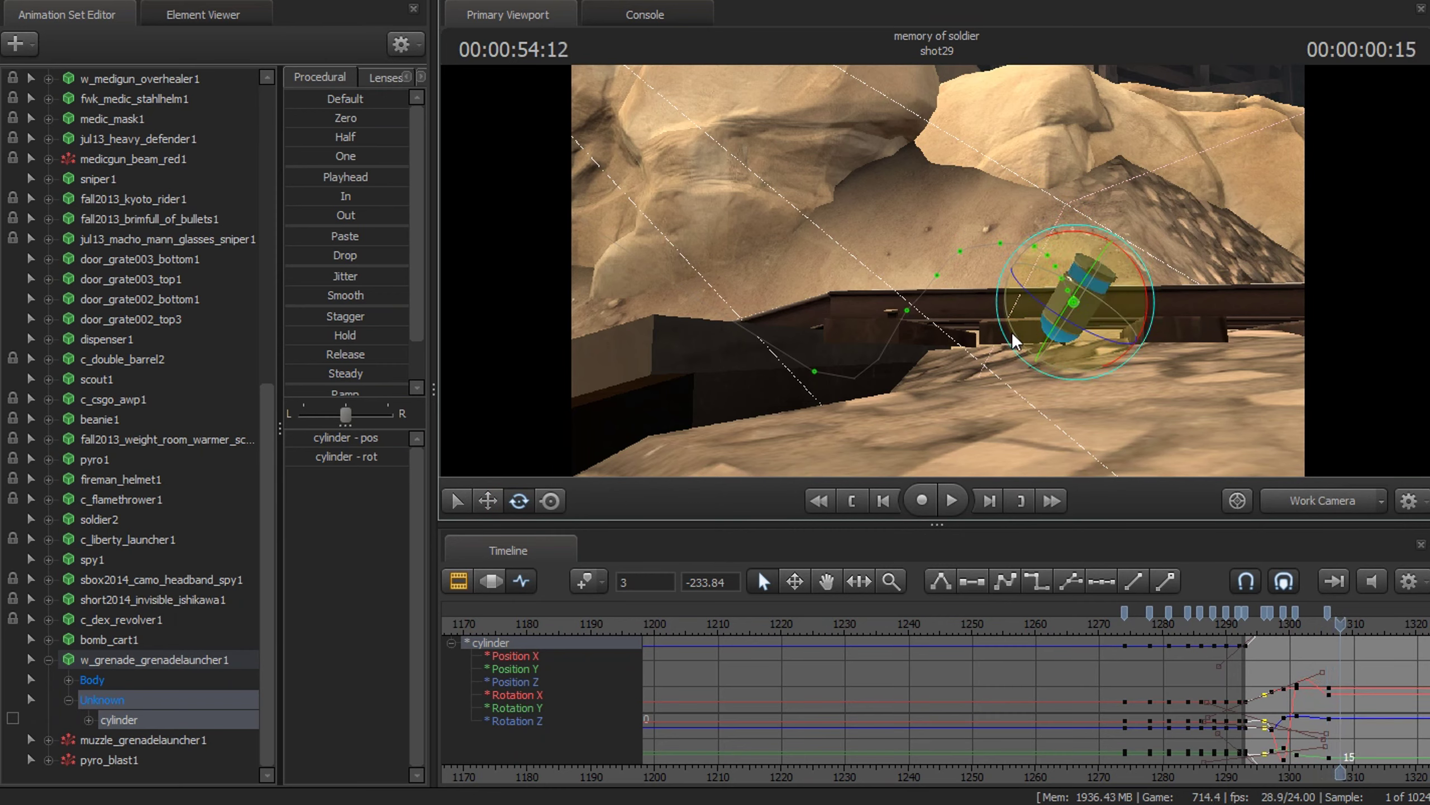
left_click_drag(1073, 299, 1110, 333)
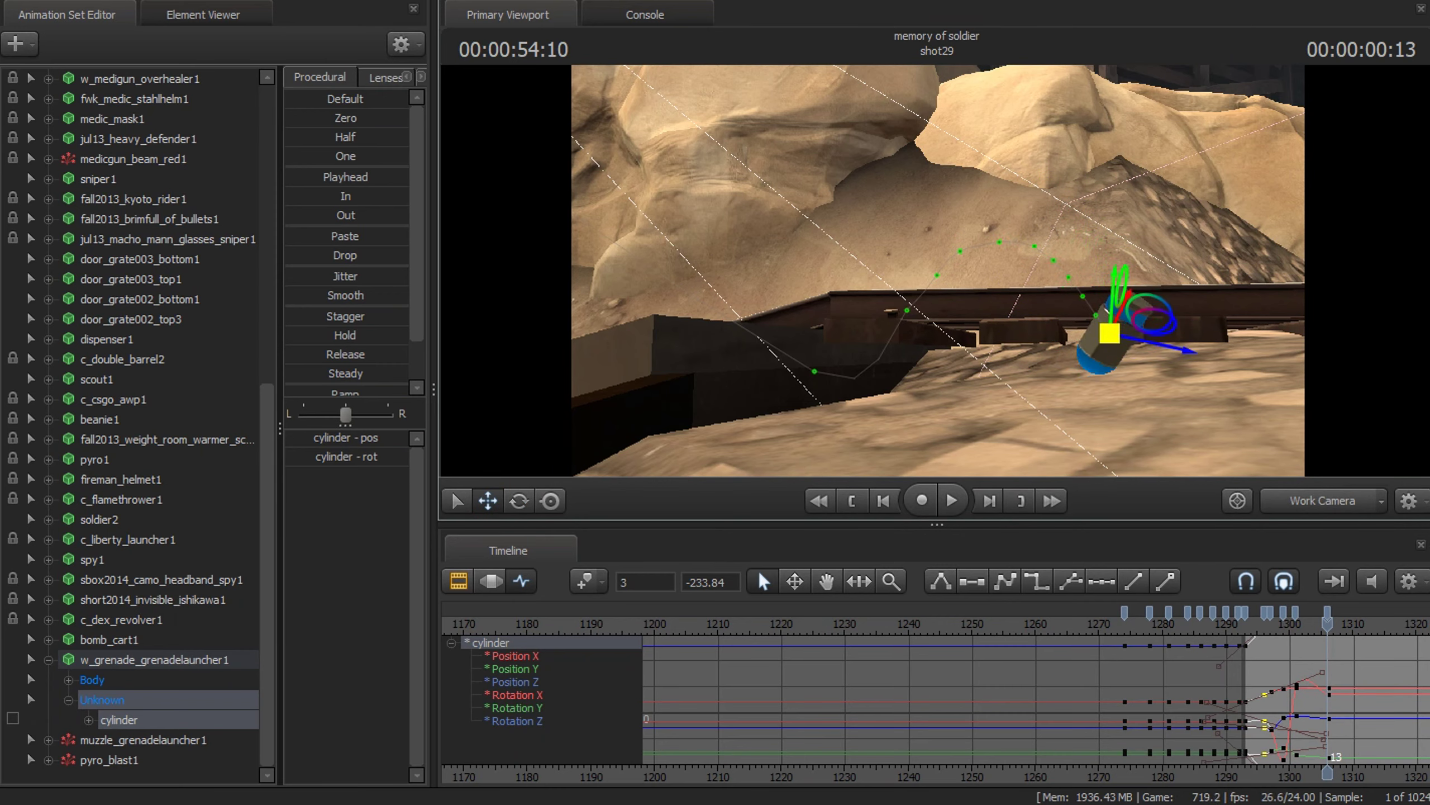
Step: Play the bounce back from the shot start through the shot camera and return to the work view
left_click(852, 500)
left_click(952, 499)
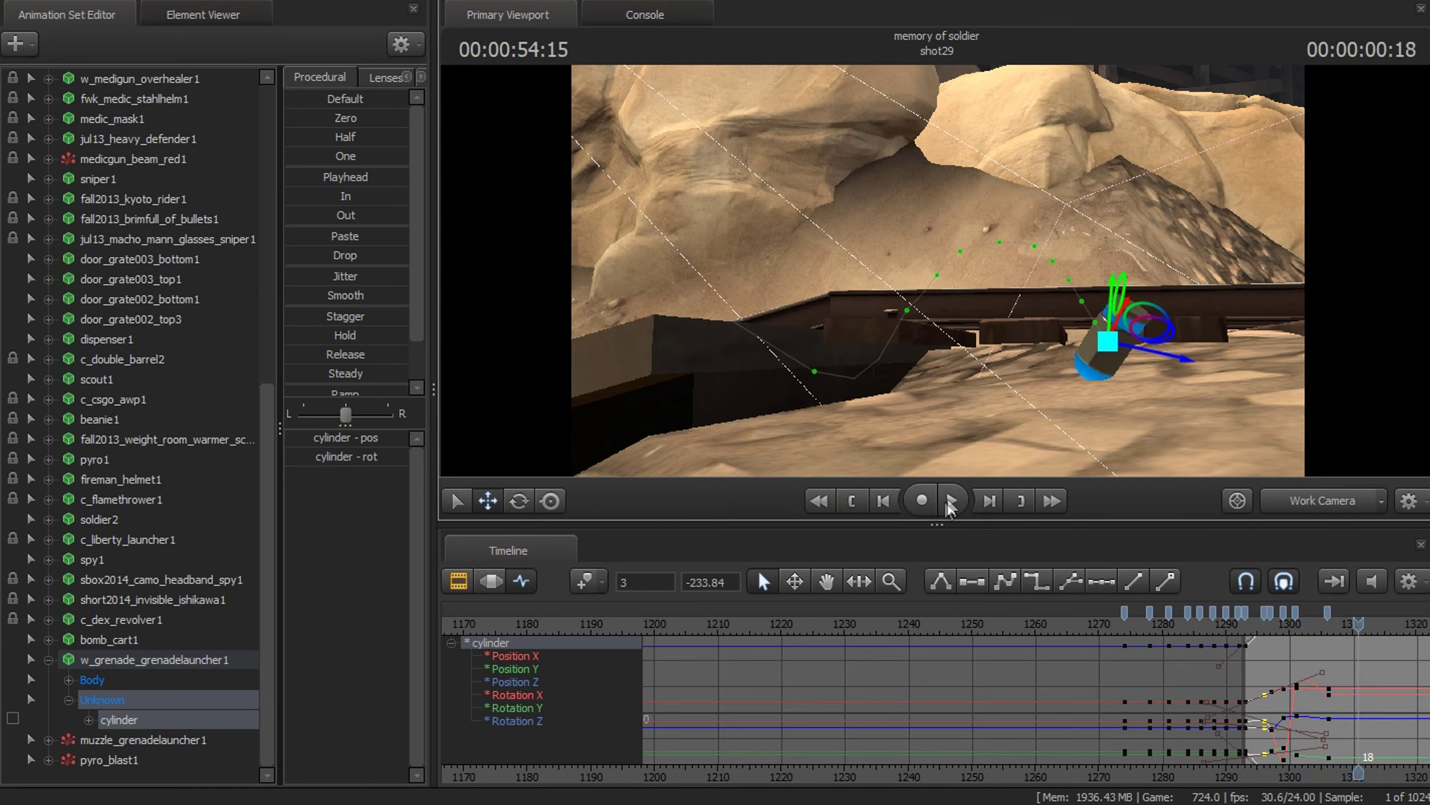
left_click(945, 500)
left_click(952, 495)
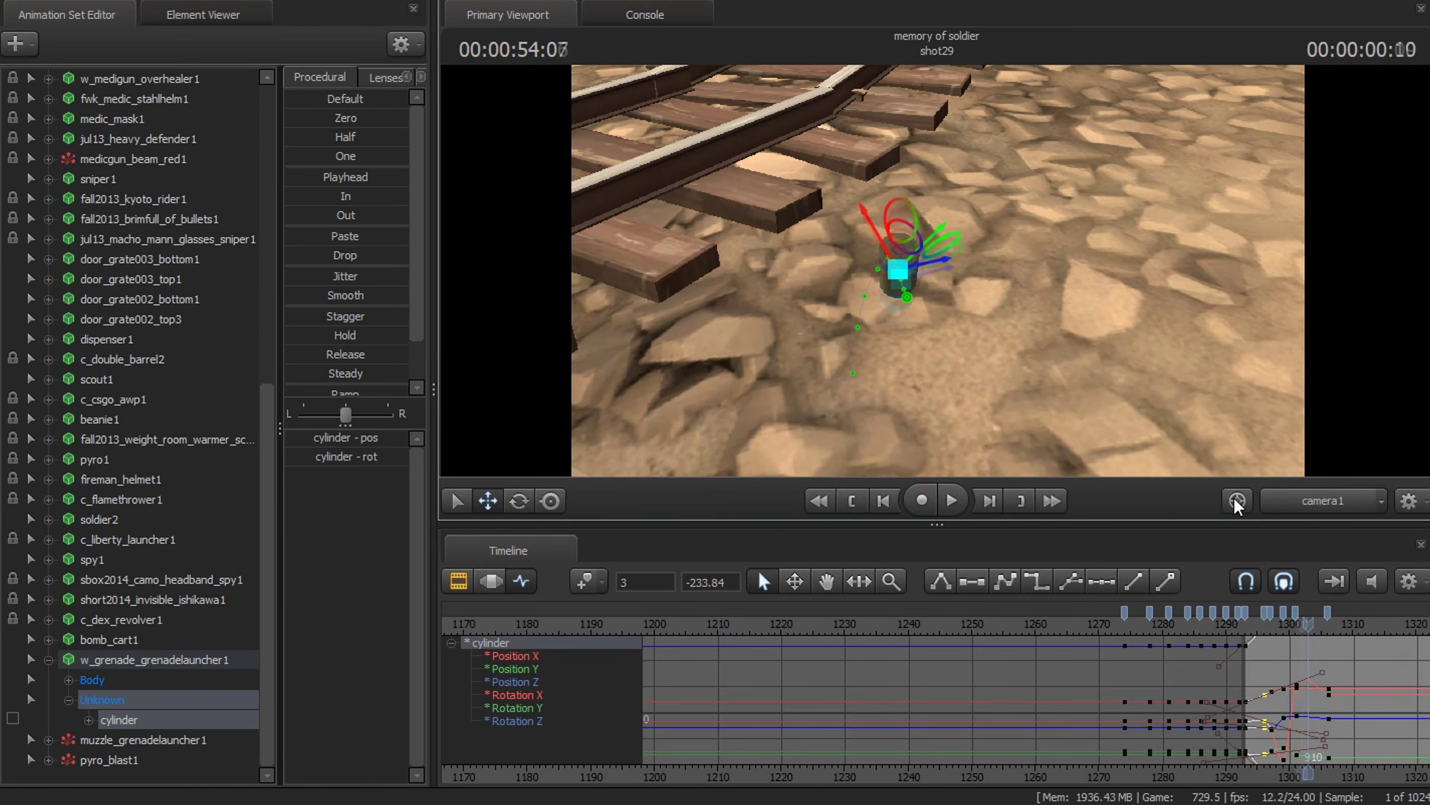
left_click(1308, 501)
Step: Adjust the grenade's rotation and position on later bounce frames and jump to its final frames
left_click(519, 500)
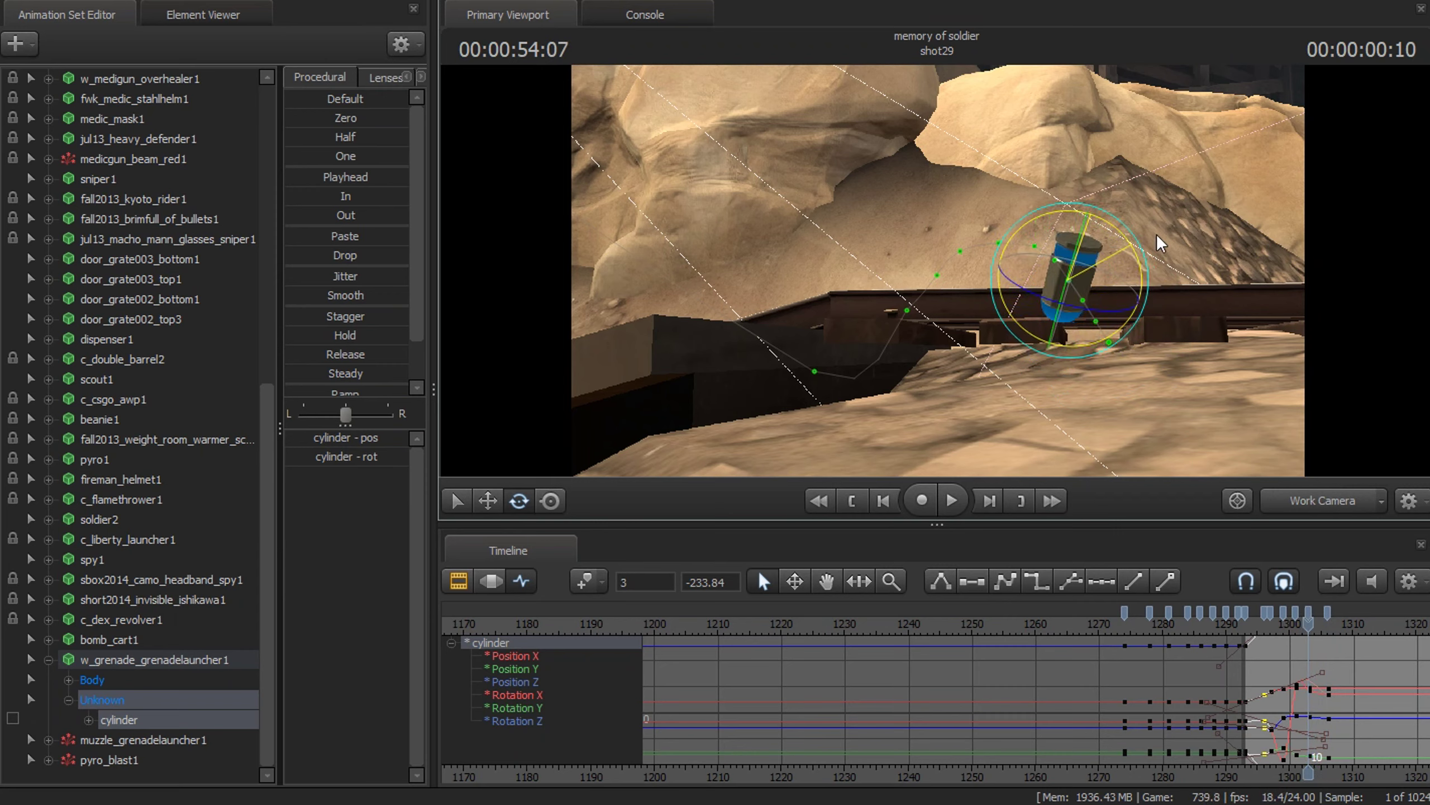
key("Right")
key("Right")
key("Right")
key("Right")
key("Right")
key("Right")
key("Right")
key("Right")
key("w")
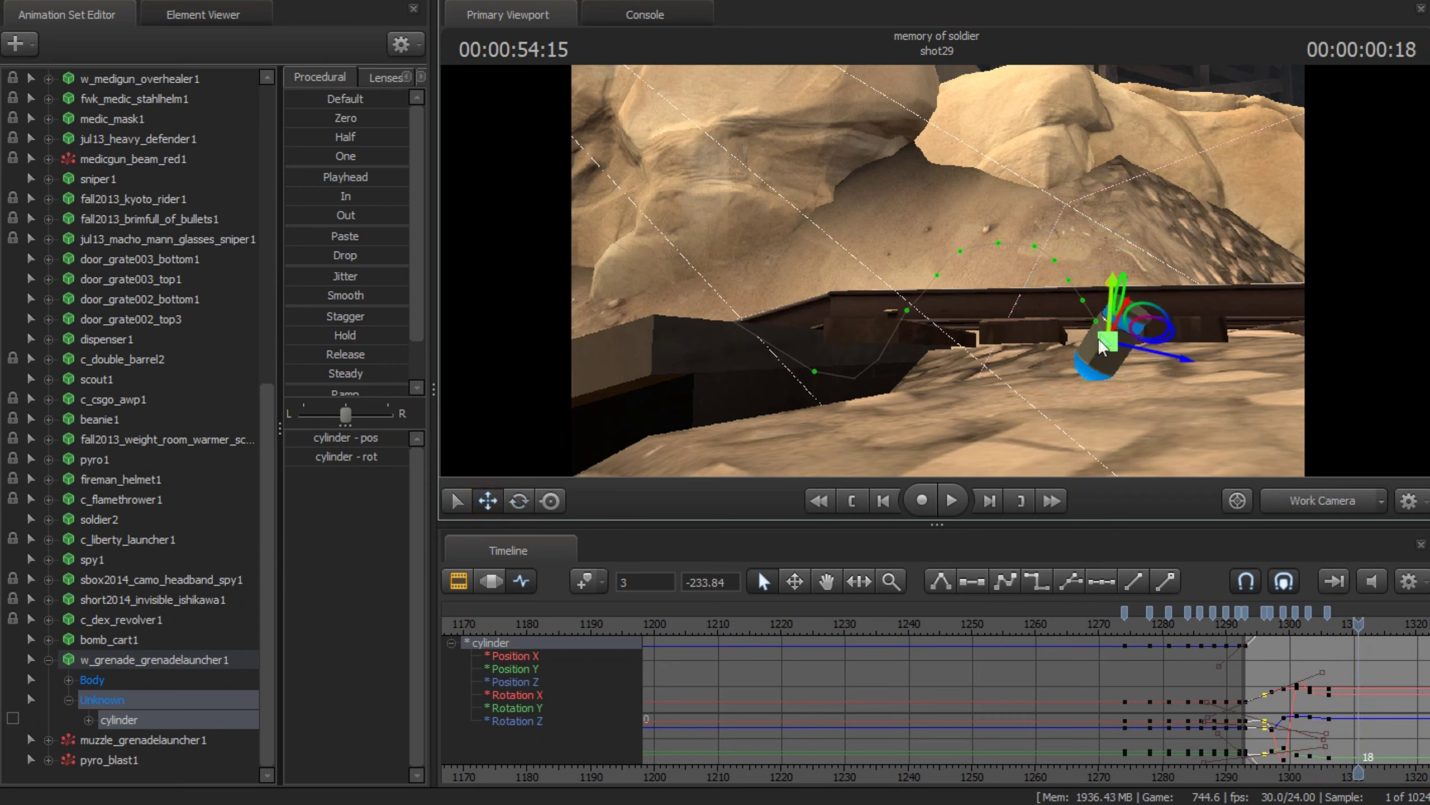
key("Left")
key("Left")
key("Left")
left_click(519, 499)
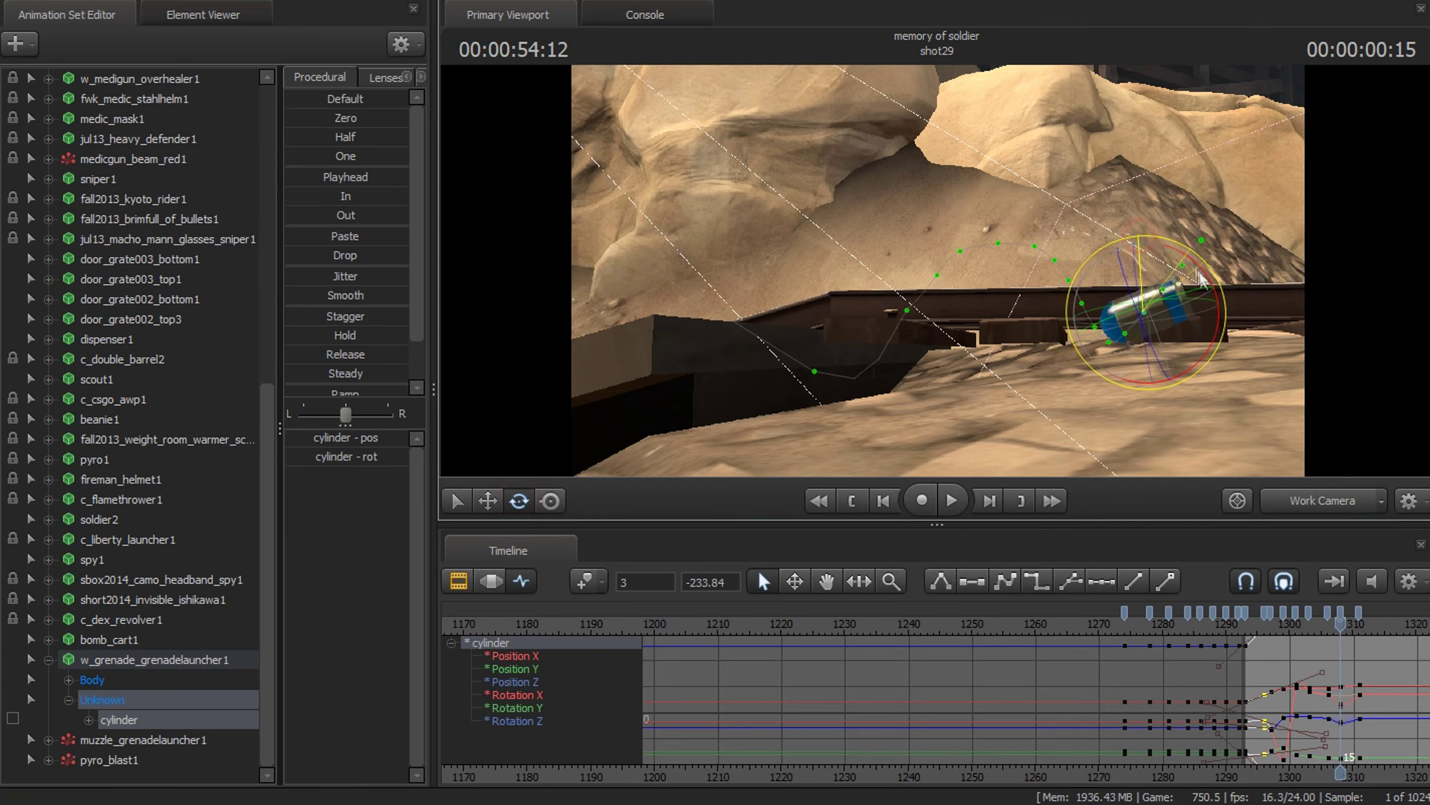
key("Right")
key("Right")
key("Right")
left_click_drag(1142, 490, 913, 273)
key("Right")
key("Right")
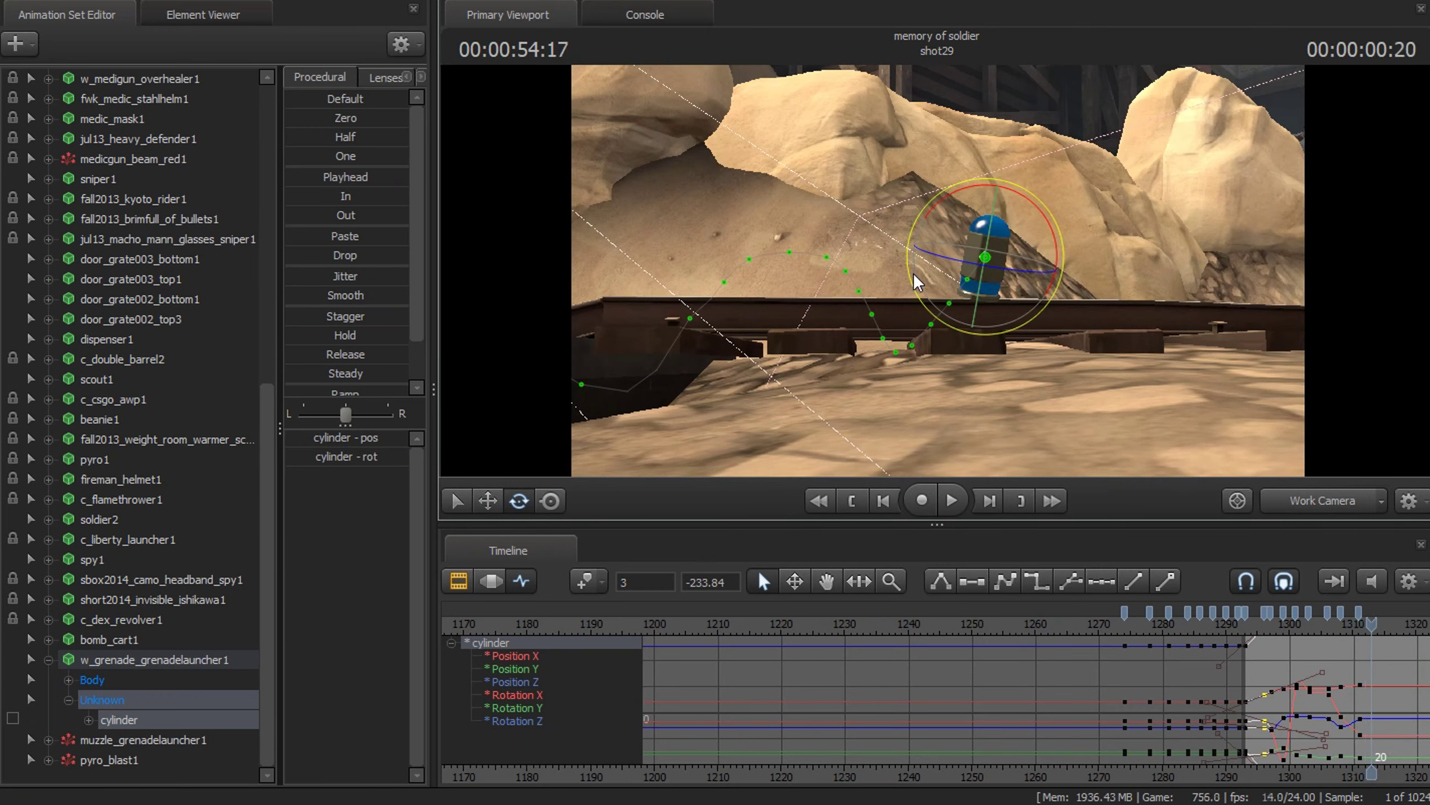
key("Right")
key("Right")
key("Right")
key("Right")
Step: Set the grenade down on the track at its last frame and step through the tumble to frame 23
key("w")
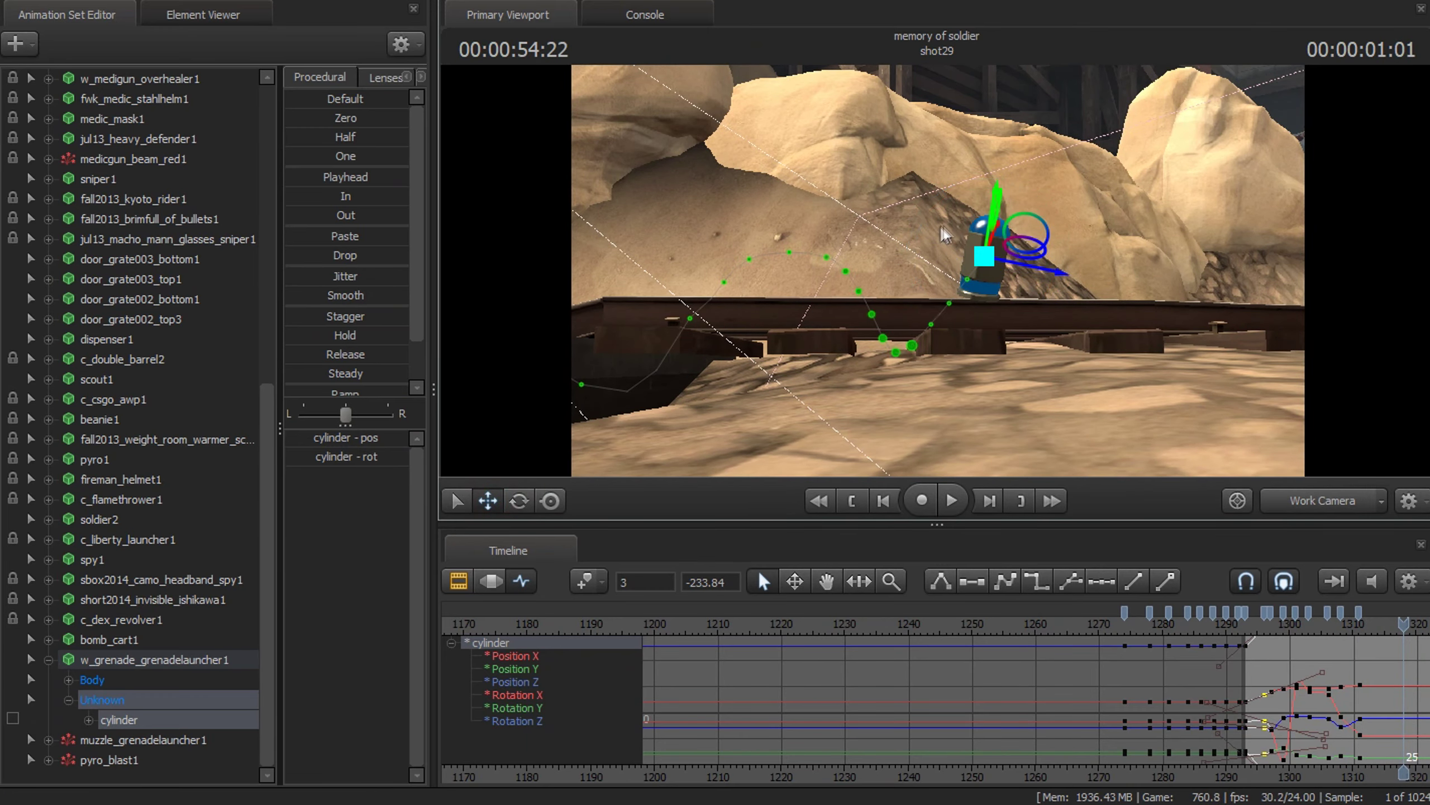
left_click_drag(985, 257, 1112, 338)
key("e")
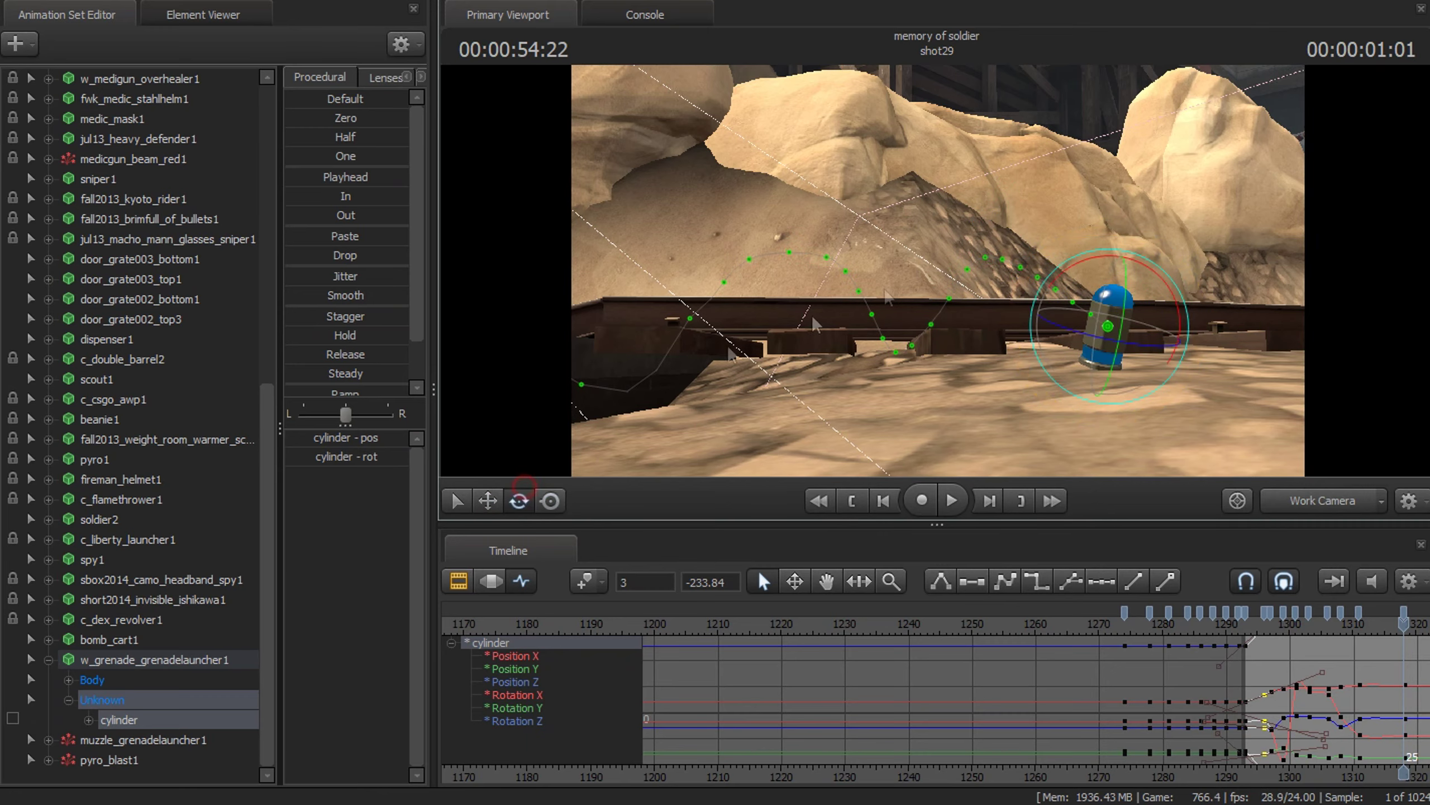
left_click_drag(1100, 264, 1034, 231)
key("Left")
key("Left")
key("Left")
key("Left")
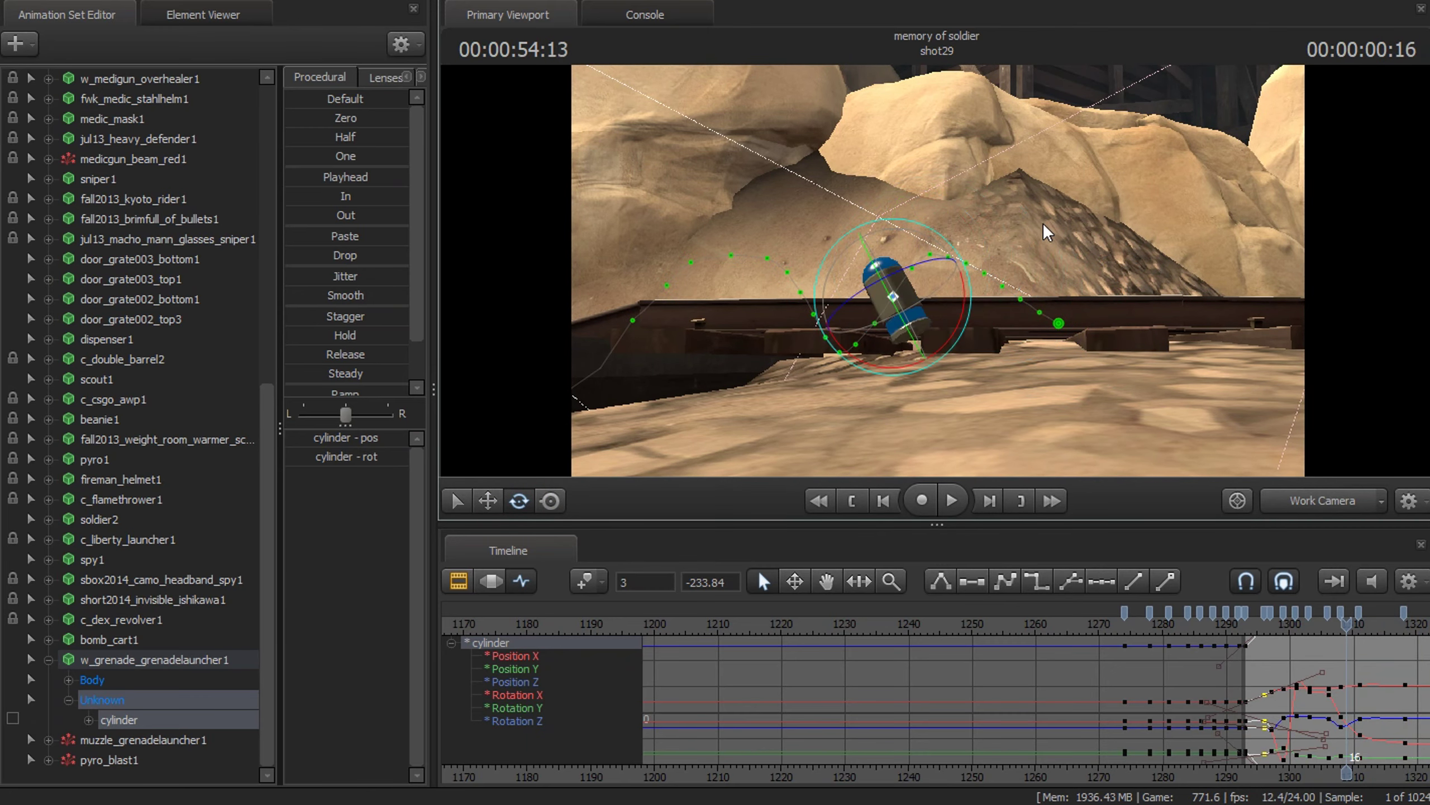
key("Left")
key("Right")
key("Right")
key("Right")
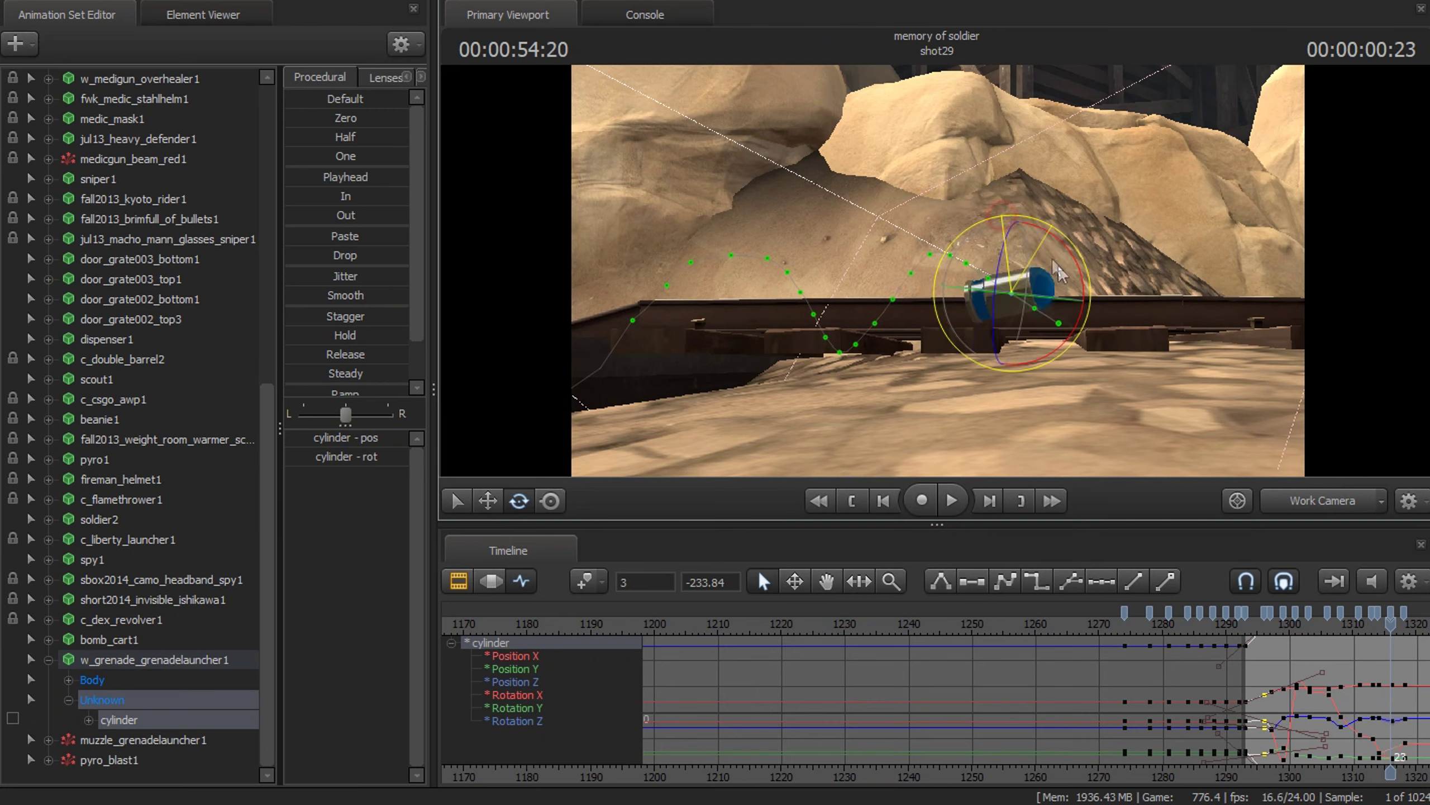
key("Right")
key("Left")
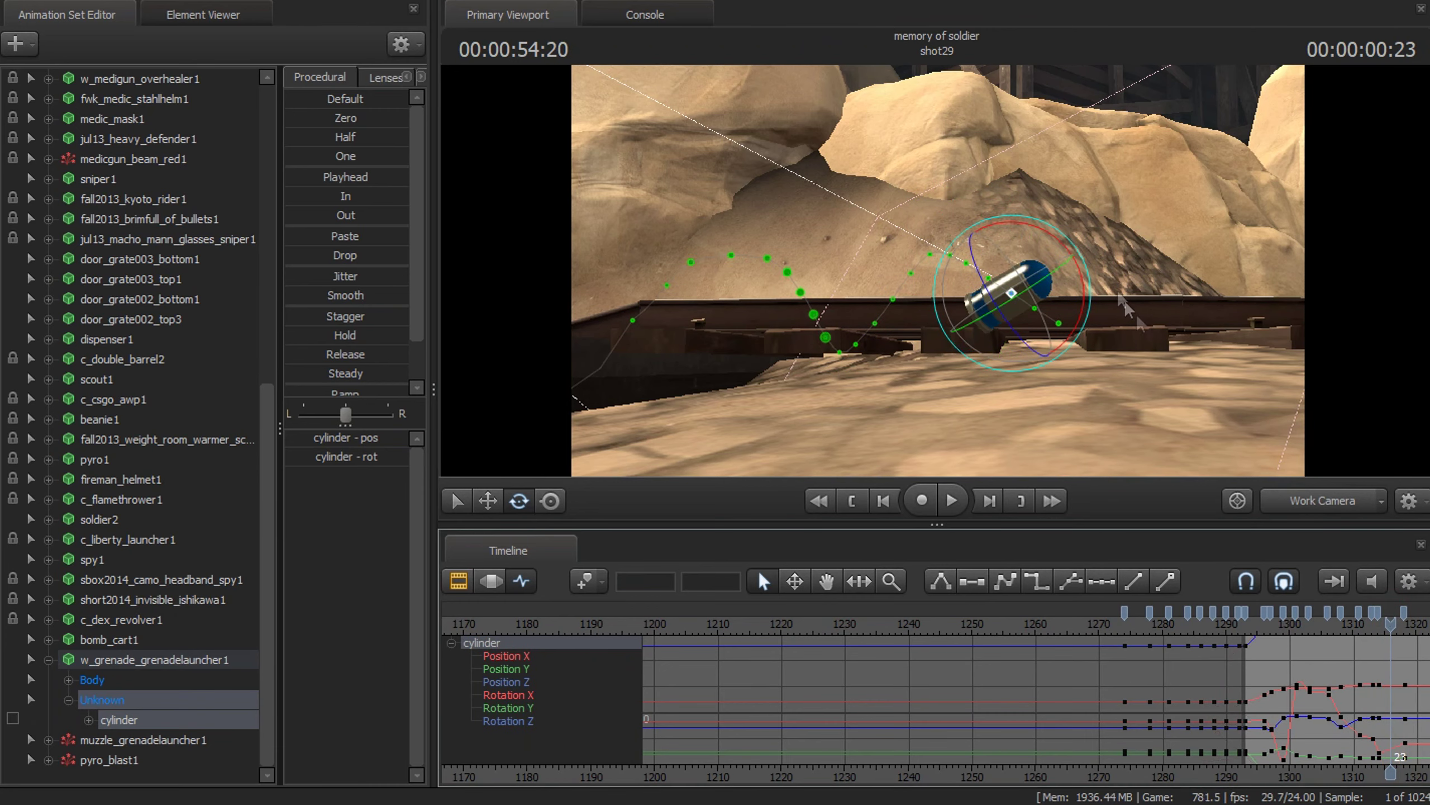
Step: Tumble the grenade a little more on the current frame and play the bounce once to check it
left_click_drag(1107, 282, 1072, 269)
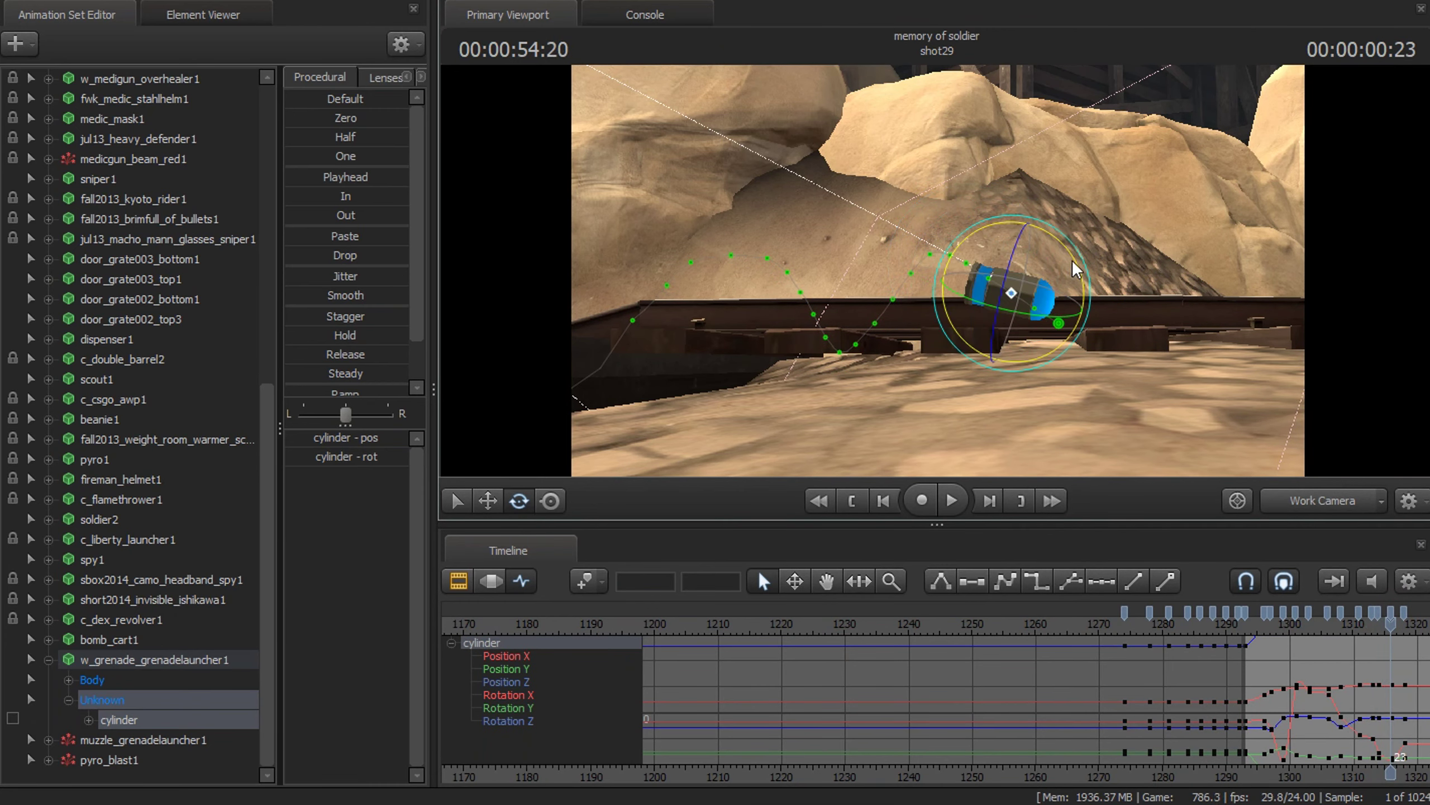
key("Left")
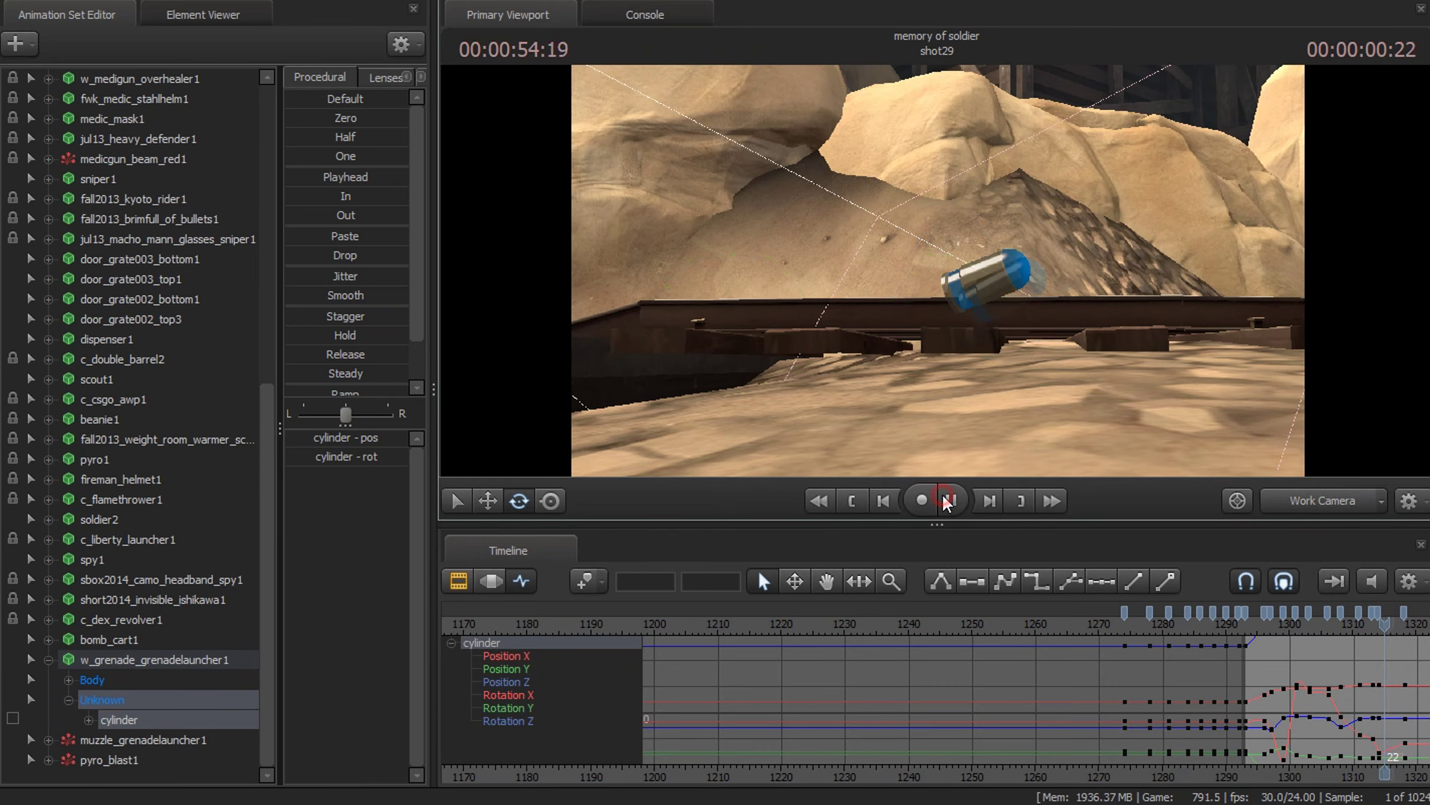
left_click(953, 502)
left_click(952, 501)
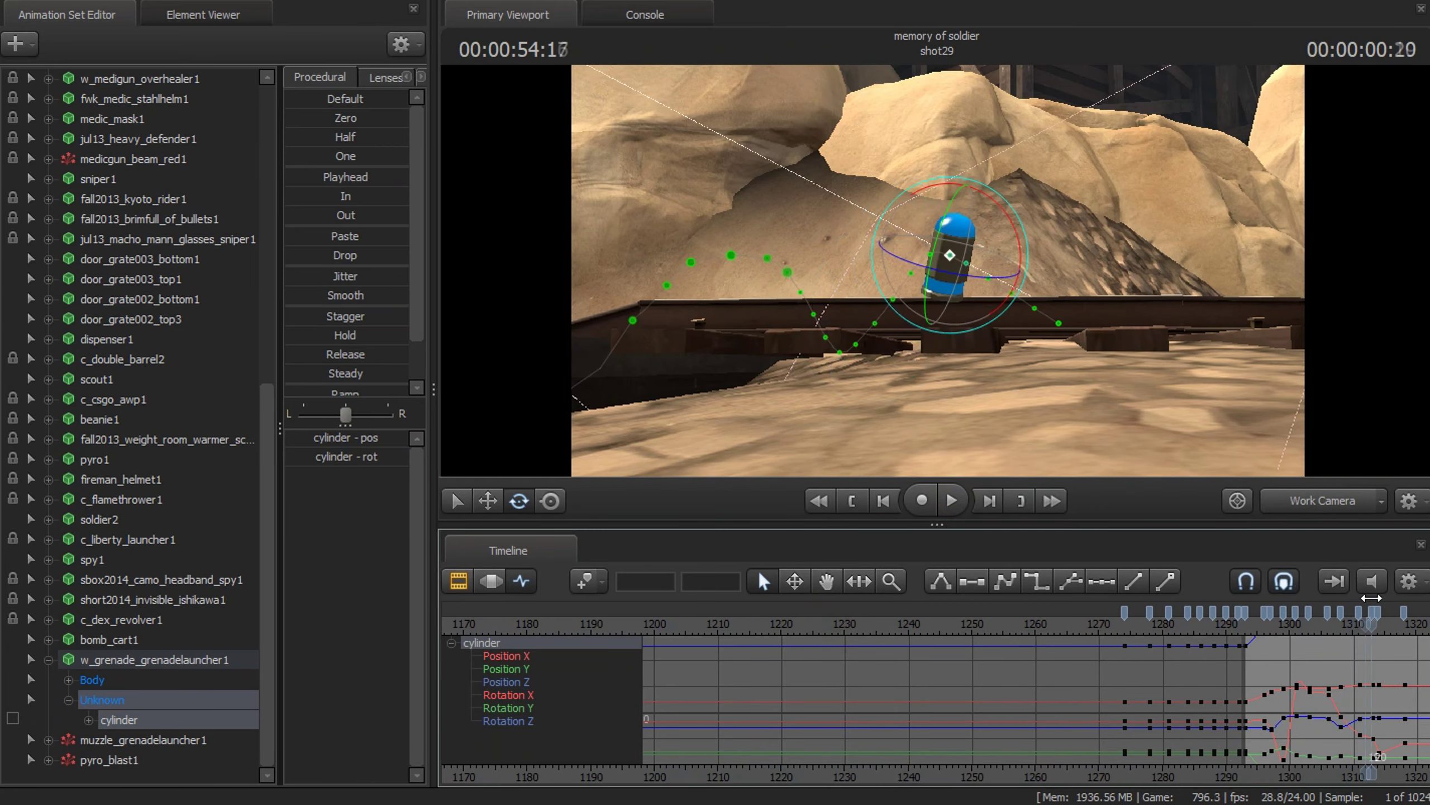
scroll(1118, 670, "up", 5)
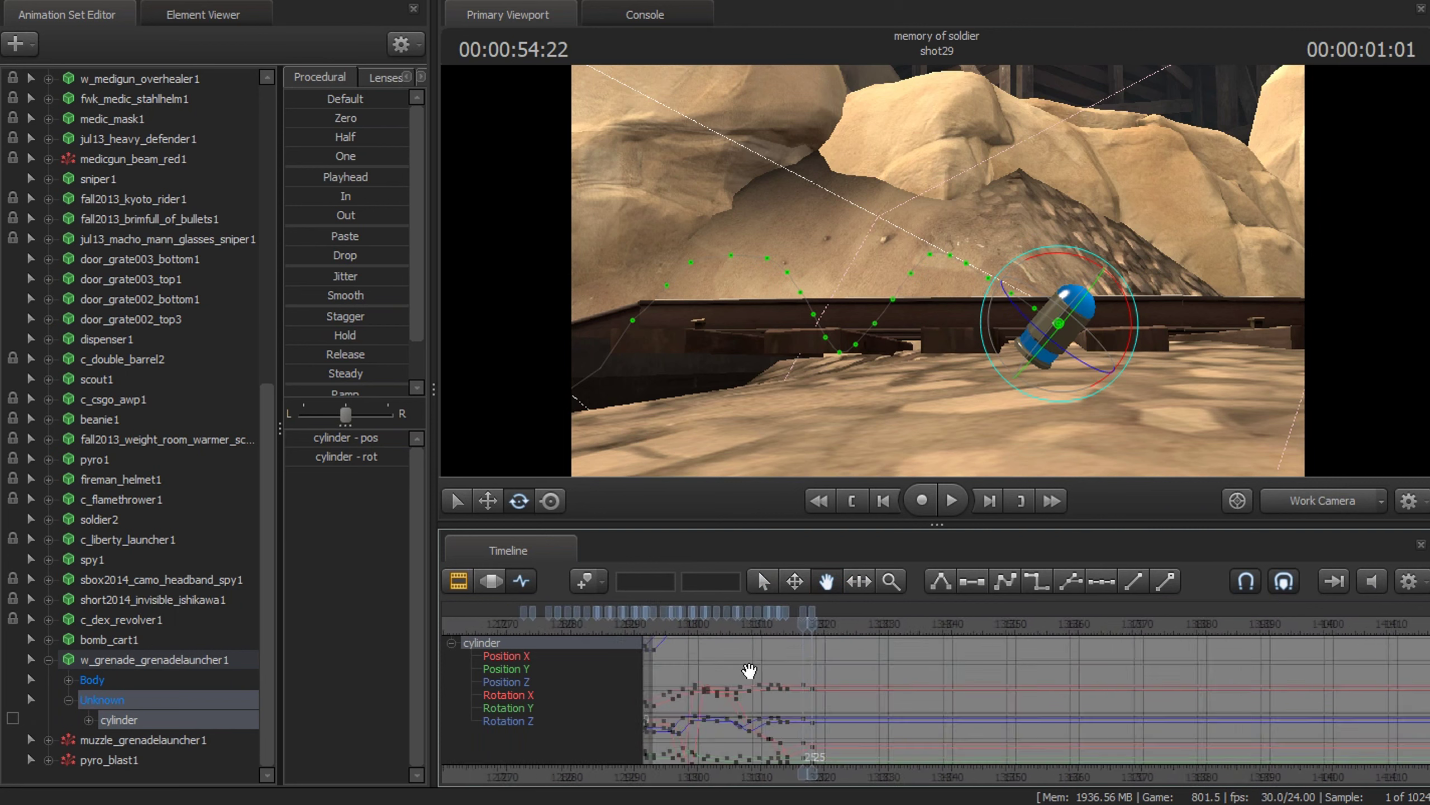
Step: Zoom on the final keys and key extra grenade rotation across frames 23–25
key("Left")
key("Left")
key("Left")
key("Right")
key("Right")
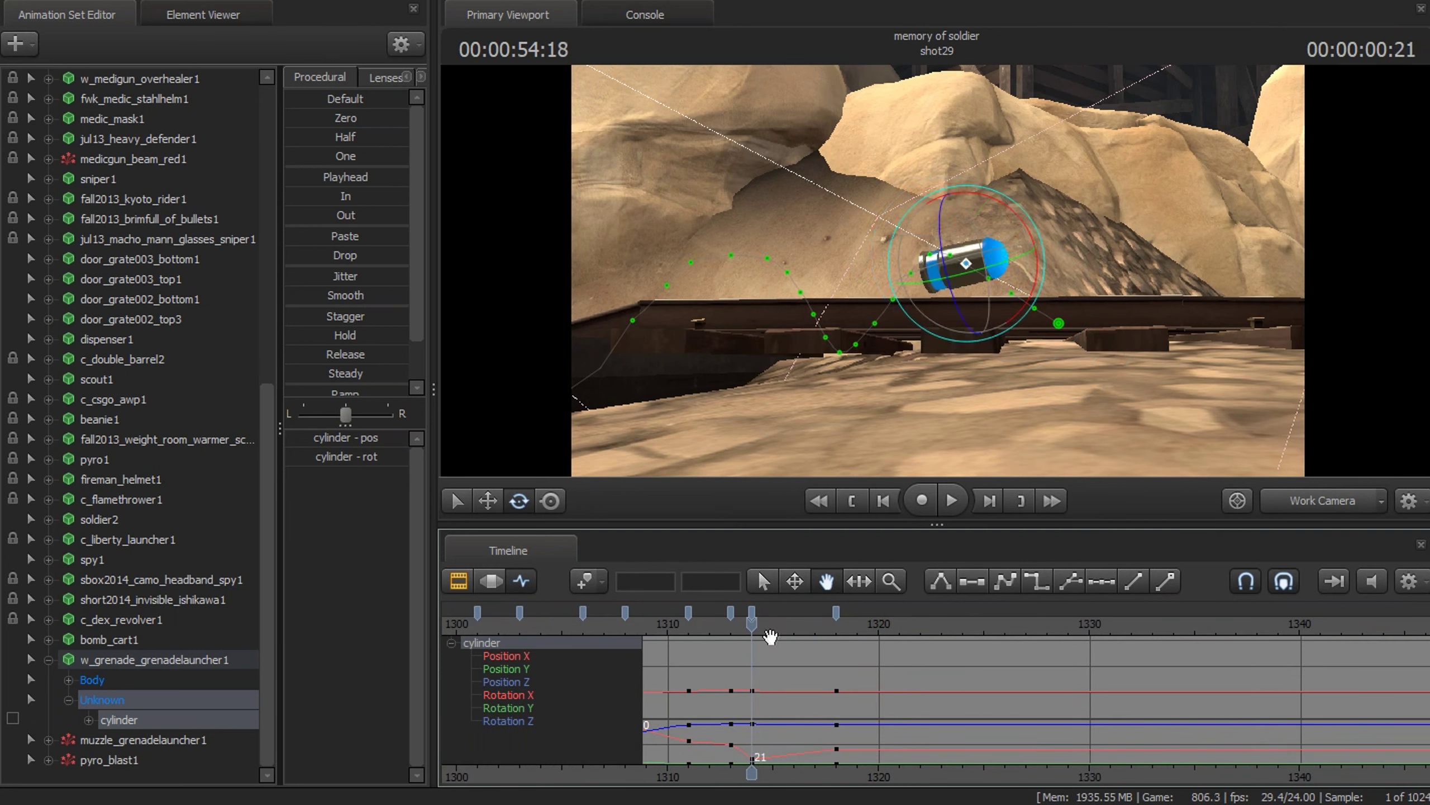
key("Right")
key("Right")
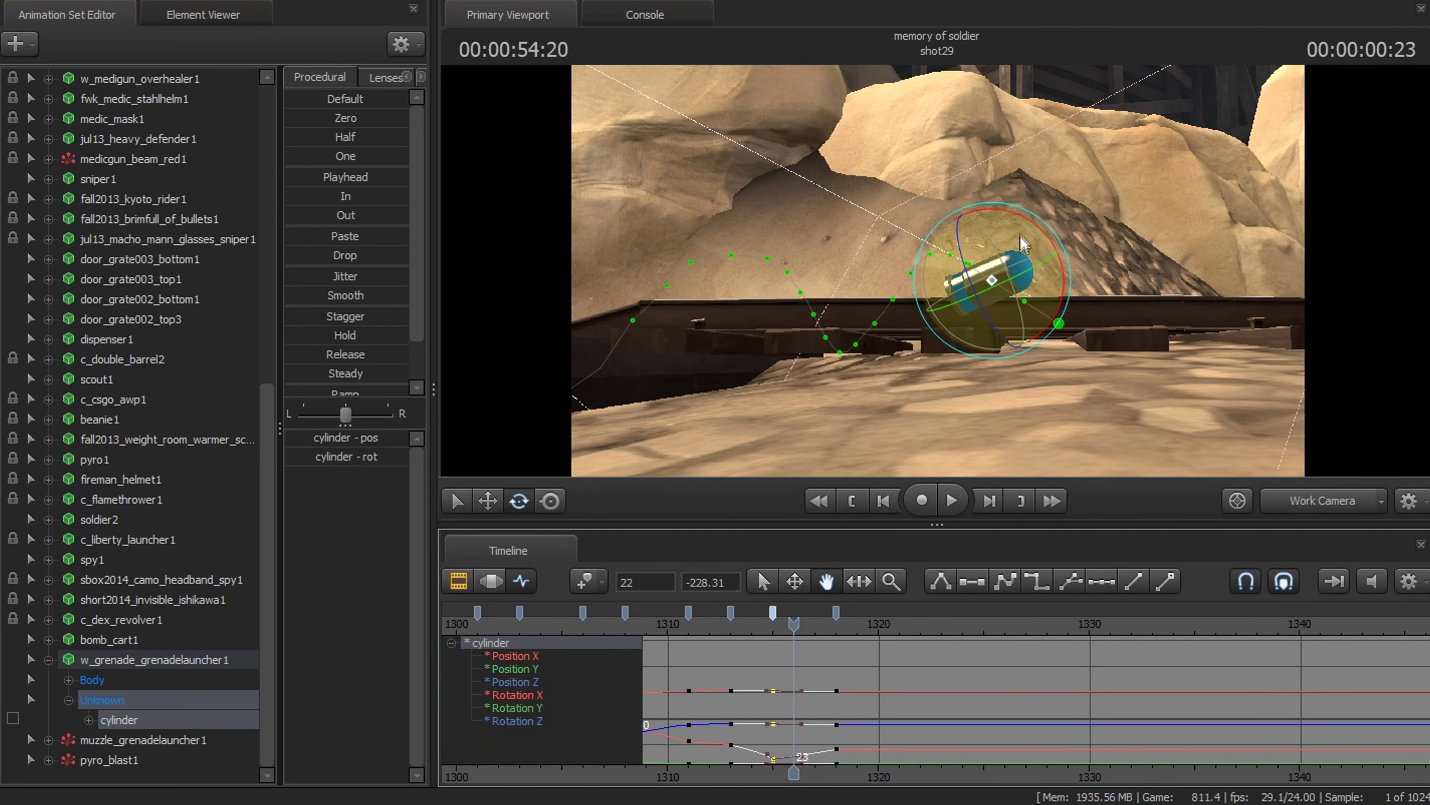
mouse_move(1020, 235)
left_mouse_down()
mouse_move(1090, 293)
mouse_move(1068, 278)
left_mouse_up()
key("Right")
key("Right")
key("Left")
key("Left")
key("Right")
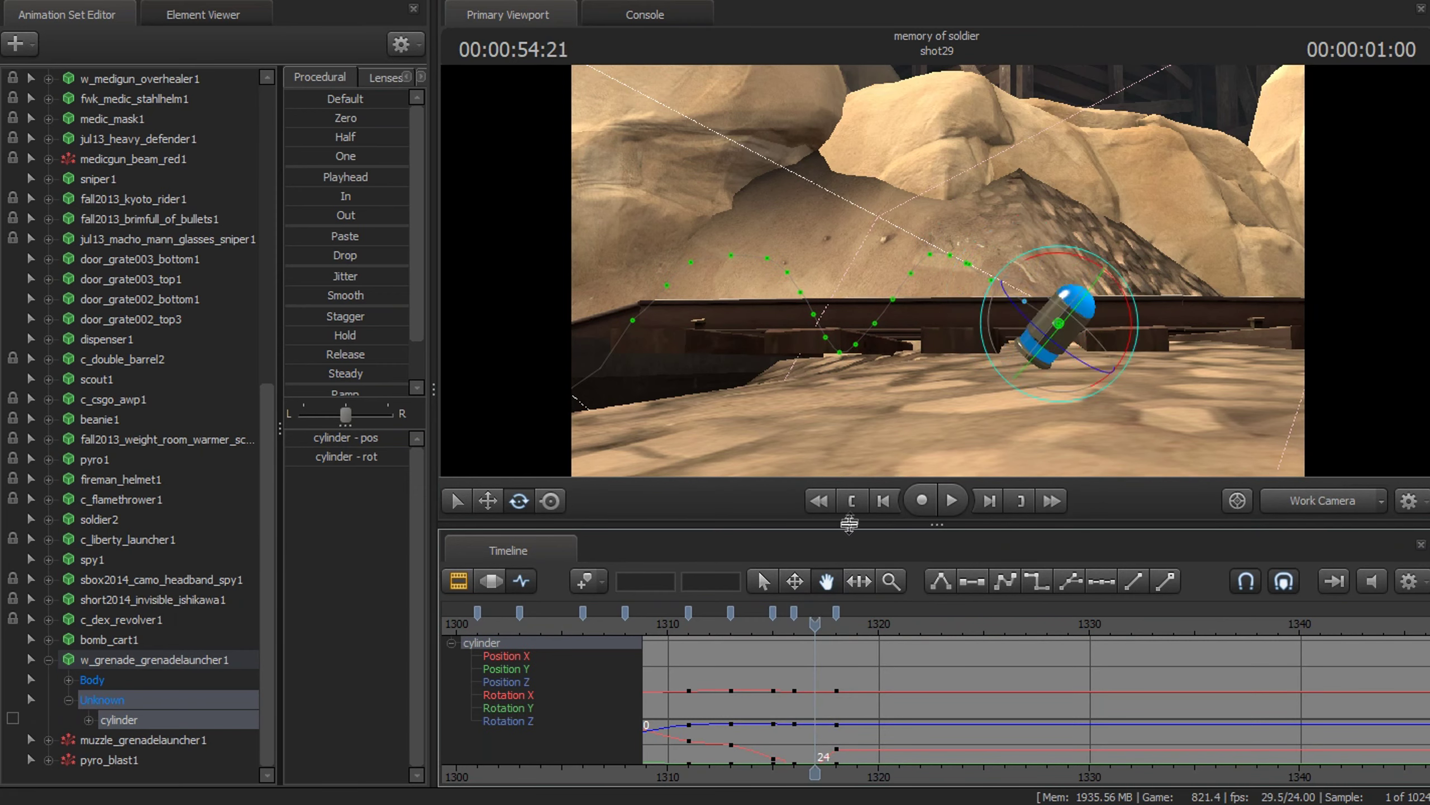
key("Left")
key("Right")
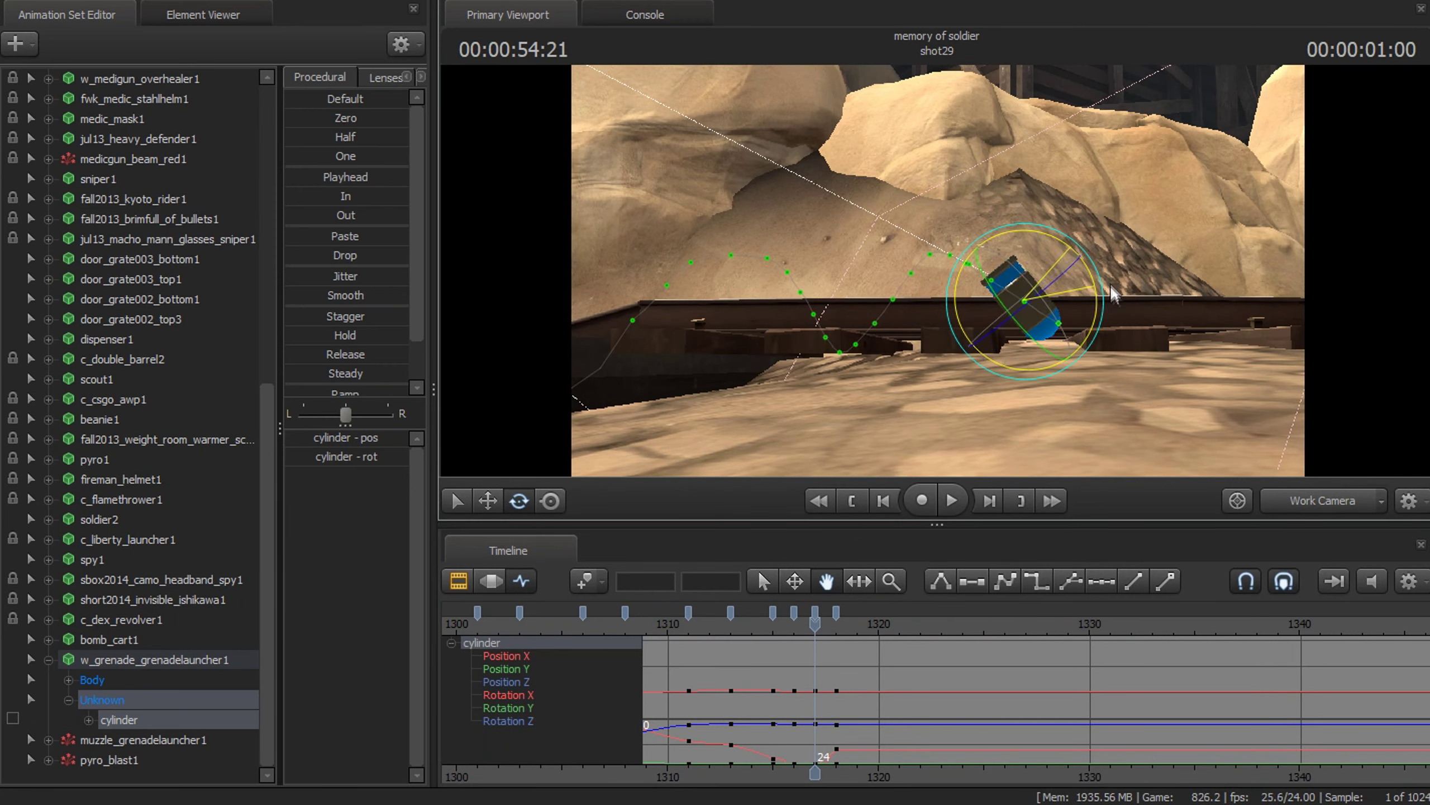
key("Right")
Step: Review the finished bounce from the shot start through camera1, then return to the Work Camera
key("F4")
key("Up")
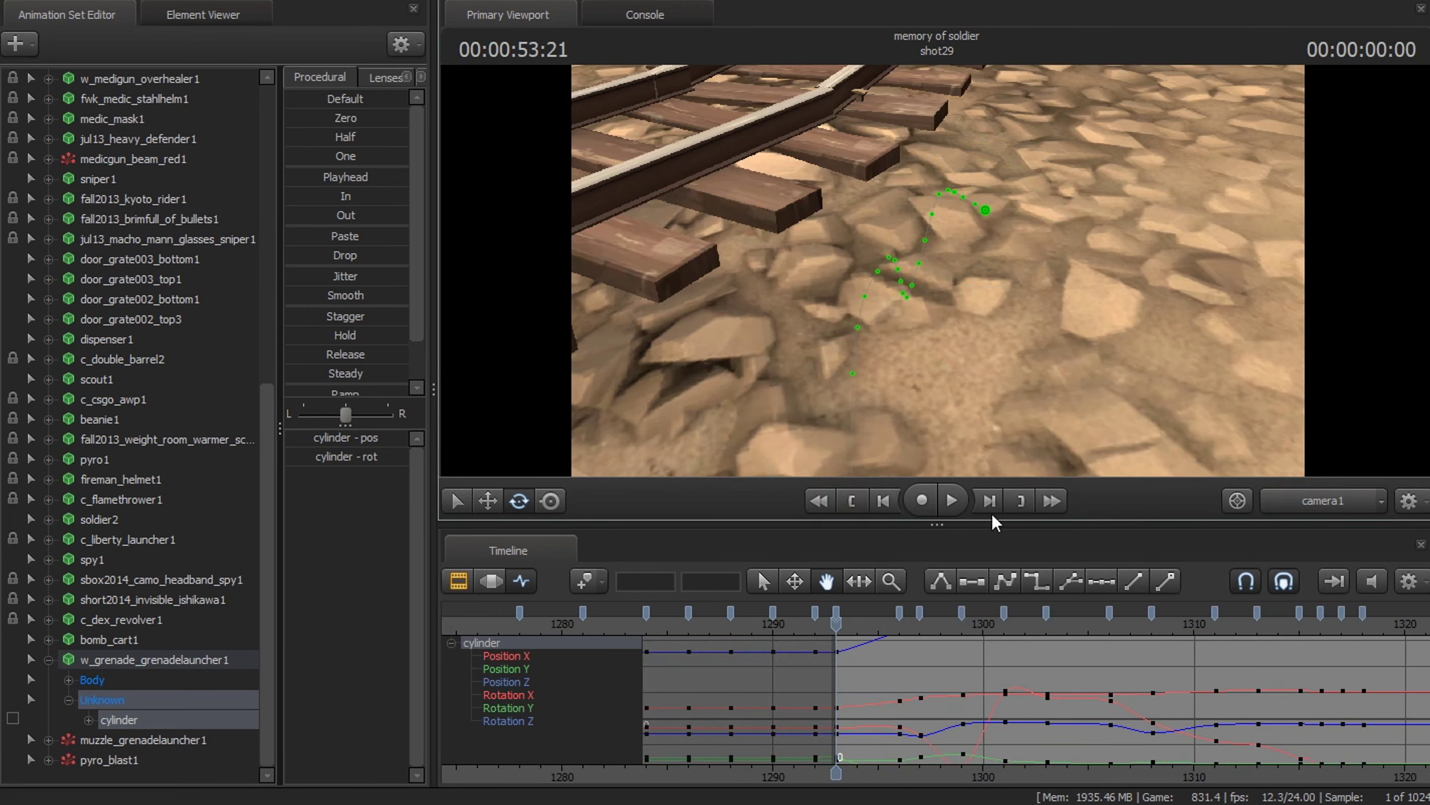
left_click(955, 499)
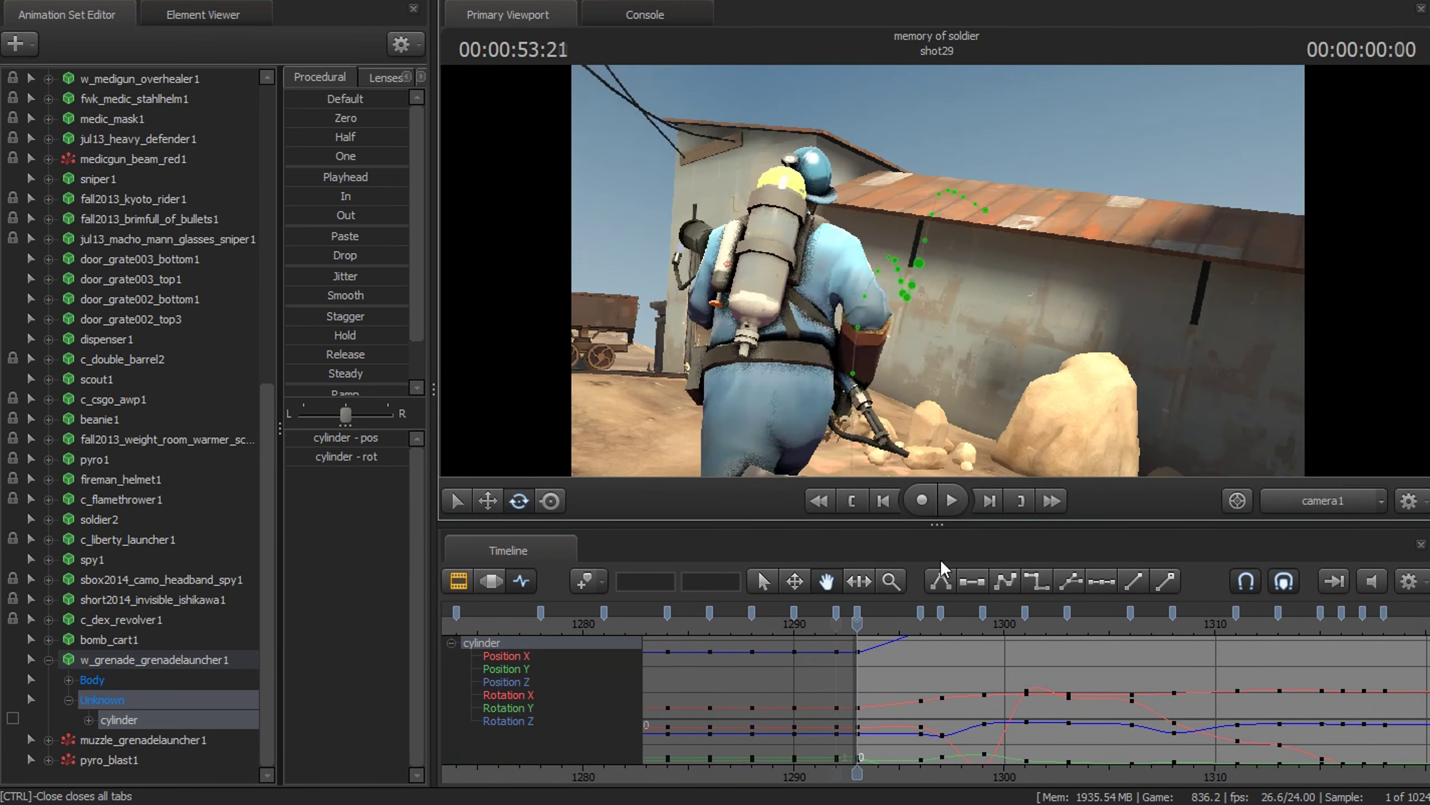
left_click(867, 688)
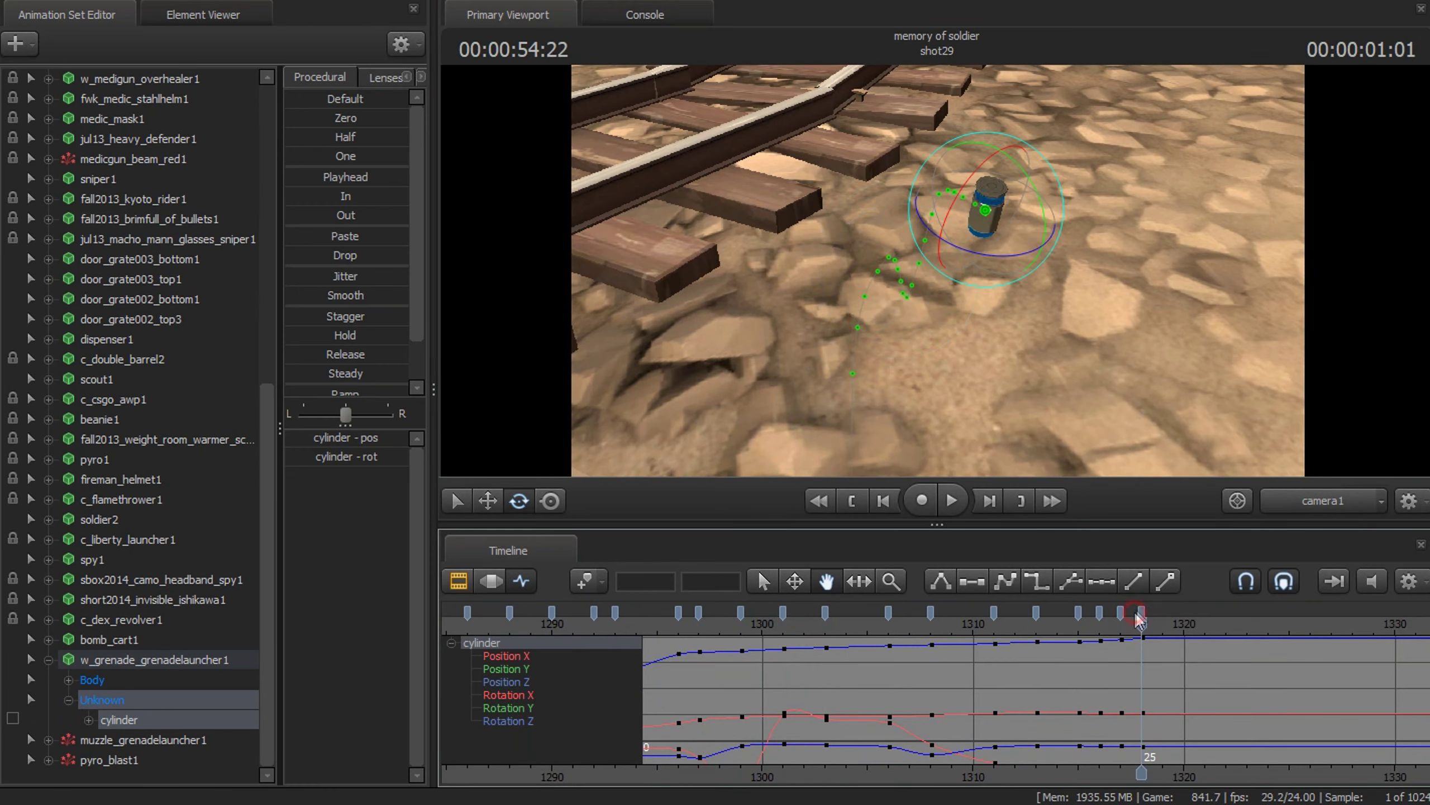
scroll(1174, 671, "down", 2)
left_click(814, 622)
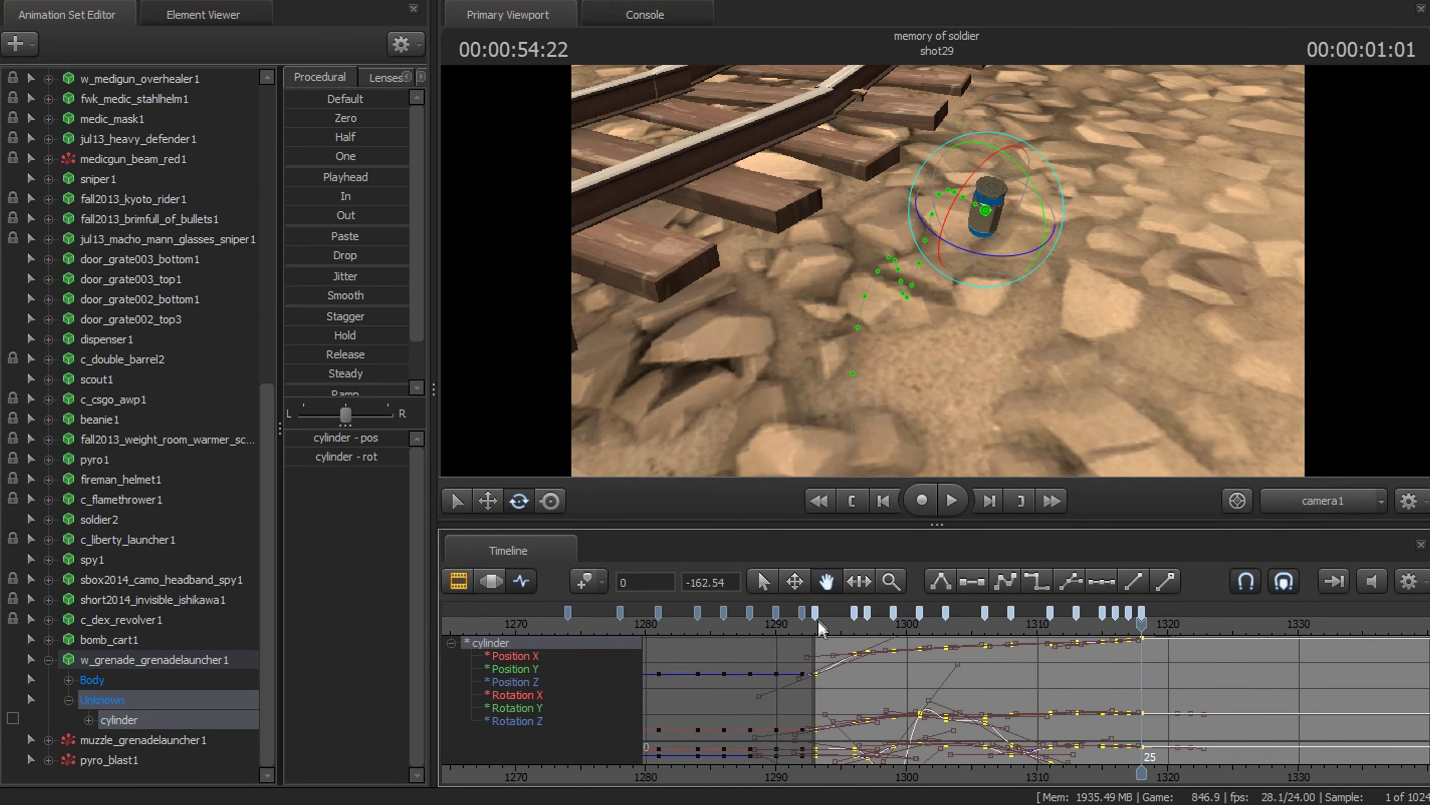
left_click(1323, 500)
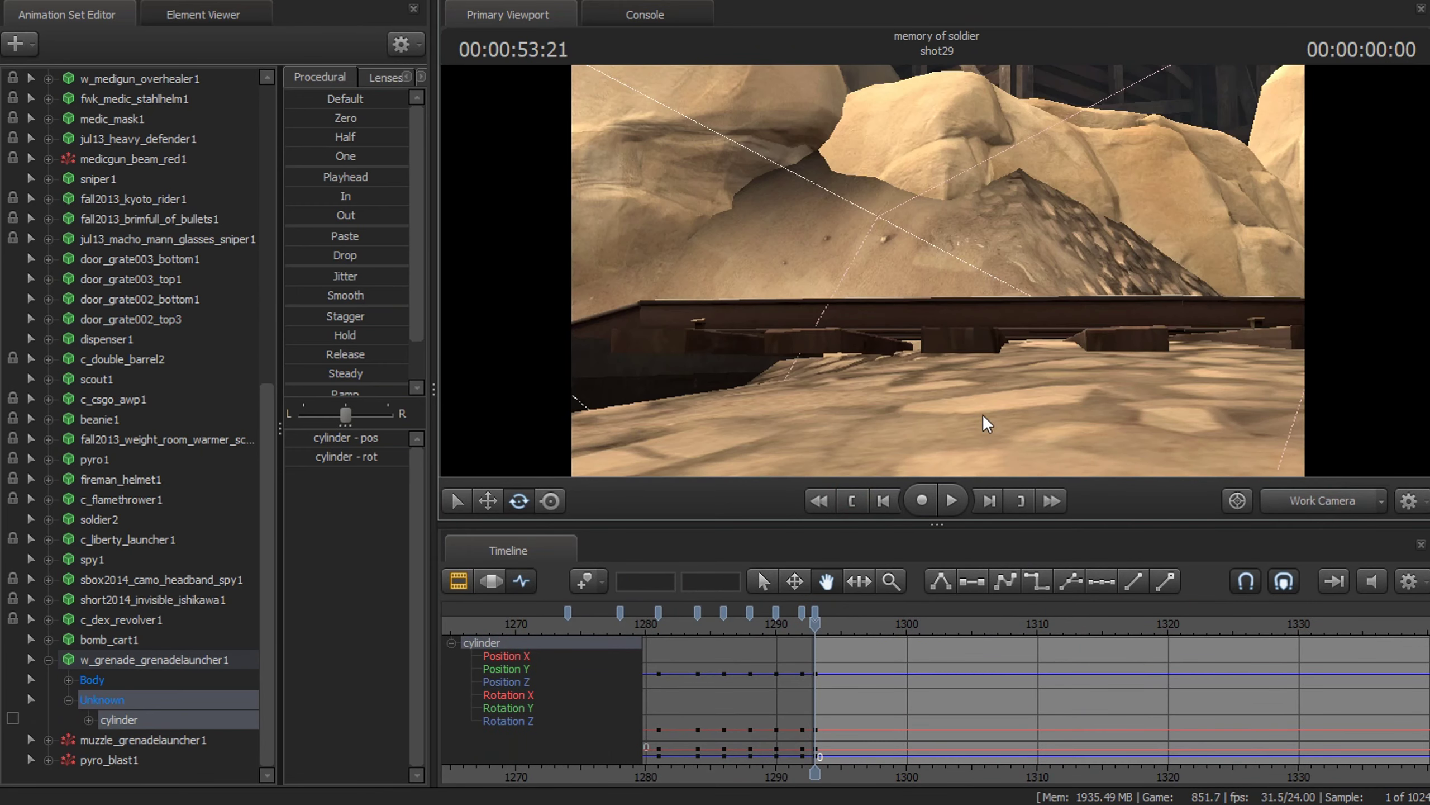
Step: Key the grenade dropping down-right and sliding right along the rails, tilted into a tumble
left_click_drag(983, 423, 914, 282)
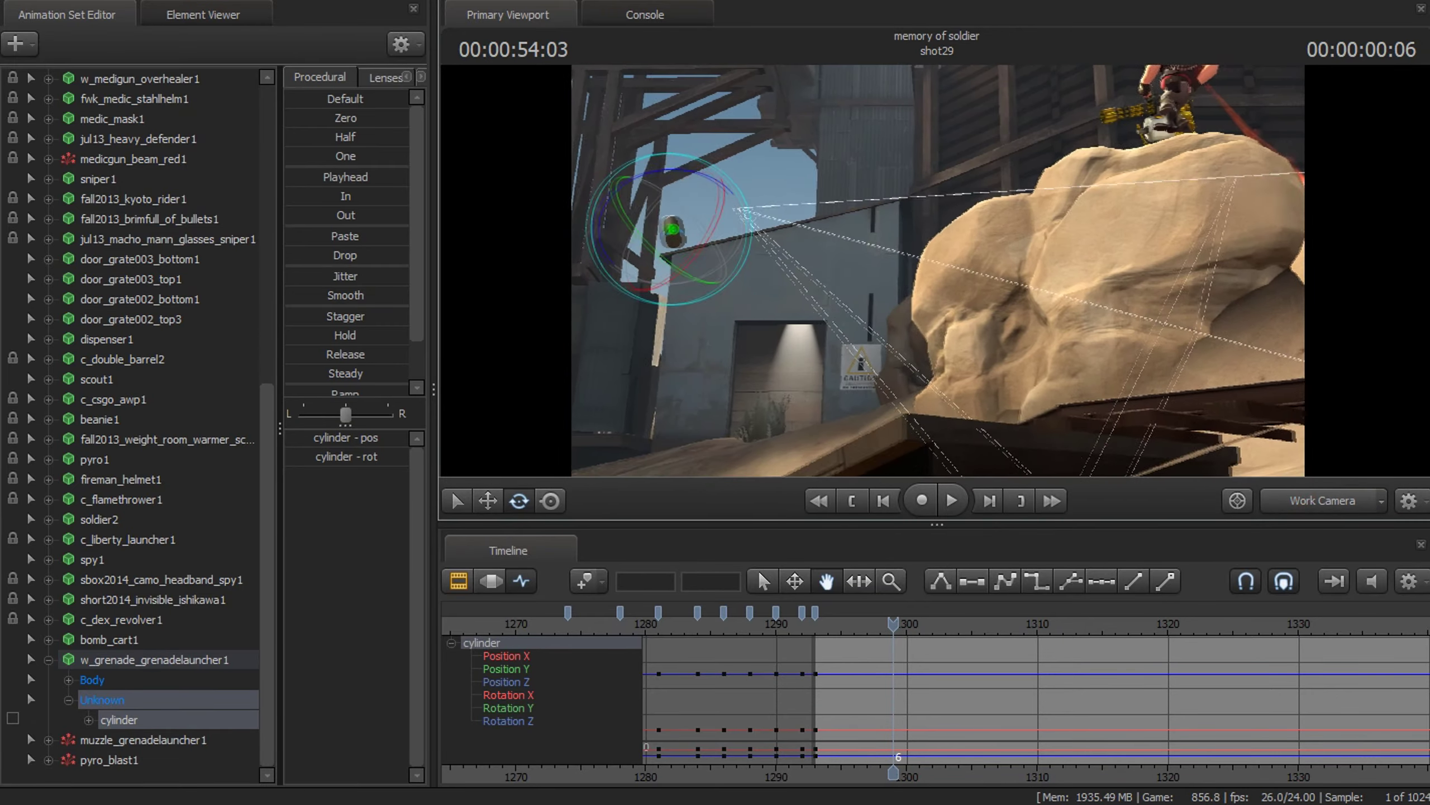
key("w")
mouse_move(643, 197)
left_mouse_down()
mouse_move(967, 411)
mouse_move(917, 336)
left_mouse_up()
mouse_move(939, 268)
left_mouse_down()
mouse_move(850, 269)
mouse_move(759, 232)
mouse_move(859, 327)
left_mouse_up()
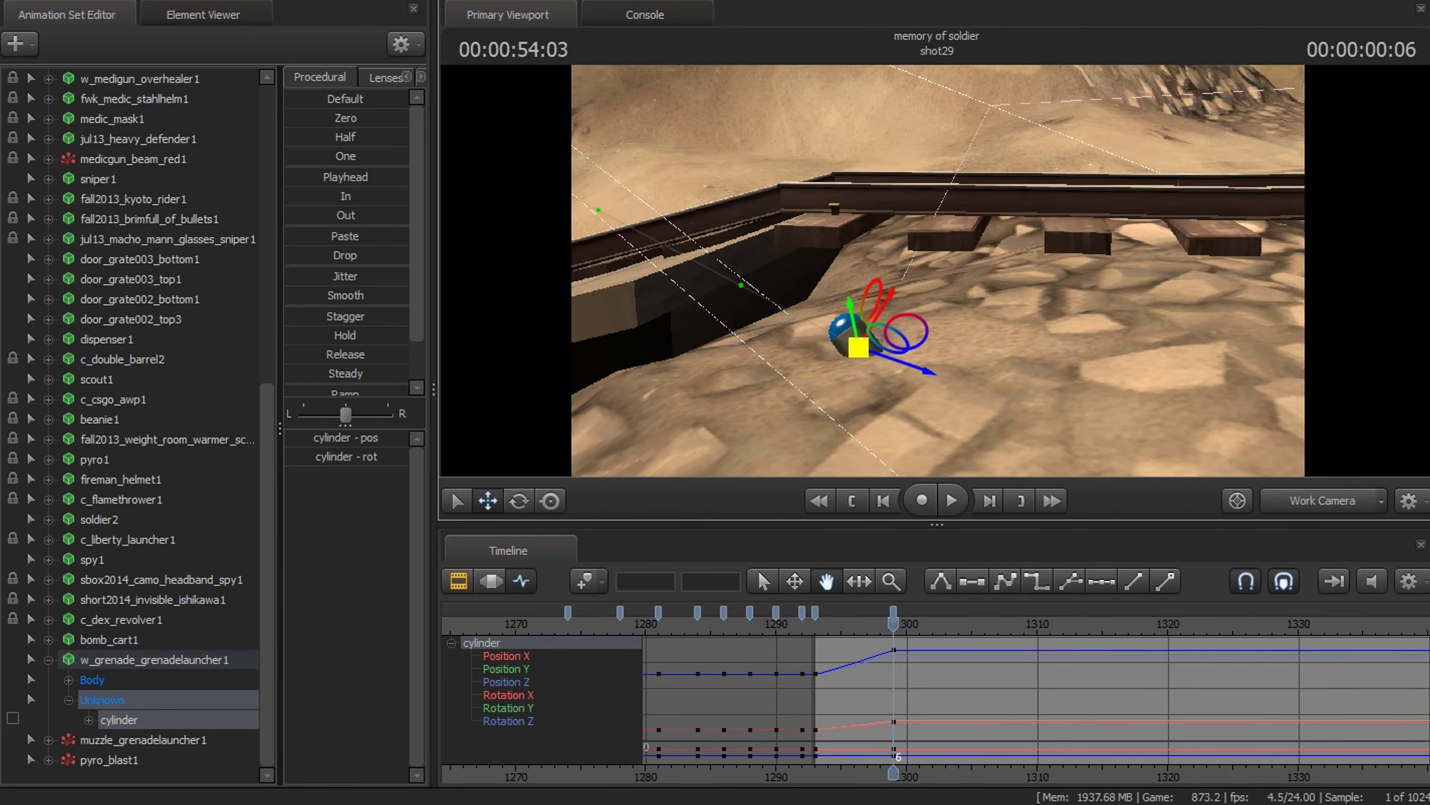
left_click_drag(1089, 431, 862, 251)
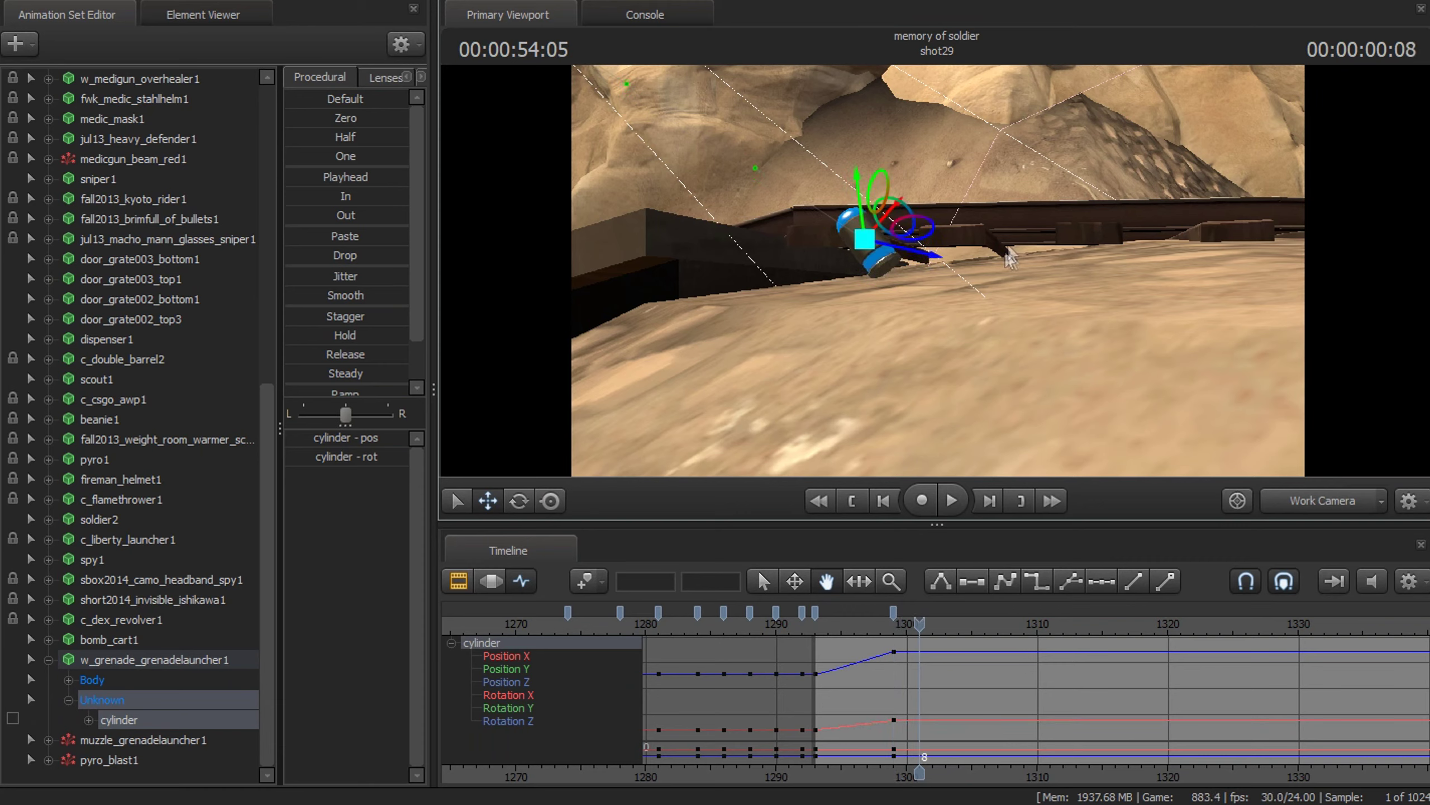
left_click_drag(870, 240, 1124, 213)
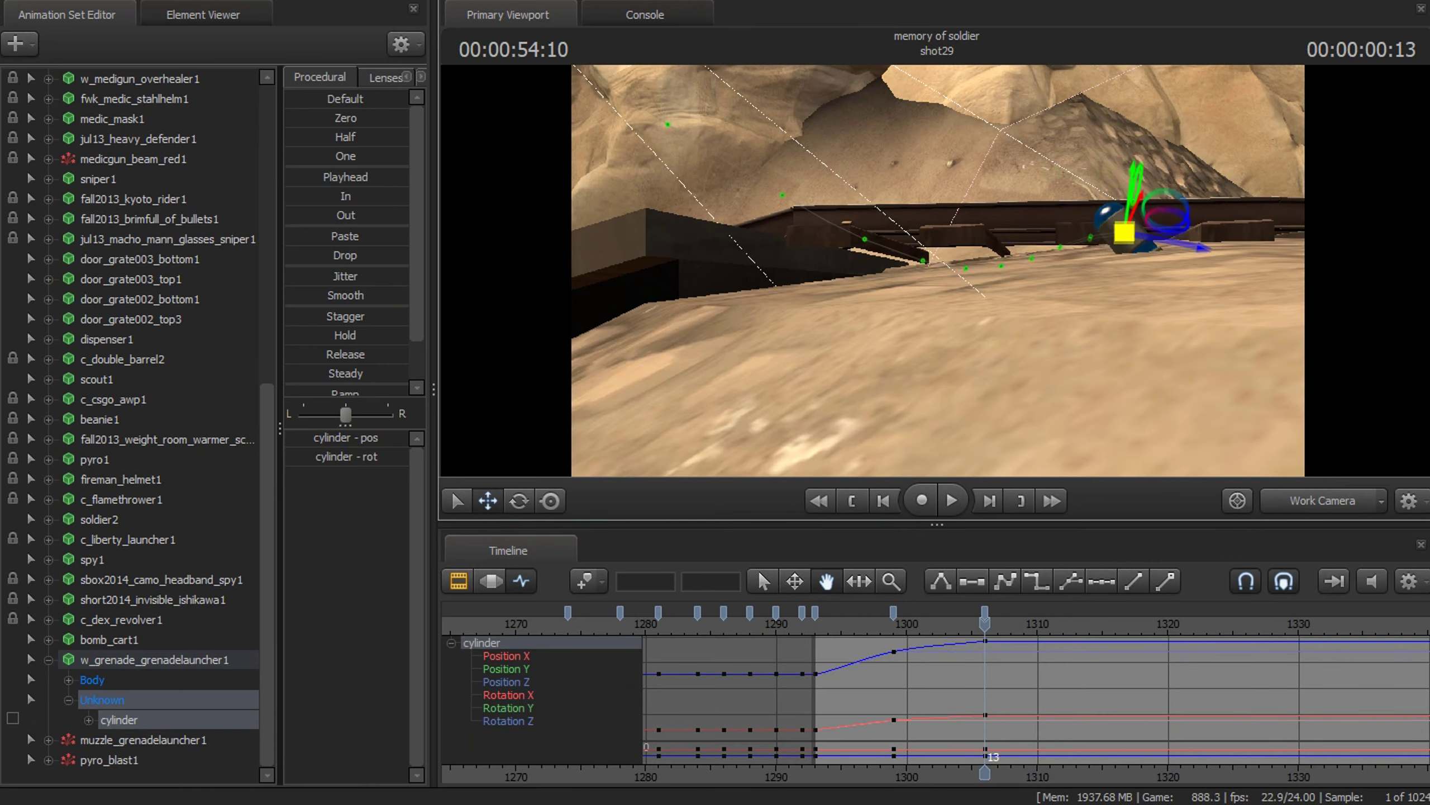
key("e")
mouse_move(1158, 157)
left_mouse_down()
mouse_move(1151, 223)
mouse_move(1252, 134)
mouse_move(759, 379)
left_mouse_up()
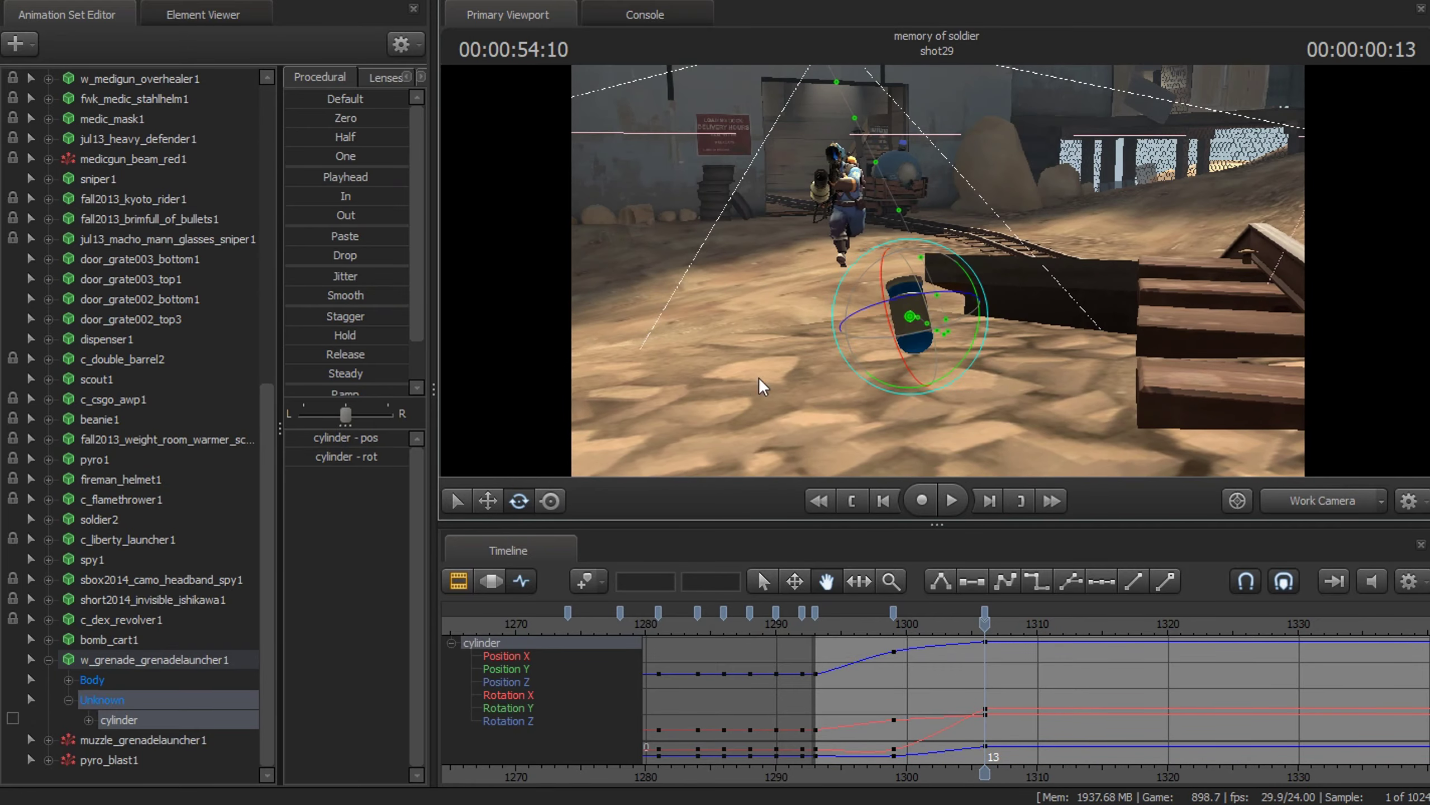
Step: Key the grenade rising up-right from frame 7 and landing up on the rail by frame 18
key("w")
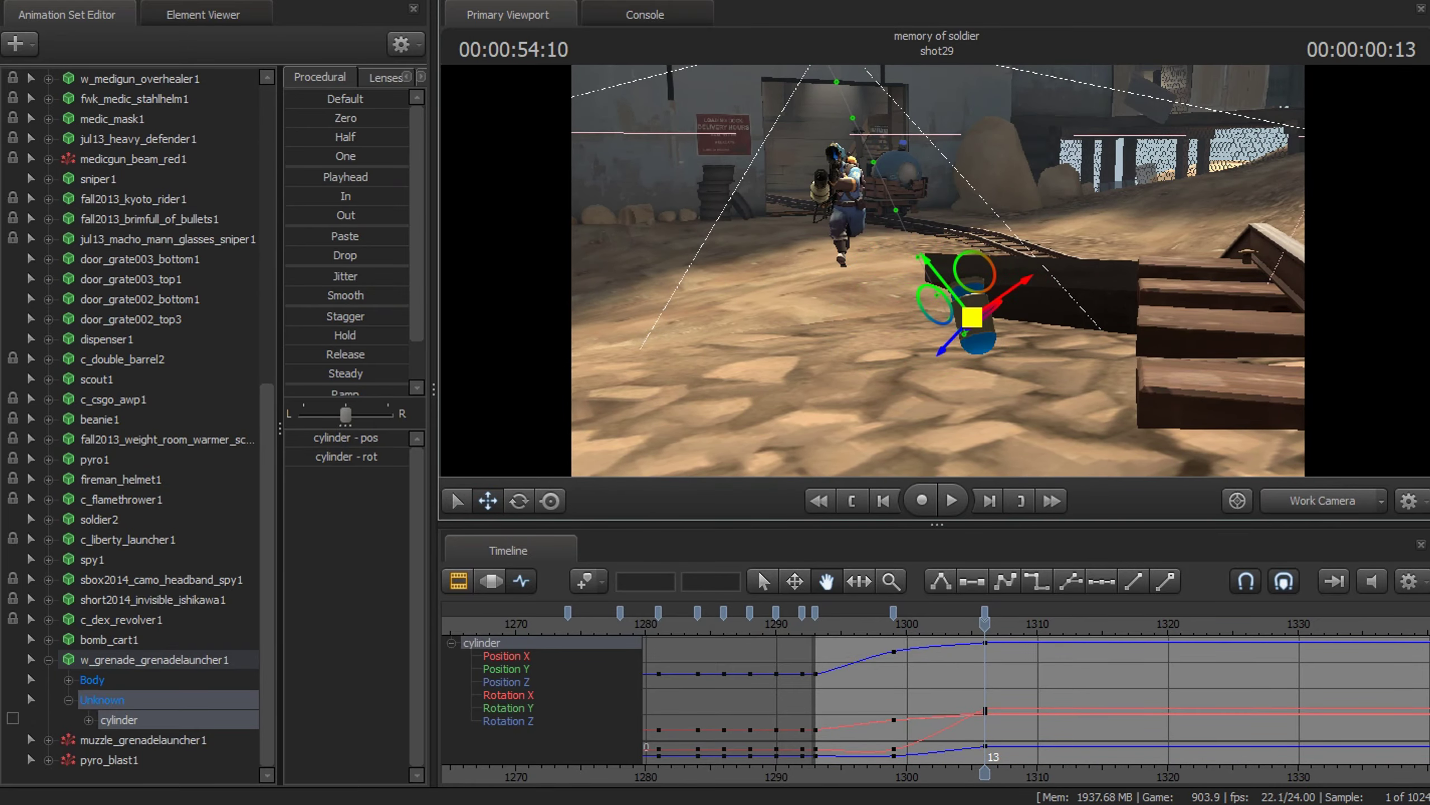
left_click_drag(759, 378, 782, 336)
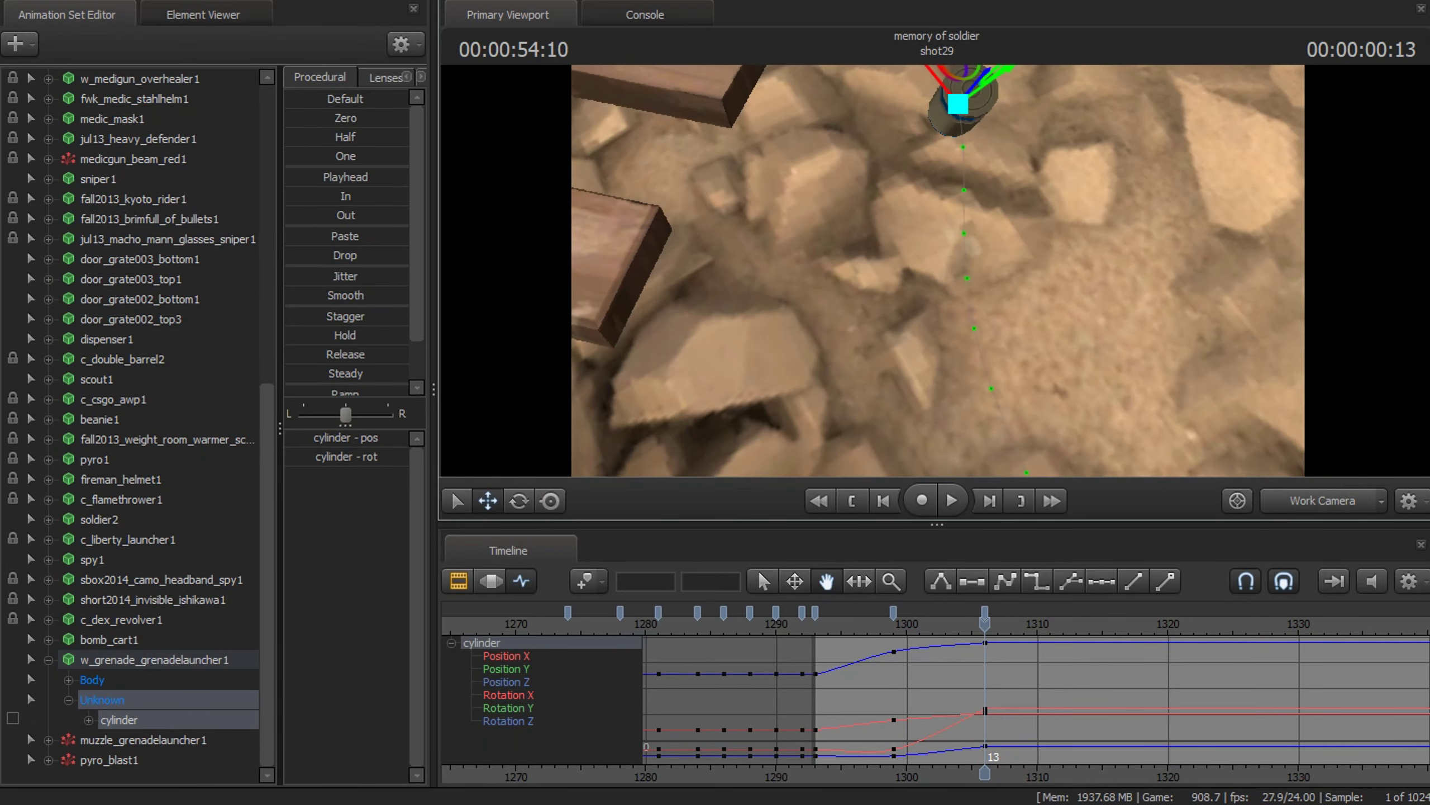
mouse_move(782, 336)
left_mouse_down()
mouse_move(850, 313)
mouse_move(1245, 351)
left_mouse_up()
key("Left")
key("Left")
key("Left")
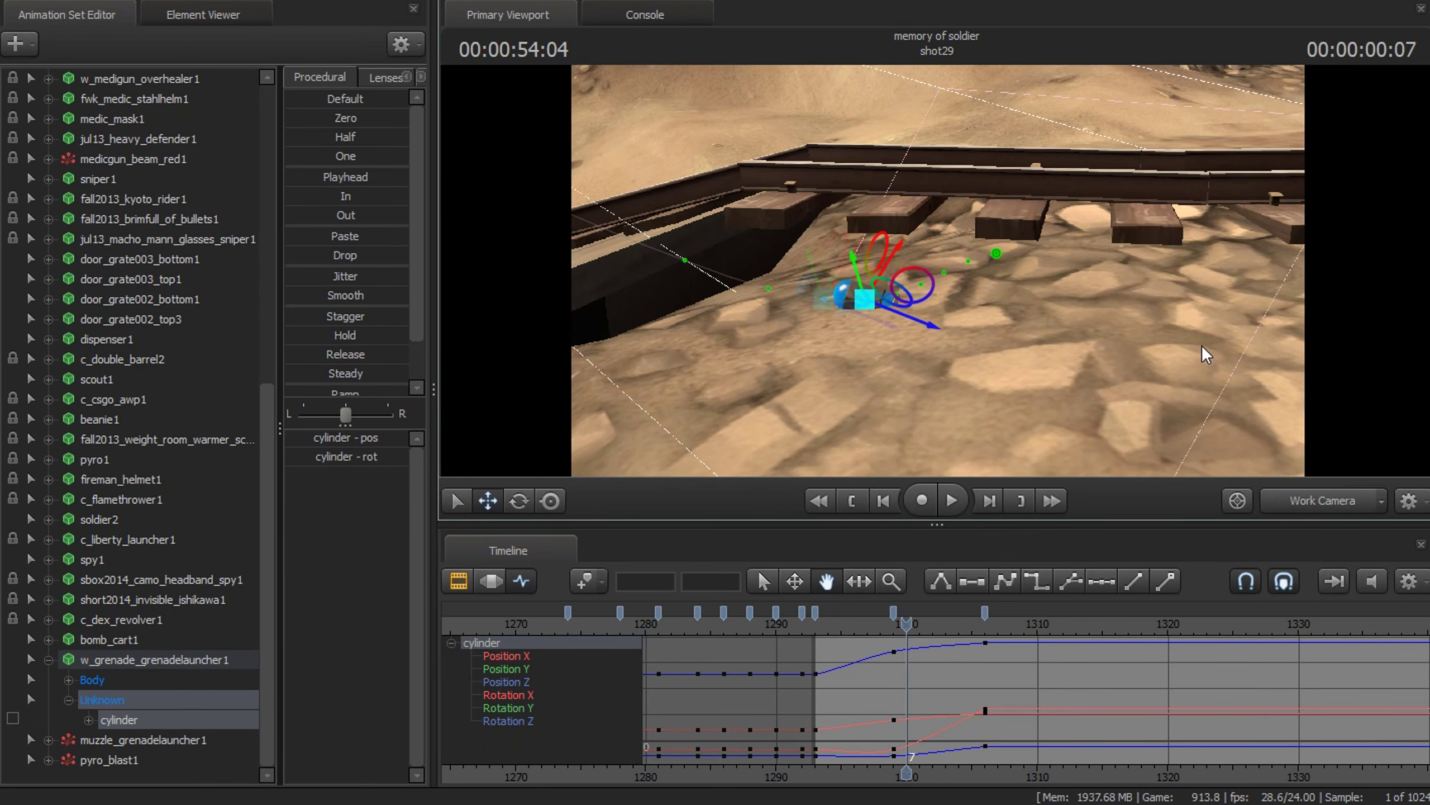
key("Right")
mouse_move(807, 302)
left_mouse_down()
mouse_move(938, 271)
mouse_move(946, 237)
left_mouse_up()
key("Right")
key("Right")
key("Right")
key("Right")
key("Right")
key("Right")
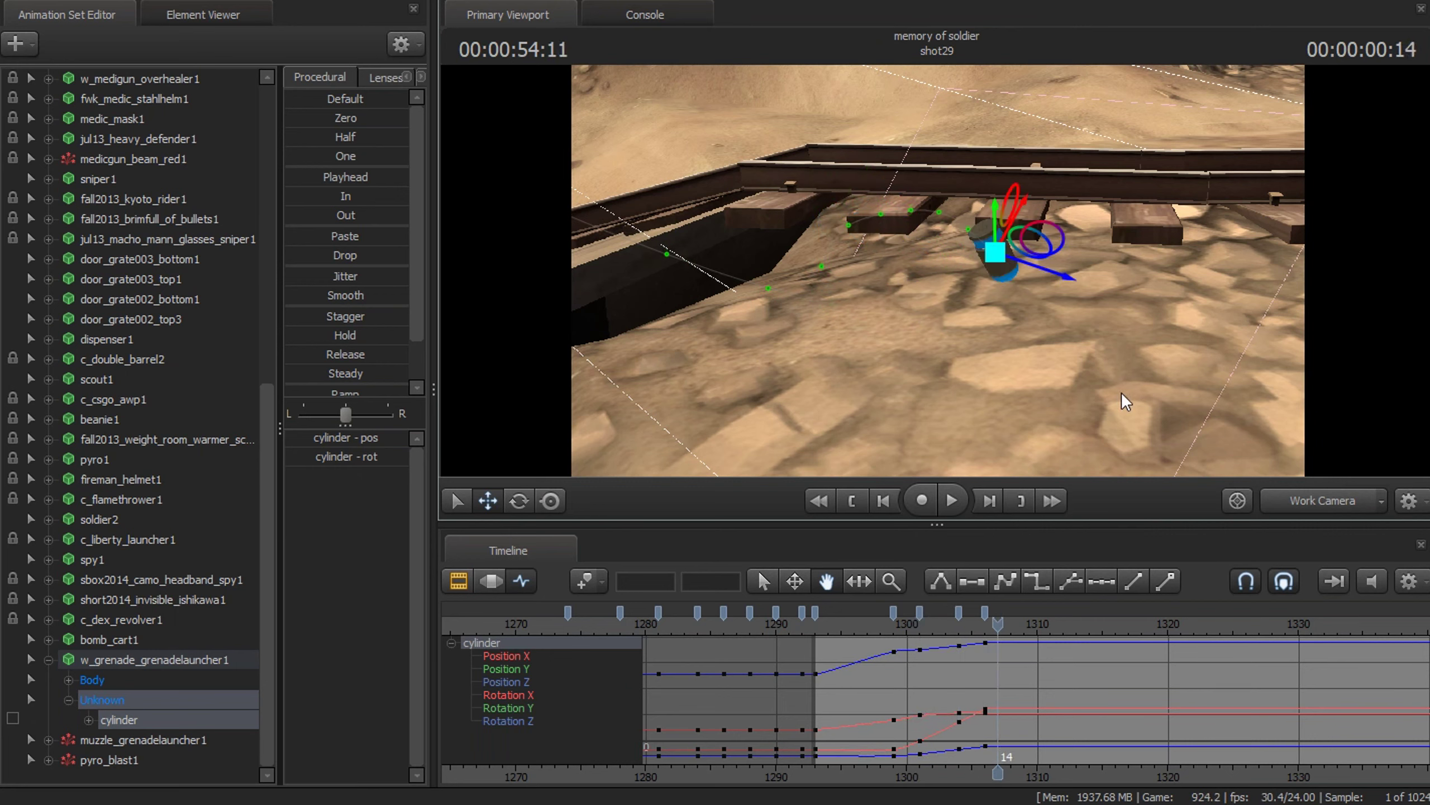
key("Right")
key("Right")
key("Right")
key("Right")
left_click_drag(1004, 248, 1202, 205)
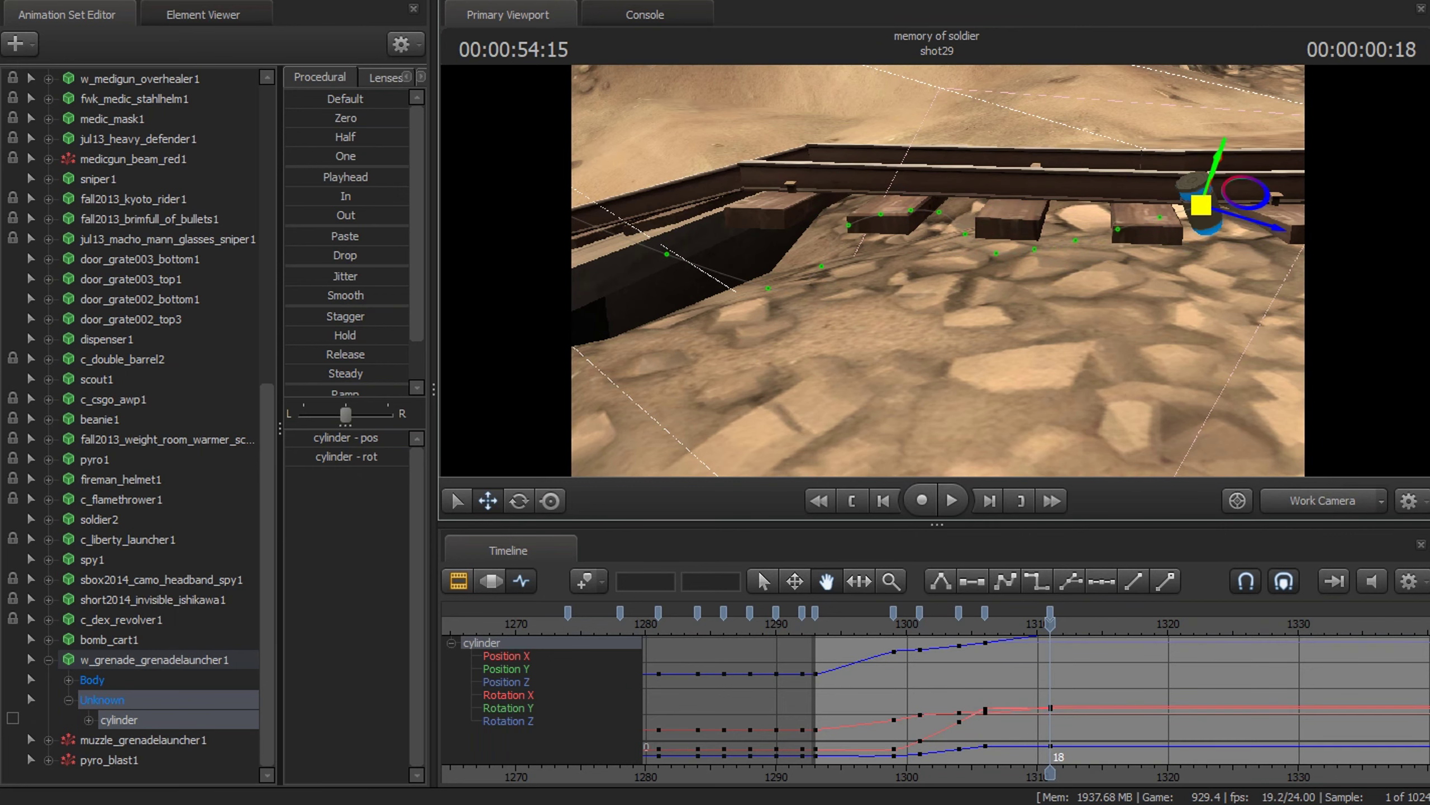
Step: Around frame 14, tilt the grenade so it rolls between the position keys
left_click(518, 500)
key("Left")
key("Left")
key("Left")
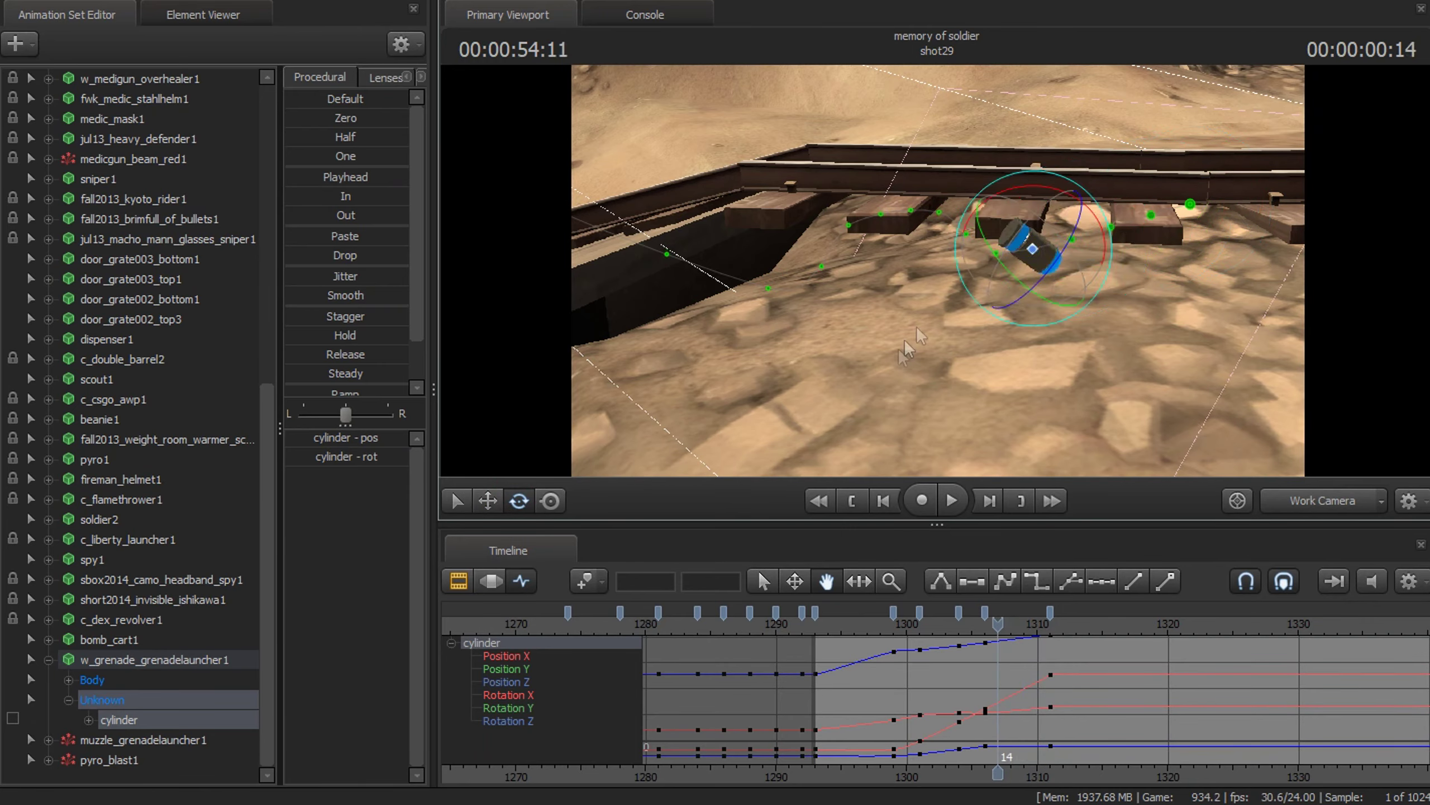
key("Right")
key("Left")
left_click(487, 500)
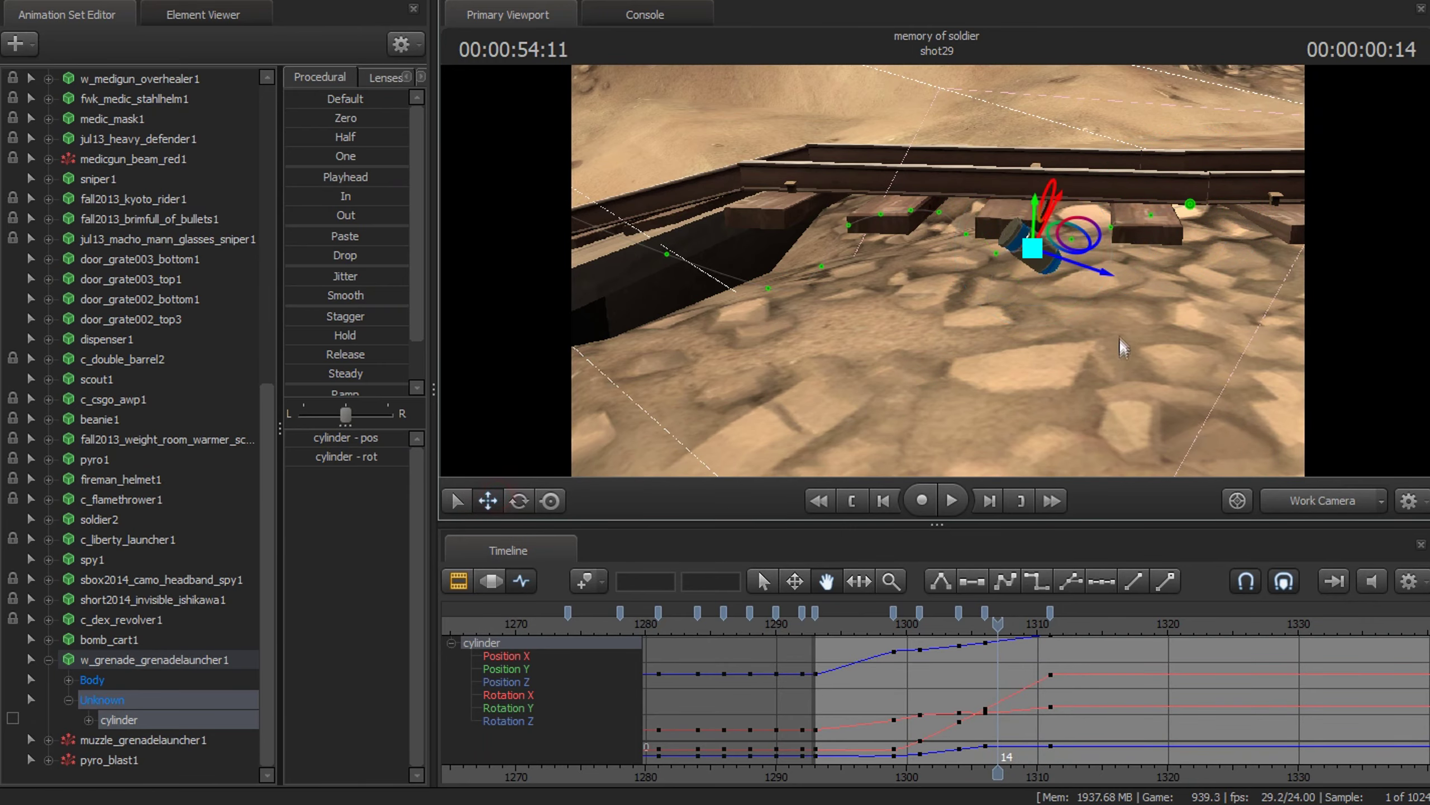
right_click_drag(938, 279, 963, 278)
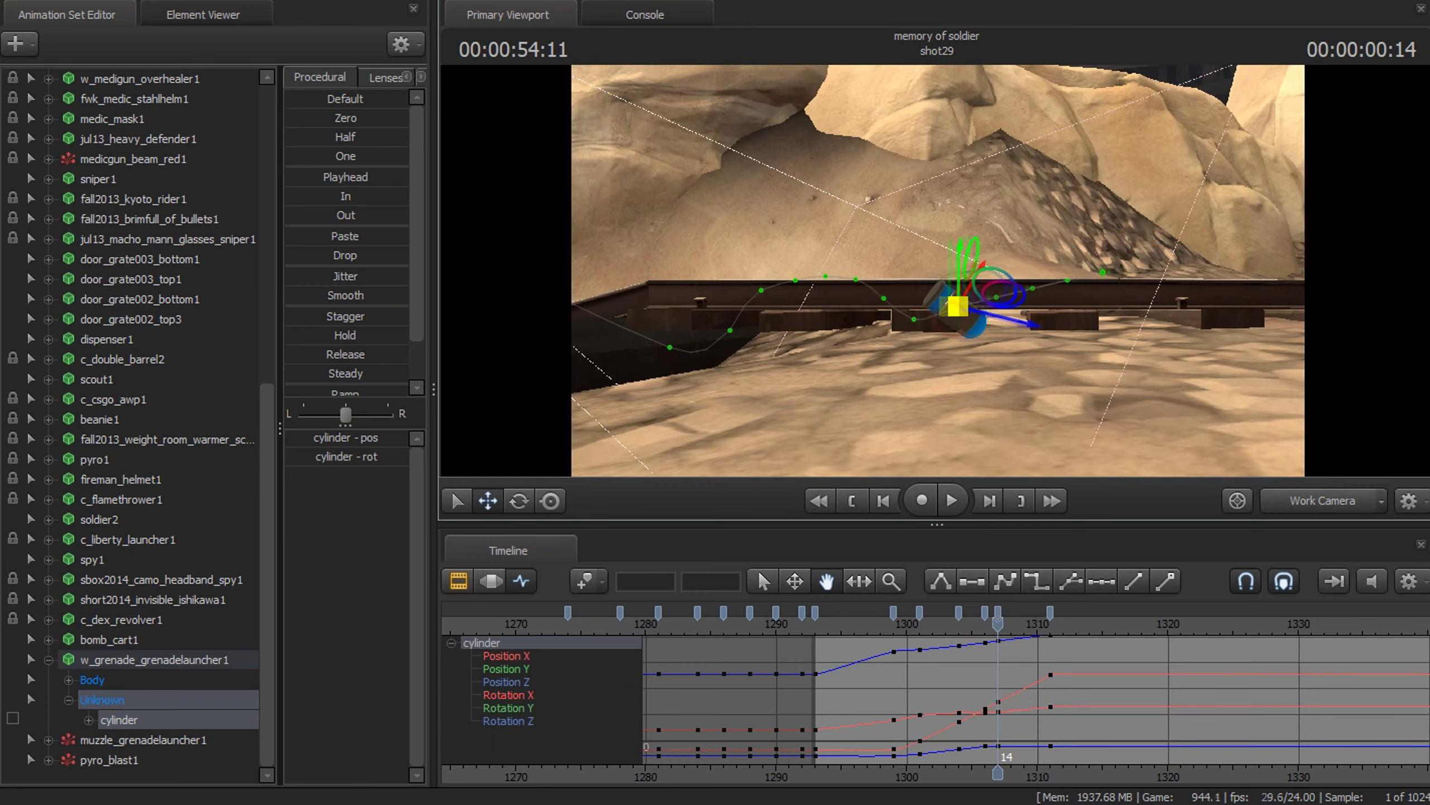
key("e")
left_click_drag(969, 204, 1122, 302)
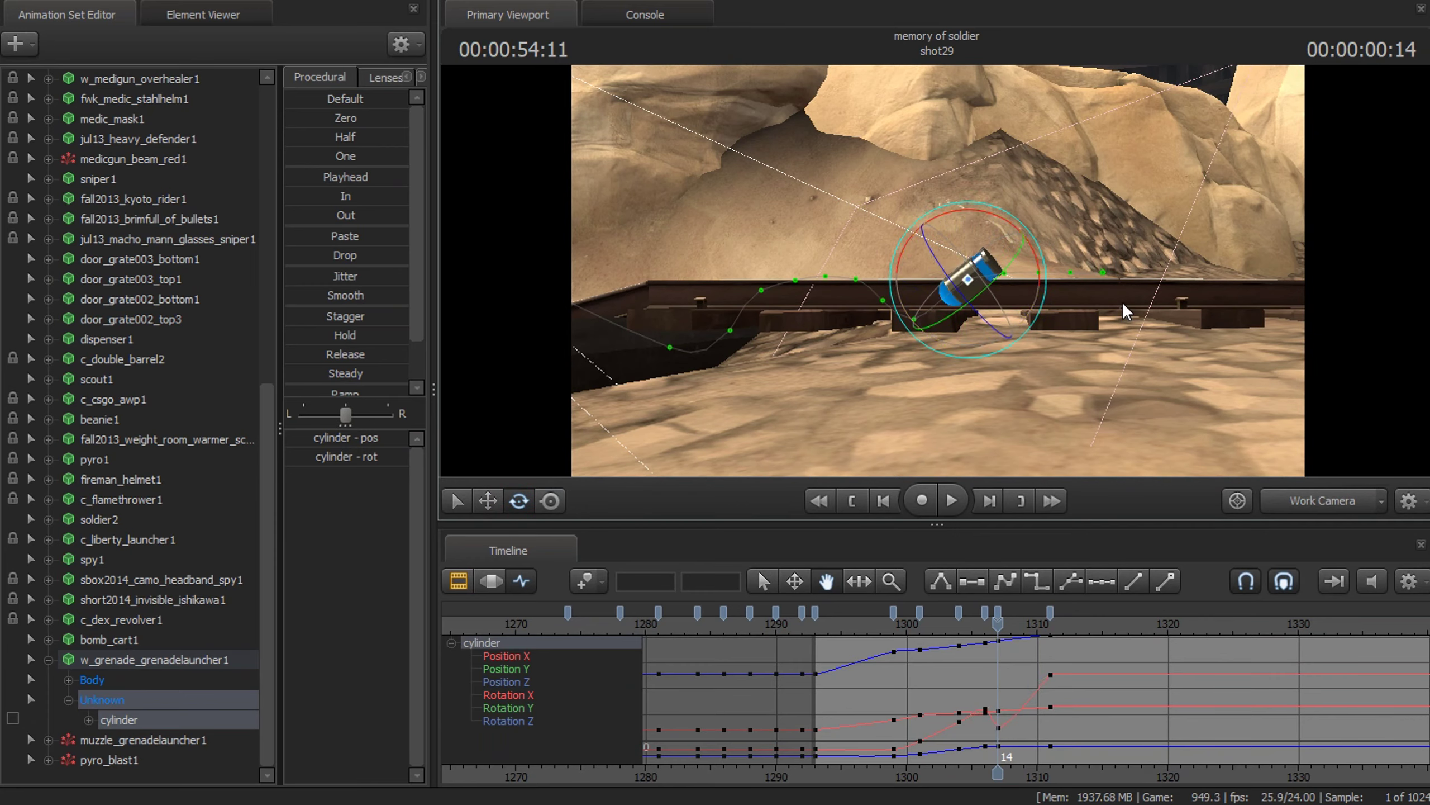
key("Right")
key("Right")
key("Right")
key("Right")
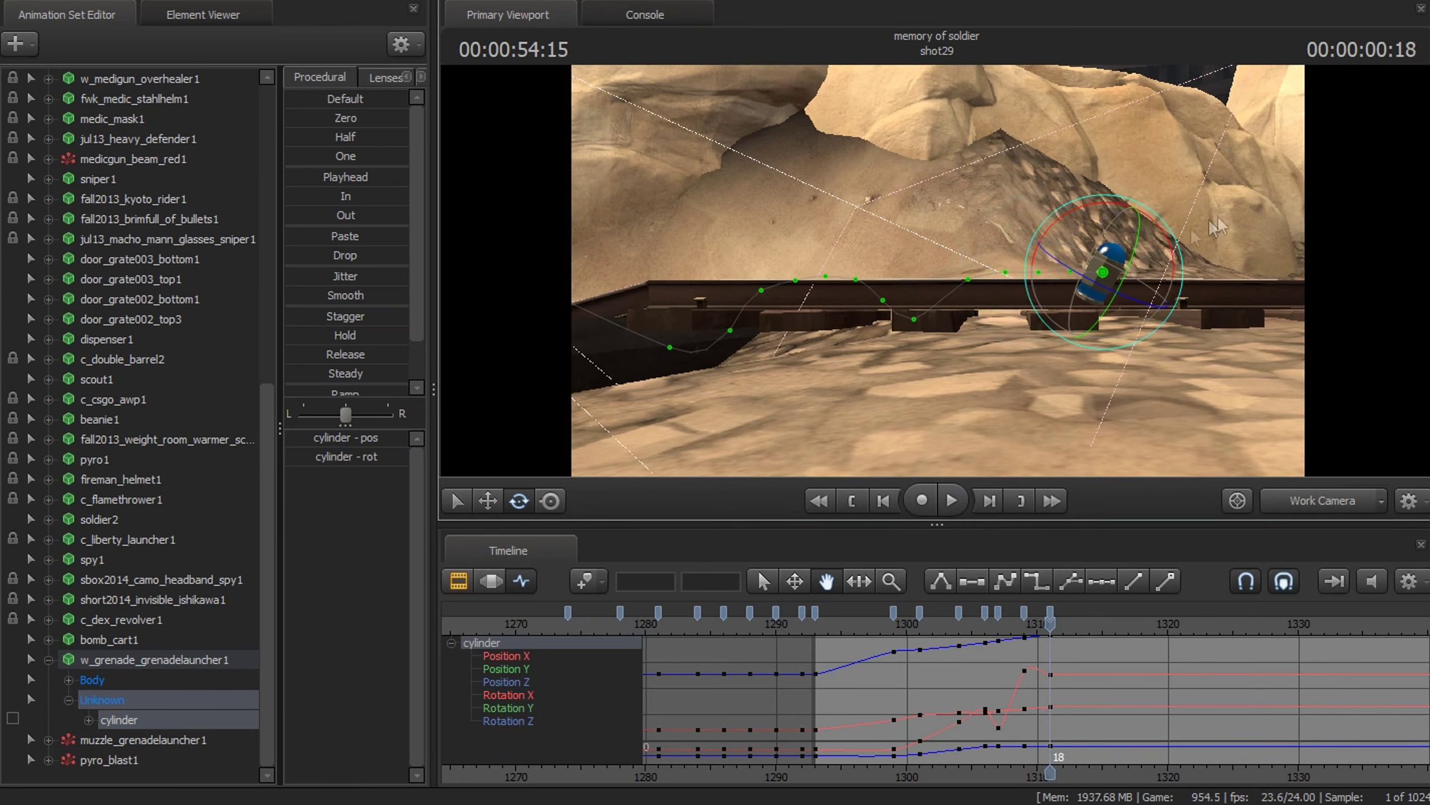
key("w")
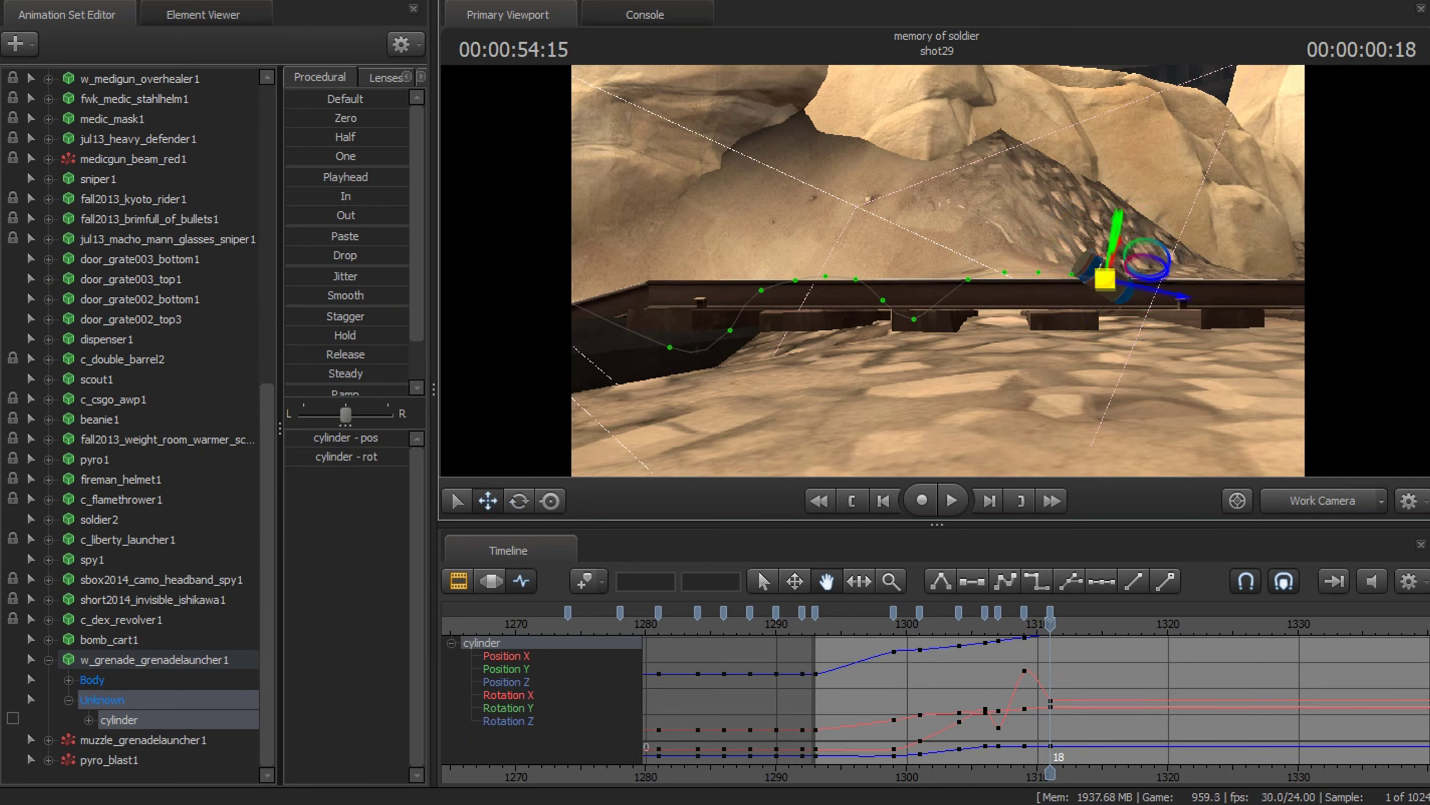
Step: Play the bounce back from the start of the shot and select the cylinder's keys
left_click(852, 499)
left_click(951, 500)
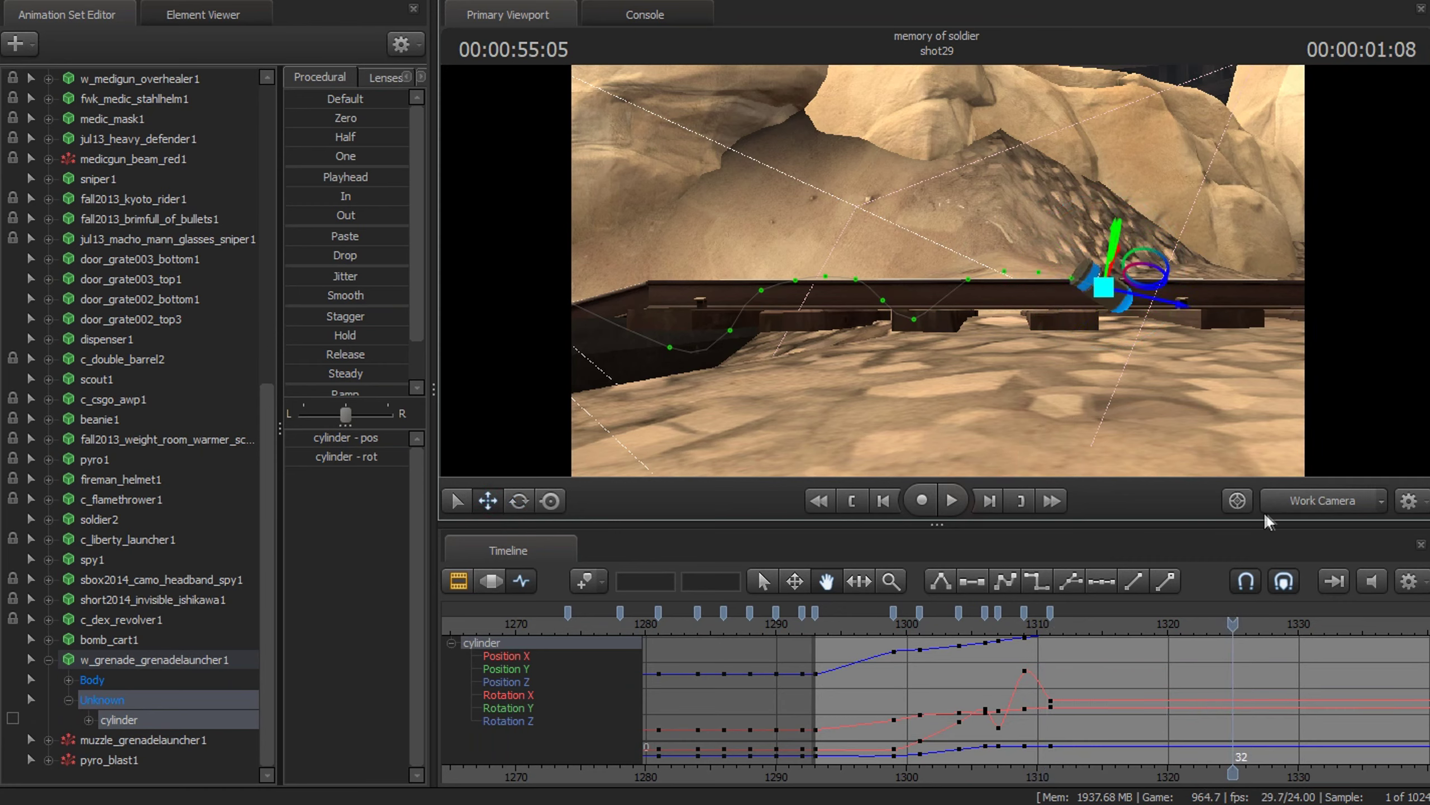
left_click(856, 500)
left_click(952, 500)
Step: Delete the bounce keys and re-key the grenade's mid-air tilt in the opening frames
key("Delete")
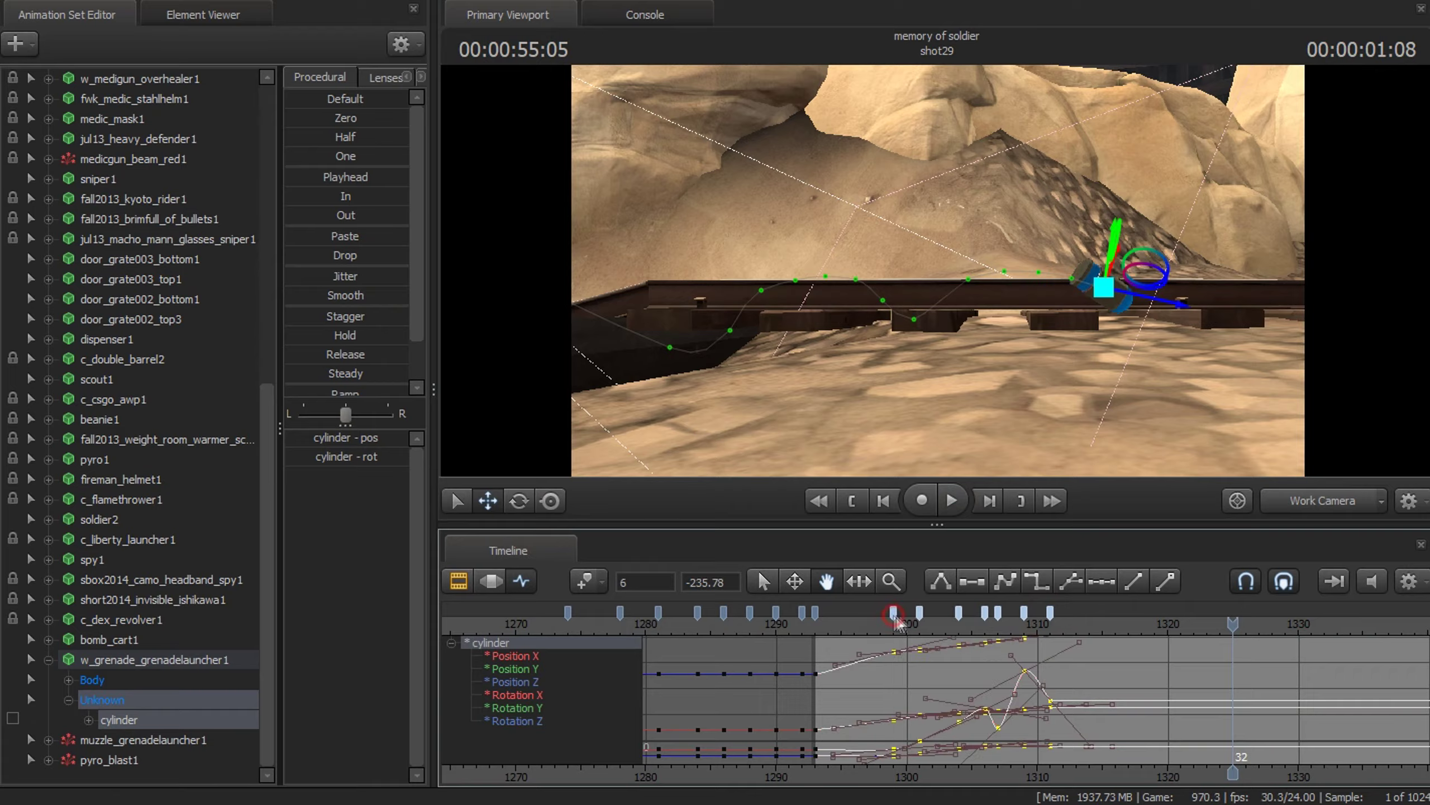
left_click(852, 500)
key("Right")
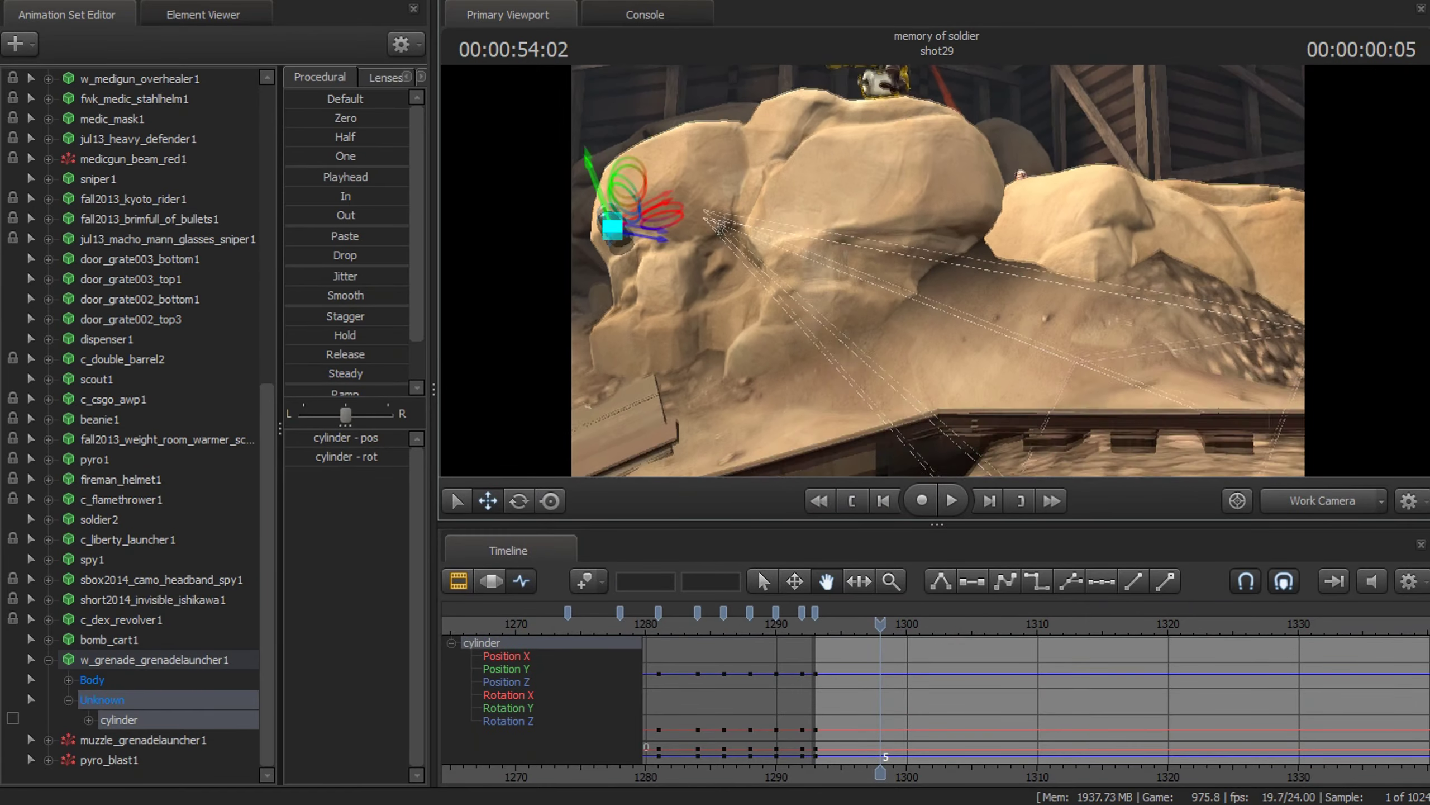
key("Left")
key("Left")
key("Left")
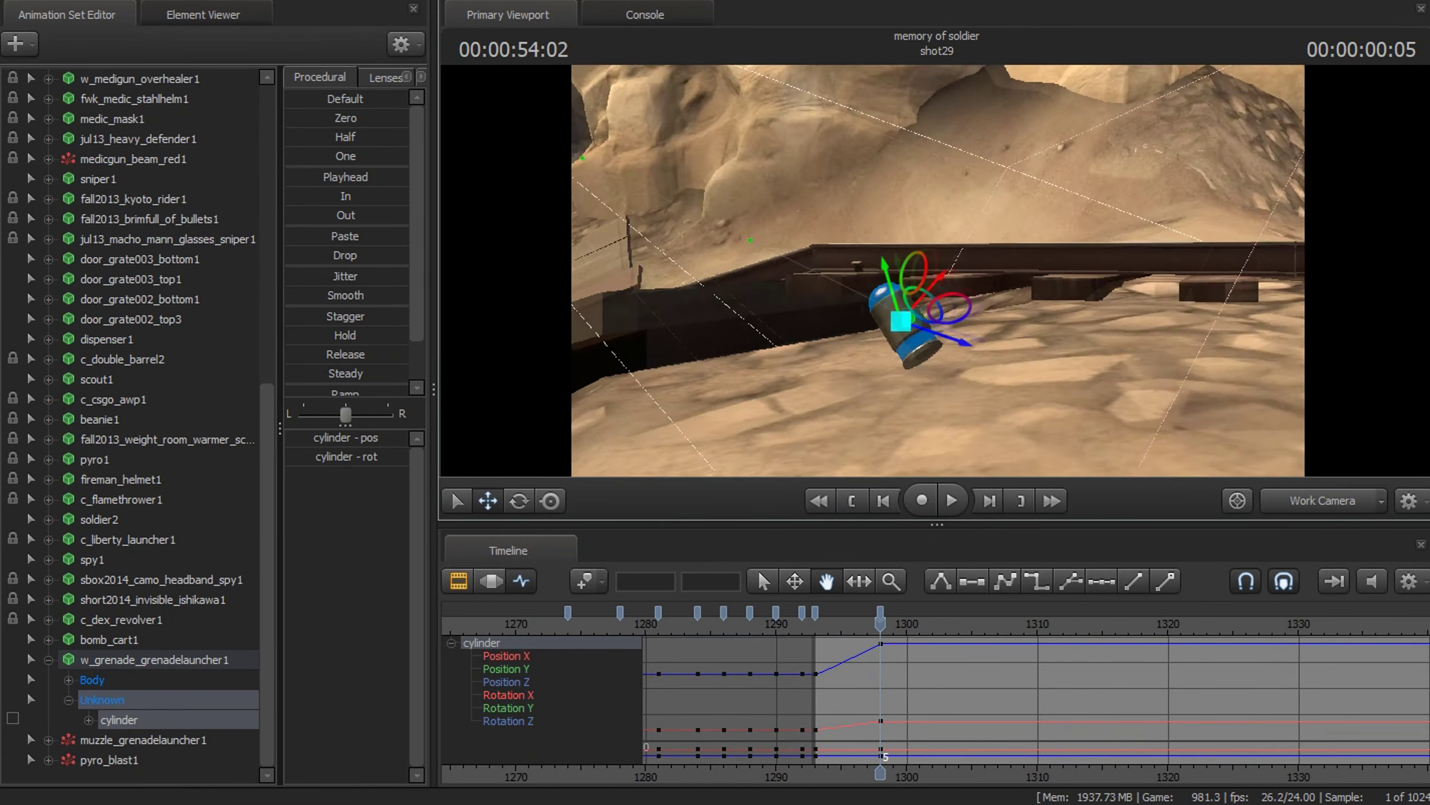
key("e")
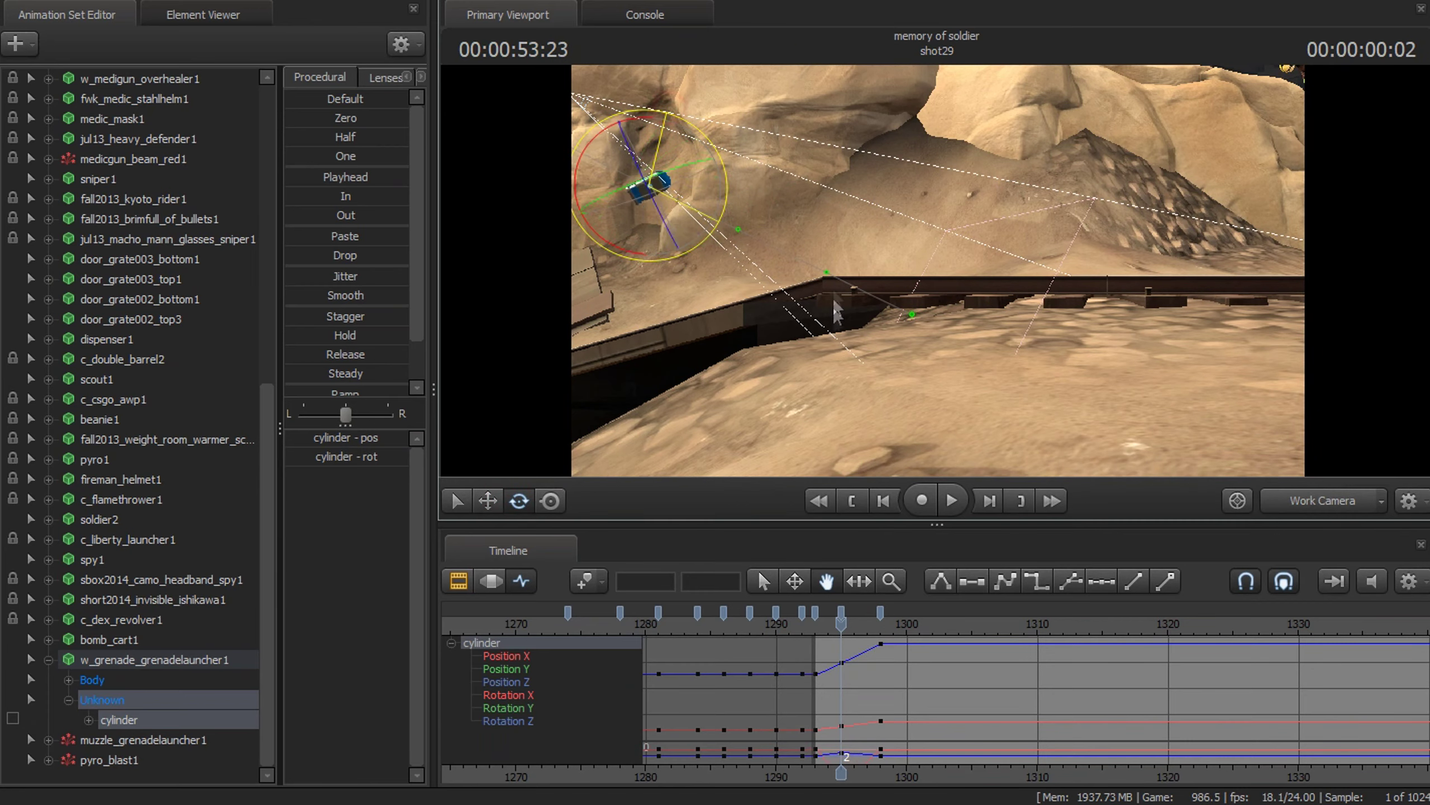
left_click_drag(833, 313, 709, 417)
key("Right")
key("Right")
key("Right")
key("Left")
key("Left")
key("Left")
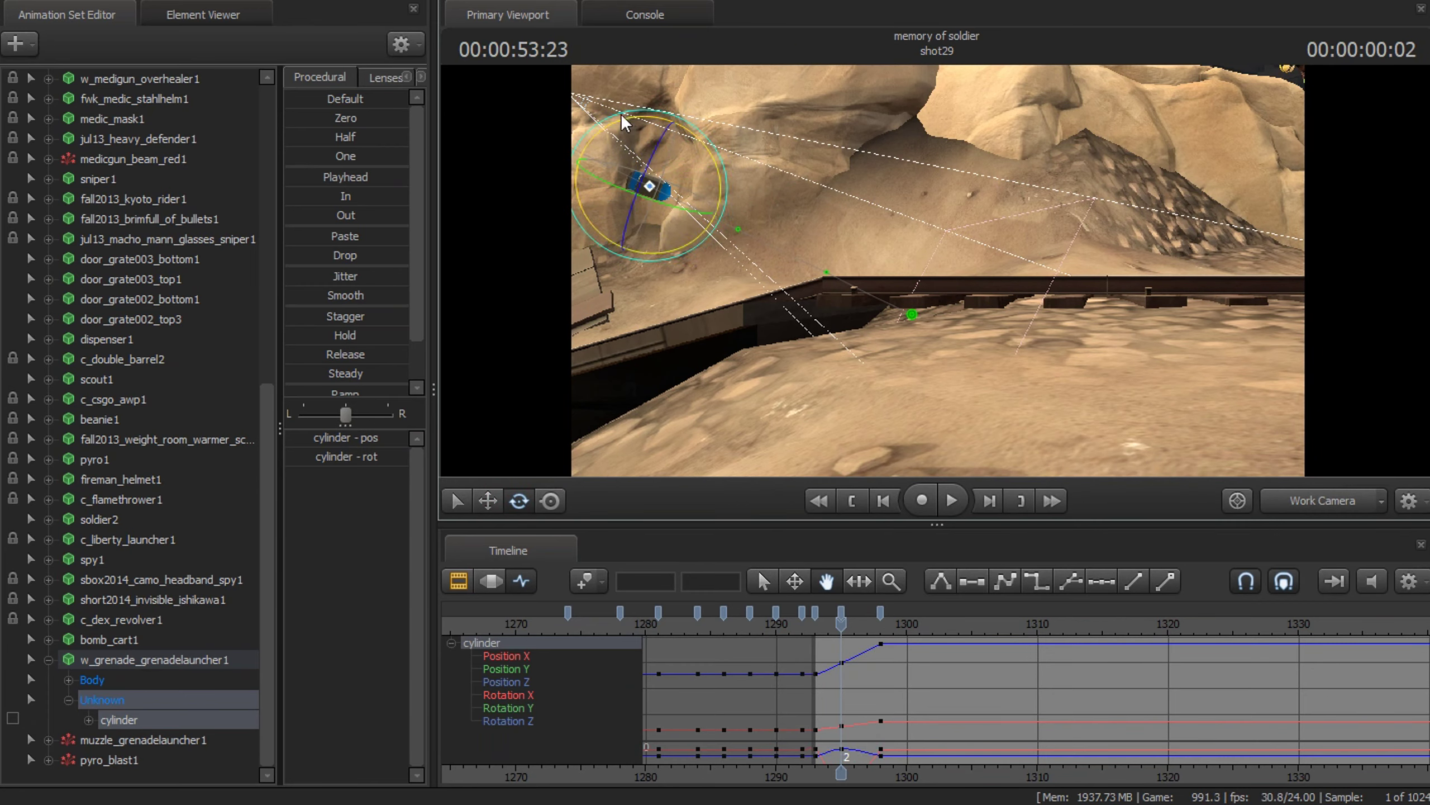
Step: At frame 12, key the grenade moved right along the rail
key("Right")
key("Right")
key("Left")
key("Right")
key("Right")
key("Right")
left_click(960, 623)
key("Right")
key("w")
left_click_drag(917, 319, 1110, 314)
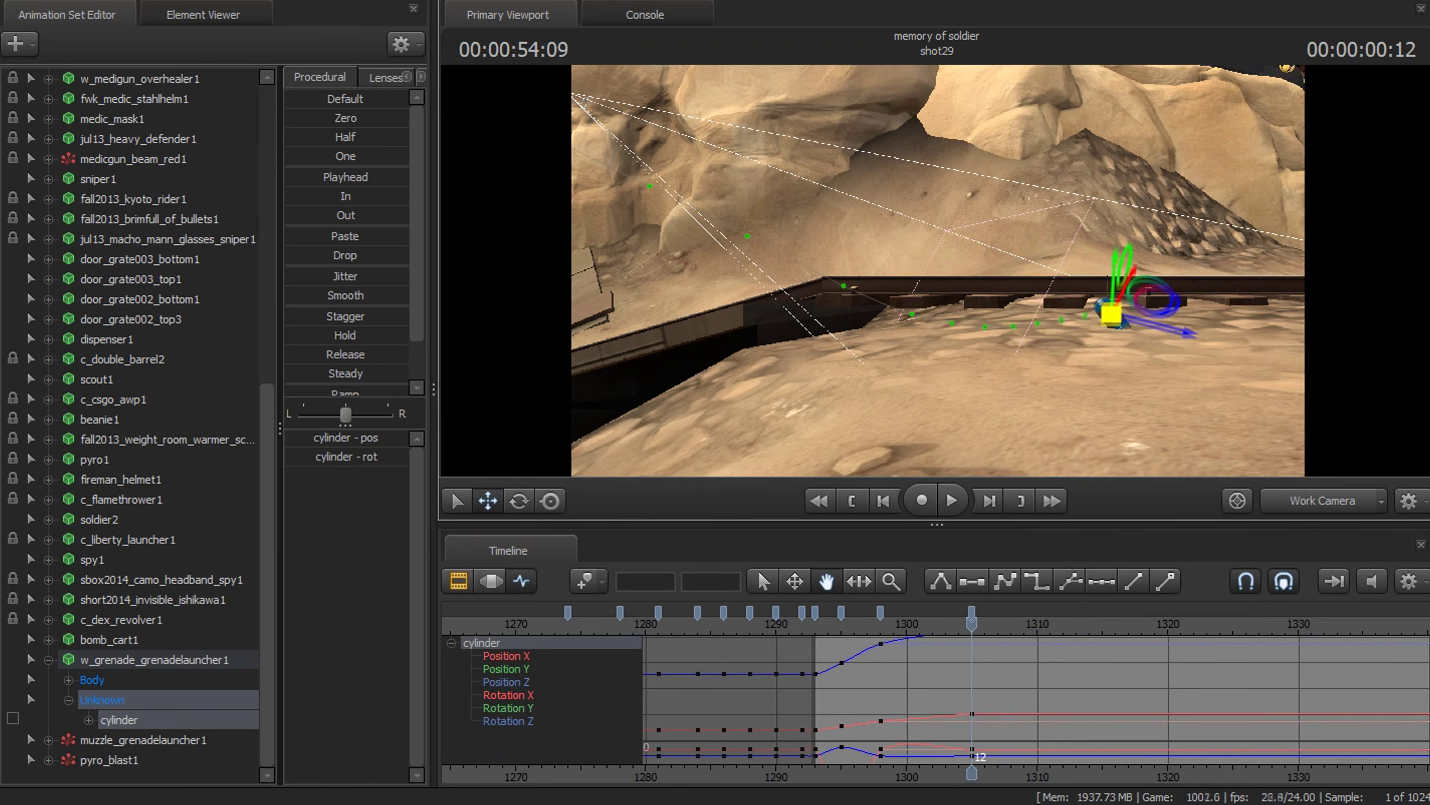
key("e")
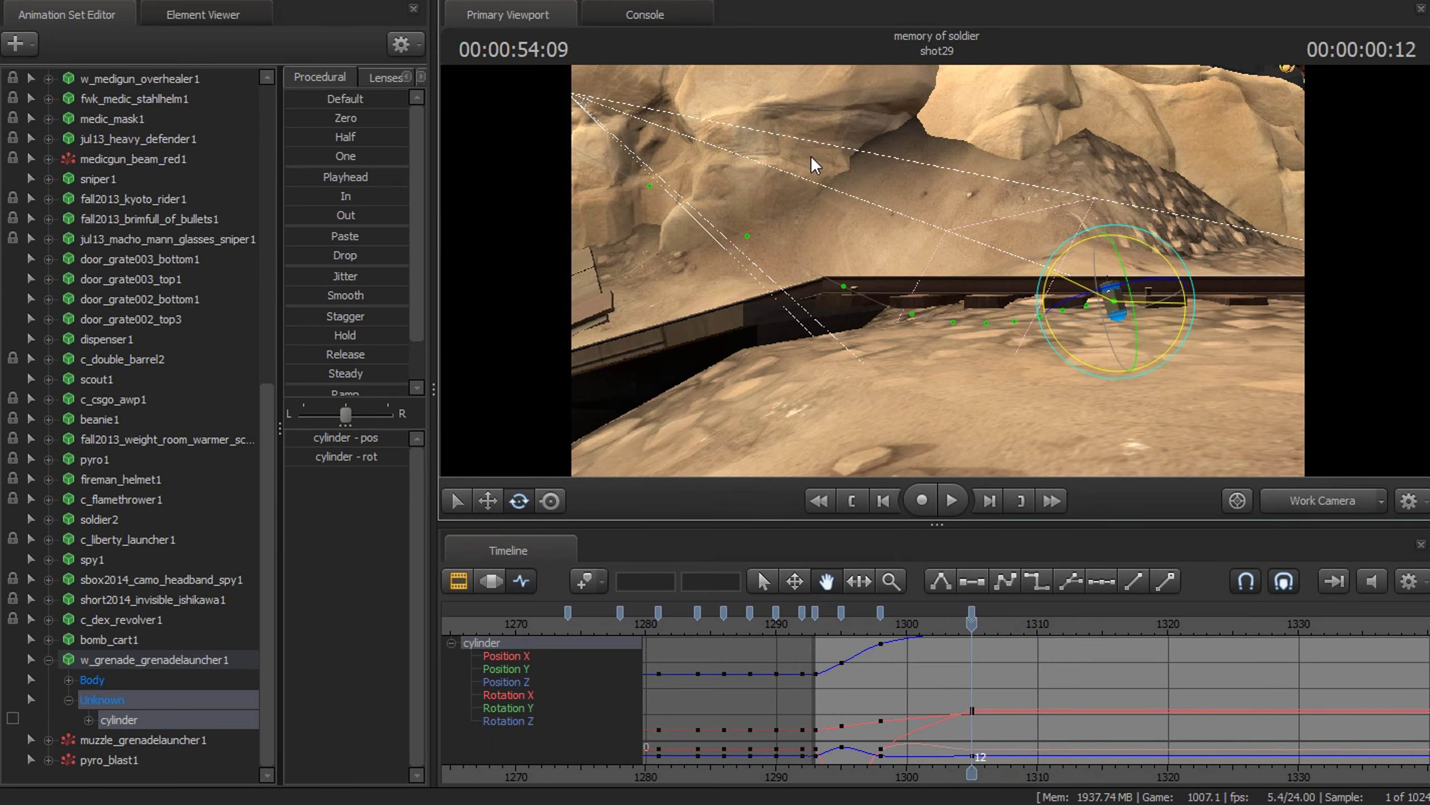
key("Left")
key("Left")
key("Left")
key("Left")
key("Left")
Step: Lift the grenade up-right at frame 10 and play the bounce from the shot start
key("w")
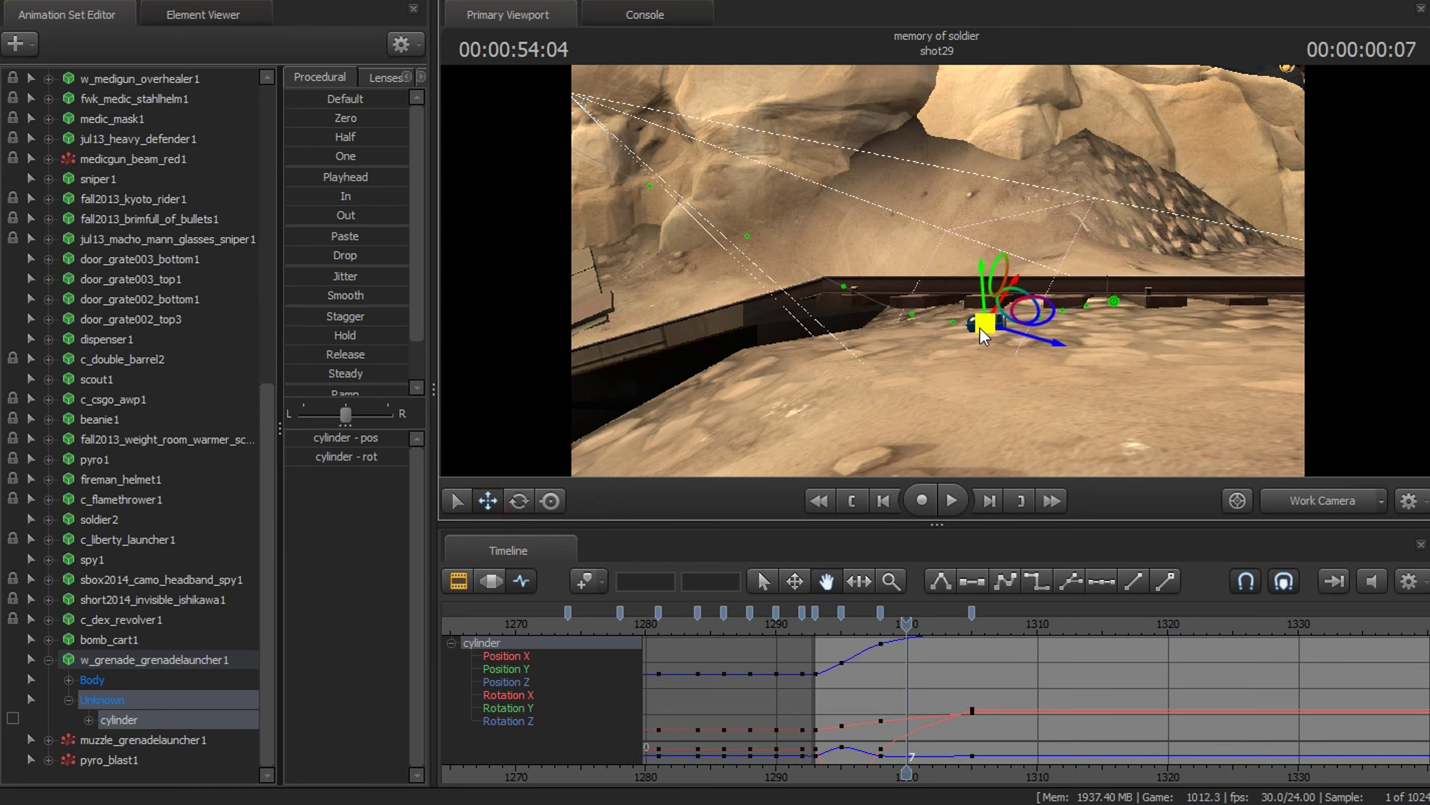
key("Right")
key("Right")
key("Right")
left_click_drag(981, 336, 1054, 293)
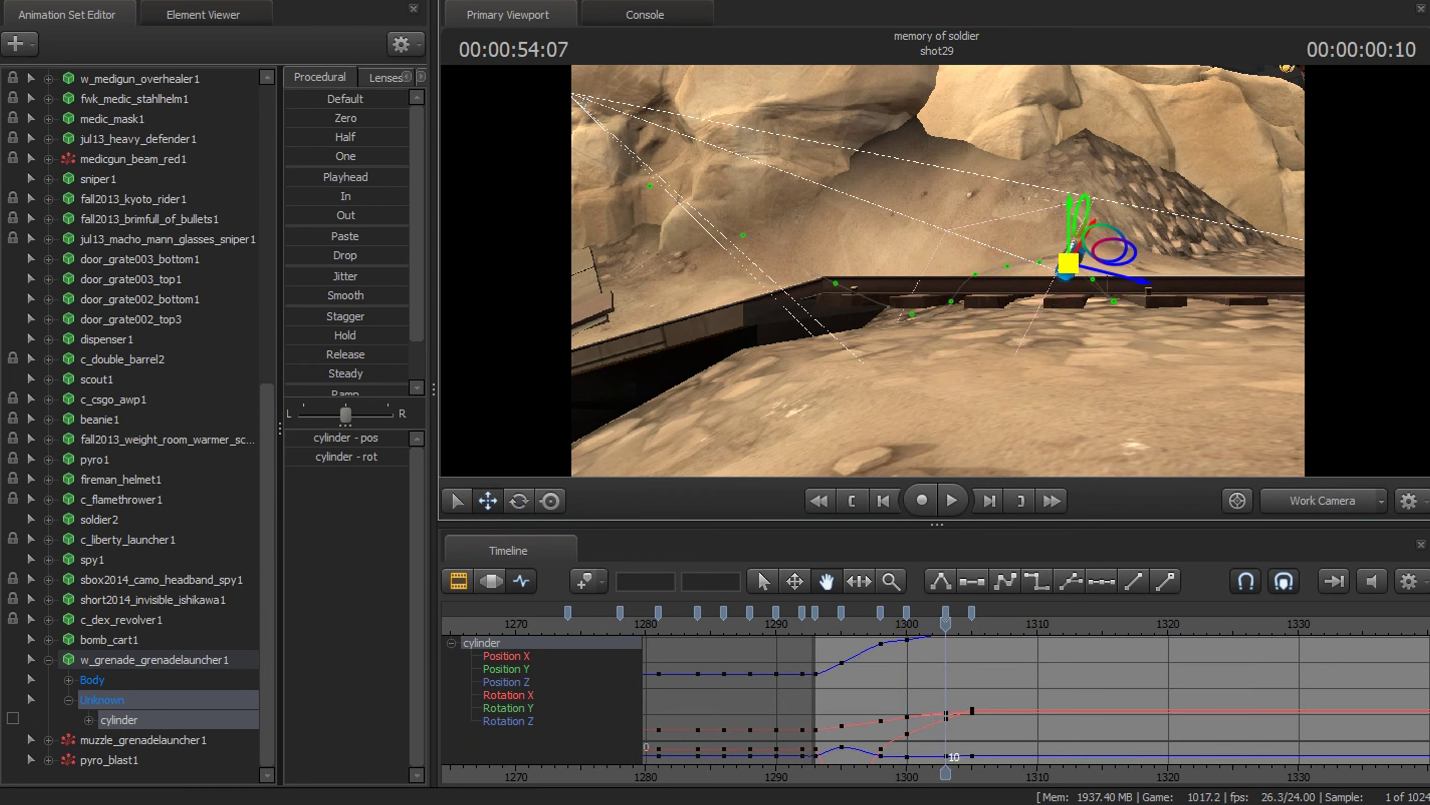
key("Left")
key("Right")
key("Right")
key("Right")
left_click(944, 500)
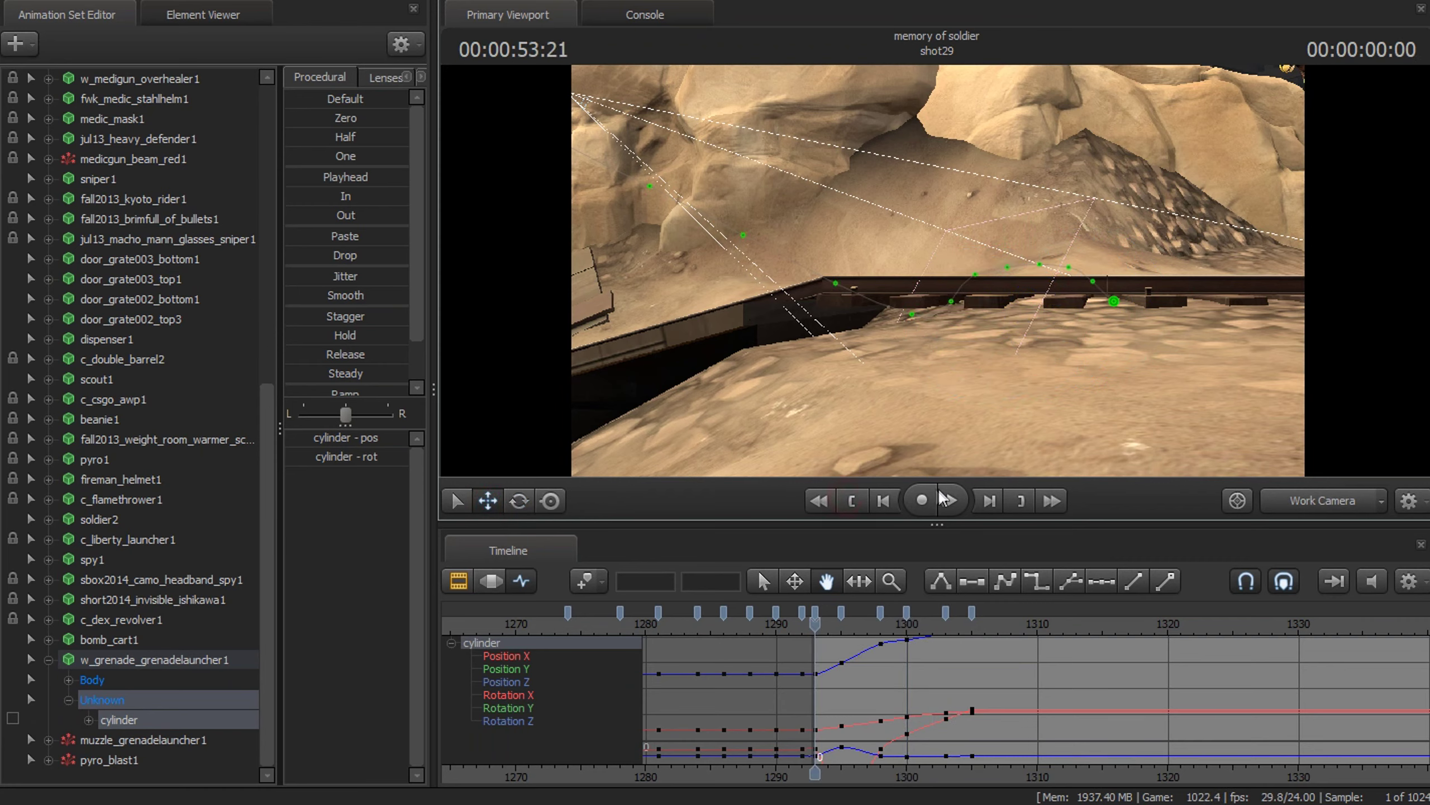
left_click(960, 499)
Step: Step through frames 14–19 from a new angle to check the motion, then play back the flight
left_click_drag(915, 396, 883, 380)
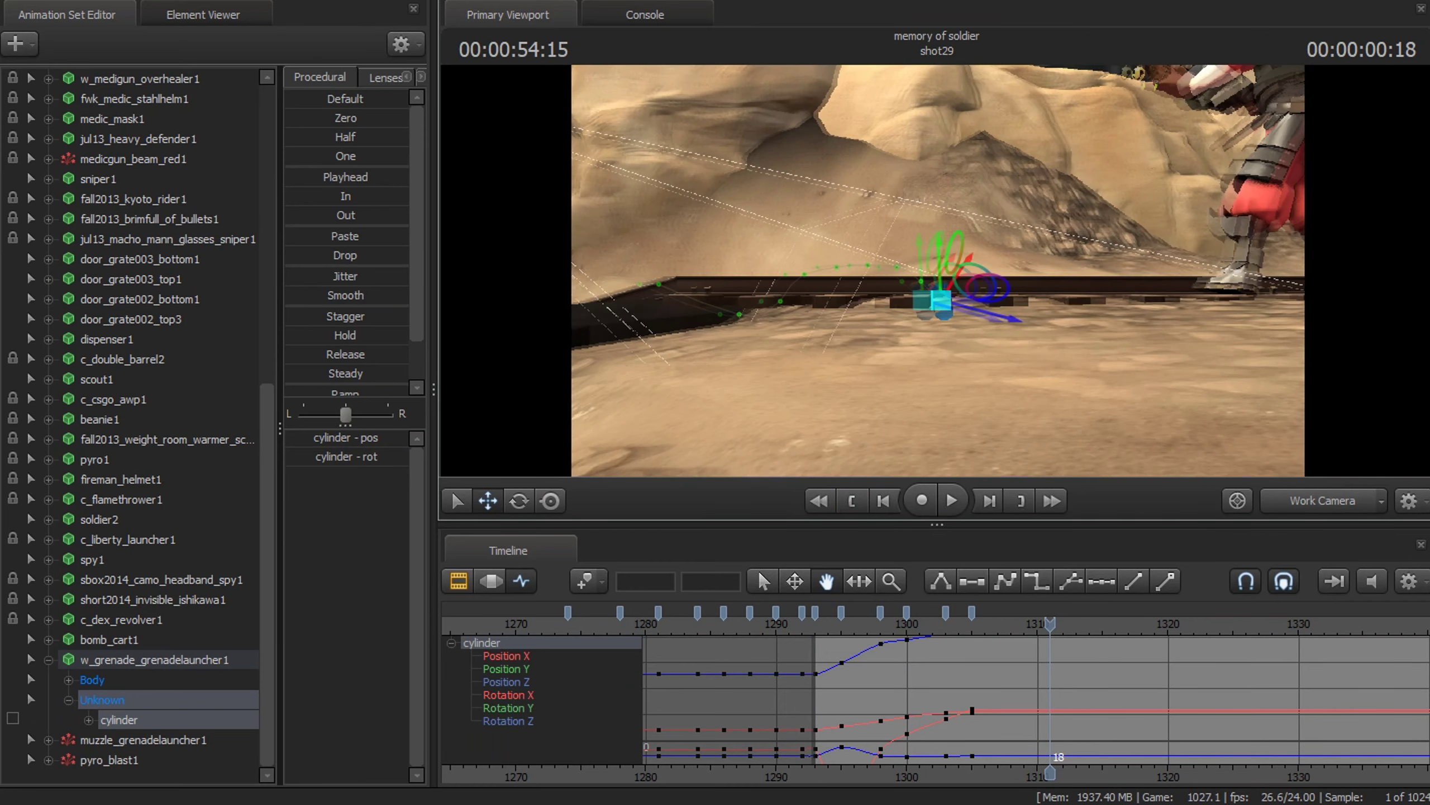
left_click(519, 500)
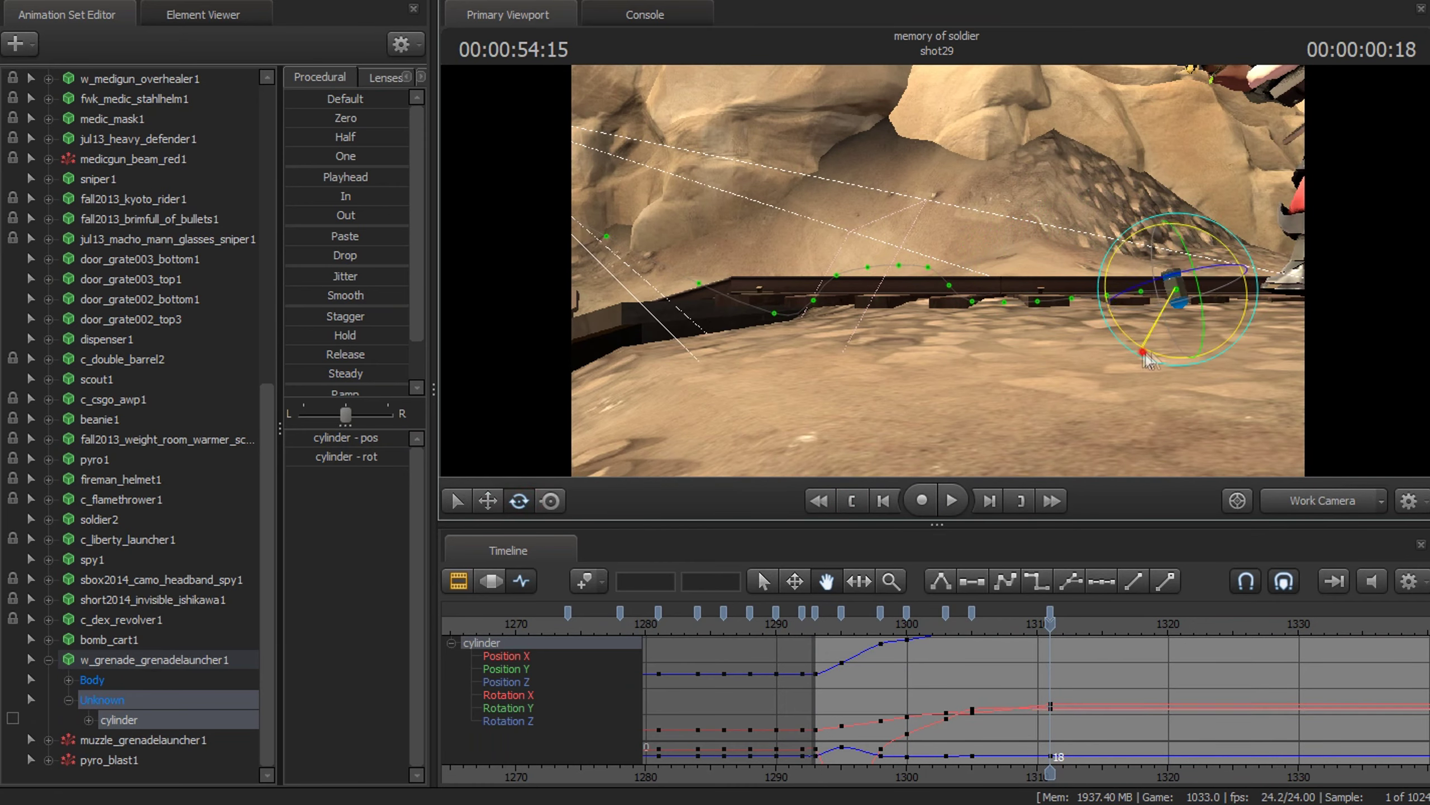
key("Left")
key("Left")
key("Left")
key("Left")
key("w")
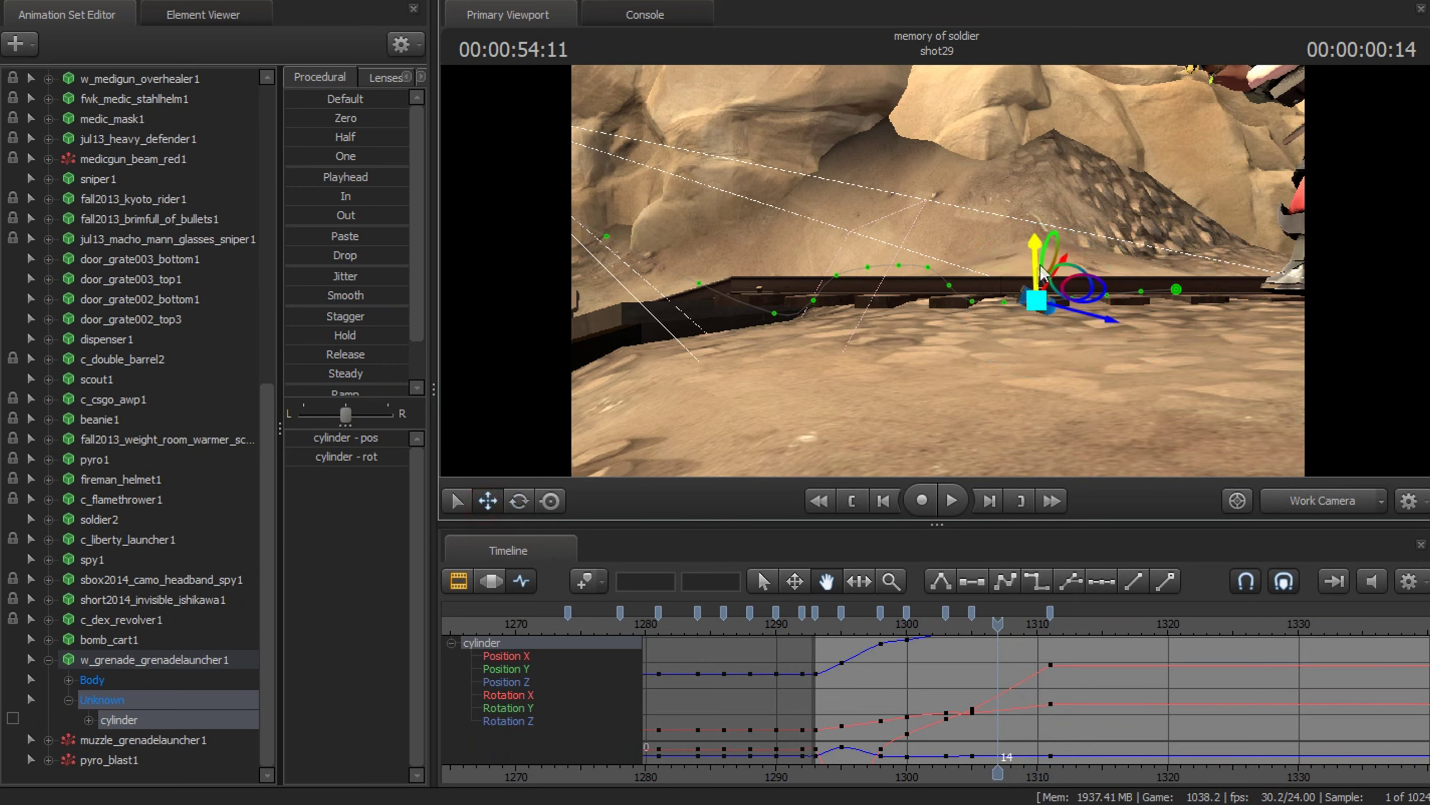
key("Right")
key("Right")
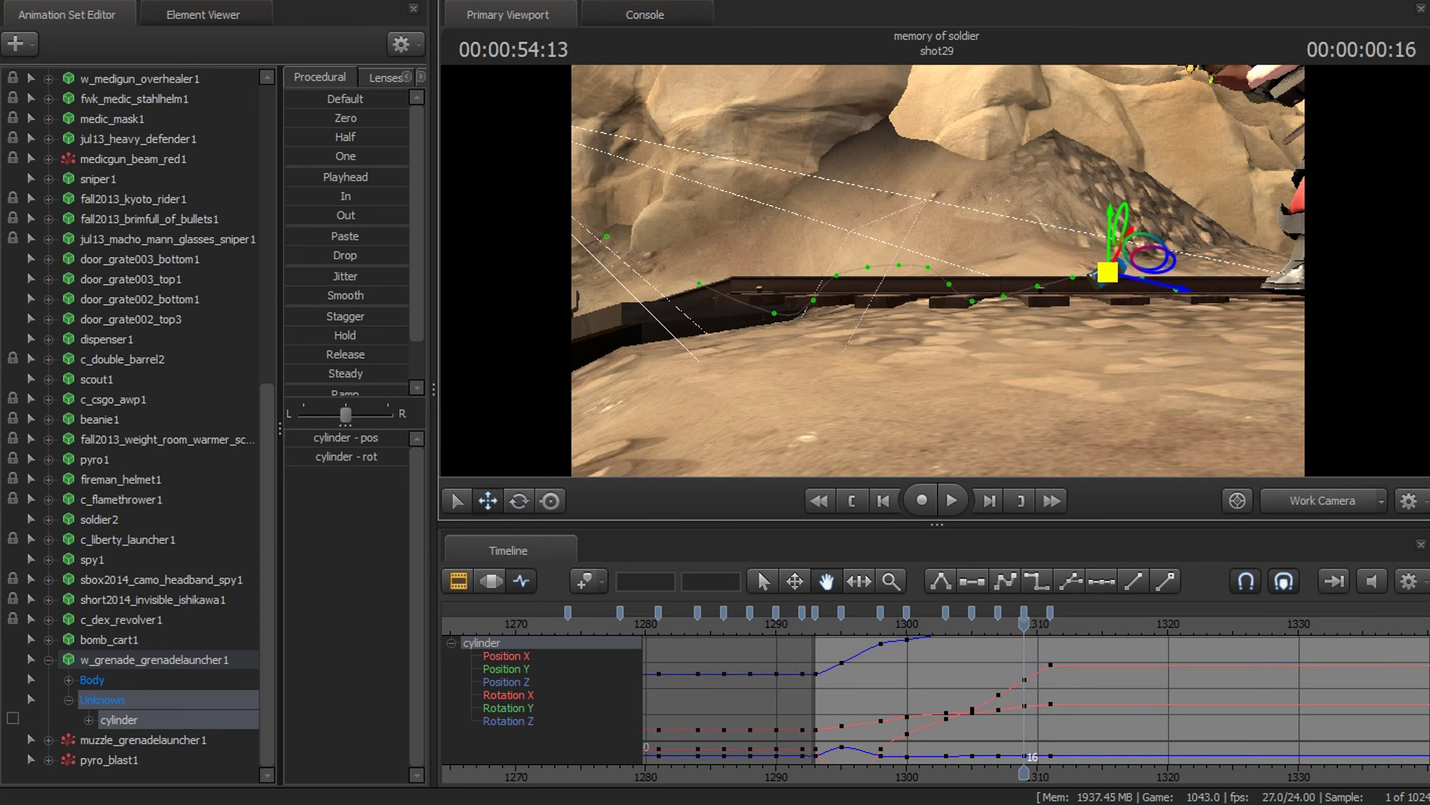
key("Left")
key("Right")
key("Right")
key("Right")
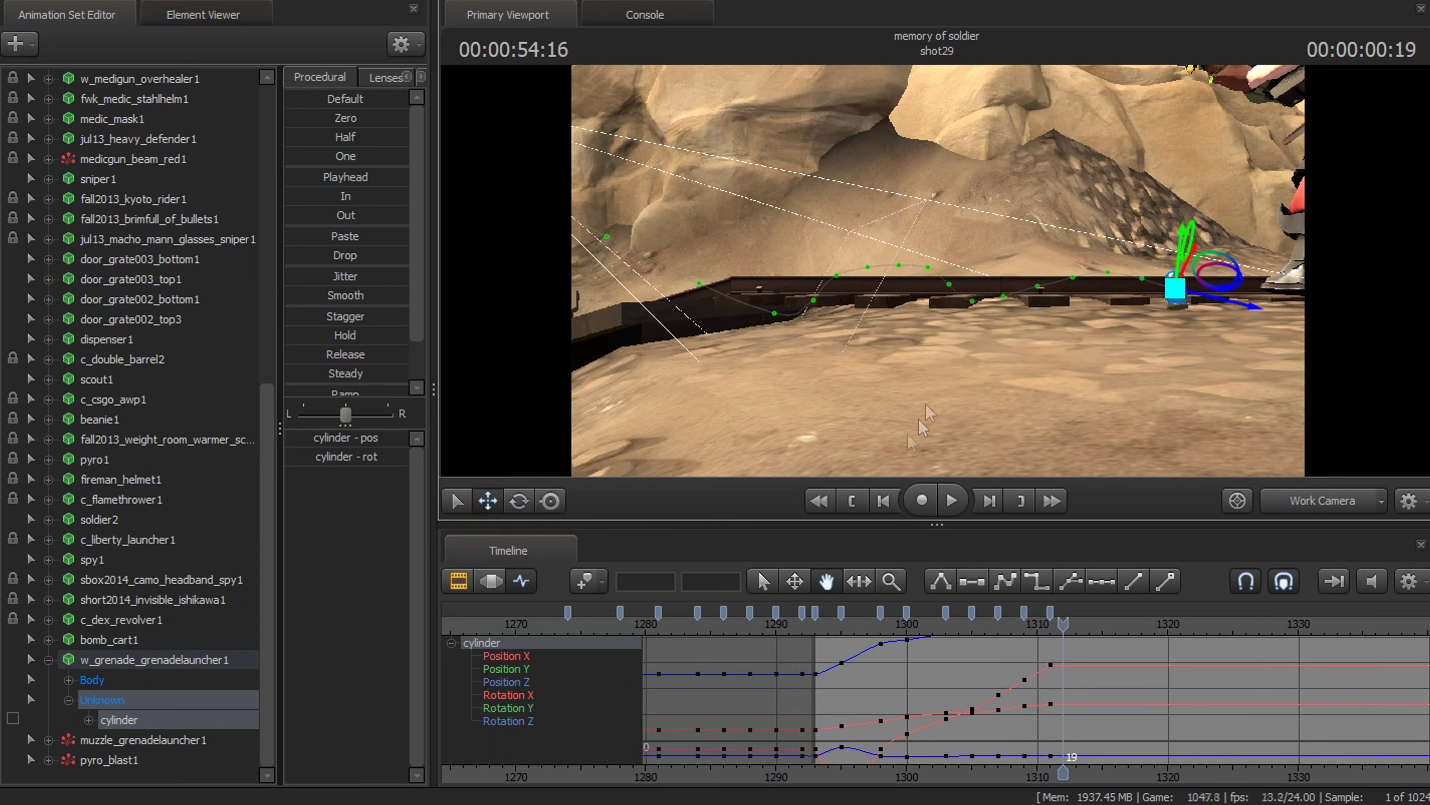
key("Right")
key("Right")
key("Right")
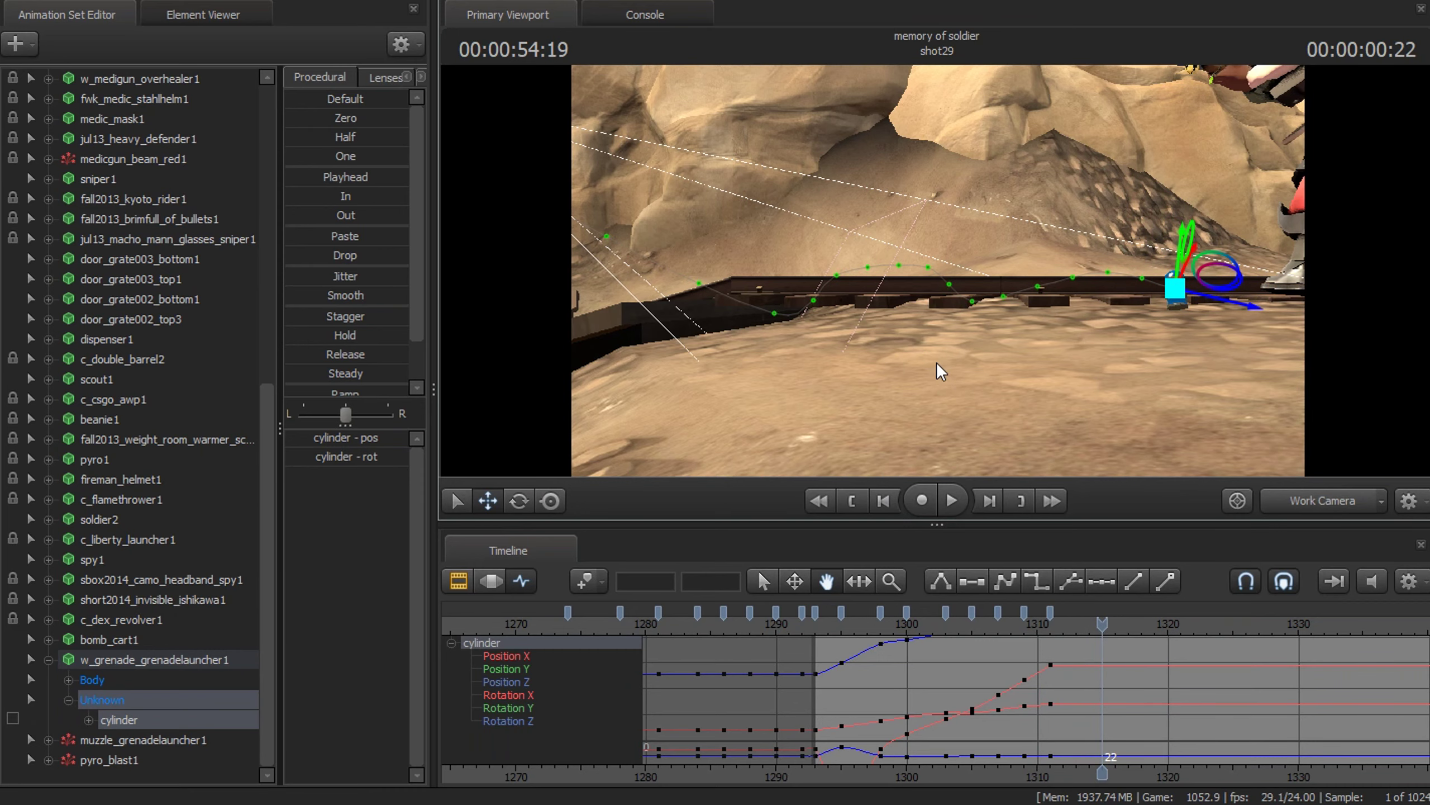
left_click(954, 500)
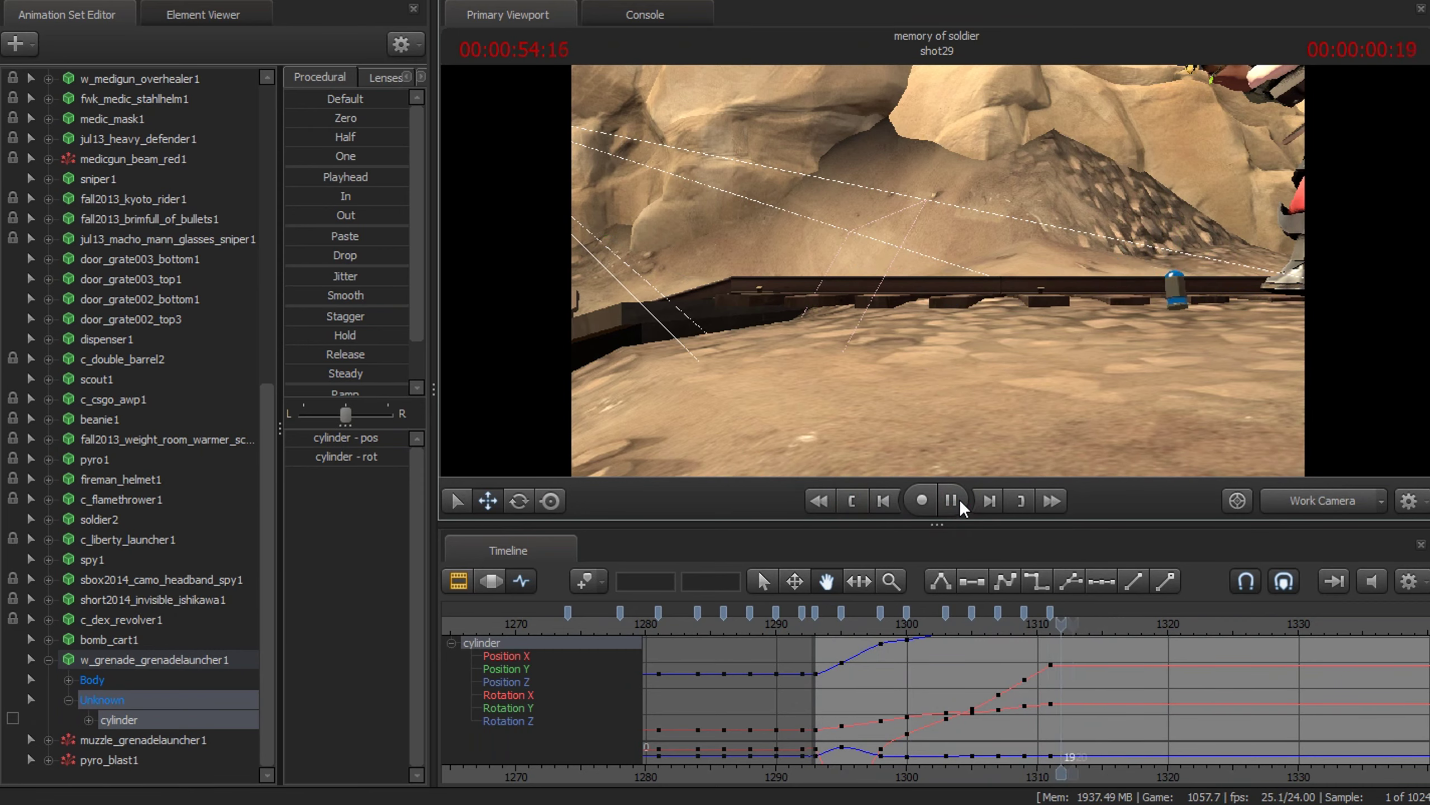
Step: Stop playback and scrub to the grenade's landing at frame 19
left_click(960, 499)
mouse_move(818, 623)
left_mouse_down()
mouse_move(1205, 633)
mouse_move(906, 633)
left_mouse_up()
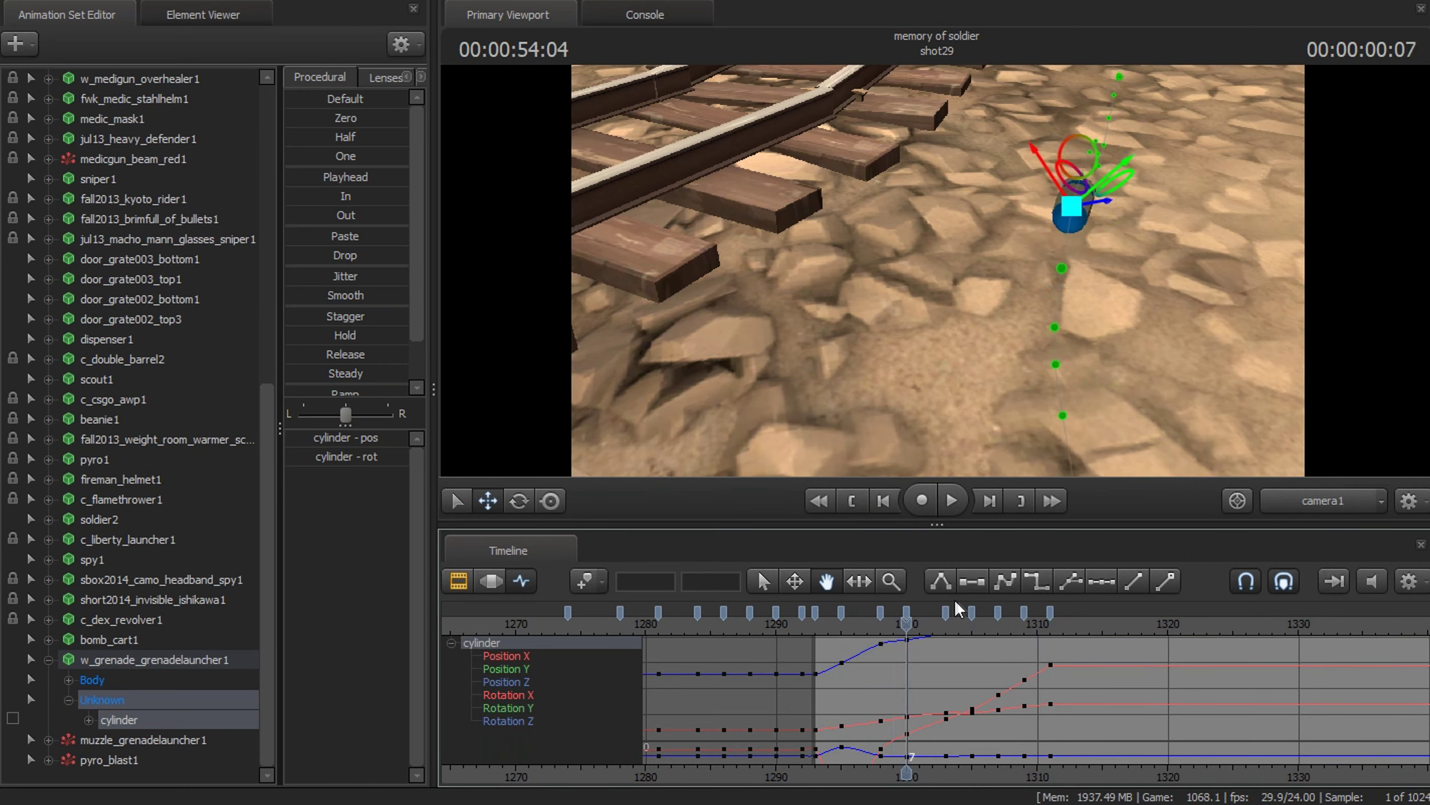
left_click(519, 499)
key("Right")
key("Right")
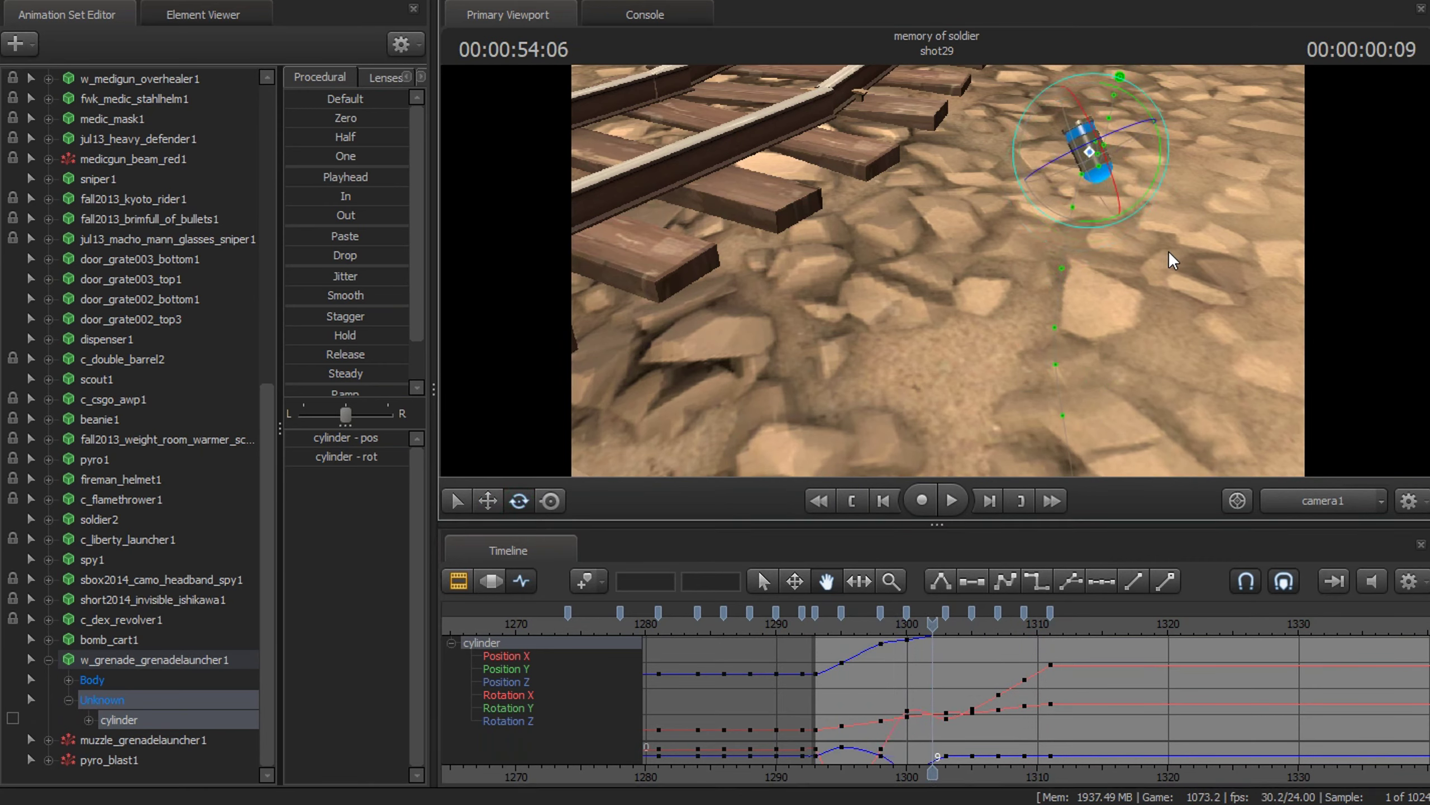
key("Right")
key("Right")
key("Right")
key("Right")
key("Right")
key("Right")
key("Right")
key("Right")
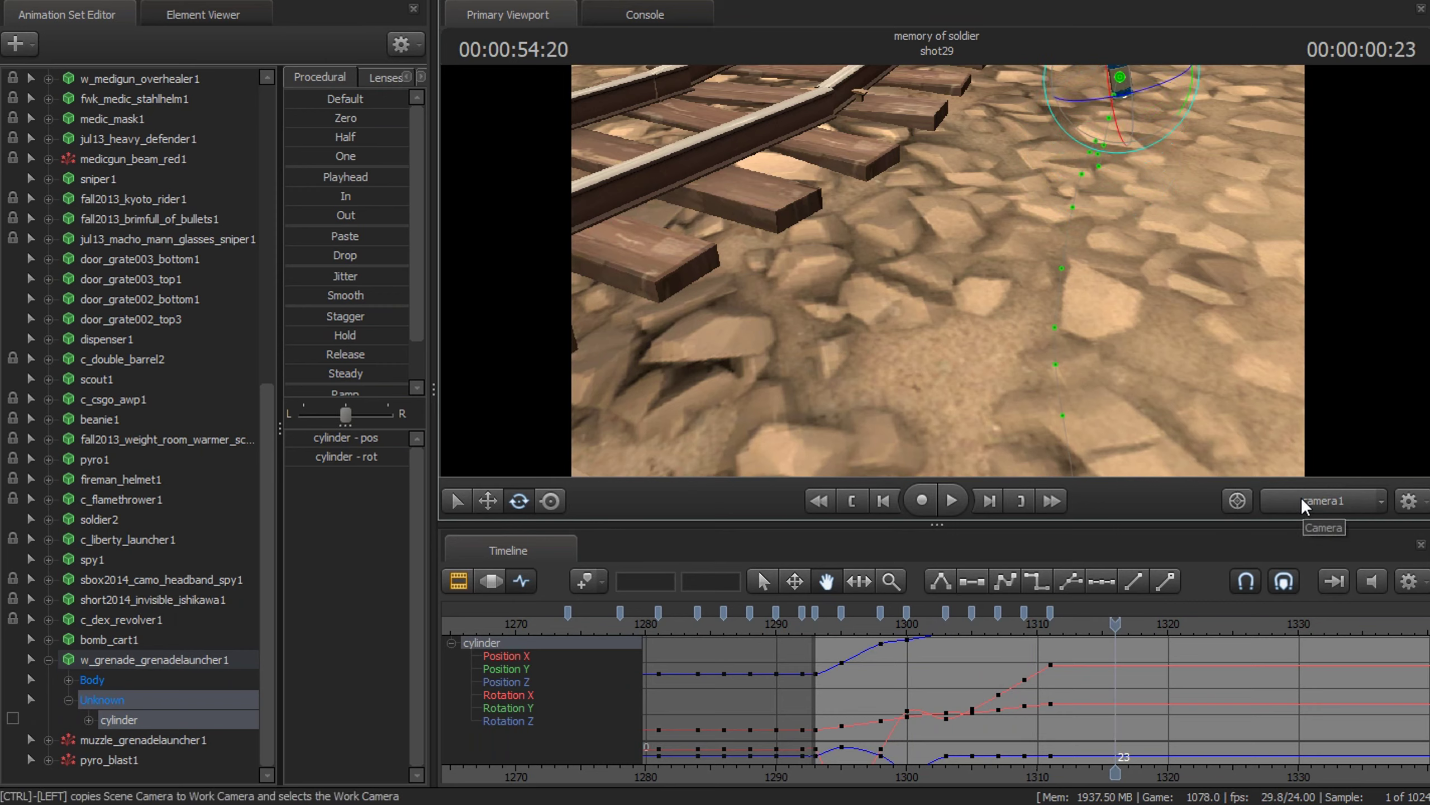
left_click_drag(1077, 624, 1062, 623)
Step: Switch the timeline to the Clip Editor at shot29's split point and return to the Work Camera
left_click(458, 584)
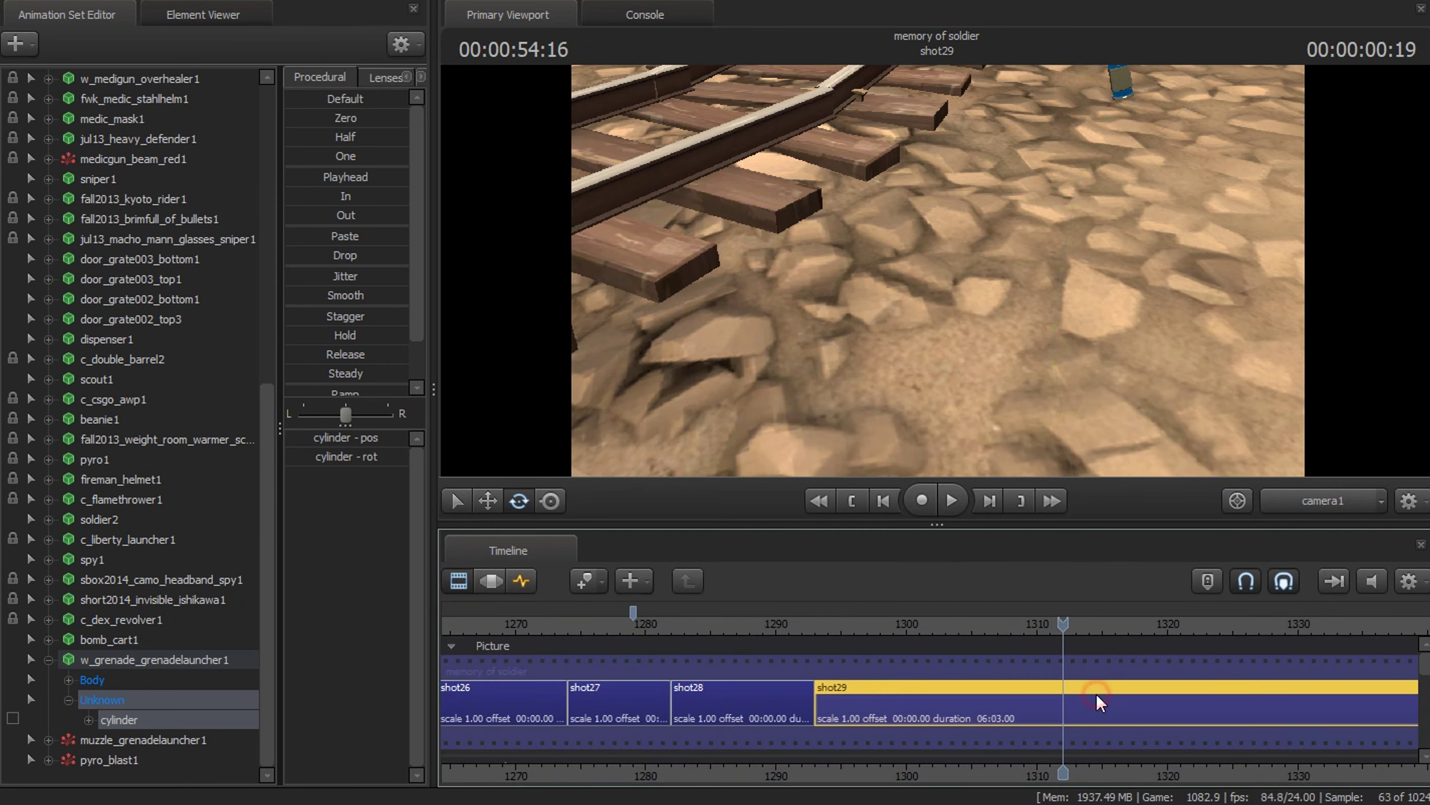
key("Left")
key("Left")
key("Left")
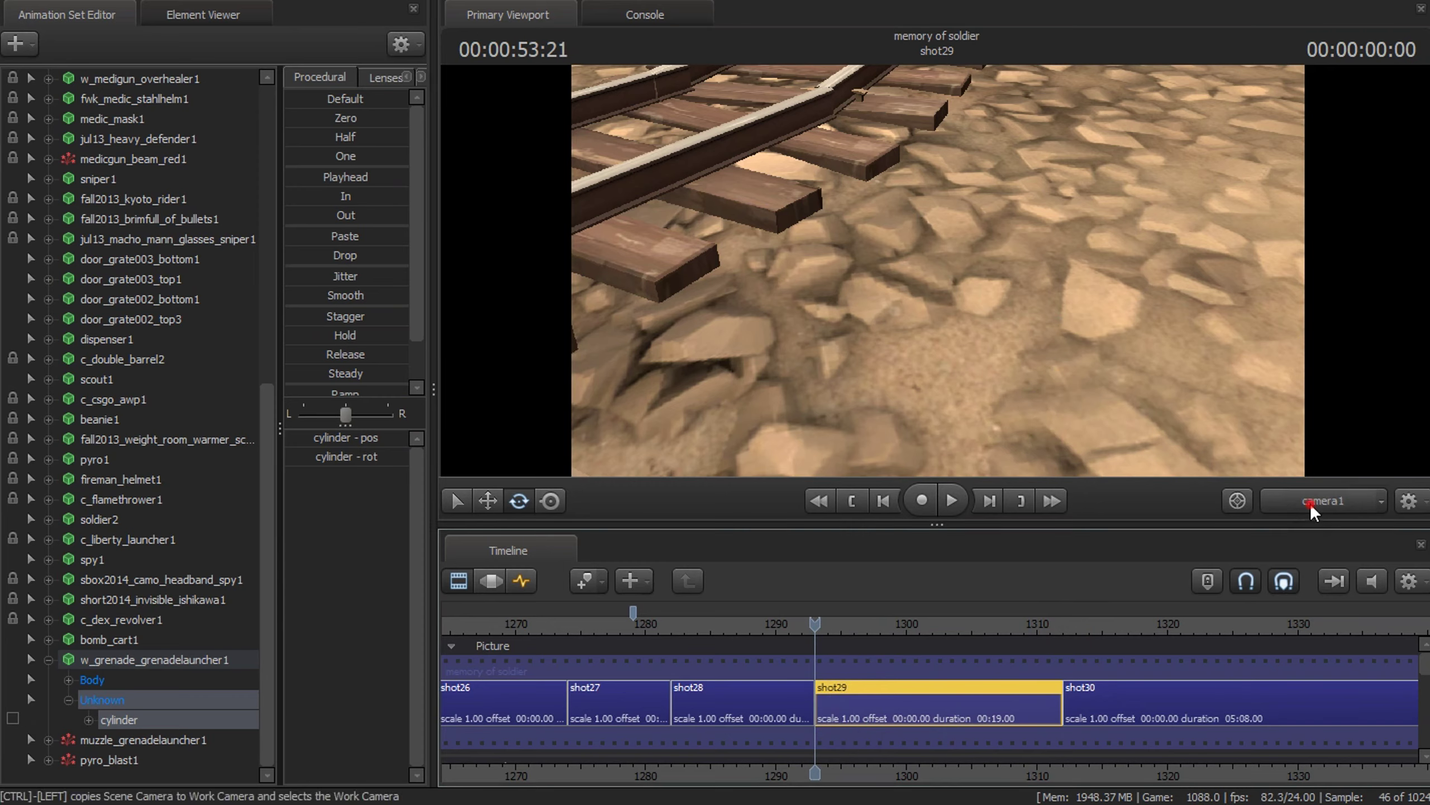
key("F4")
Step: Add the grenade_impact2 sound clip to the sound track under the first bounce
key("Right")
key("Right")
key("Right")
scroll(1425, 669, "down", 3)
right_click(1187, 666)
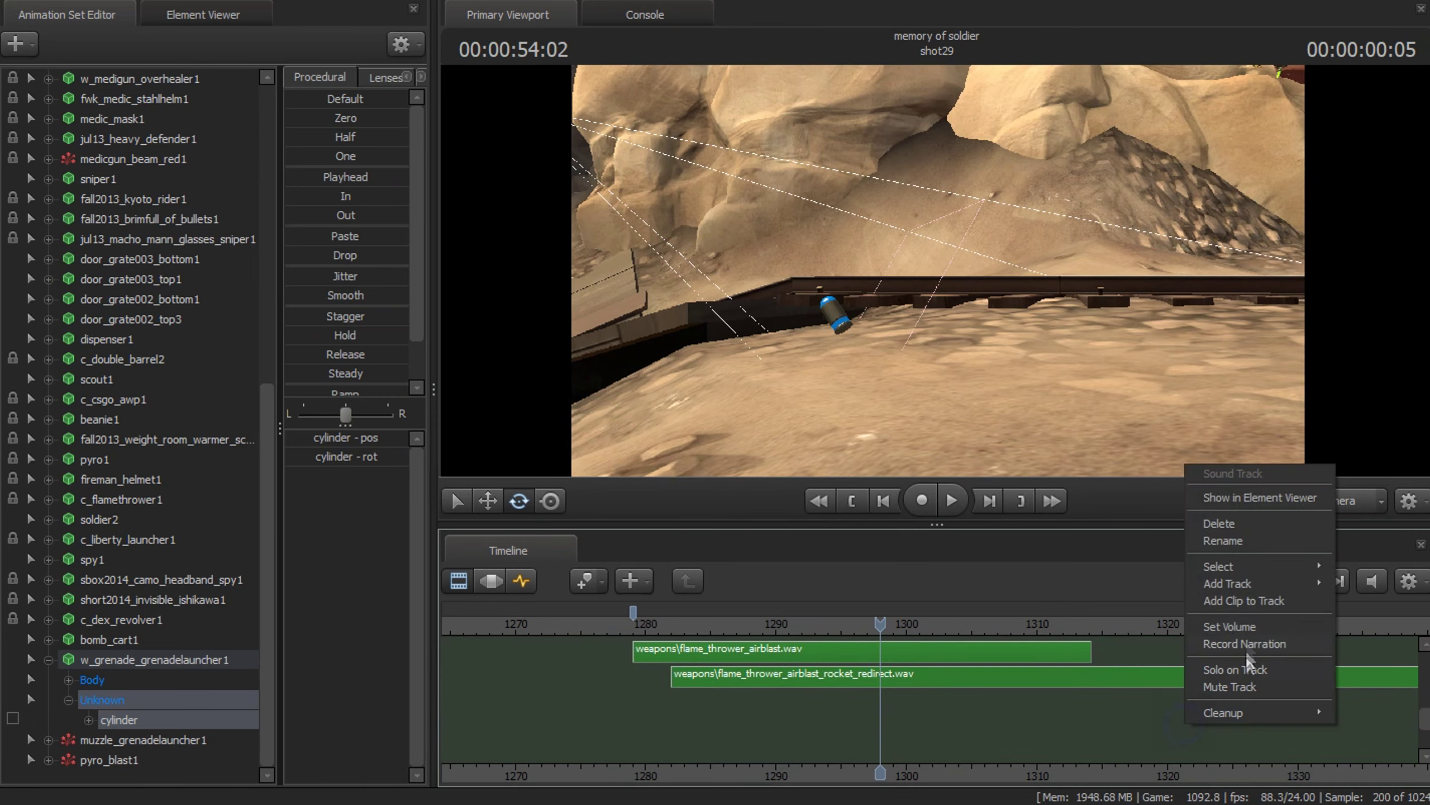
left_click(1252, 600)
type("grenade")
left_click(671, 431)
left_click(613, 586)
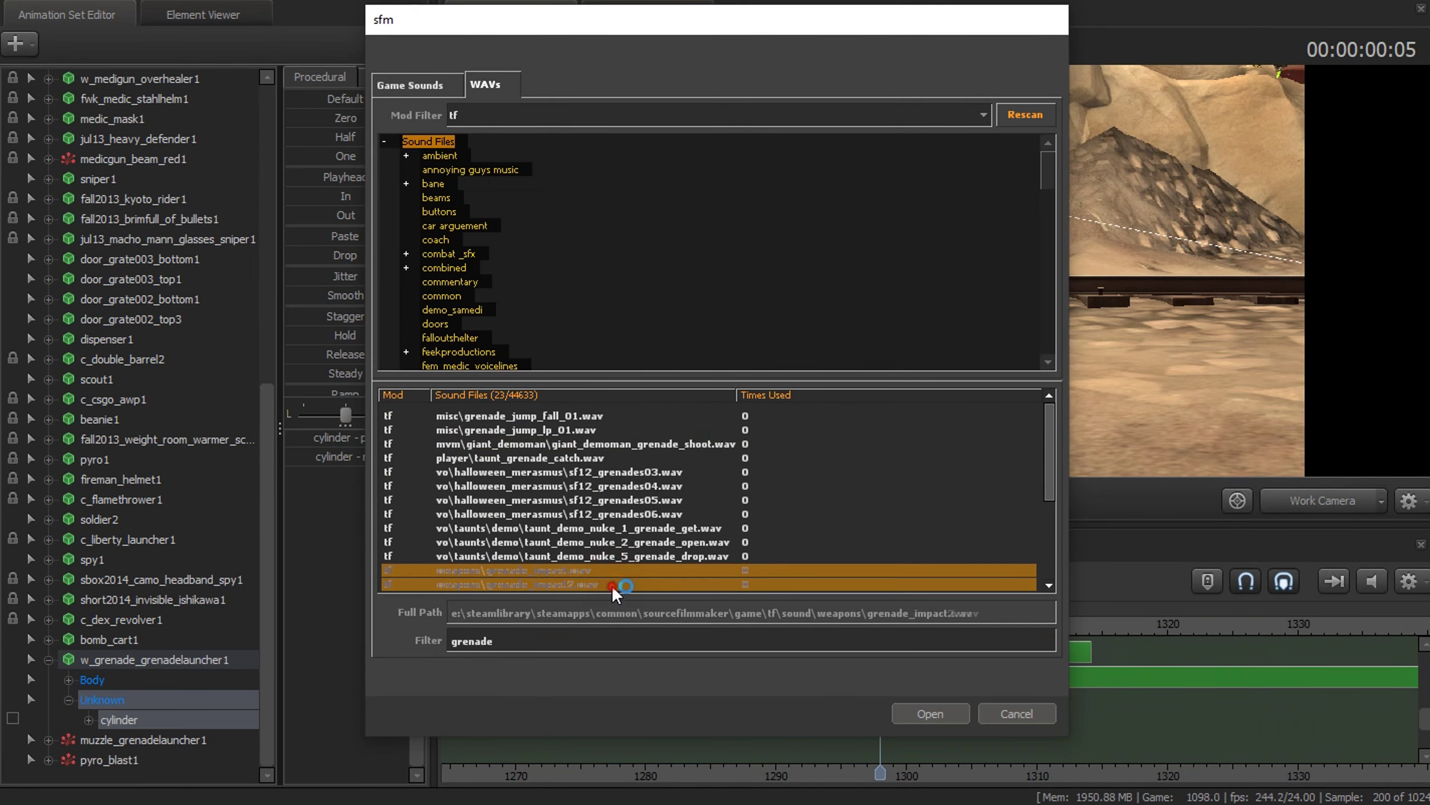
scroll(613, 586, "down", 3)
left_click(929, 713)
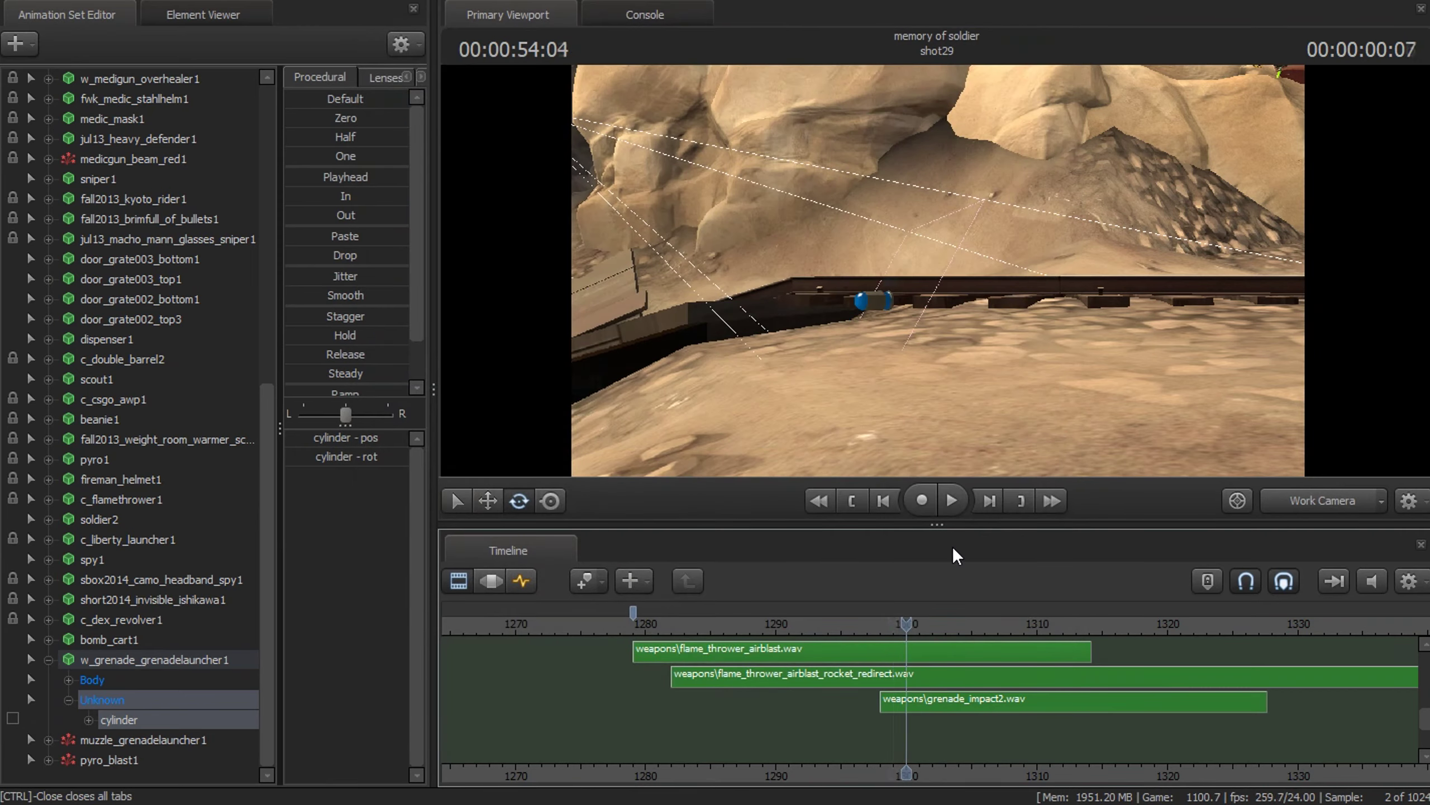
Step: Add grenade_impact and grenade_impact3 at later bounce points and play the shot with sounds
right_click(1075, 754)
left_click(1151, 583)
left_click(670, 440)
left_click(943, 714)
key("Right")
key("Right")
key("Right")
key("Right")
key("Right")
key("Right")
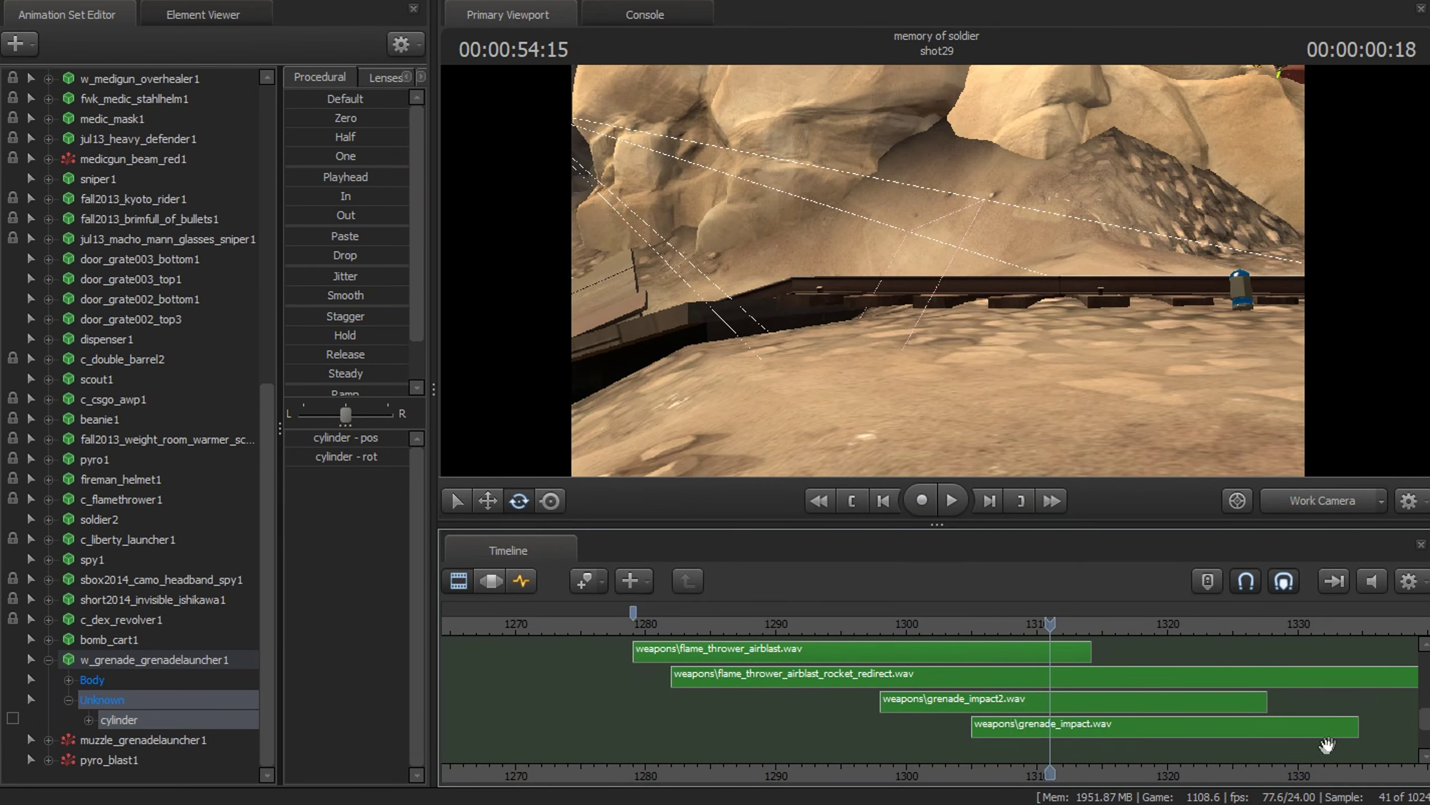
right_click(1326, 745)
left_click(1341, 505)
left_click(670, 476)
left_click(944, 714)
left_click(883, 500)
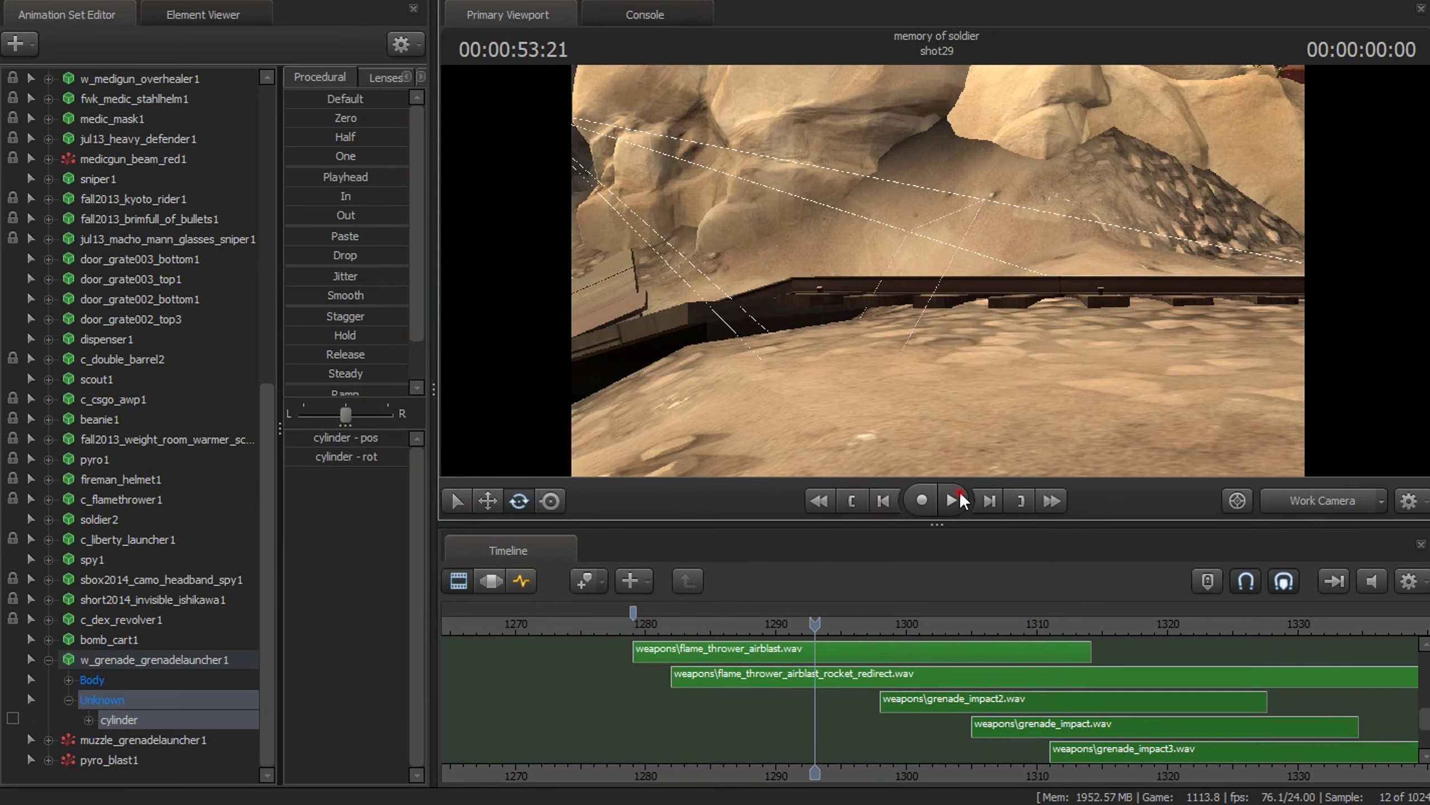
left_click(959, 499)
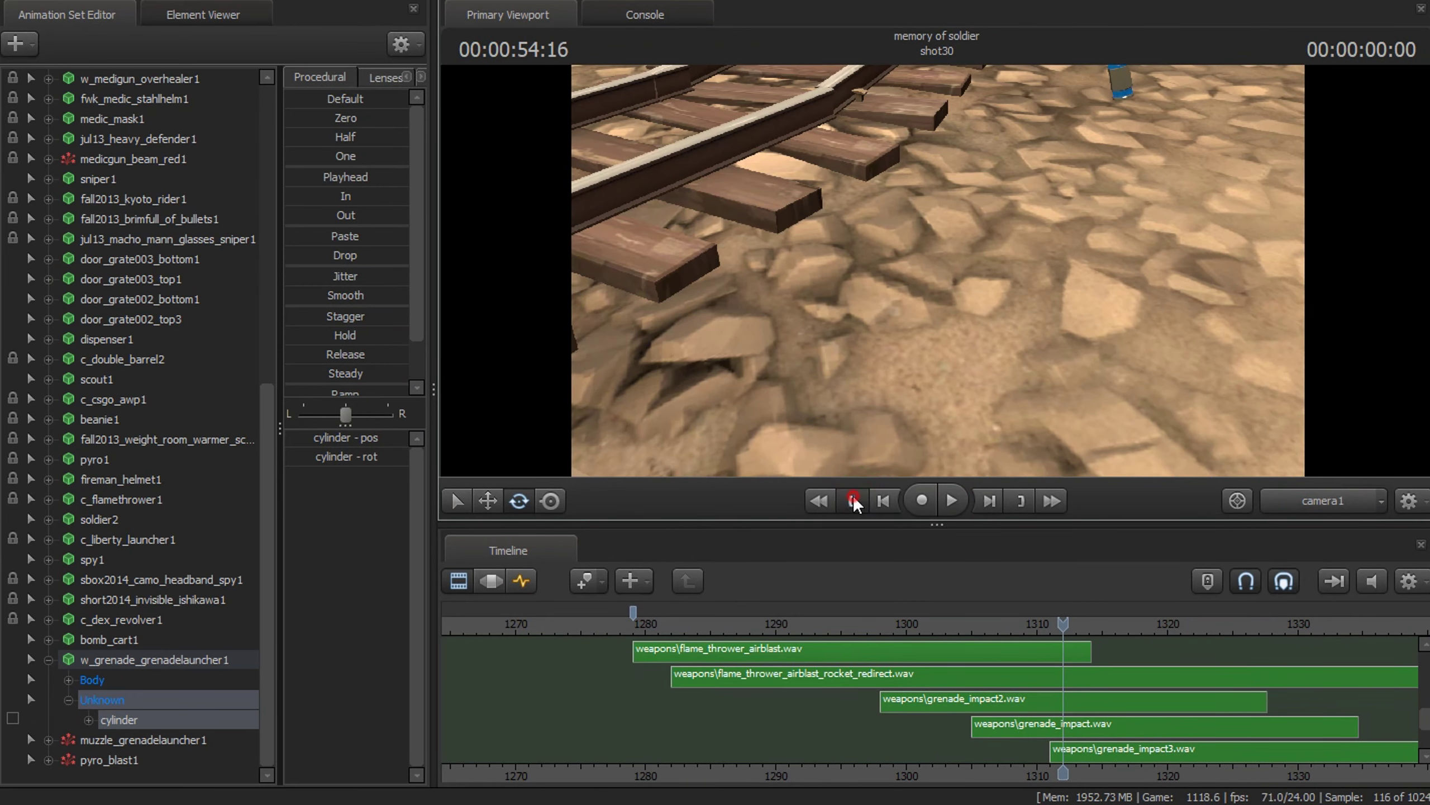
scroll(1422, 648, "up", 3)
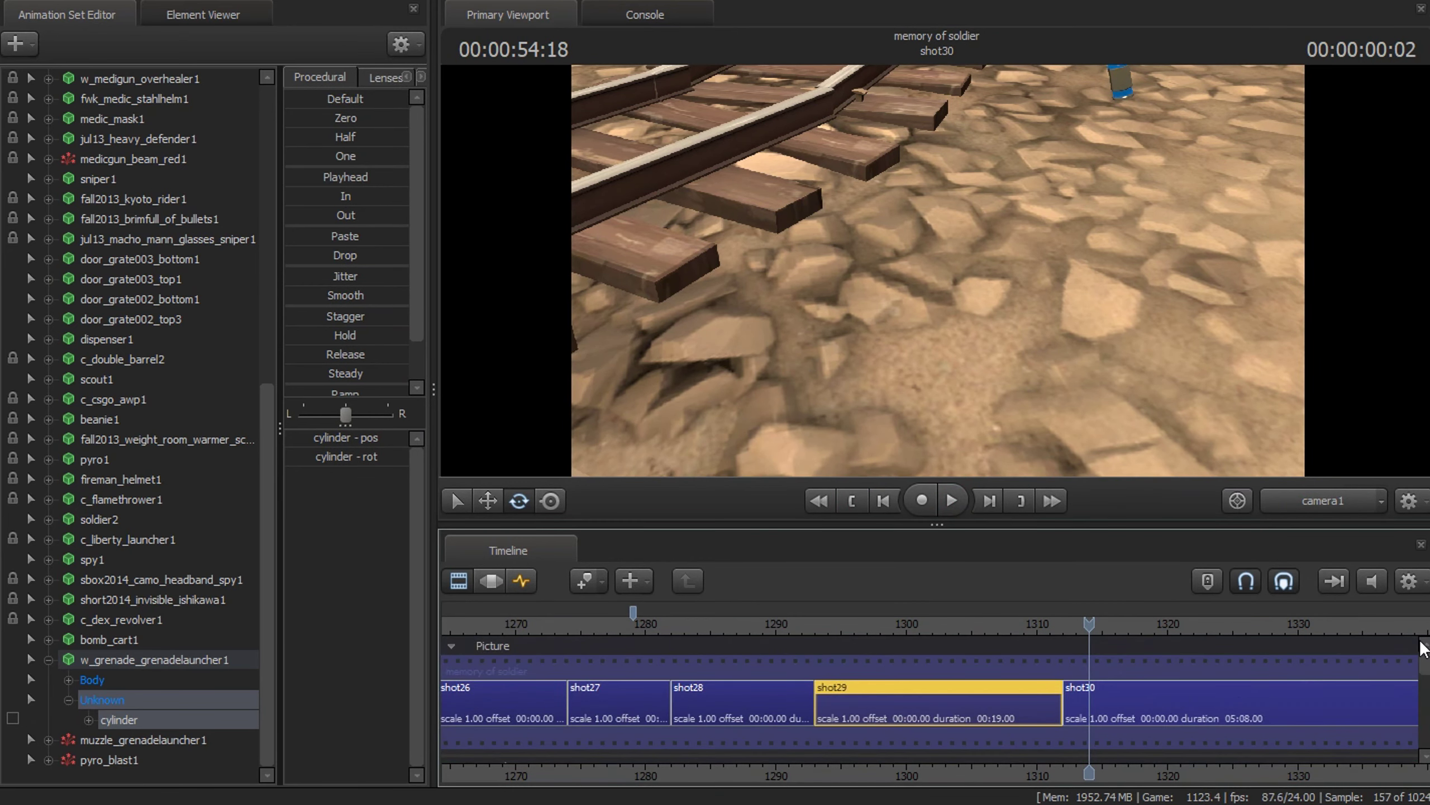
Step: At the start of shot30, fly camera1 down low beside the rails
left_click(852, 500)
left_click(490, 581)
scroll(104, 219, "up", 8)
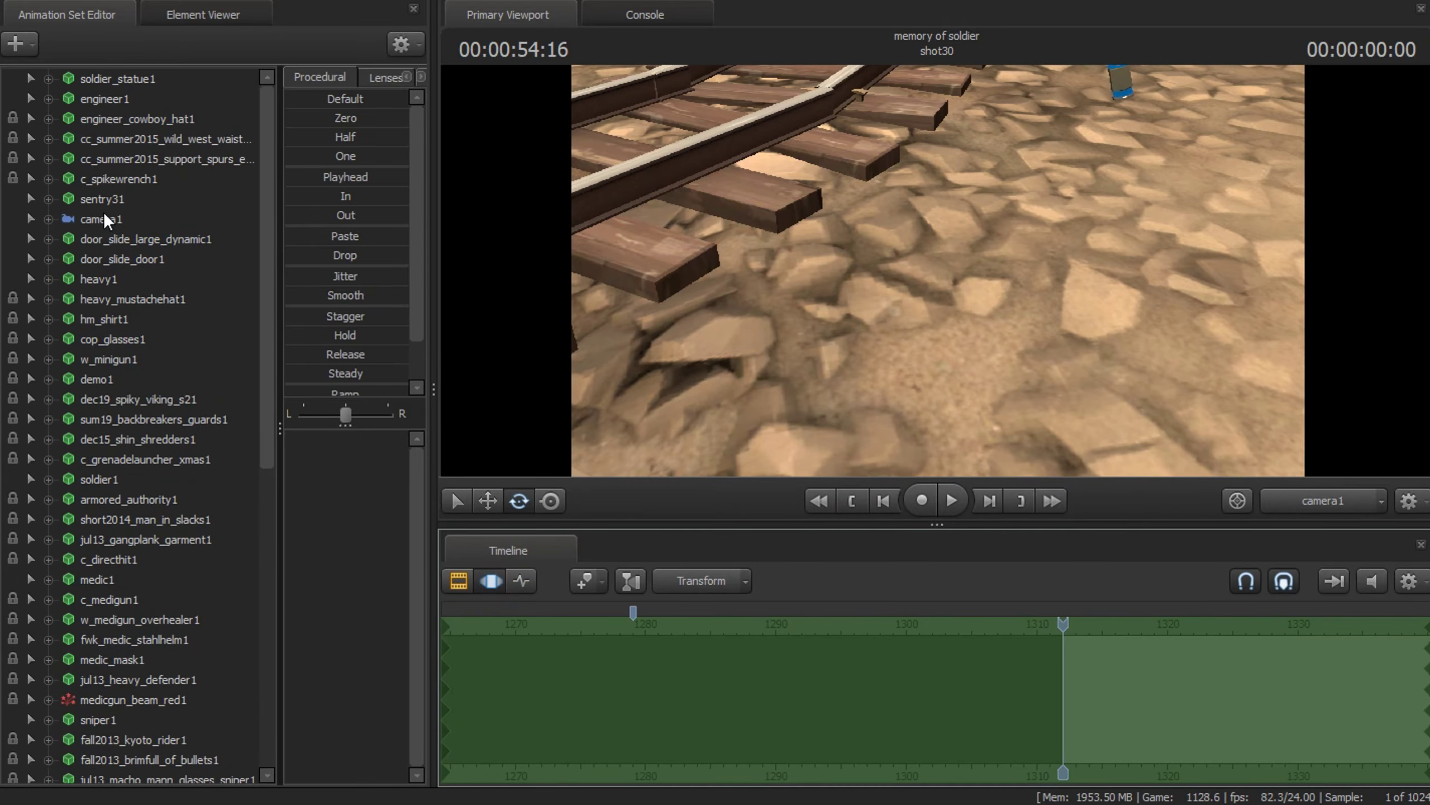
left_click(104, 220)
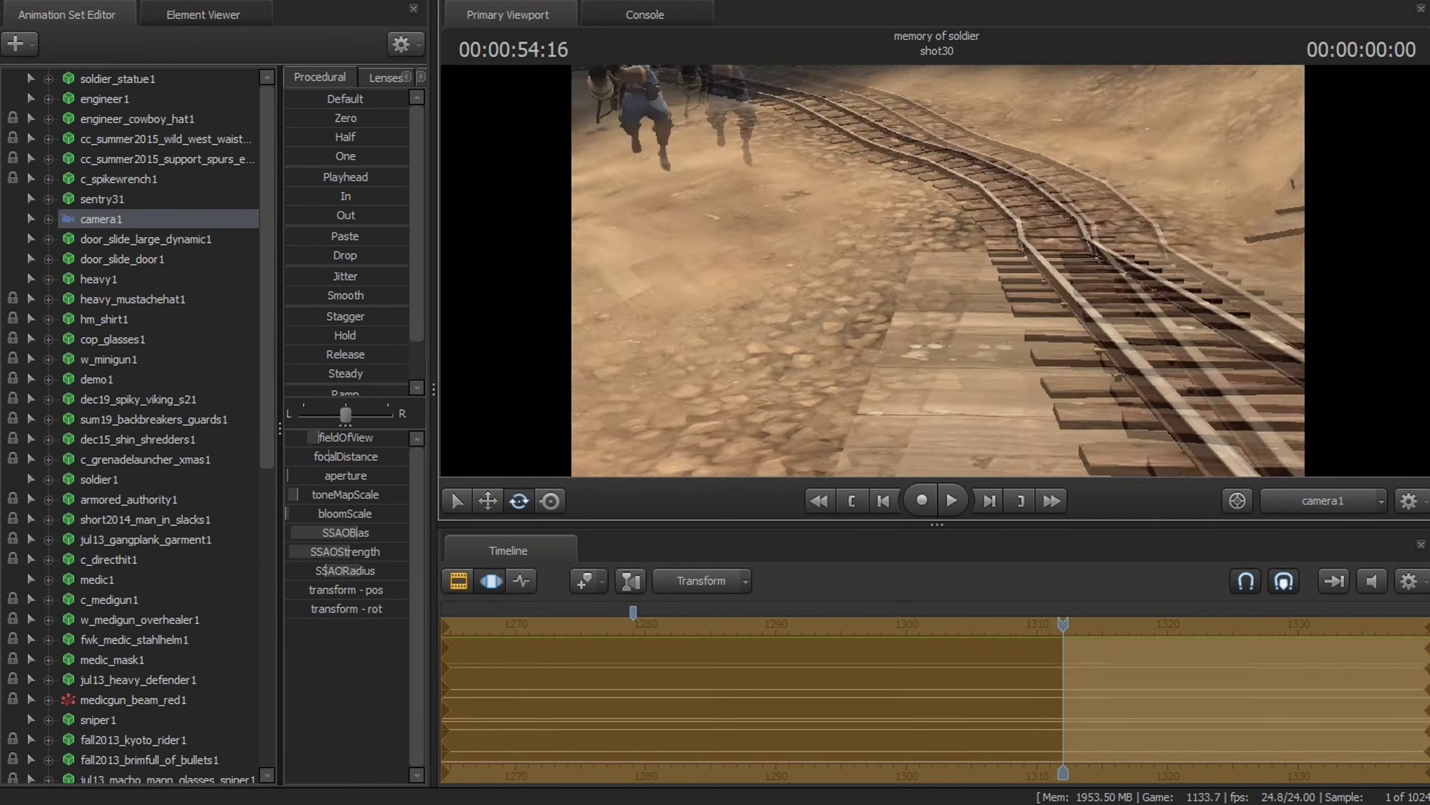
left_click_drag(939, 271, 894, 335)
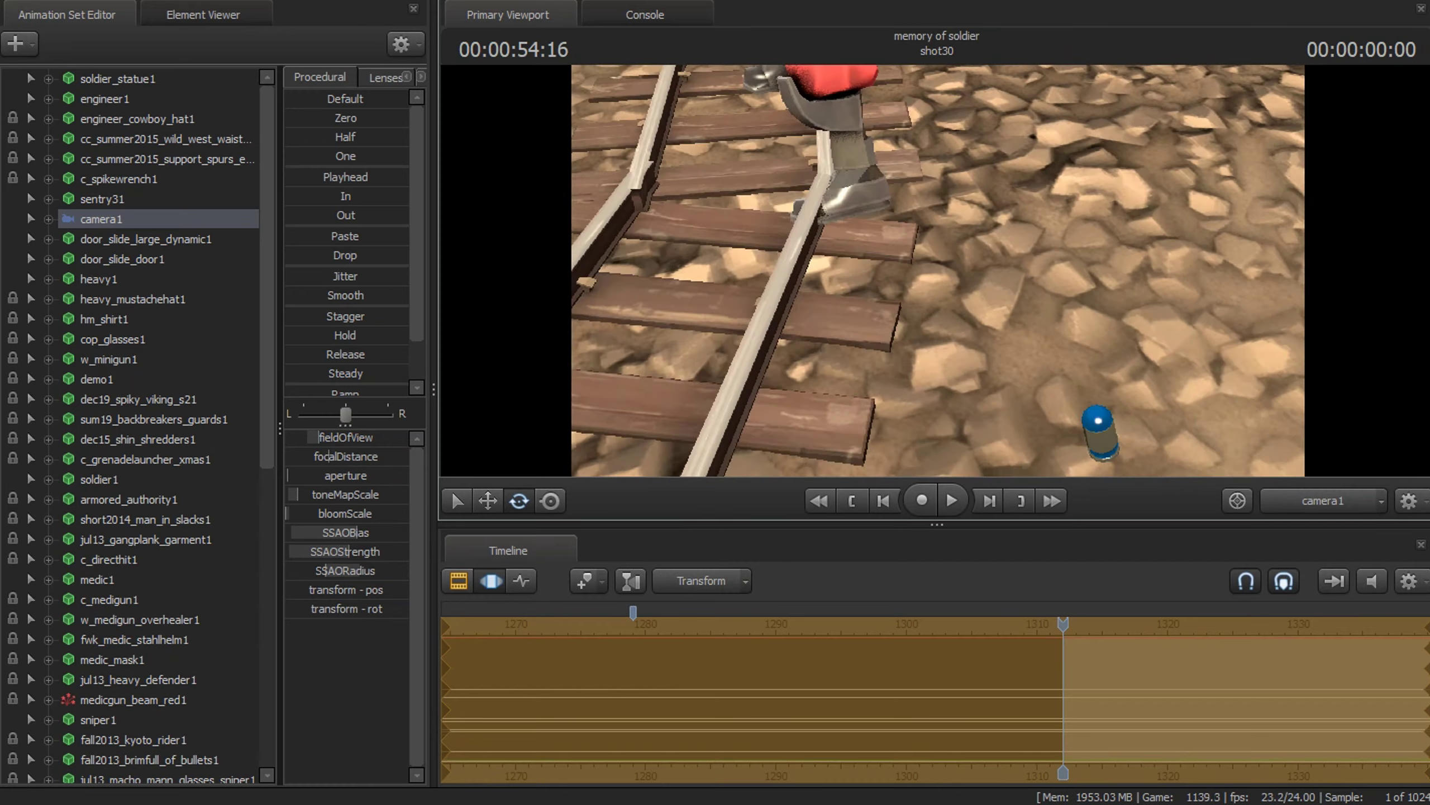
left_click_drag(938, 271, 523, 582)
key("F3")
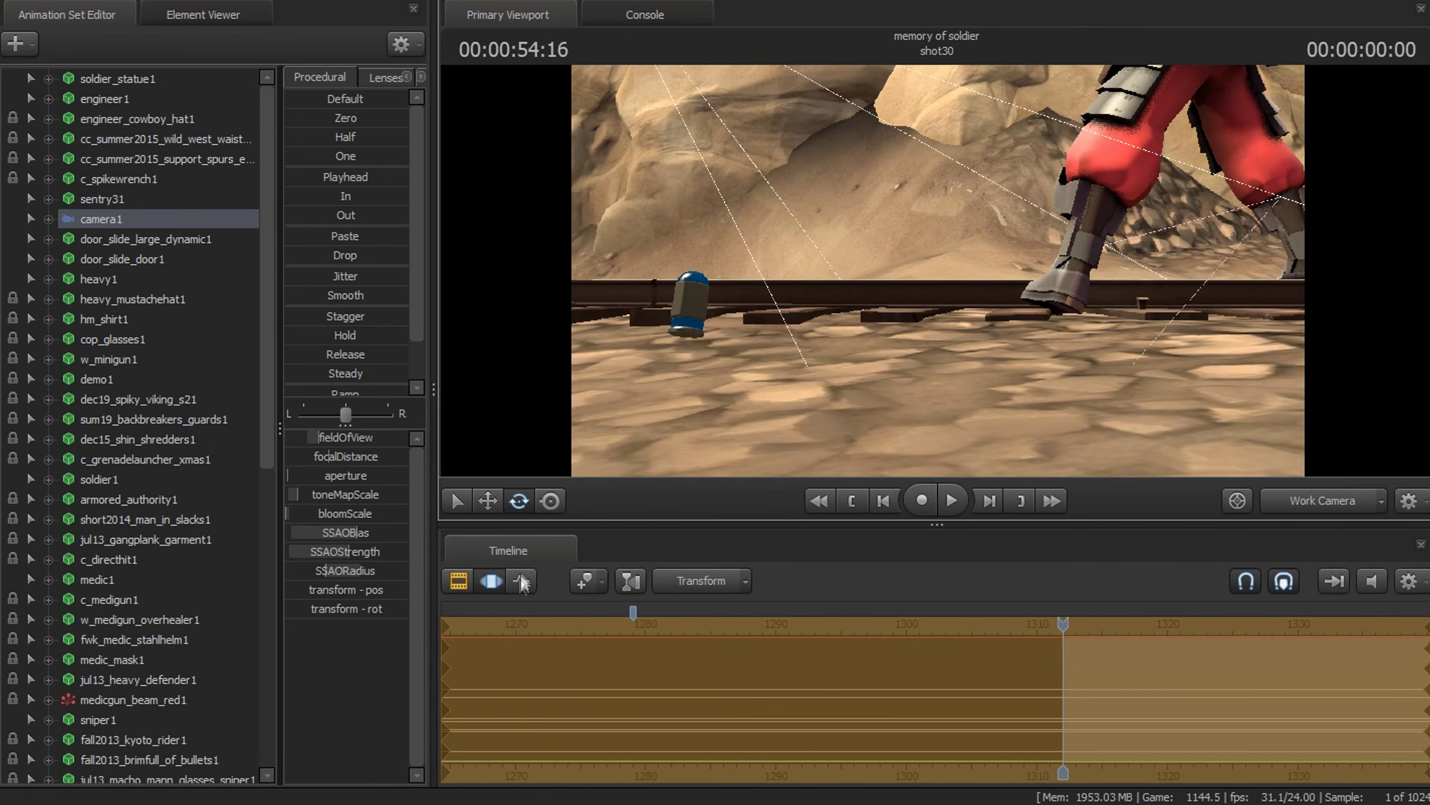
Step: Key the grenade cylinder sliding right along the track toward the boot over the first frames
left_click(522, 582)
left_click(690, 300)
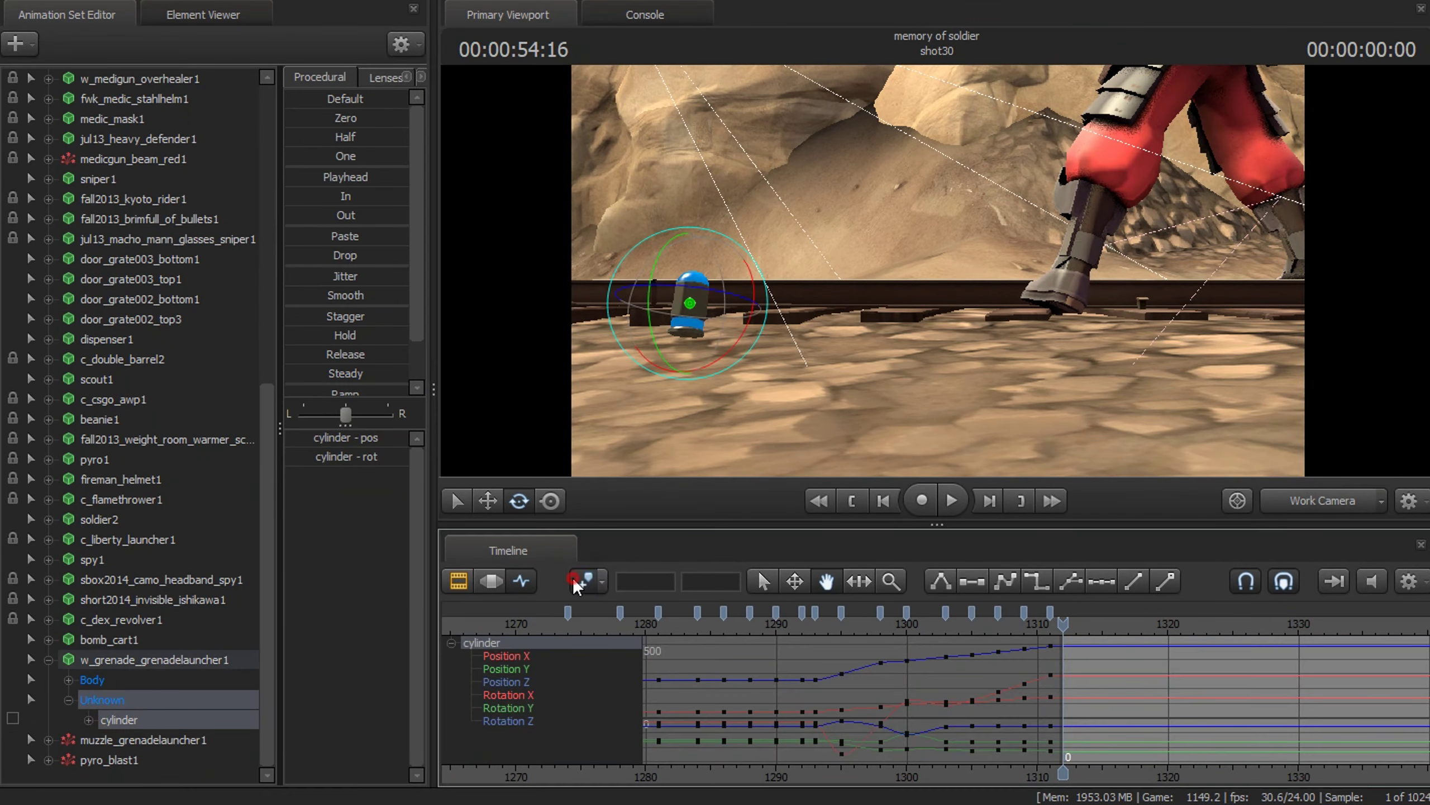
key("w")
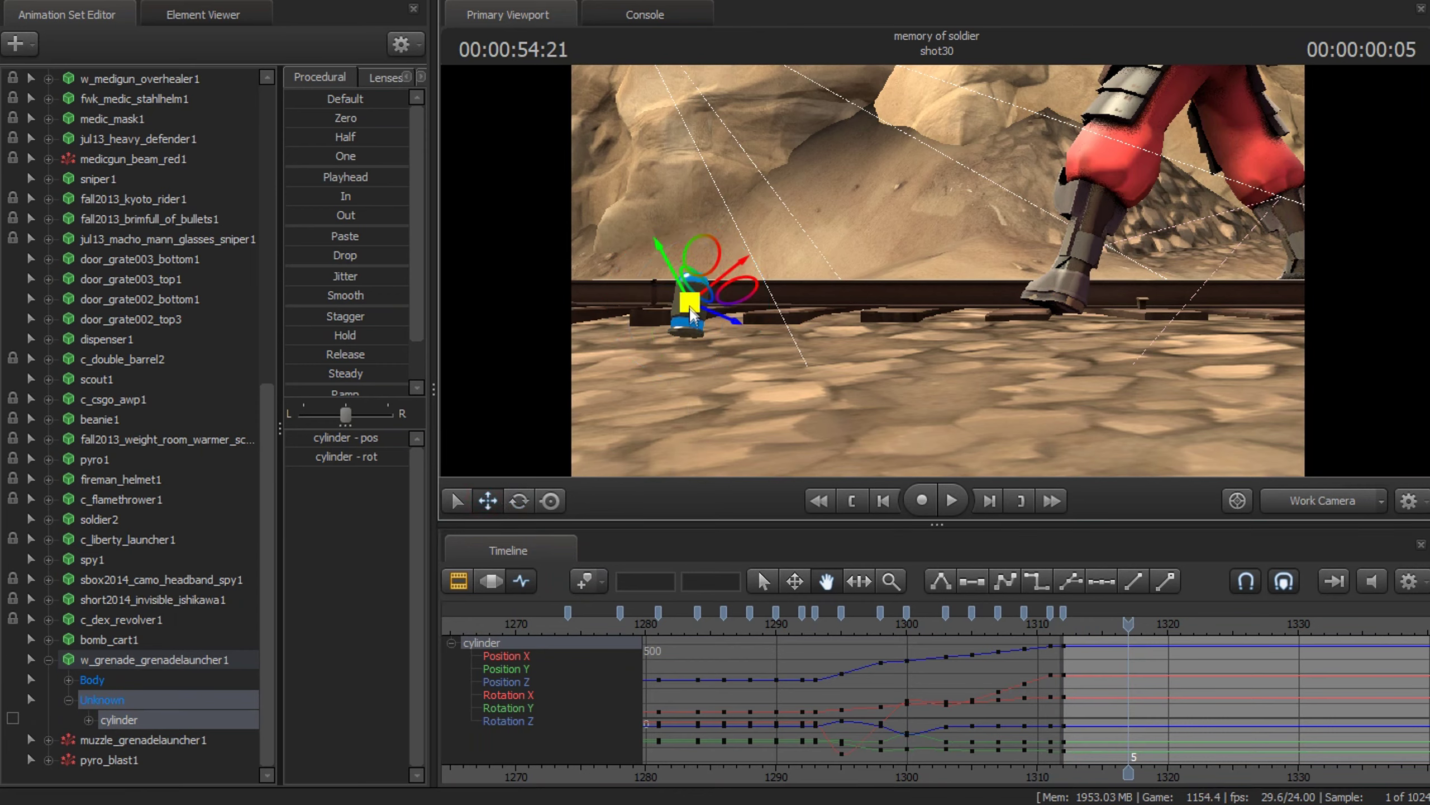
mouse_move(690, 316)
left_mouse_down()
mouse_move(862, 233)
mouse_move(916, 239)
mouse_move(985, 195)
left_mouse_up()
key("e")
key("Left")
key("Left")
key("Left")
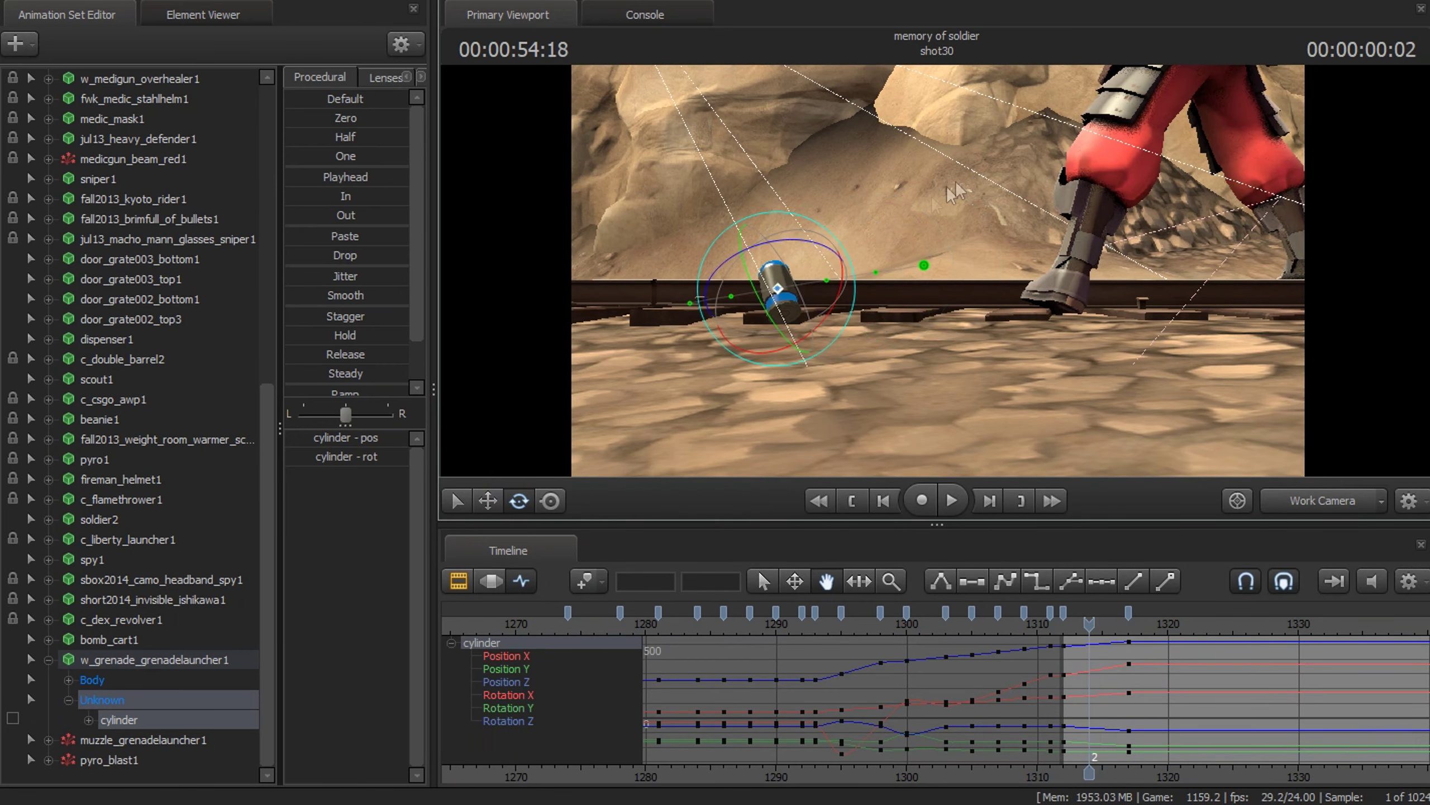
key("w")
key("Right")
key("Right")
mouse_move(773, 280)
left_mouse_down()
mouse_move(923, 265)
mouse_move(974, 327)
mouse_move(1084, 269)
left_mouse_up()
key("Right")
Step: Tilt the grenade mid-travel so it tumbles between the position keys
key("Right")
key("Right")
key("Right")
key("Right")
key("Right")
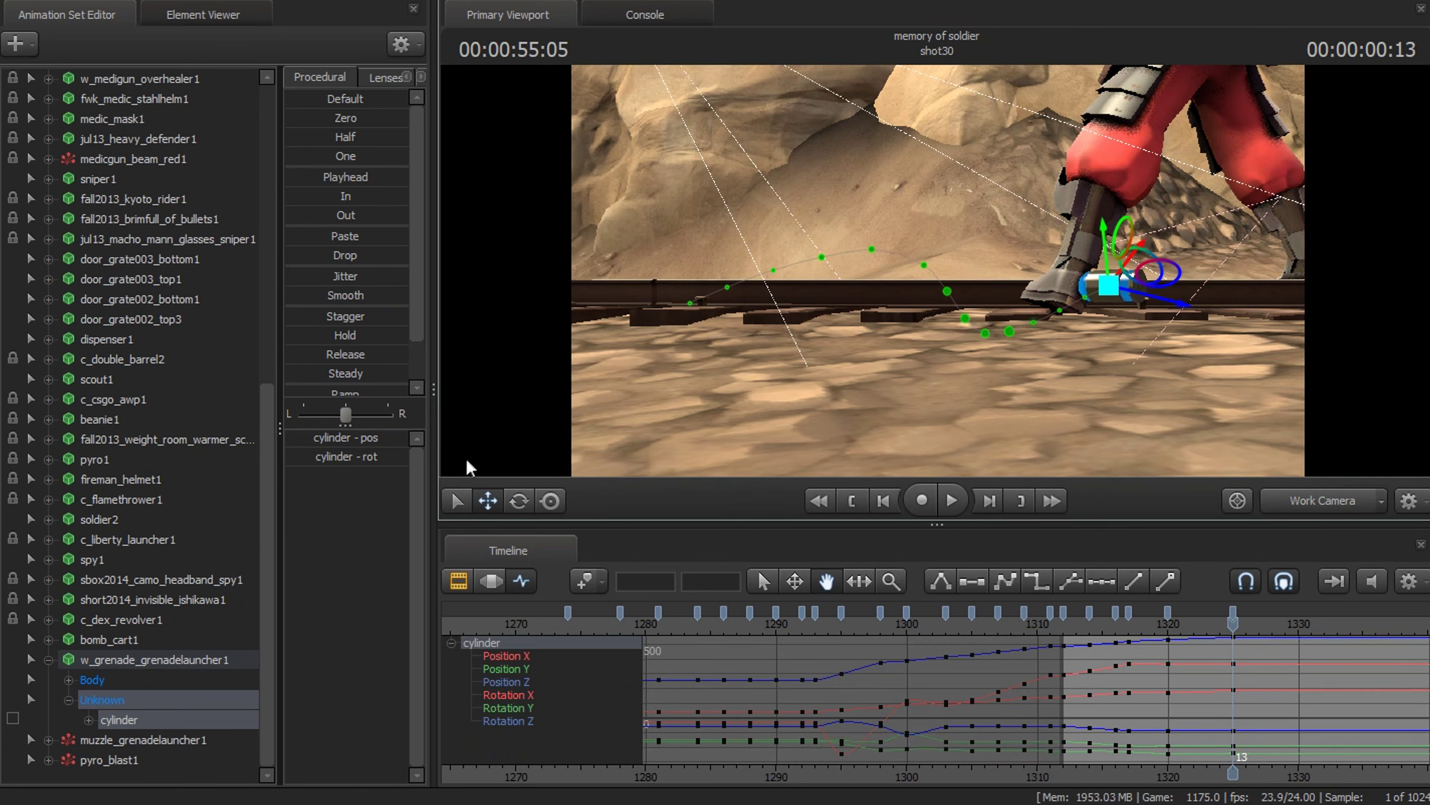
key("e")
key("Left")
key("Left")
key("Left")
left_click_drag(1033, 321, 1072, 308)
key("Right")
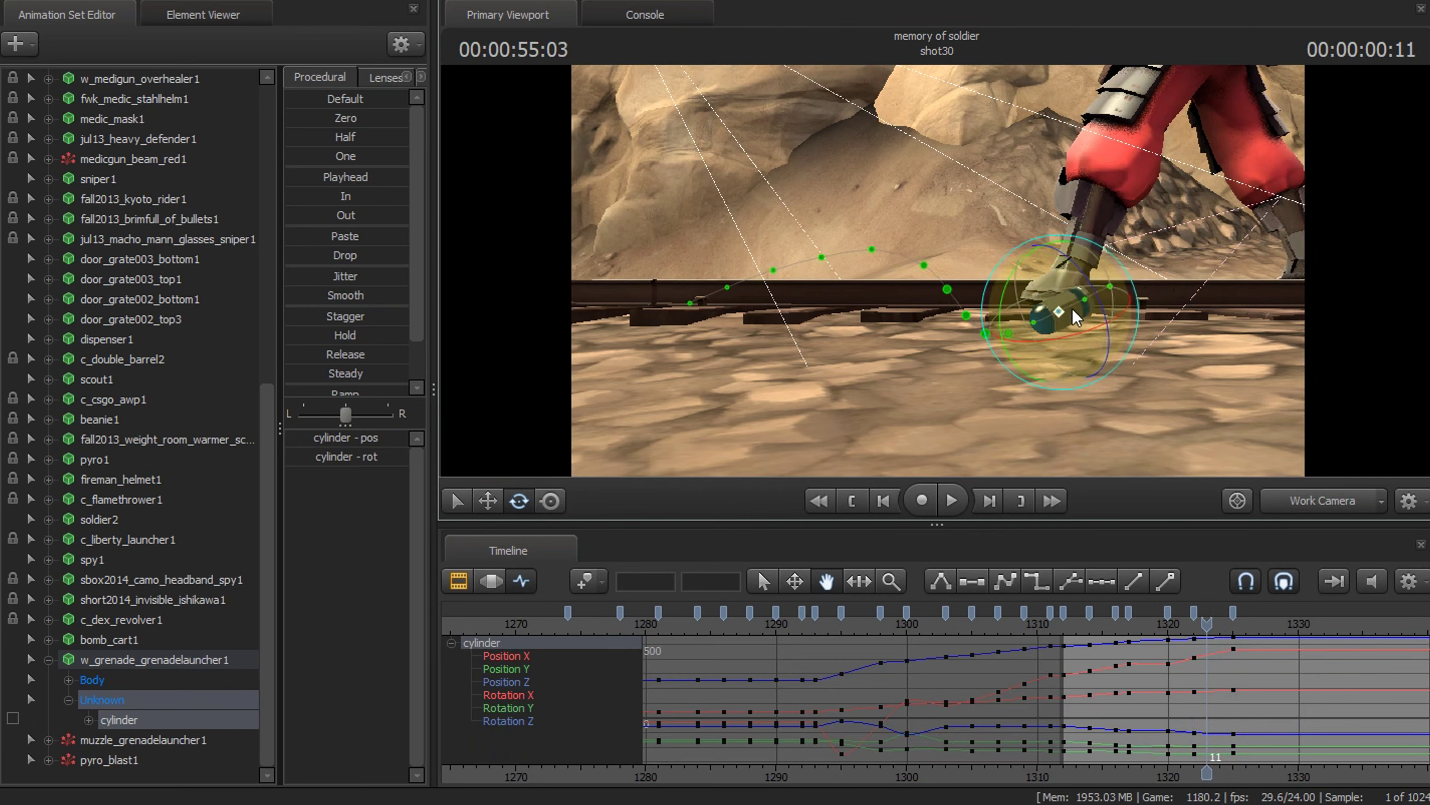
key("Right")
key("Right")
key("Left")
key("Left")
key("Left")
key("Left")
key("Left")
key("Left")
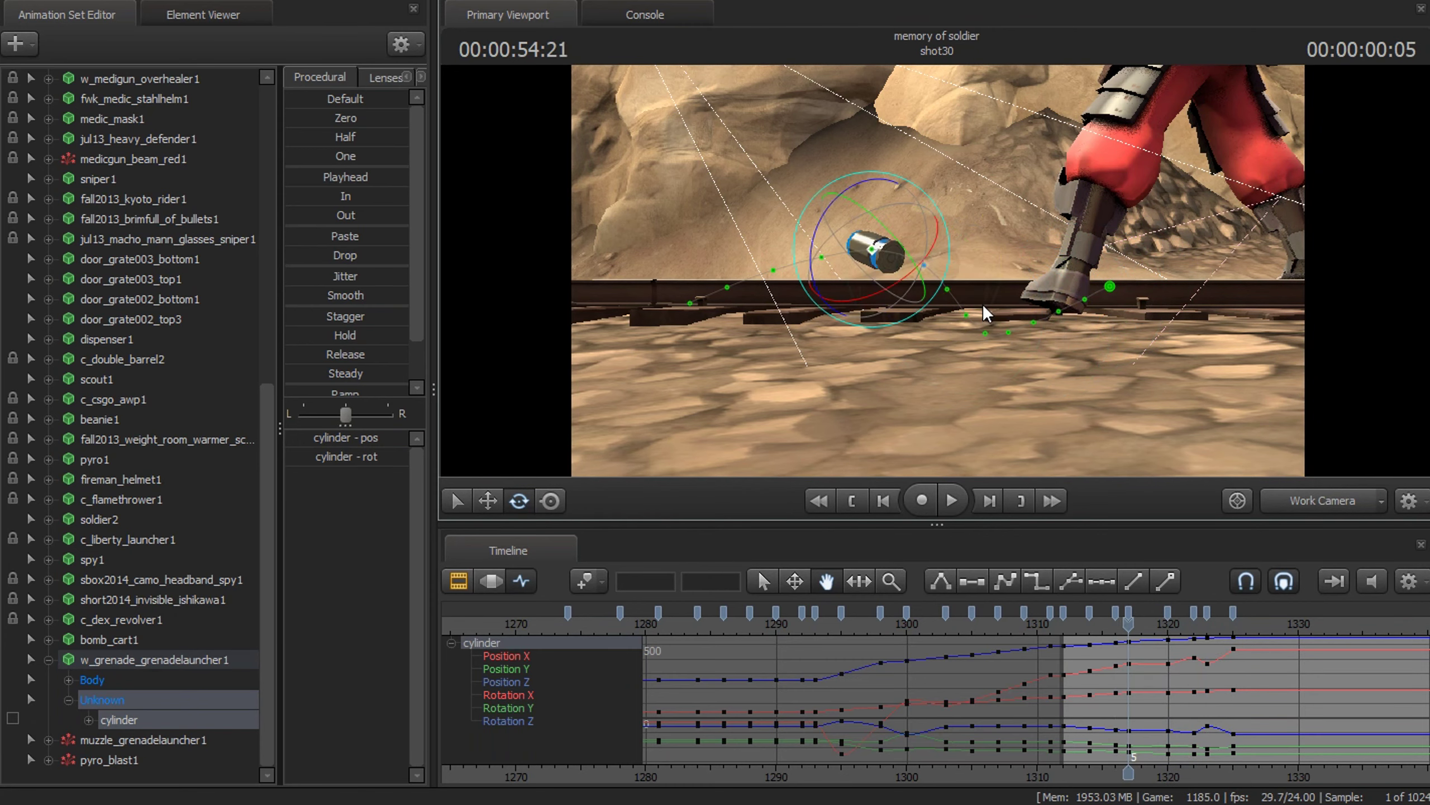
key("Right")
key("Right")
key("Right")
Step: Tip the grenade over against Pyro's boot by frame 14 and play shot30 back
key("w")
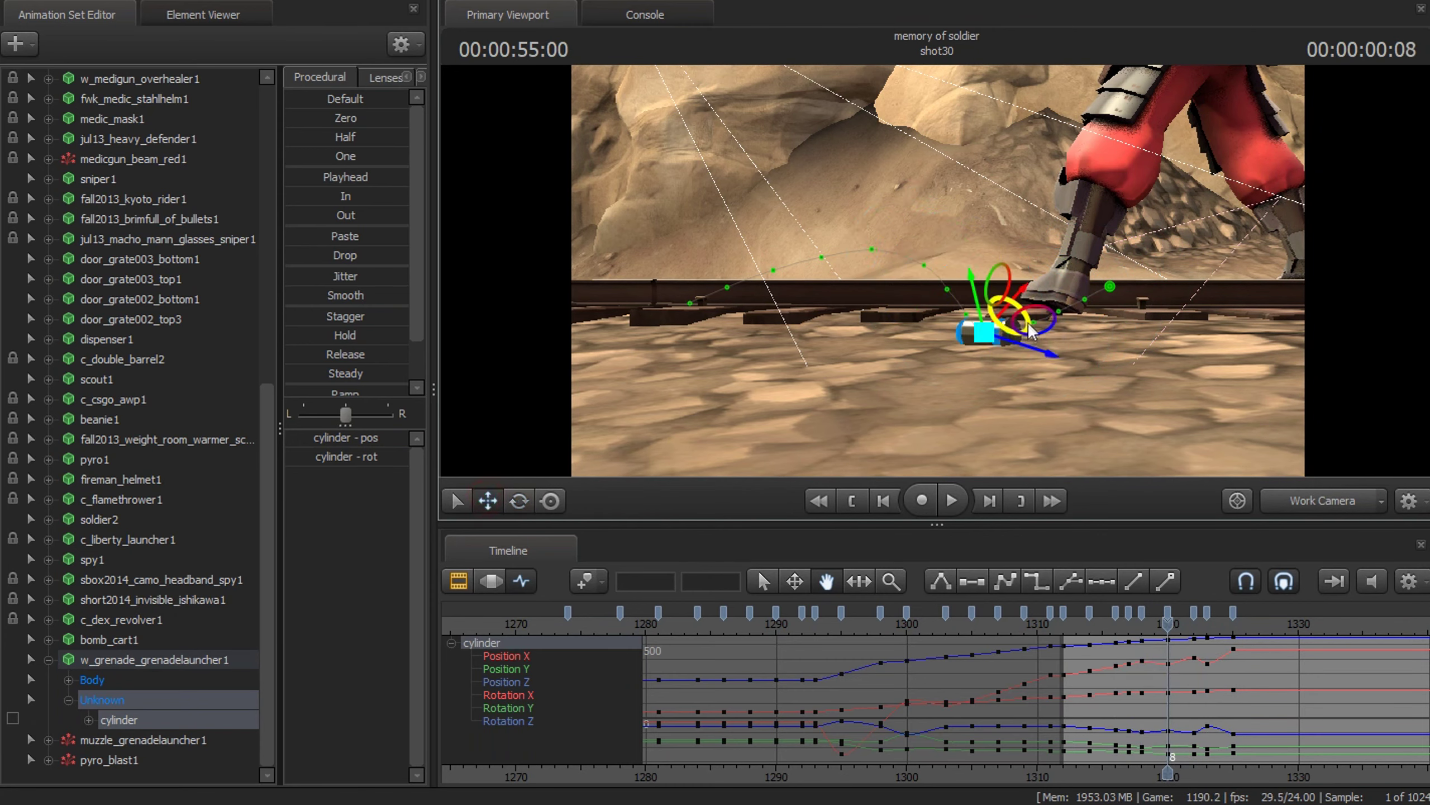
key("Right")
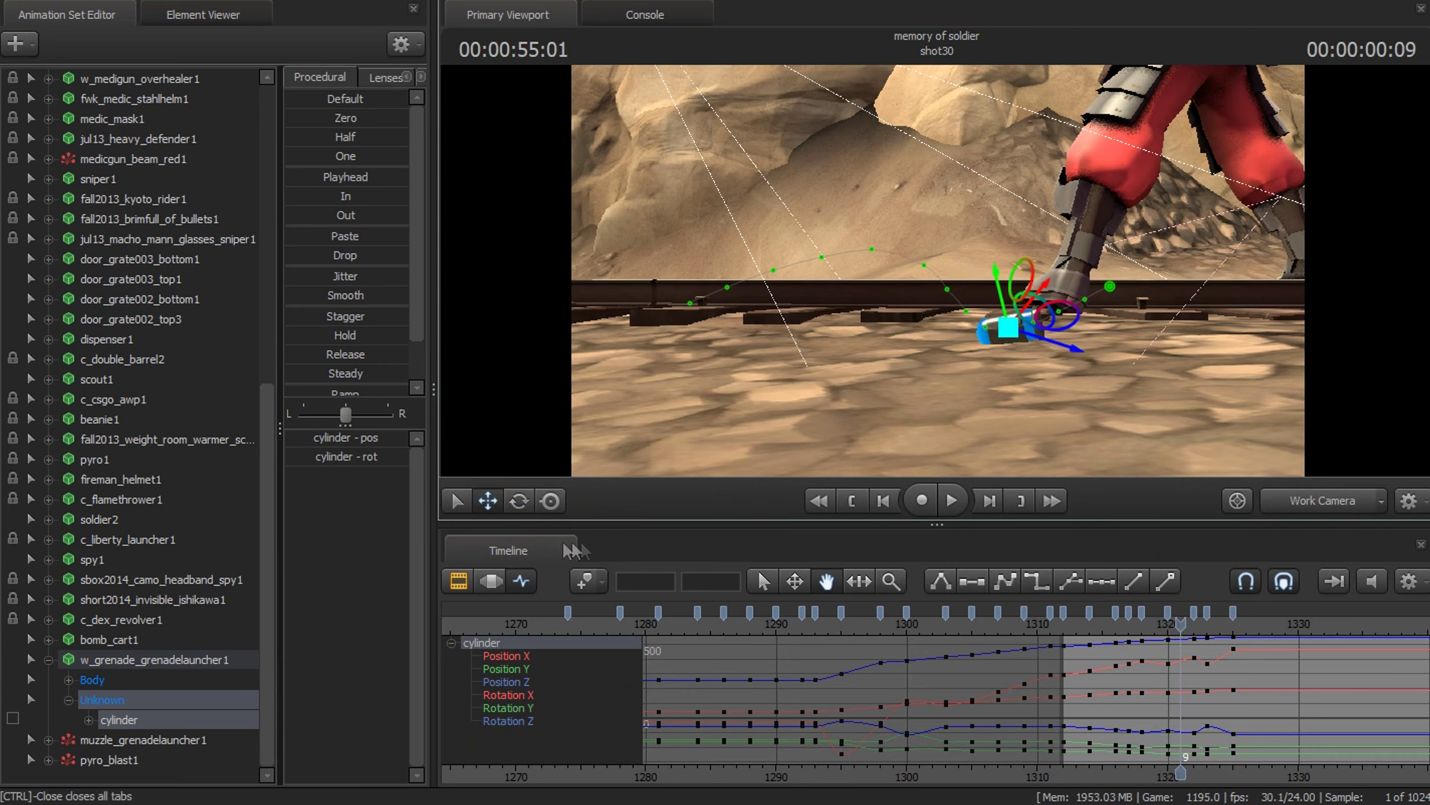
key("e")
key("Right")
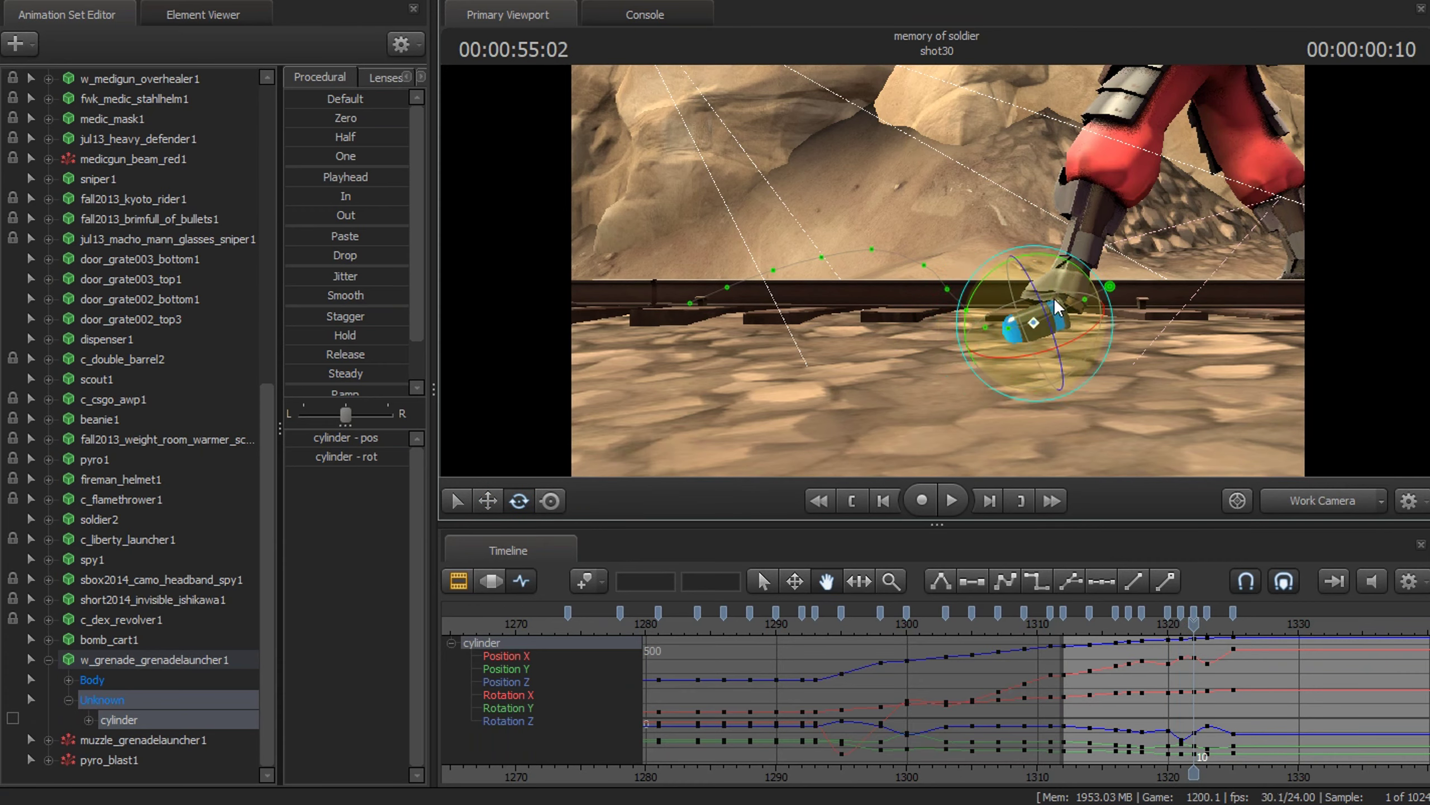
key("Right")
key("Right")
key("Right")
key("Right")
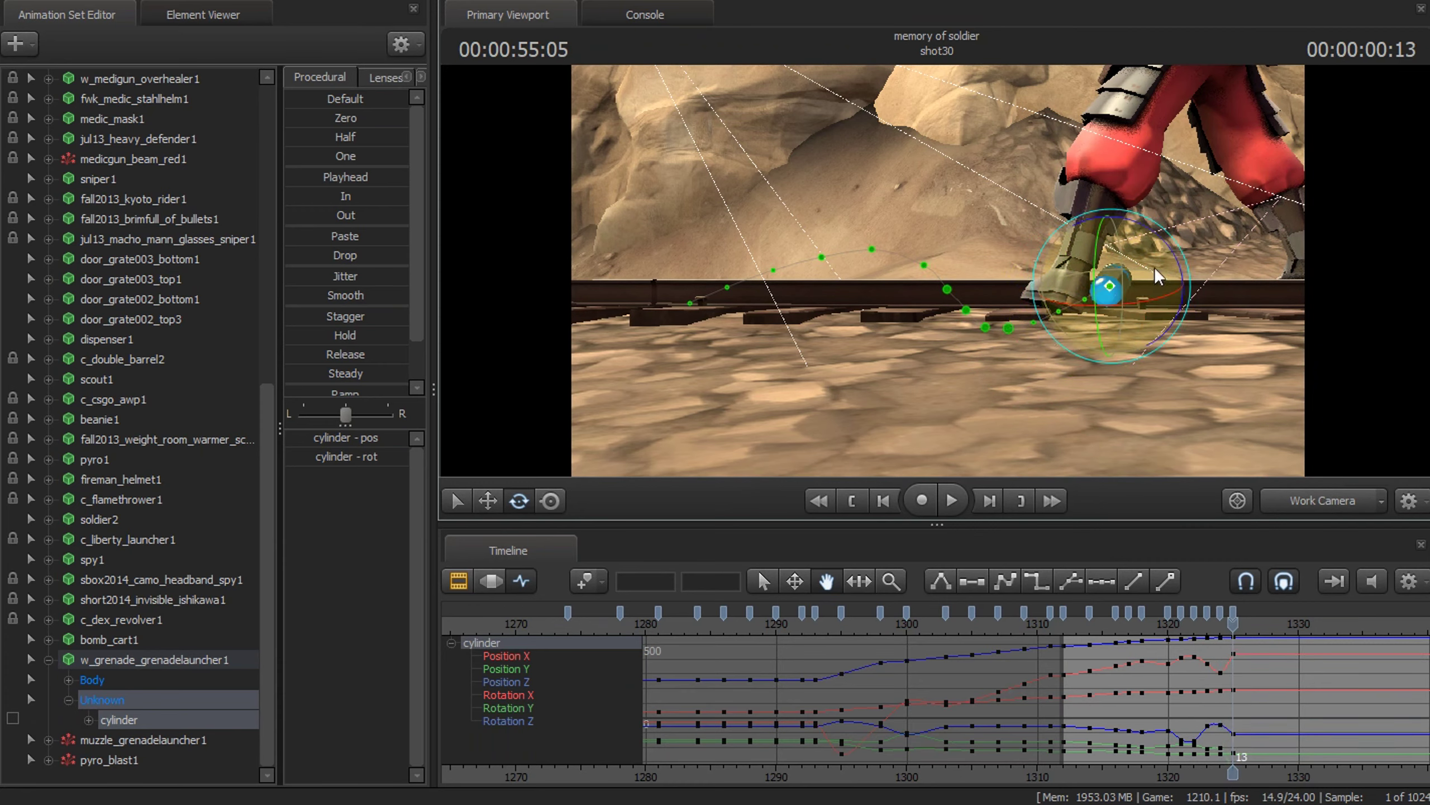
left_click_drag(1152, 278, 1006, 402)
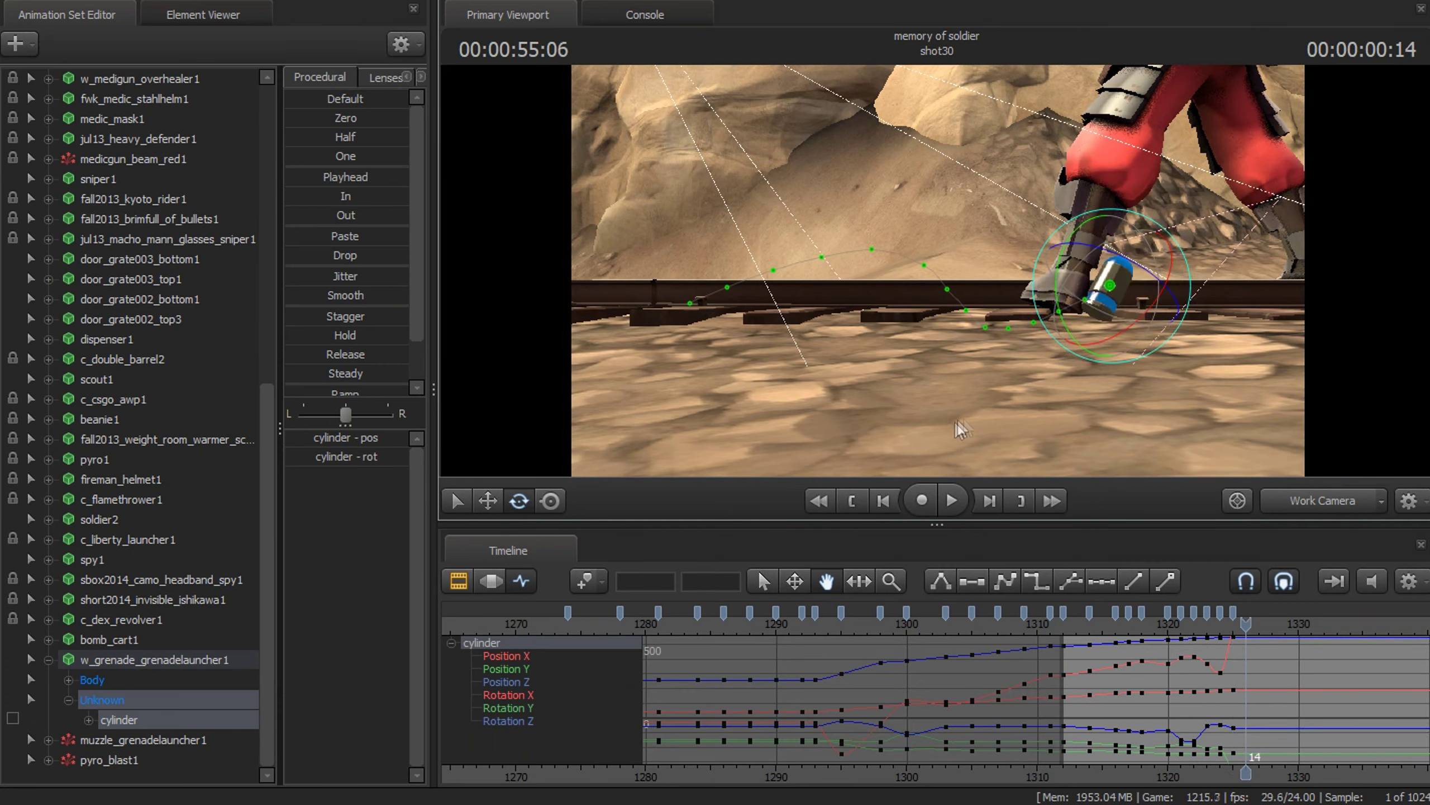
left_click(961, 498)
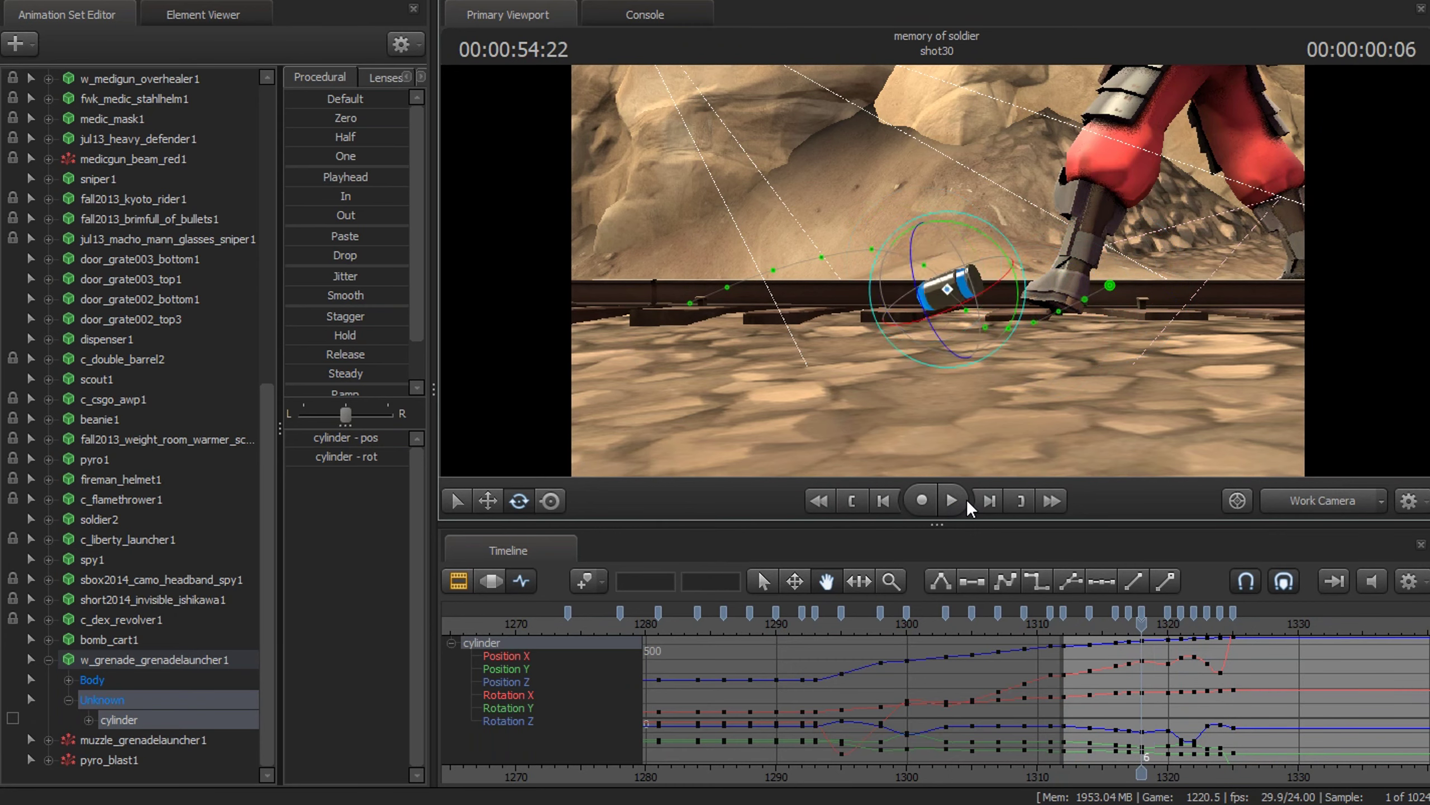
Step: Stop shot30 playback, step frames around the grenade's bounce, replay and stop again
left_click(967, 498)
key("w")
key("Right")
key("Right")
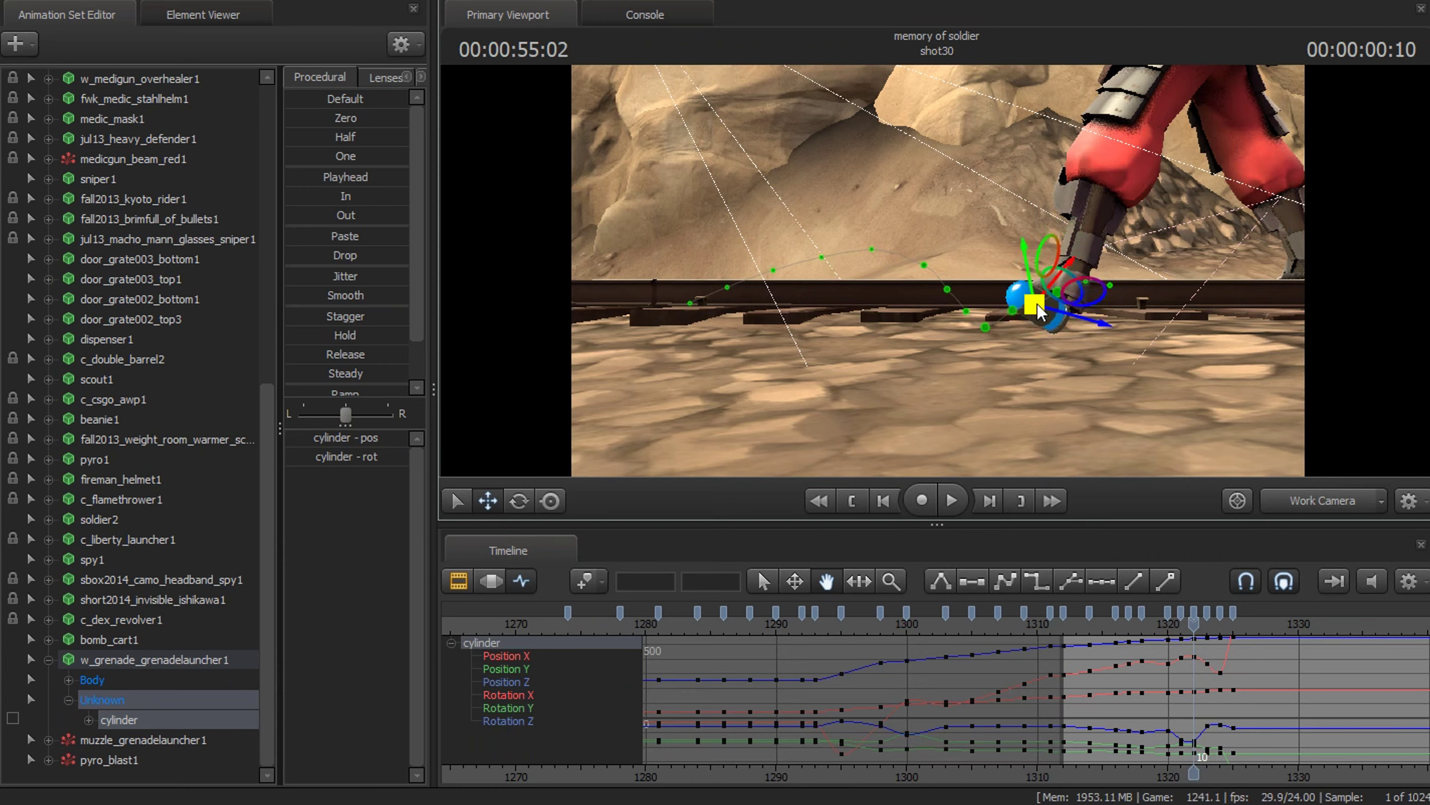
left_click(952, 500)
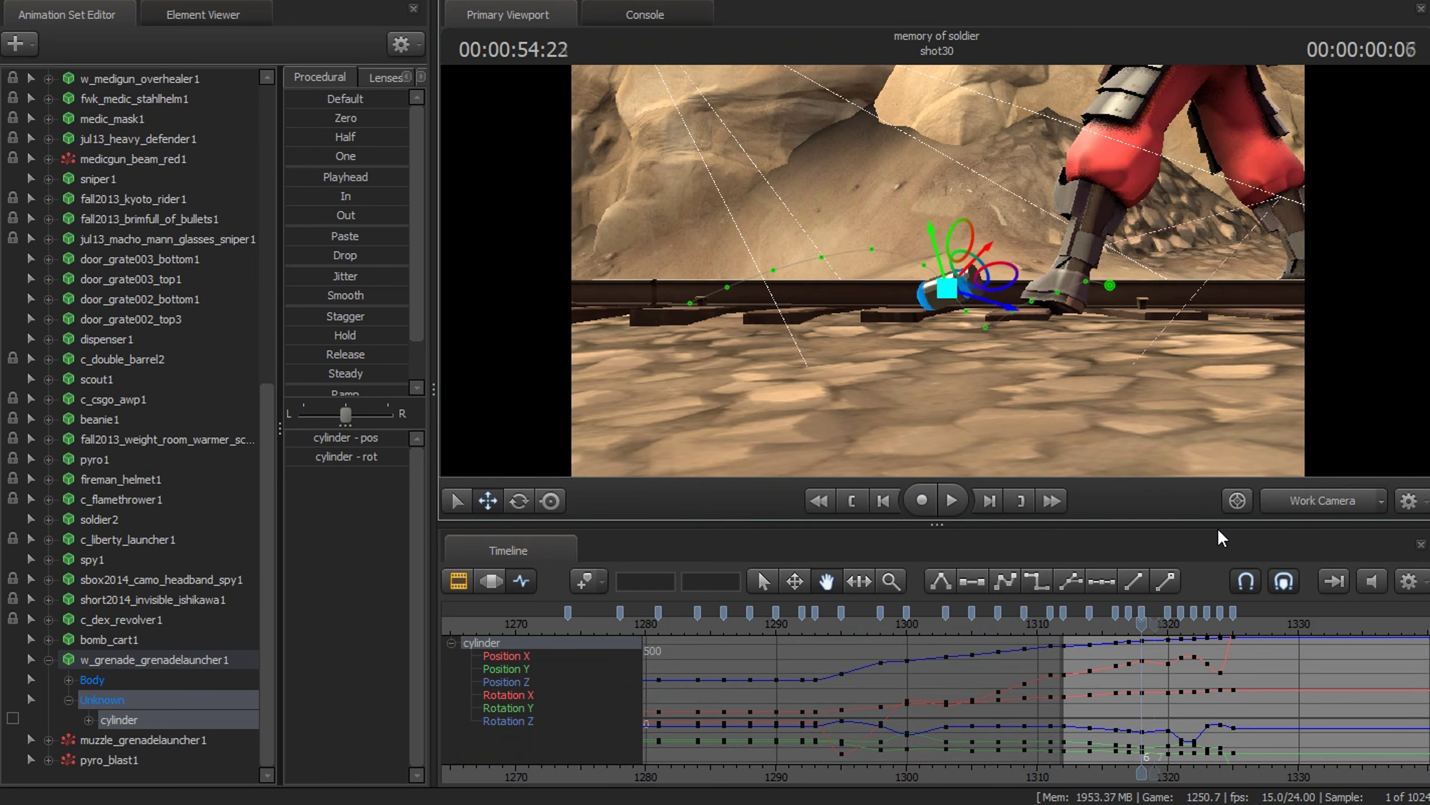
key("space")
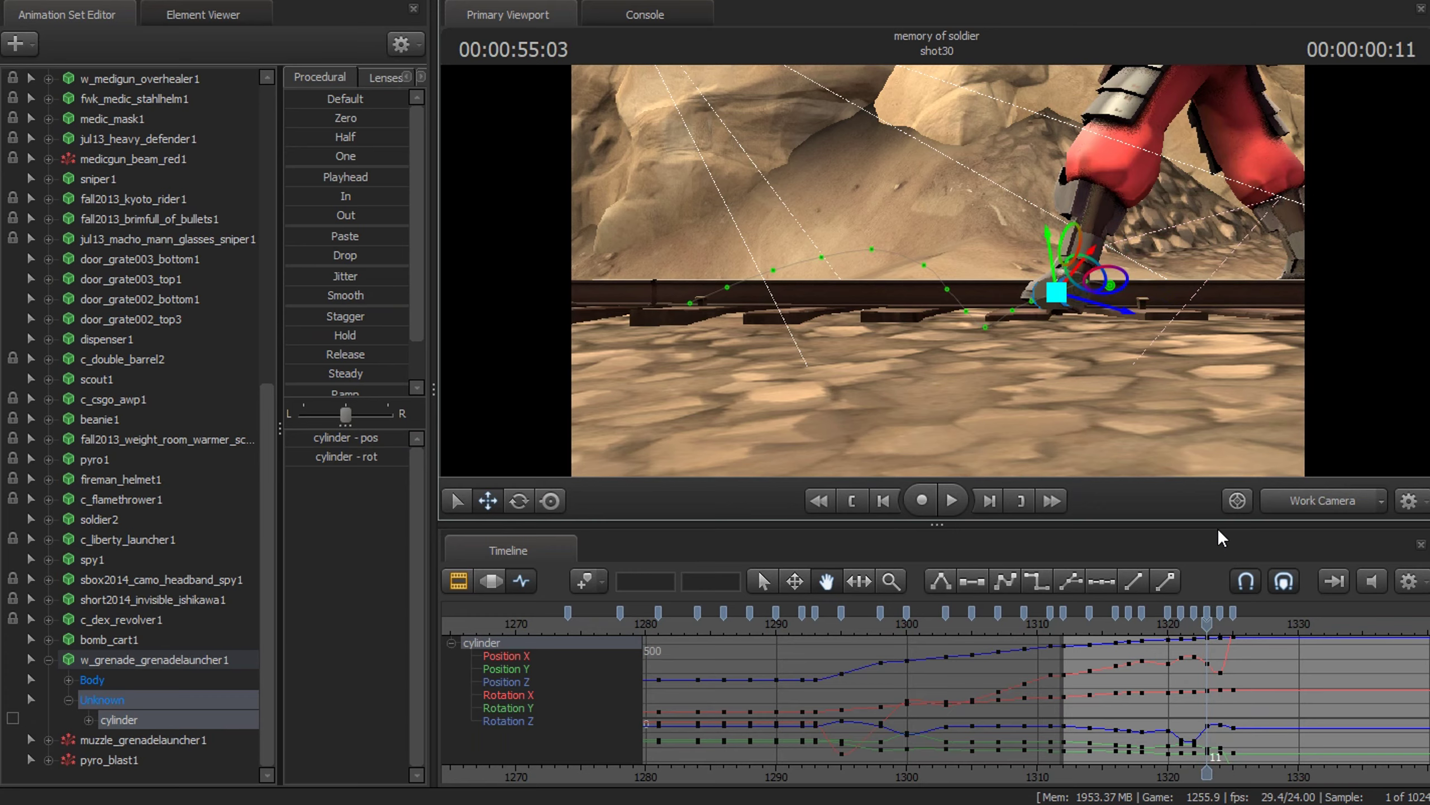
key("Left")
Step: Step through the grenade's bounce frames as seen from camera1, then return to the free view
key("F4")
key("Right")
key("Right")
key("Right")
key("Right")
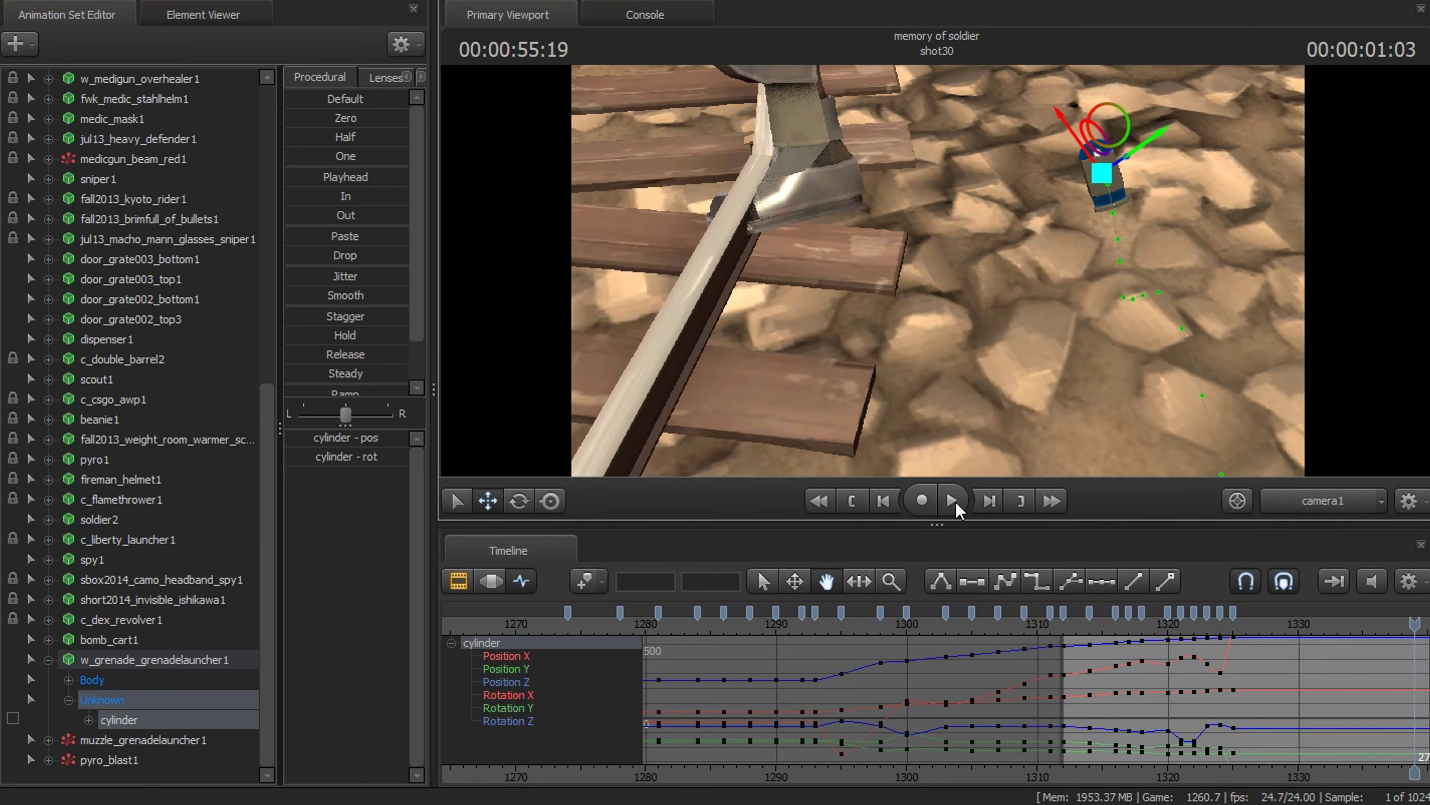
key("Right")
key("Right")
key("F4")
key("Right")
key("Right")
key("Right")
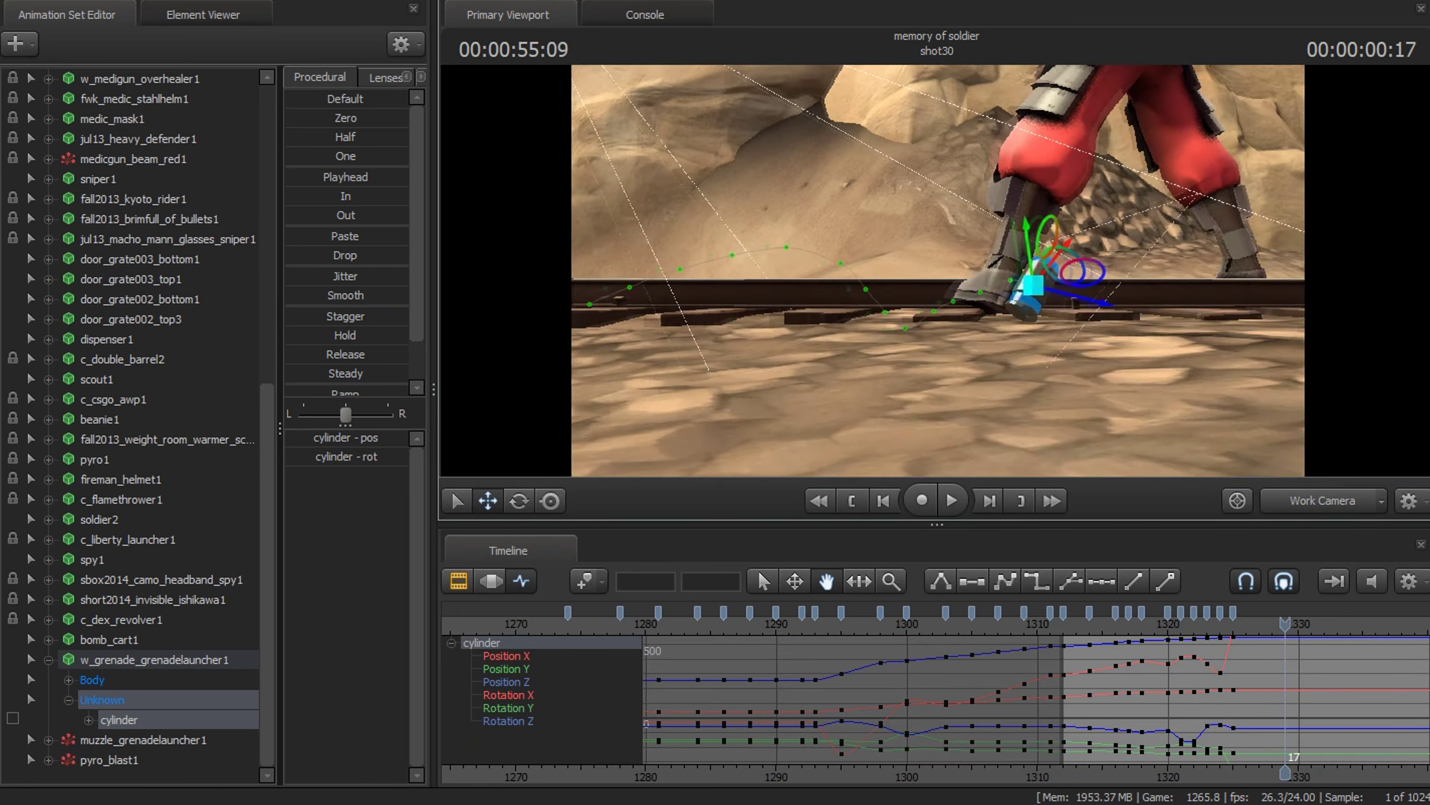
Step: Move the grenade further along the track and rotate it to lie flat, checking nearby frames
mouse_move(919, 264)
left_mouse_down()
mouse_move(1048, 326)
mouse_move(1149, 319)
left_mouse_up()
key("e")
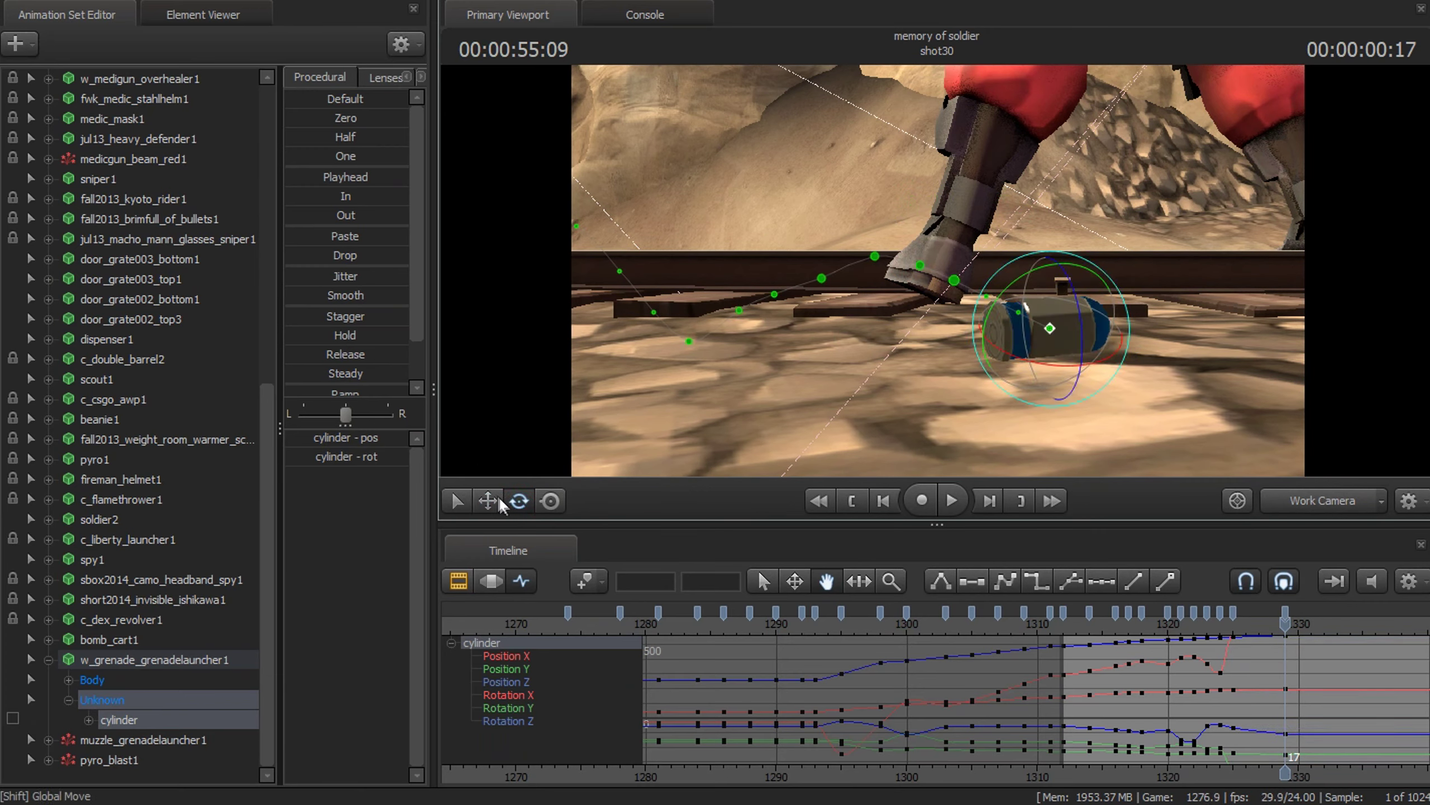
left_click(488, 500)
key("Left")
key("Left")
key("Left")
key("Left")
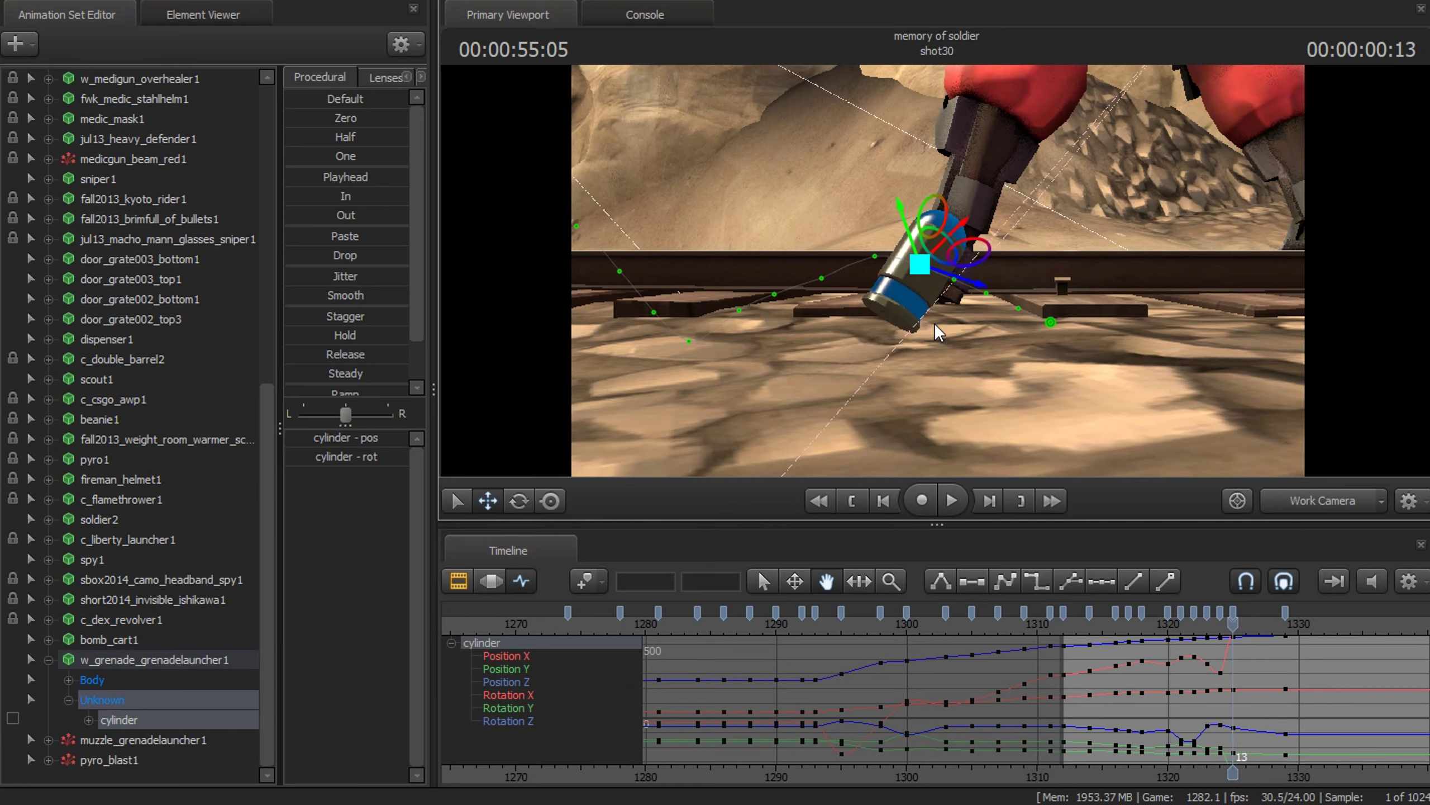
key("Right")
key("Right")
key("Left")
key("Left")
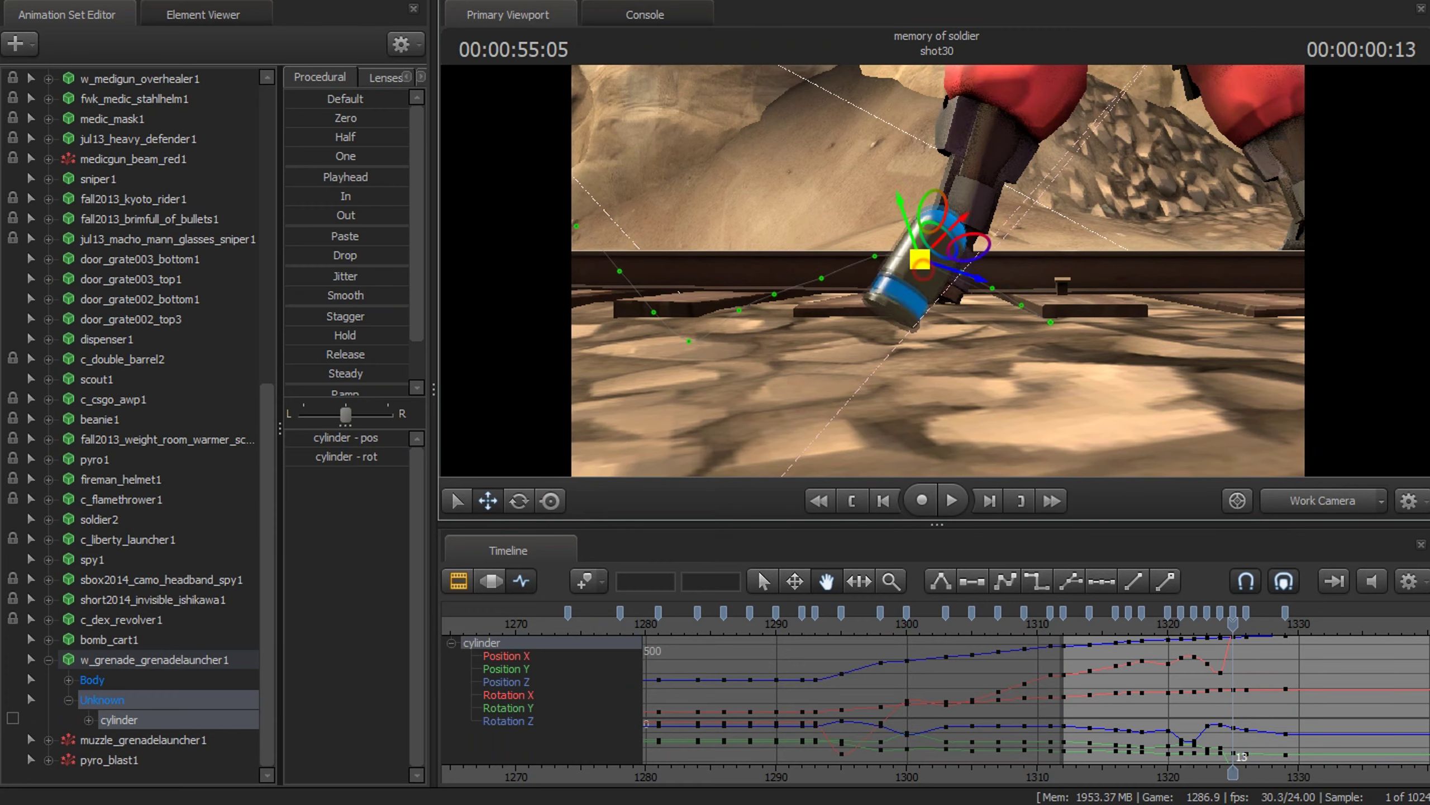
Step: Advance along the grenade's motion, look down on it from above, and jump to the shot start
key("Right")
key("Right")
key("Right")
key("Right")
key("Right")
key("Right")
key("Right")
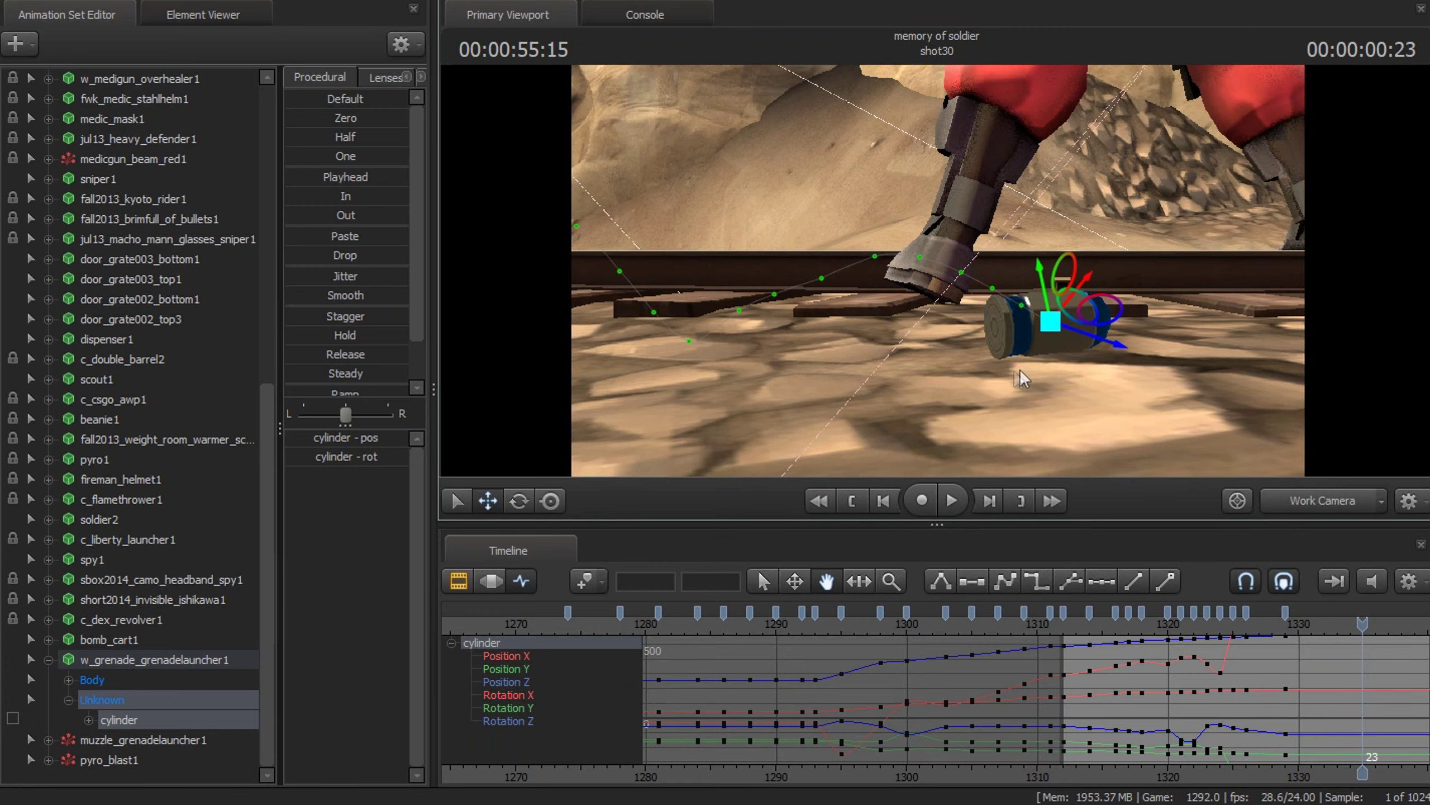
left_click_drag(1019, 378, 945, 342)
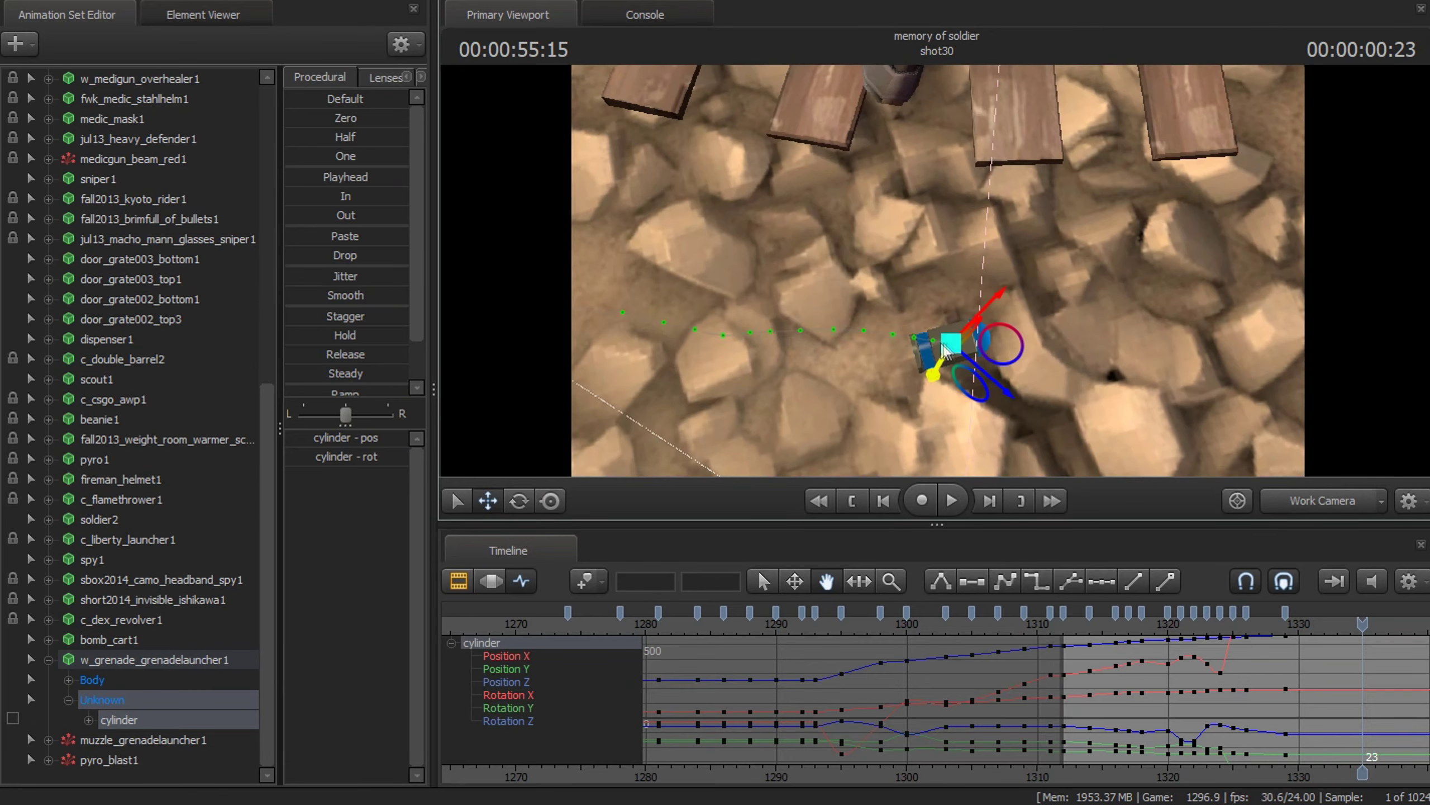
left_click(883, 502)
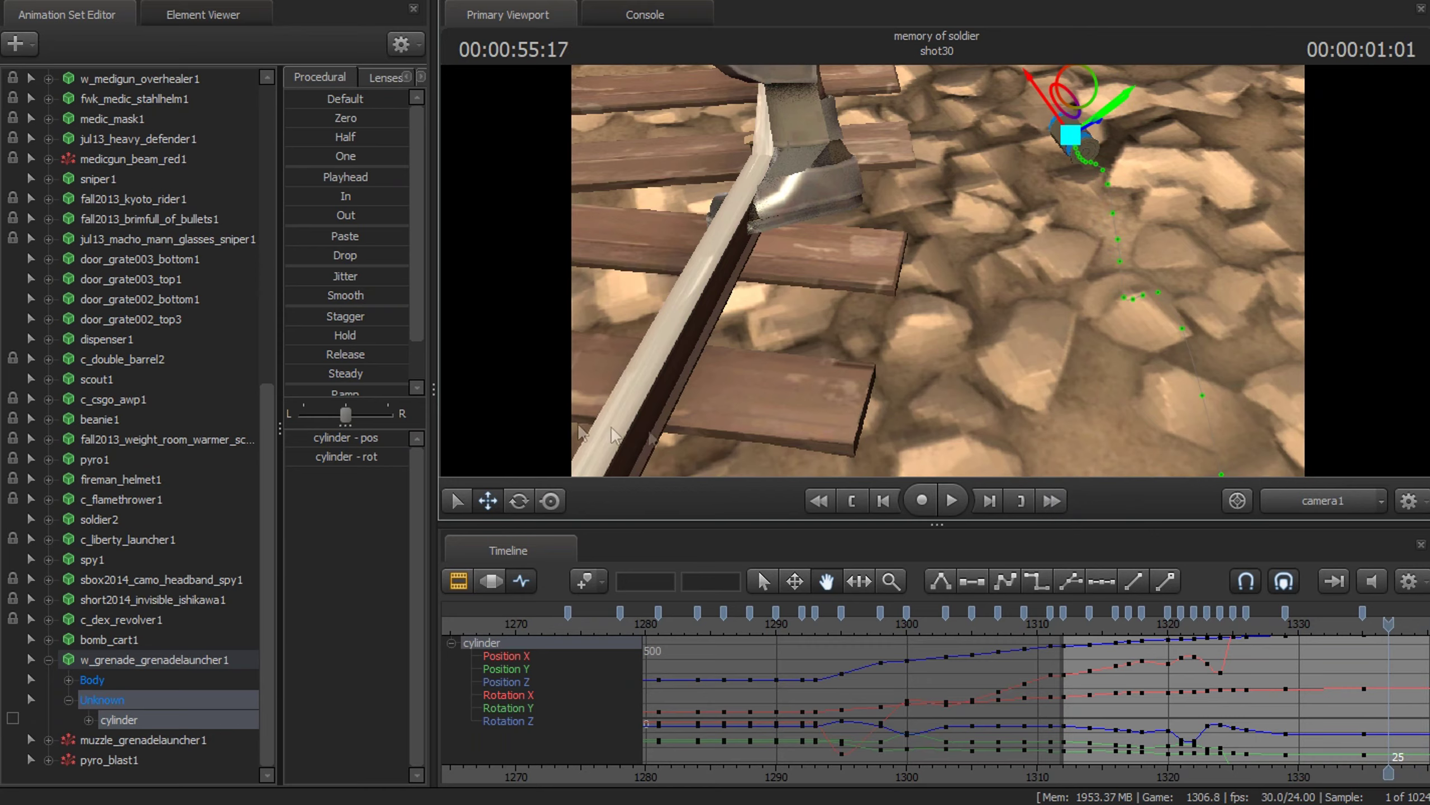
scroll(132, 600, "up", 5)
scroll(131, 600, "up", 4)
Step: Key camera1 to cut from the resting grenade to a close-up of the Demoman, and replay
left_click(101, 219)
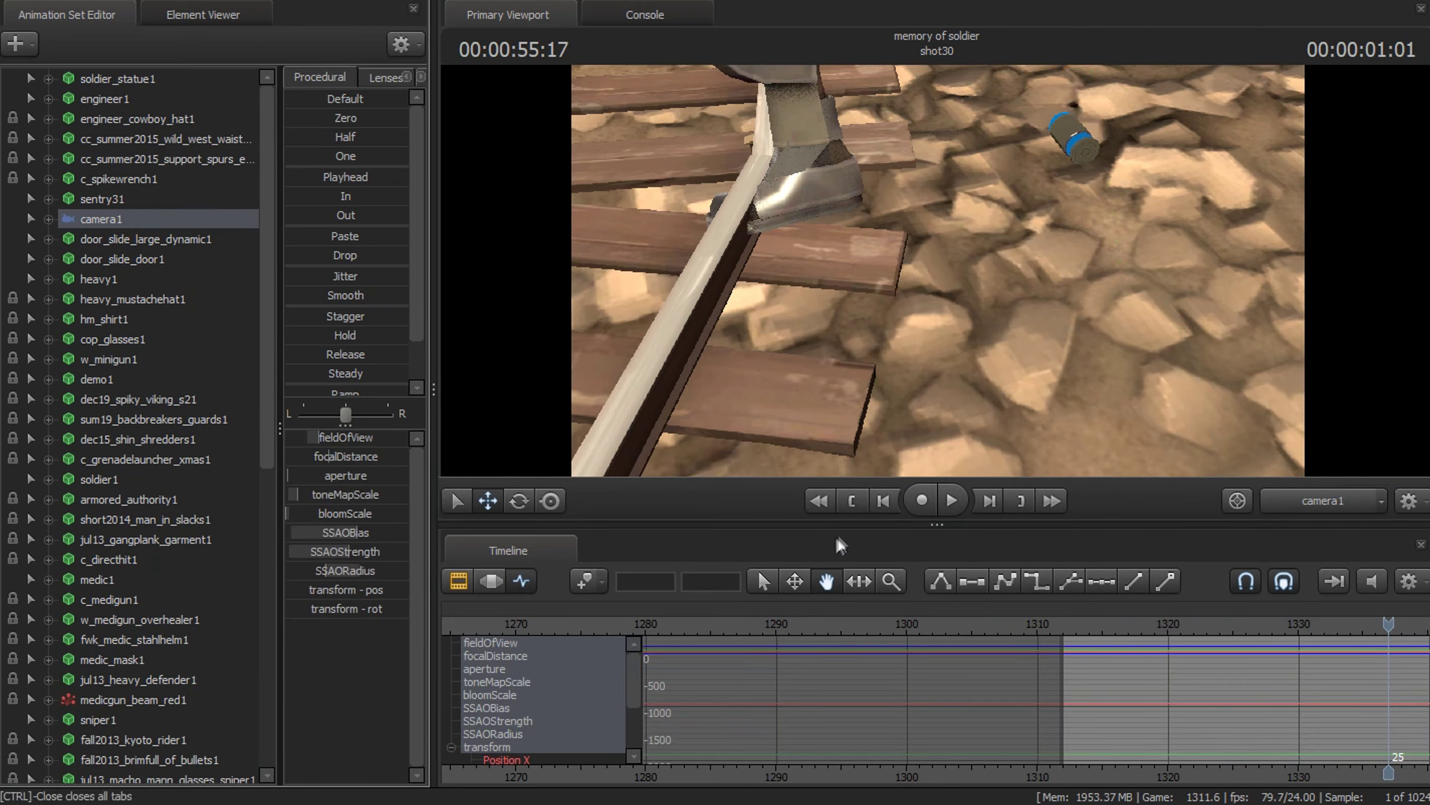
left_click(954, 502)
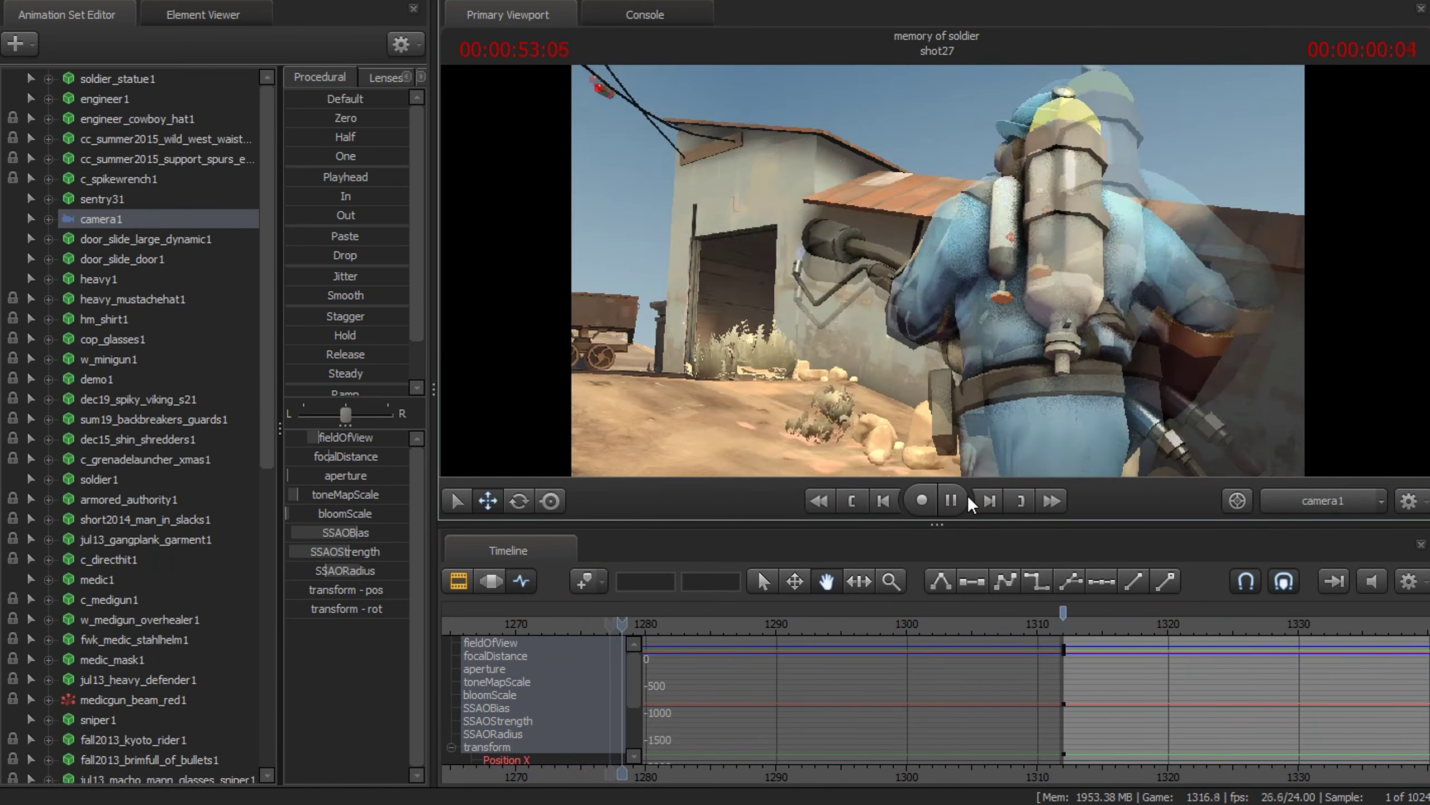
scroll(1107, 657, "down", 2)
left_click(1216, 624)
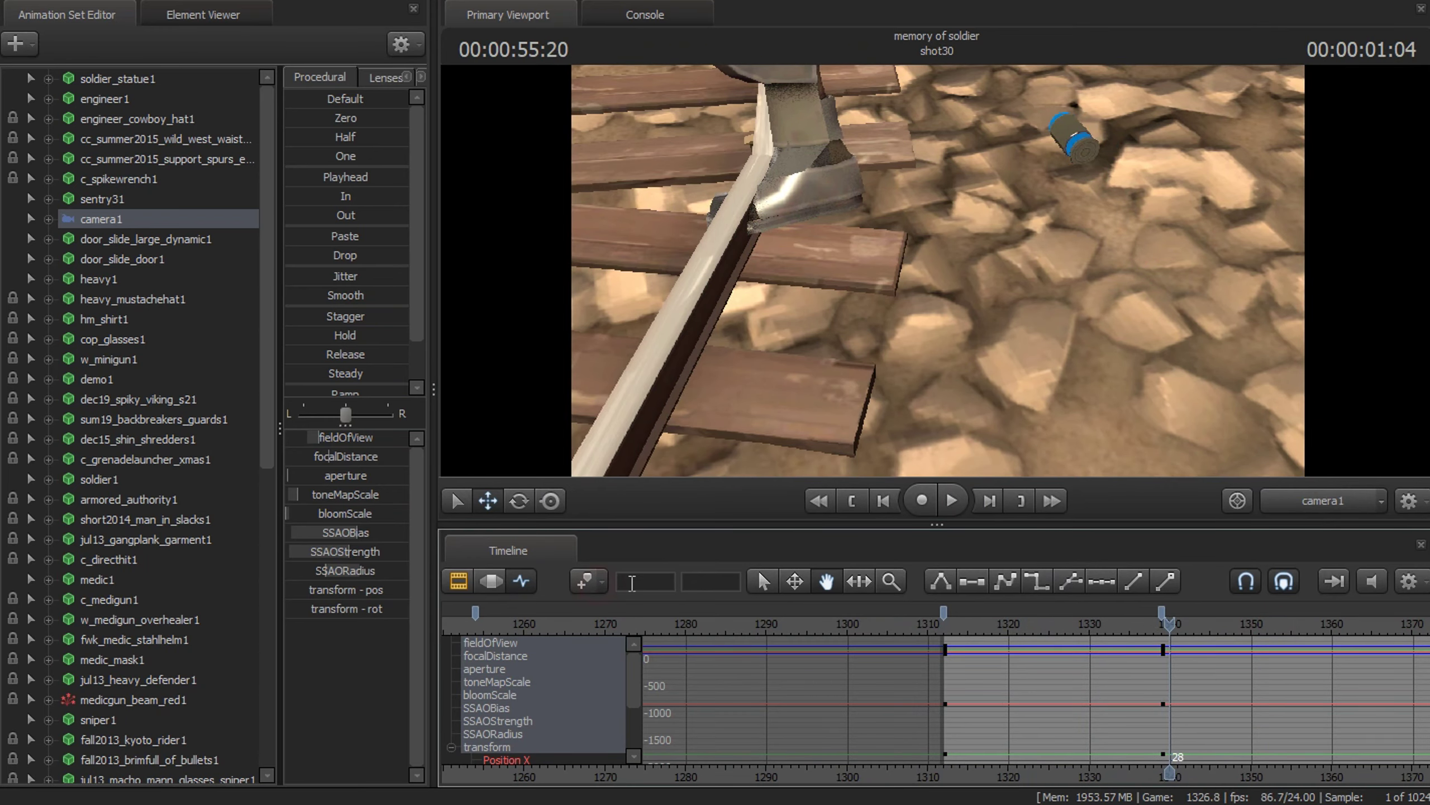
left_click_drag(965, 372, 881, 391)
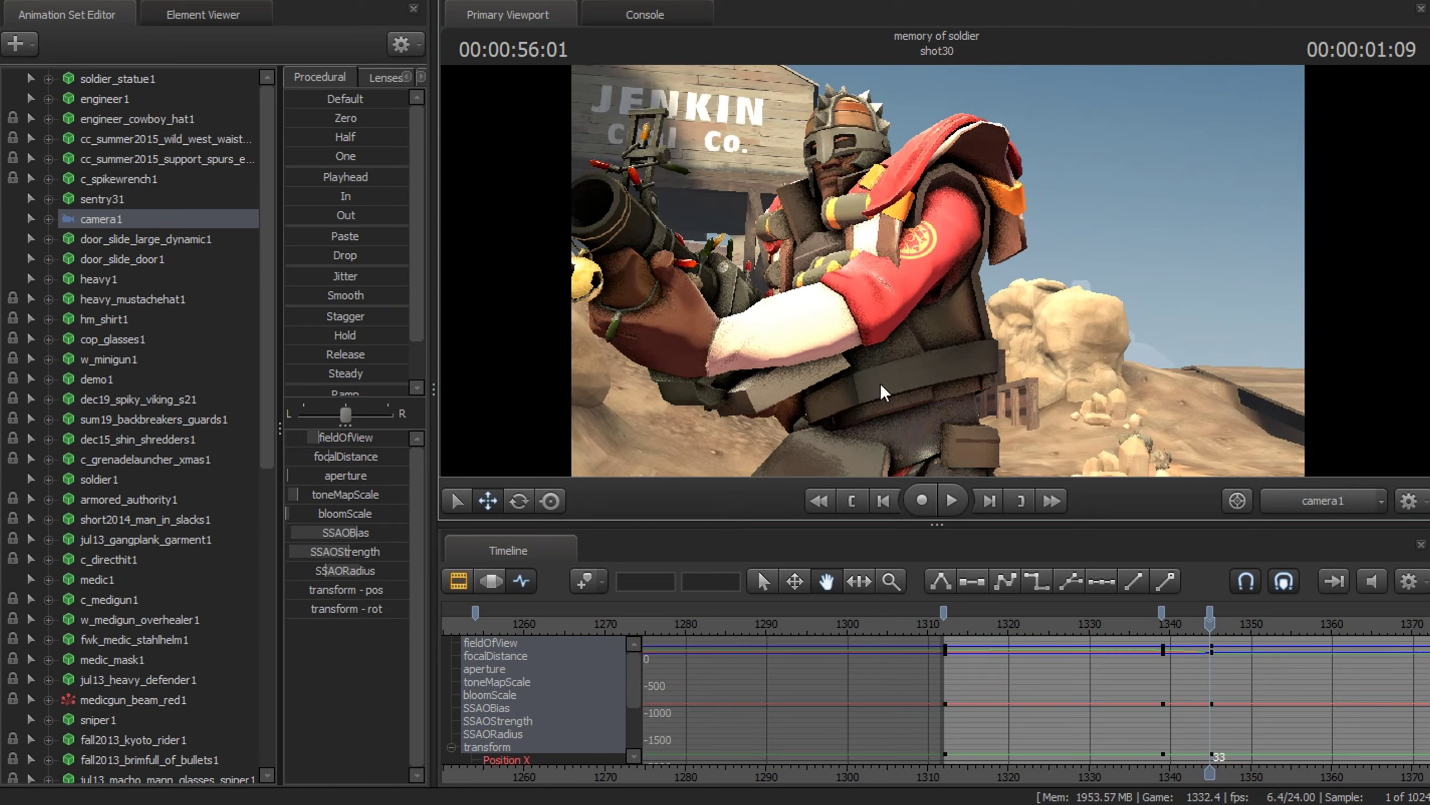
key("space")
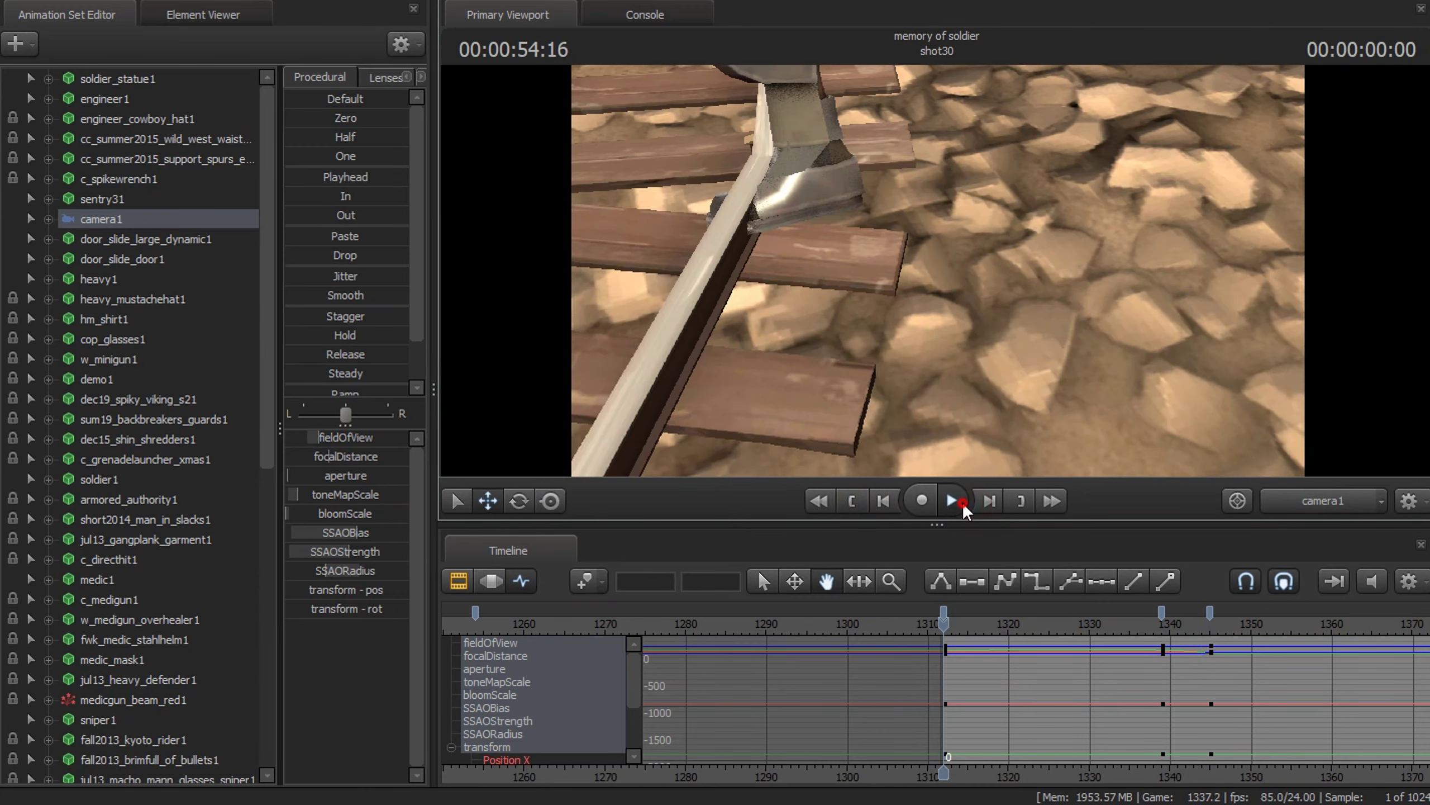
Step: Replay the camera cut, park the playhead on the Demoman close-up, and go to the motion editor
left_click(960, 501)
left_click(1163, 612)
left_click(951, 495)
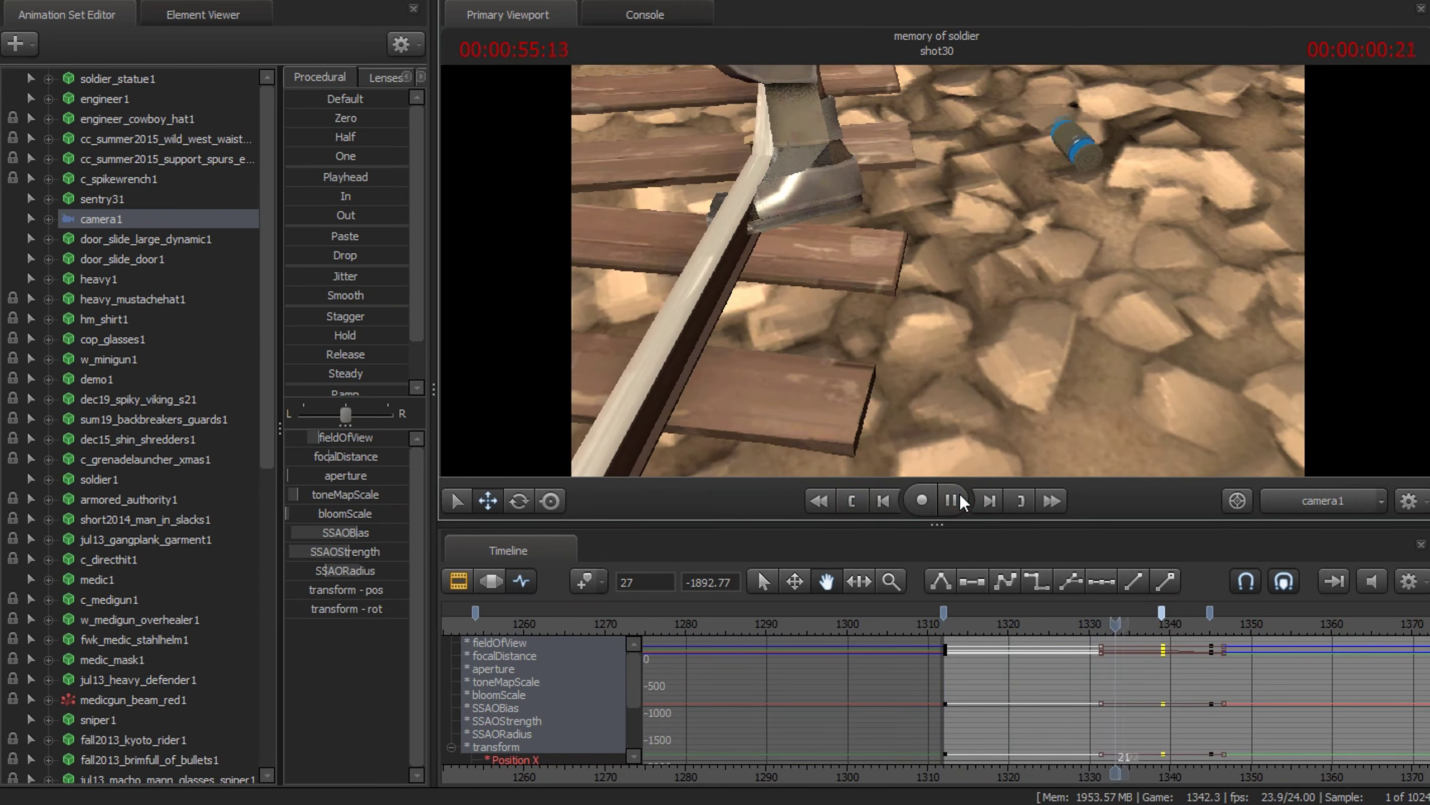
left_click_drag(1311, 628, 1243, 622)
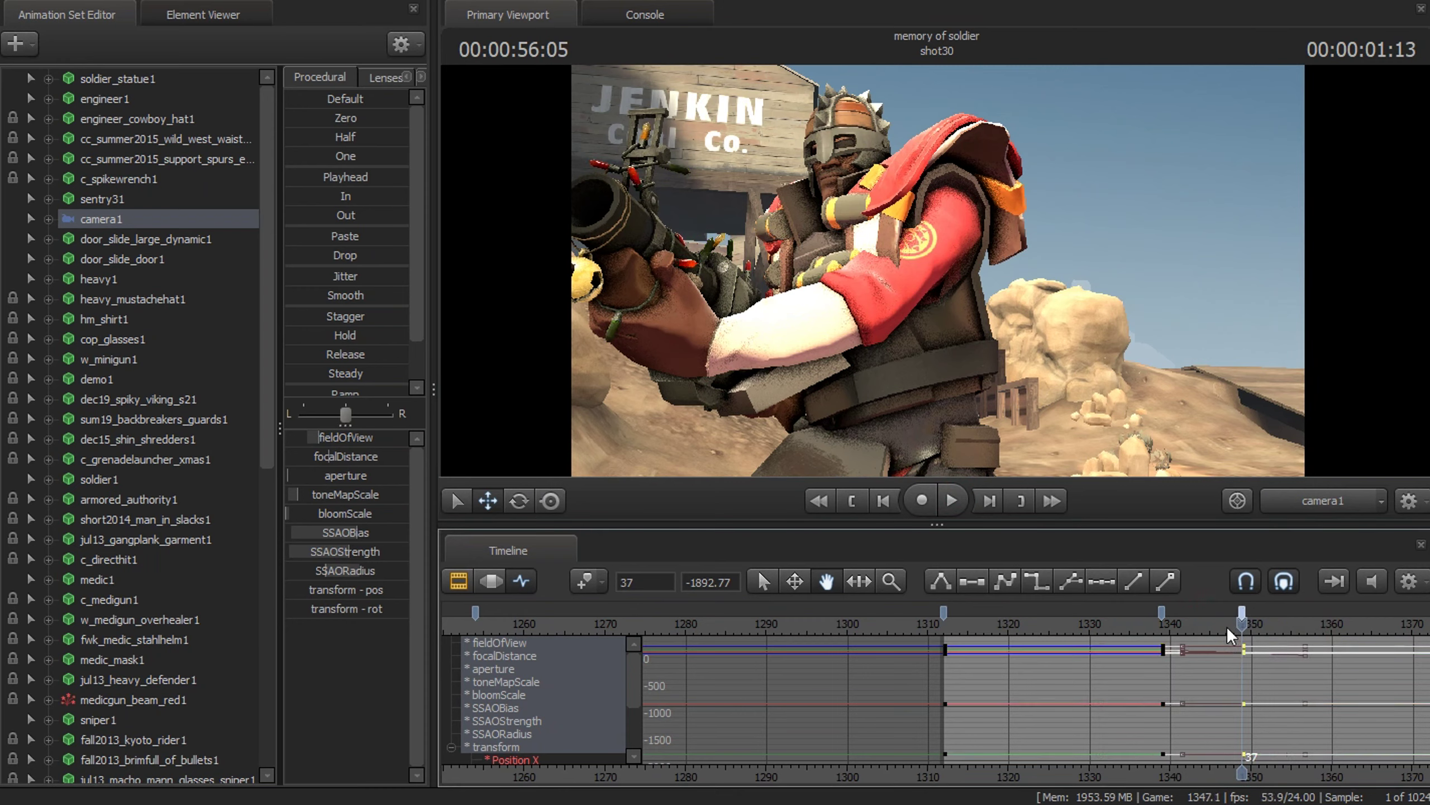
key("F3")
scroll(169, 623, "down", 3)
scroll(170, 625, "down", 5)
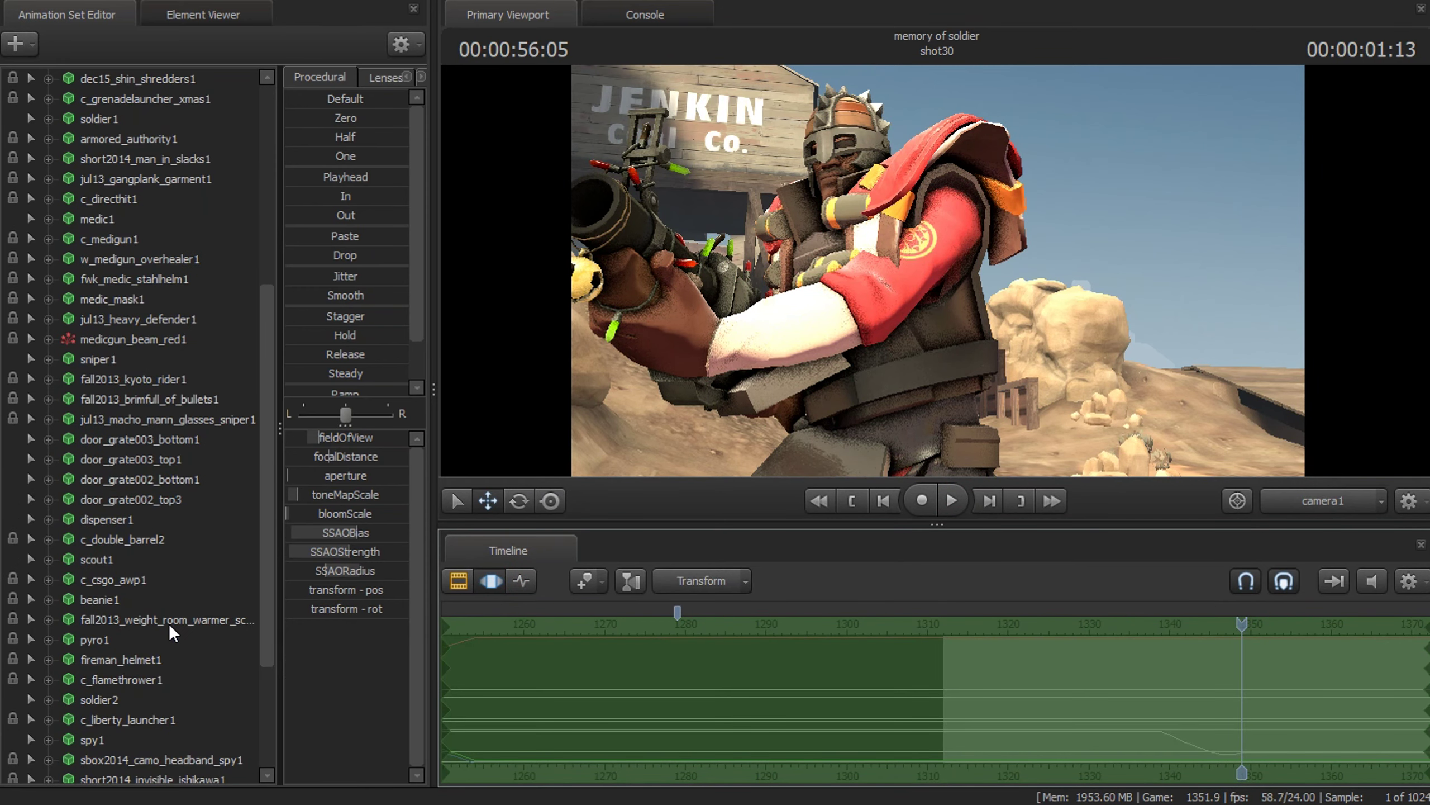
scroll(169, 624, "up", 10)
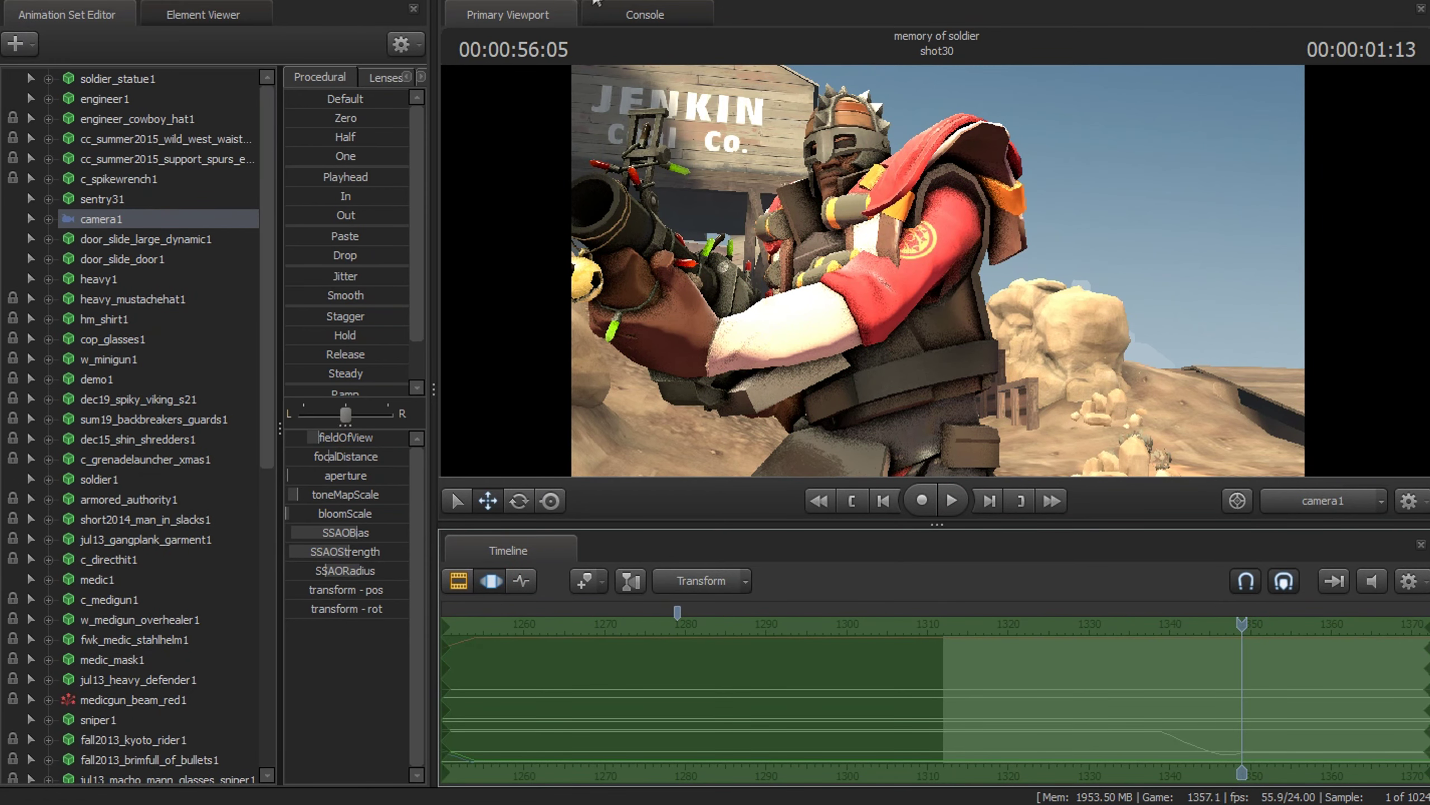
Step: Select demo1, expand its body rig with the lowest spine bone chosen for rotation
left_click(95, 380)
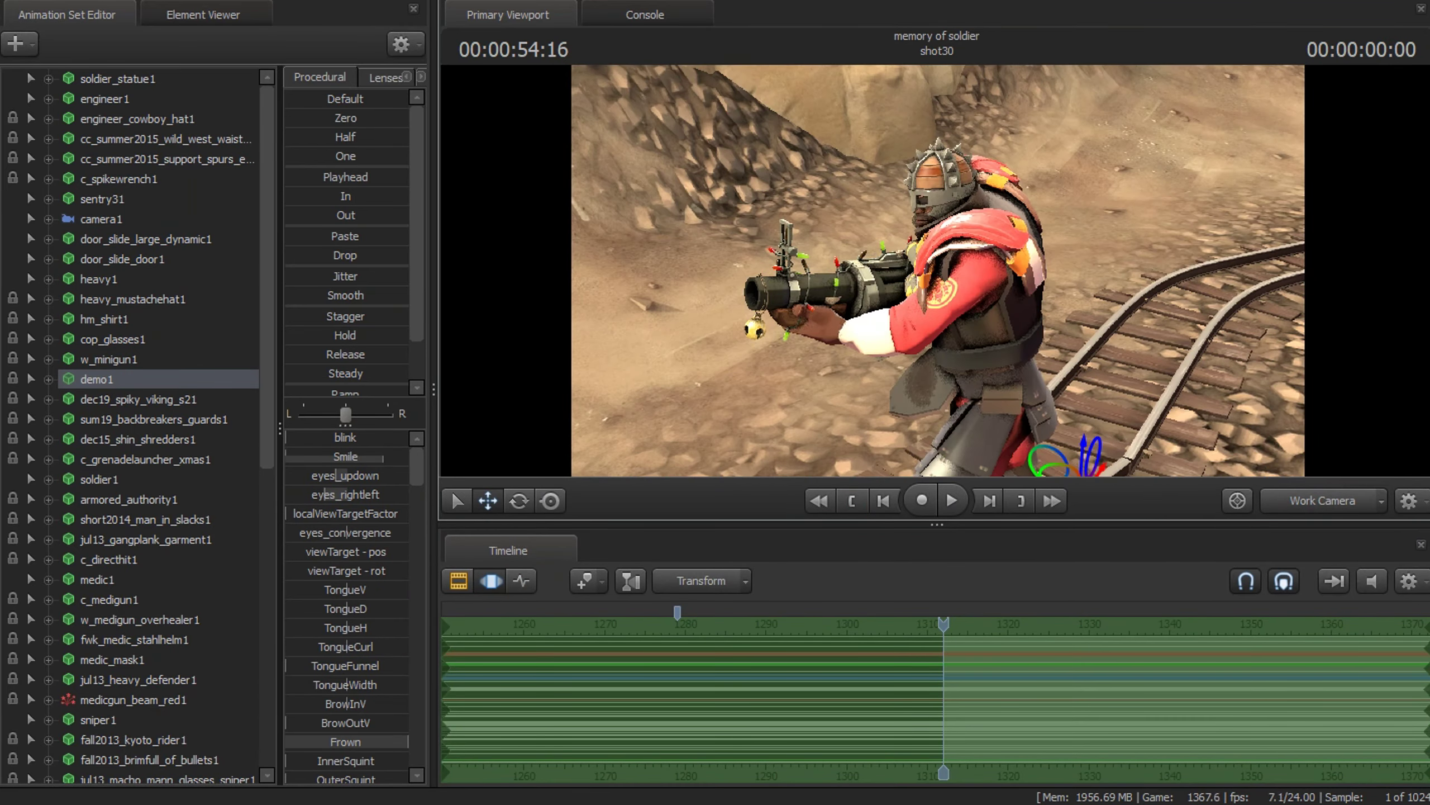
left_click(30, 379)
left_click(51, 440)
left_click(128, 520)
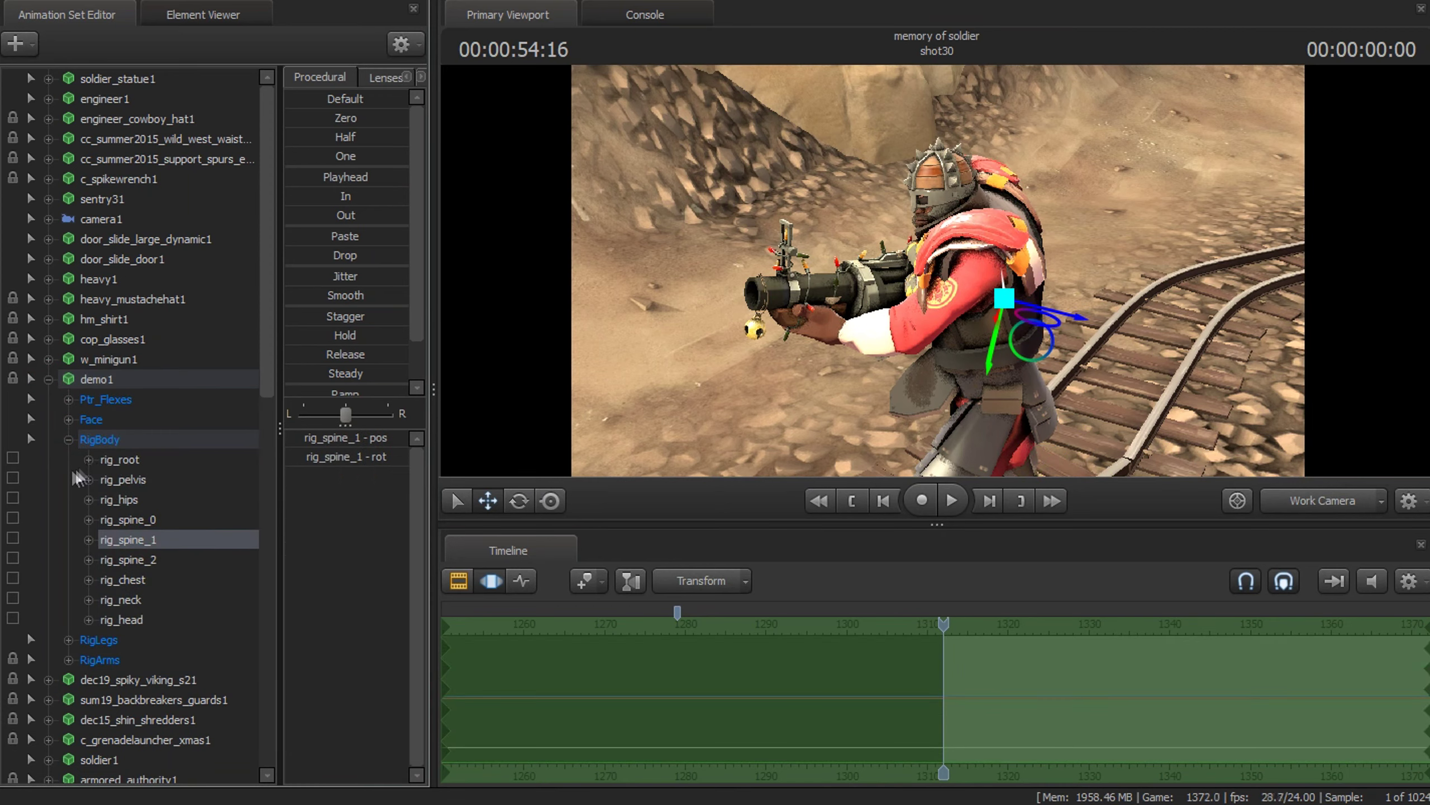
left_click(518, 501)
left_click(872, 324)
left_click(70, 660)
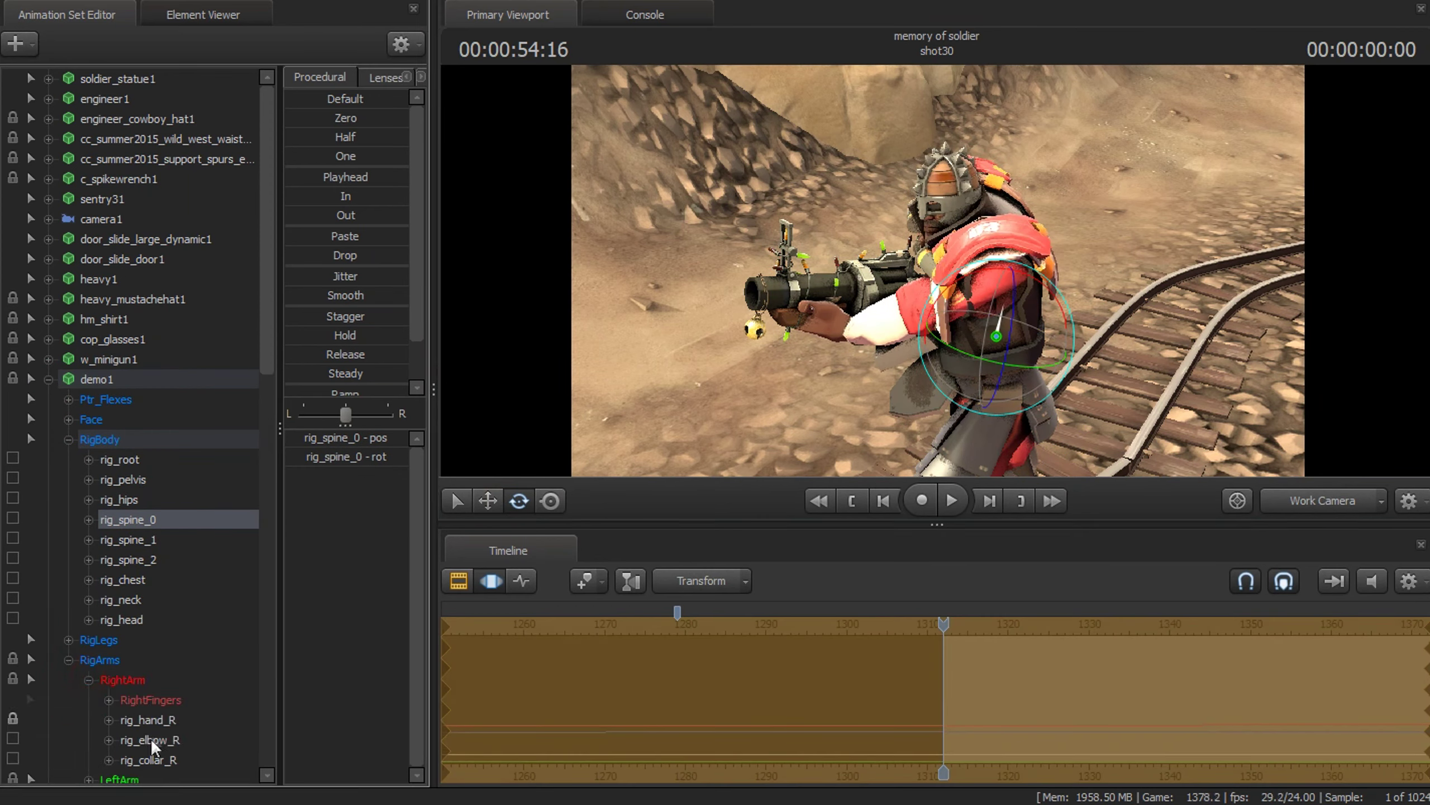
Step: Rotate rig_spine_1, rig_spine_2 and rig_head so the Demoman's torso and head turn toward the camera
left_click(984, 291)
mouse_move(984, 291)
left_mouse_down()
mouse_move(1020, 333)
mouse_move(825, 376)
left_mouse_up()
left_click(128, 558)
left_click_drag(1006, 246, 1010, 291)
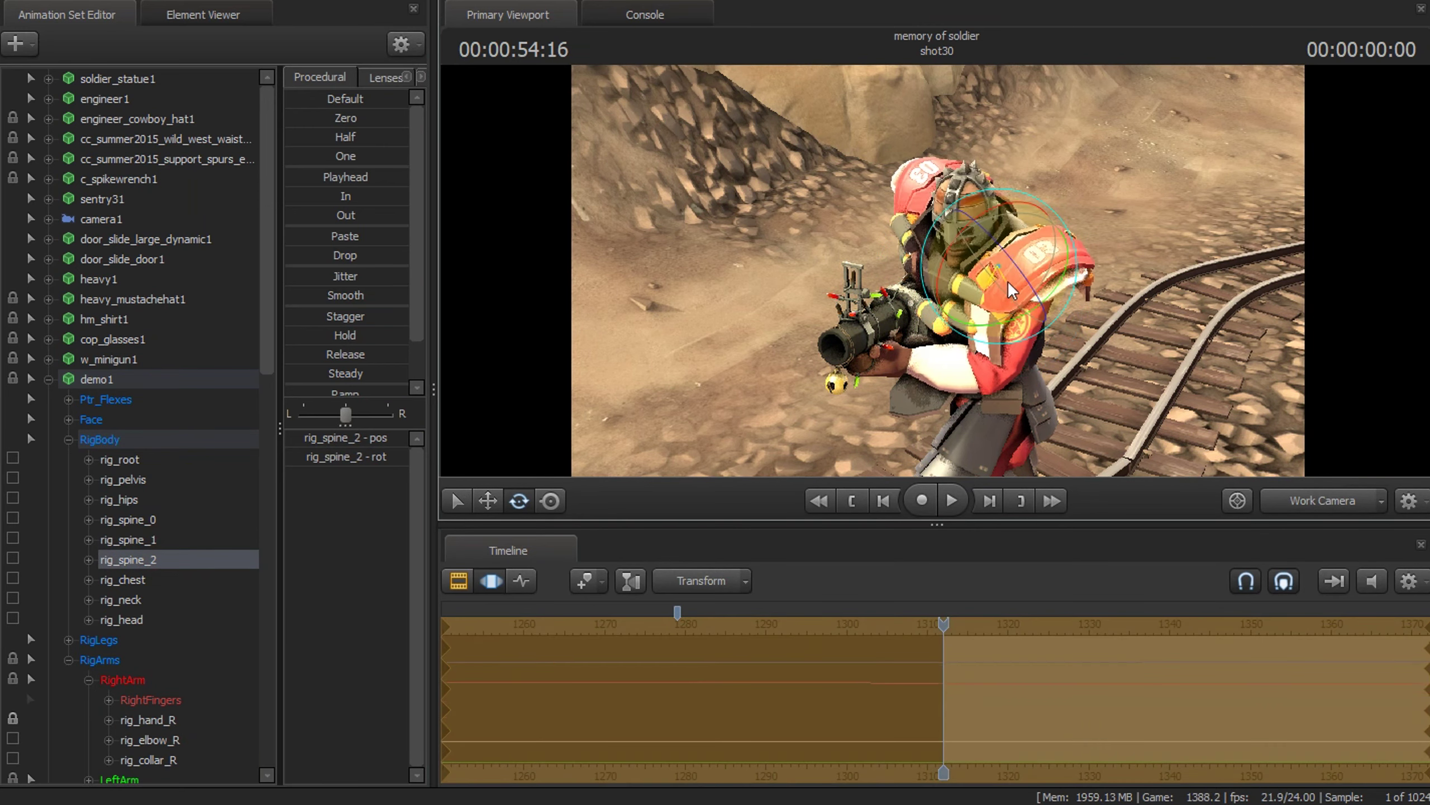
left_click(984, 223)
left_click_drag(984, 224, 961, 257)
left_click(951, 248)
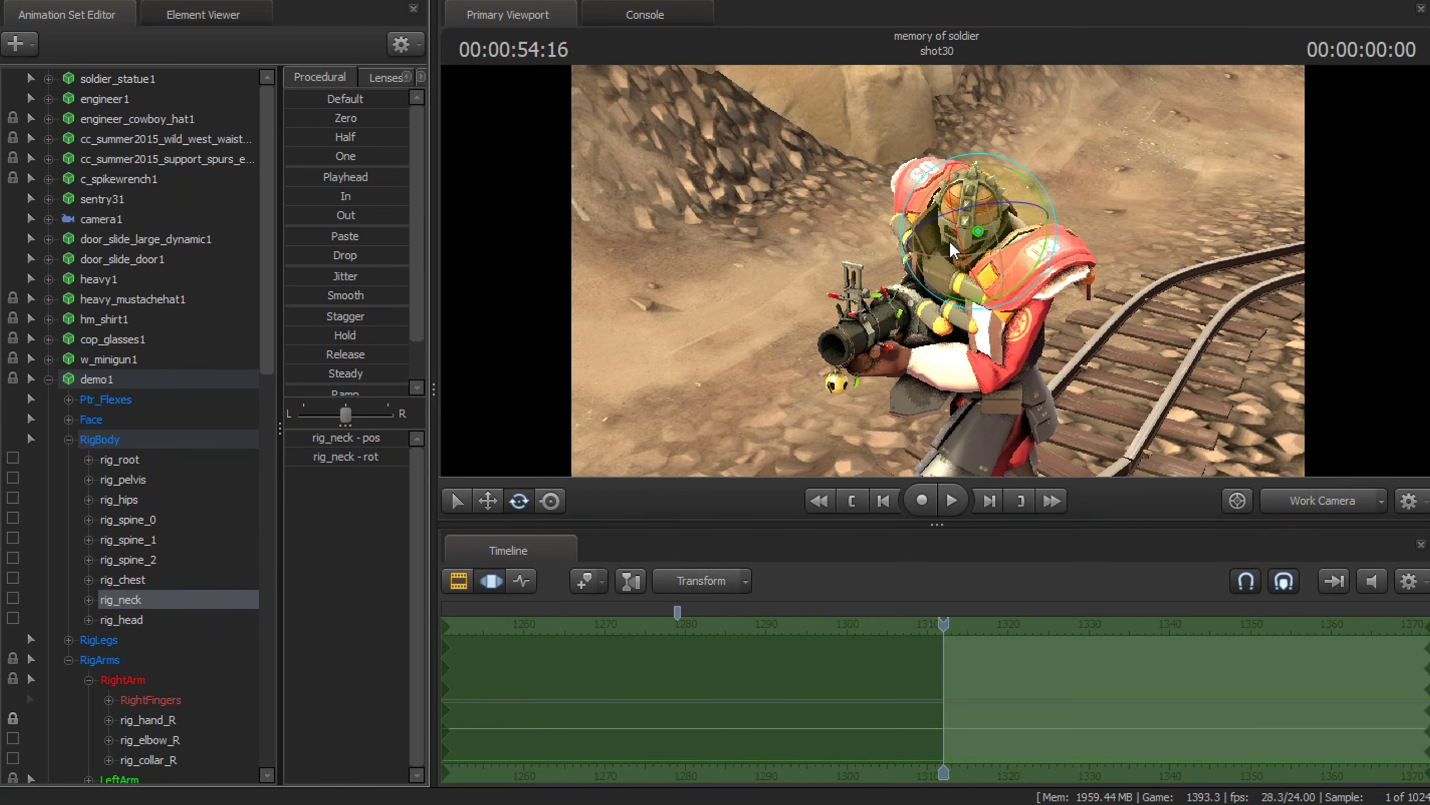
Step: Check the pose through camera1, refine the middle spine's turn, and bring up the face controls
left_click(1319, 504)
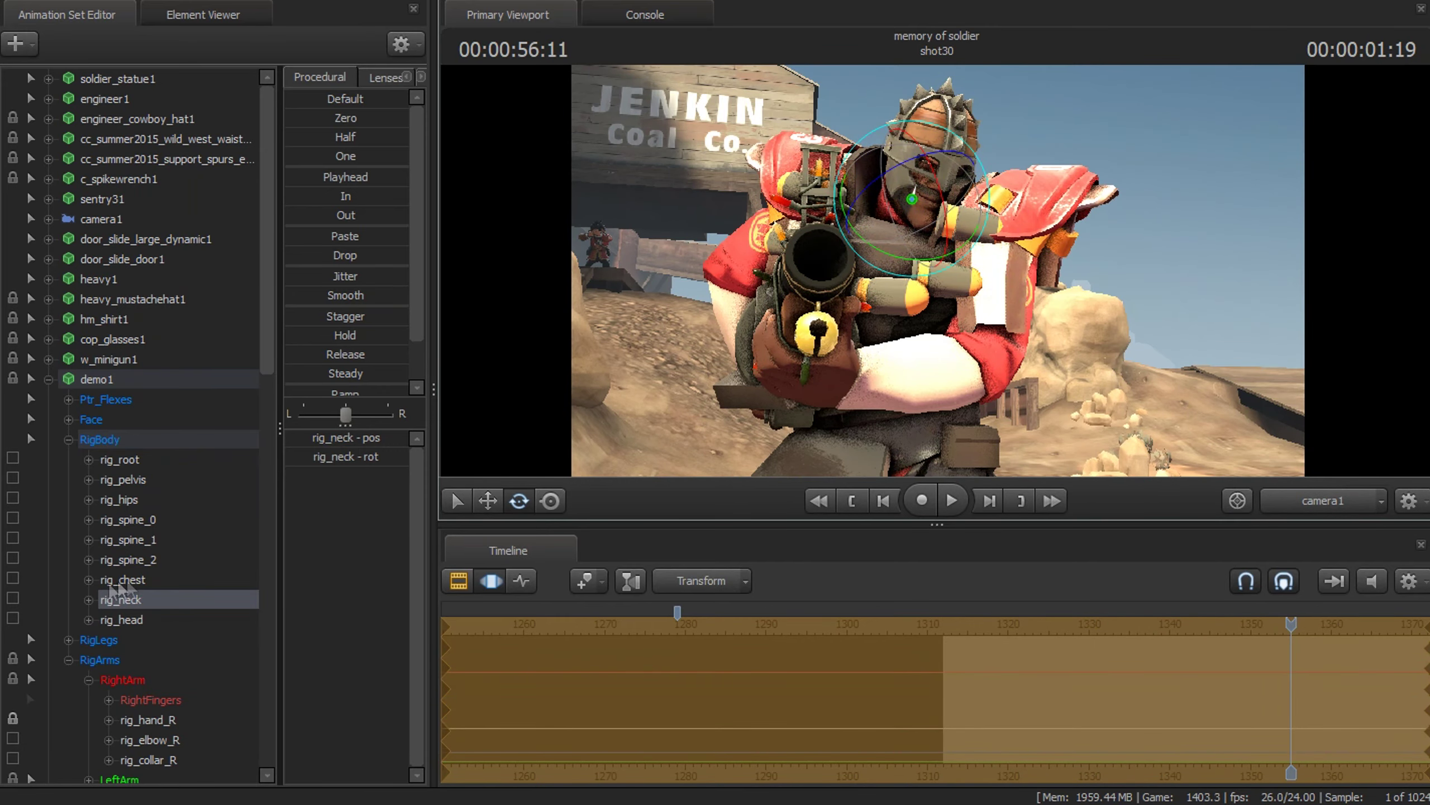
left_click(128, 539)
left_click_drag(911, 268, 895, 316)
left_click(120, 619)
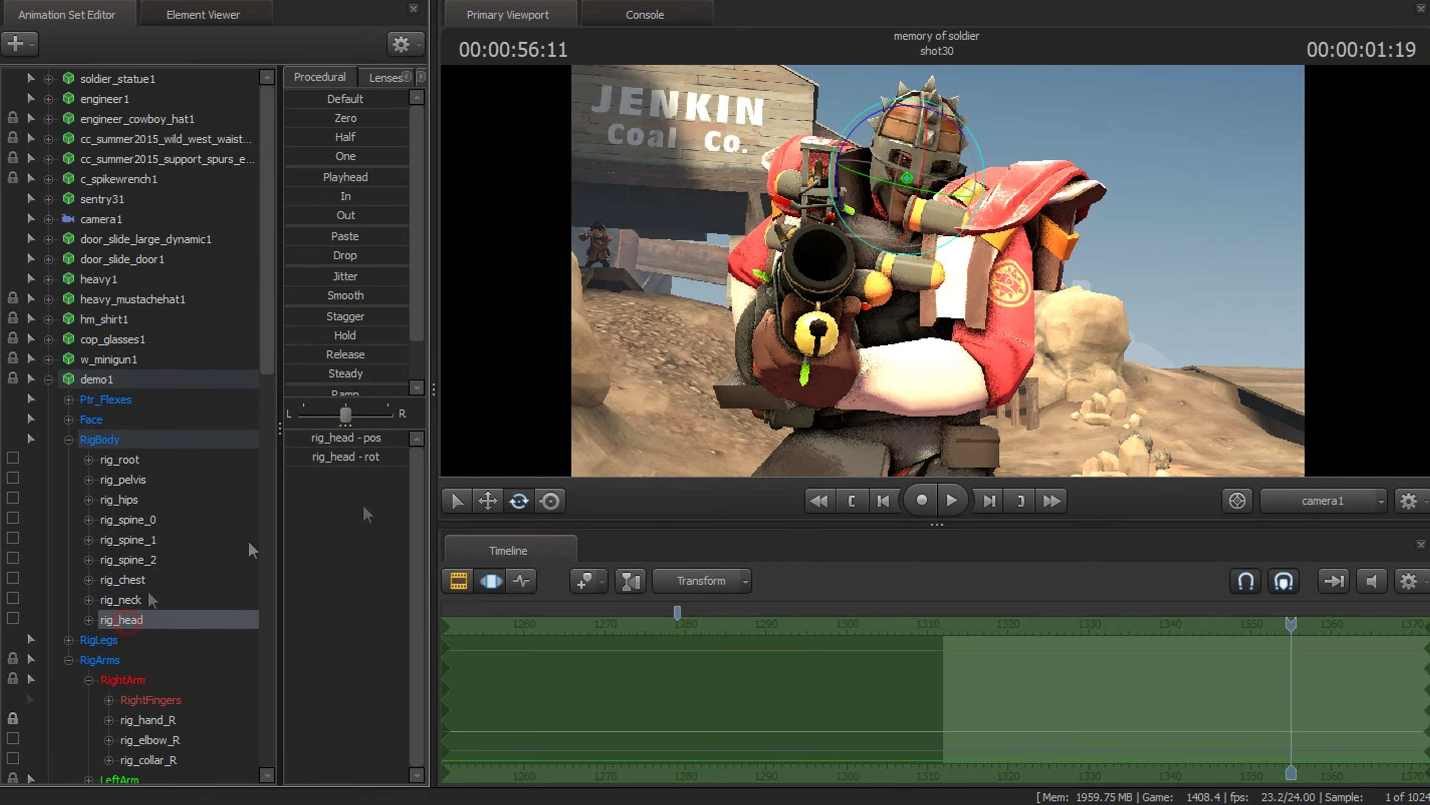
left_click(91, 420)
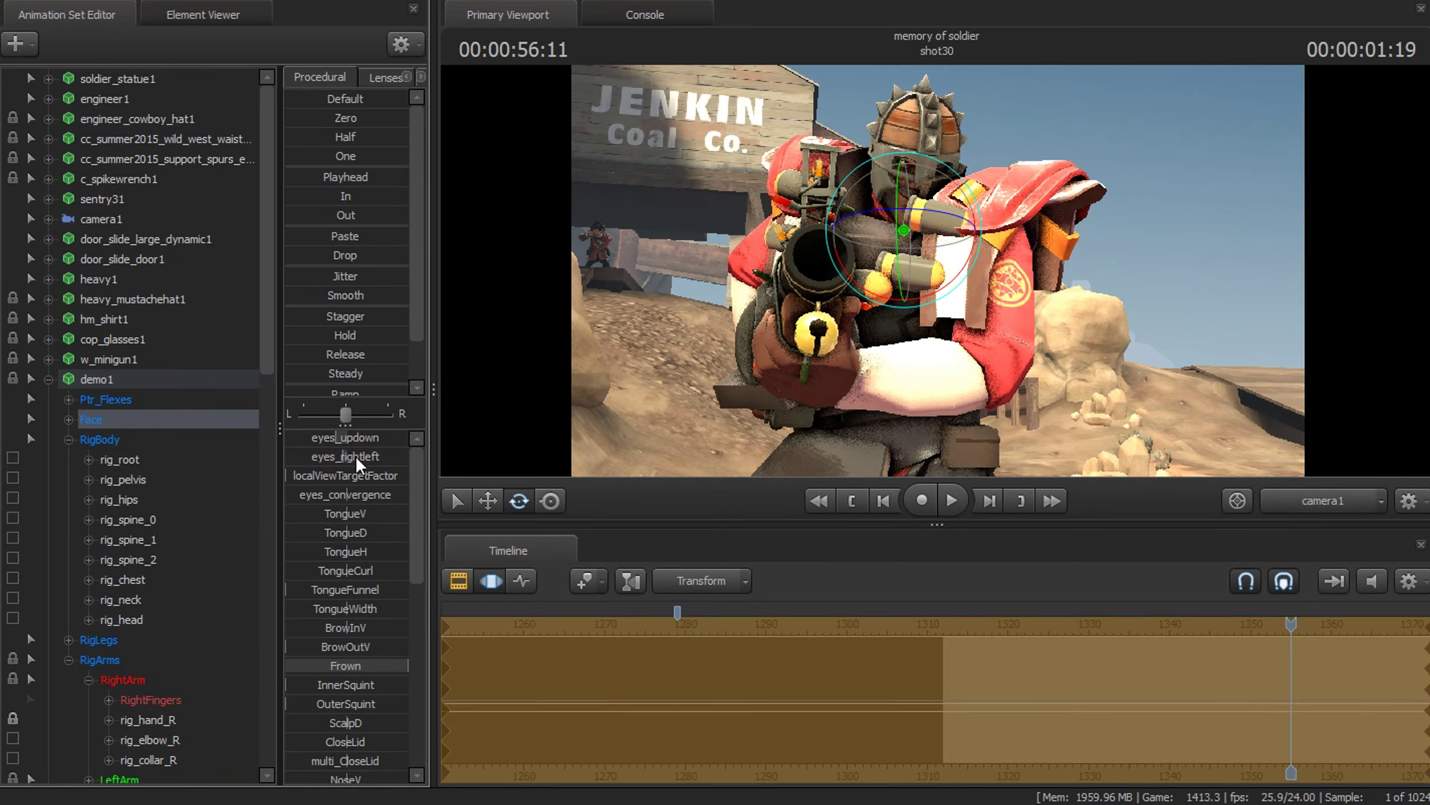
Step: View the Demoman's face up close, select his flex controls and preview from shot start in camera1
key("F4")
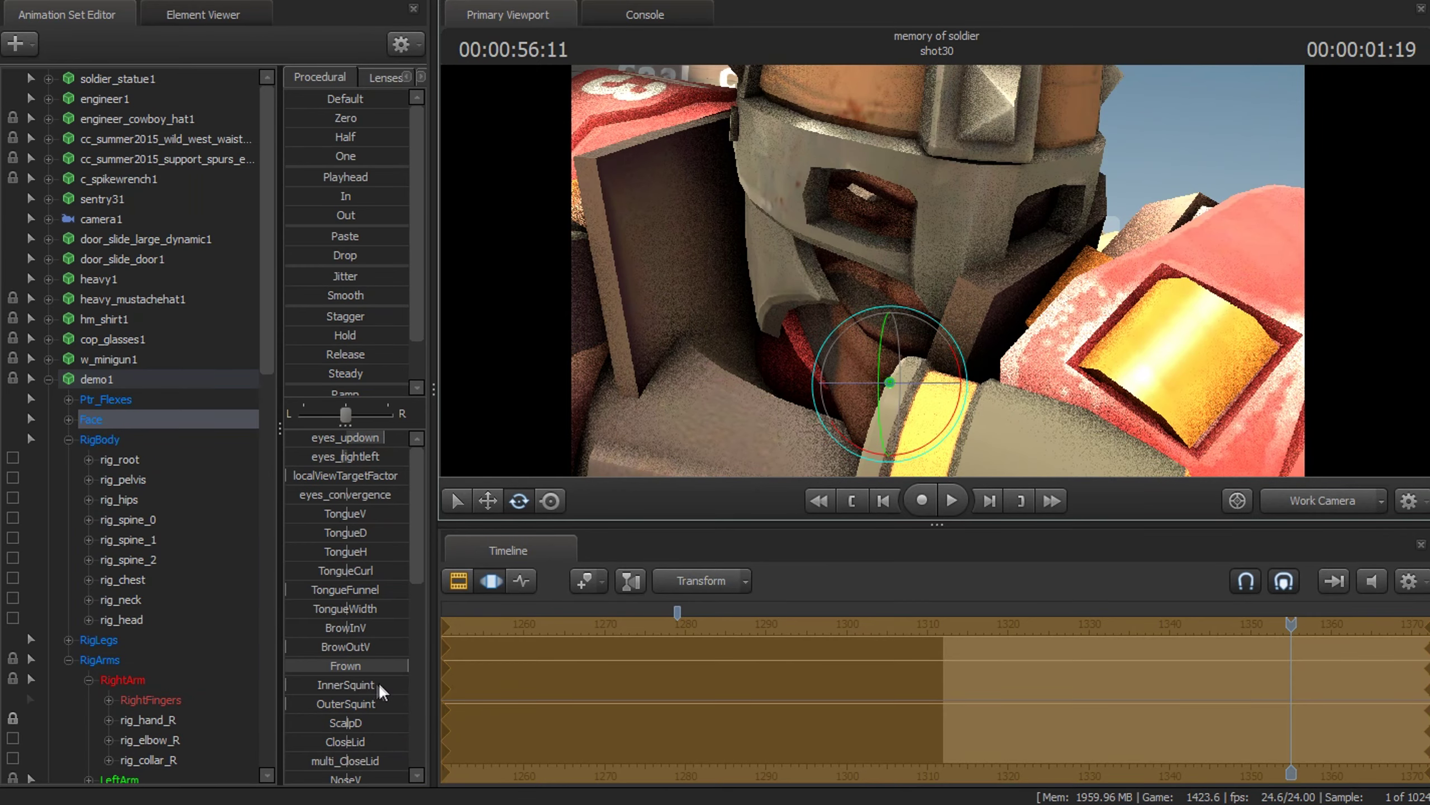
scroll(359, 659, "down", 10)
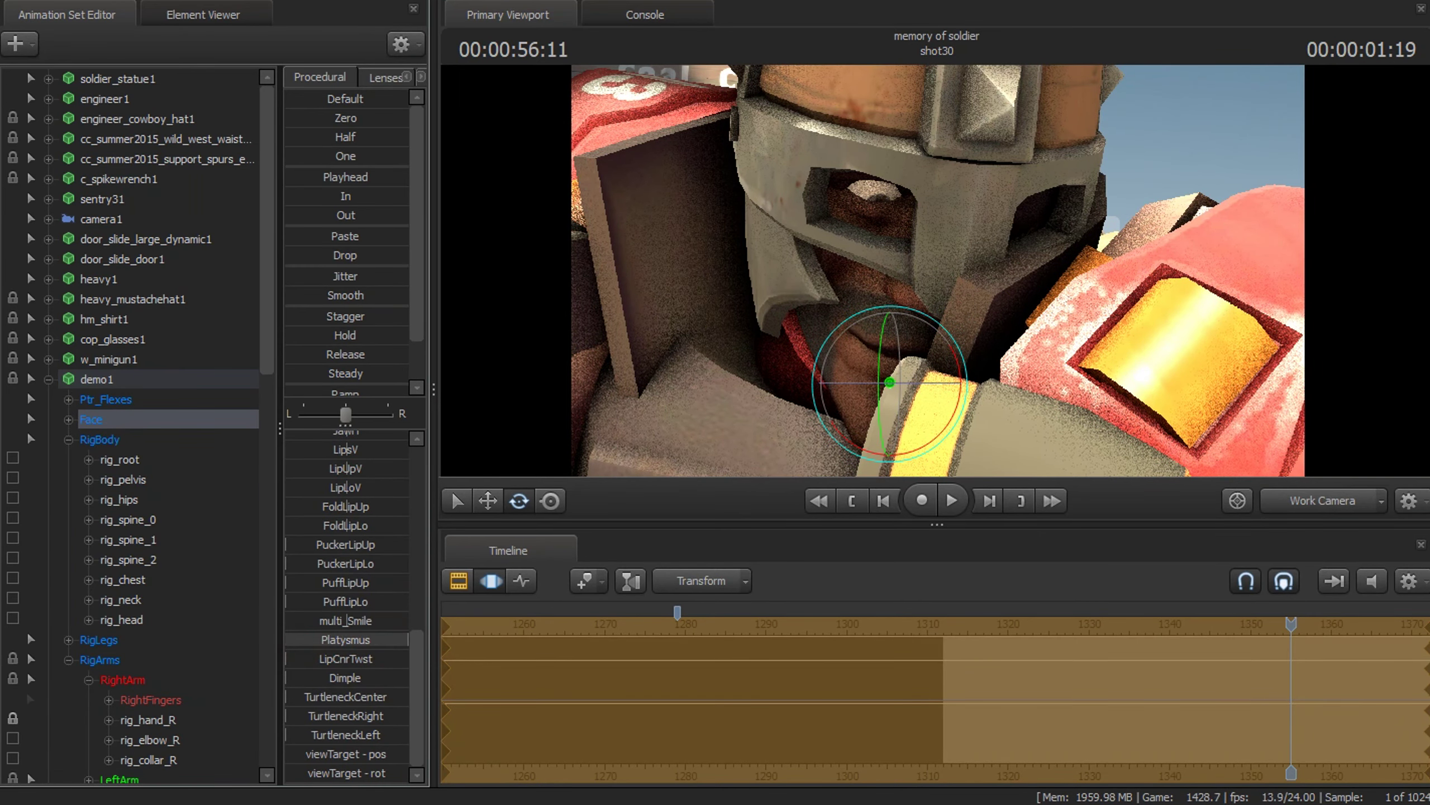
scroll(335, 639, "up", 10)
left_click(193, 400)
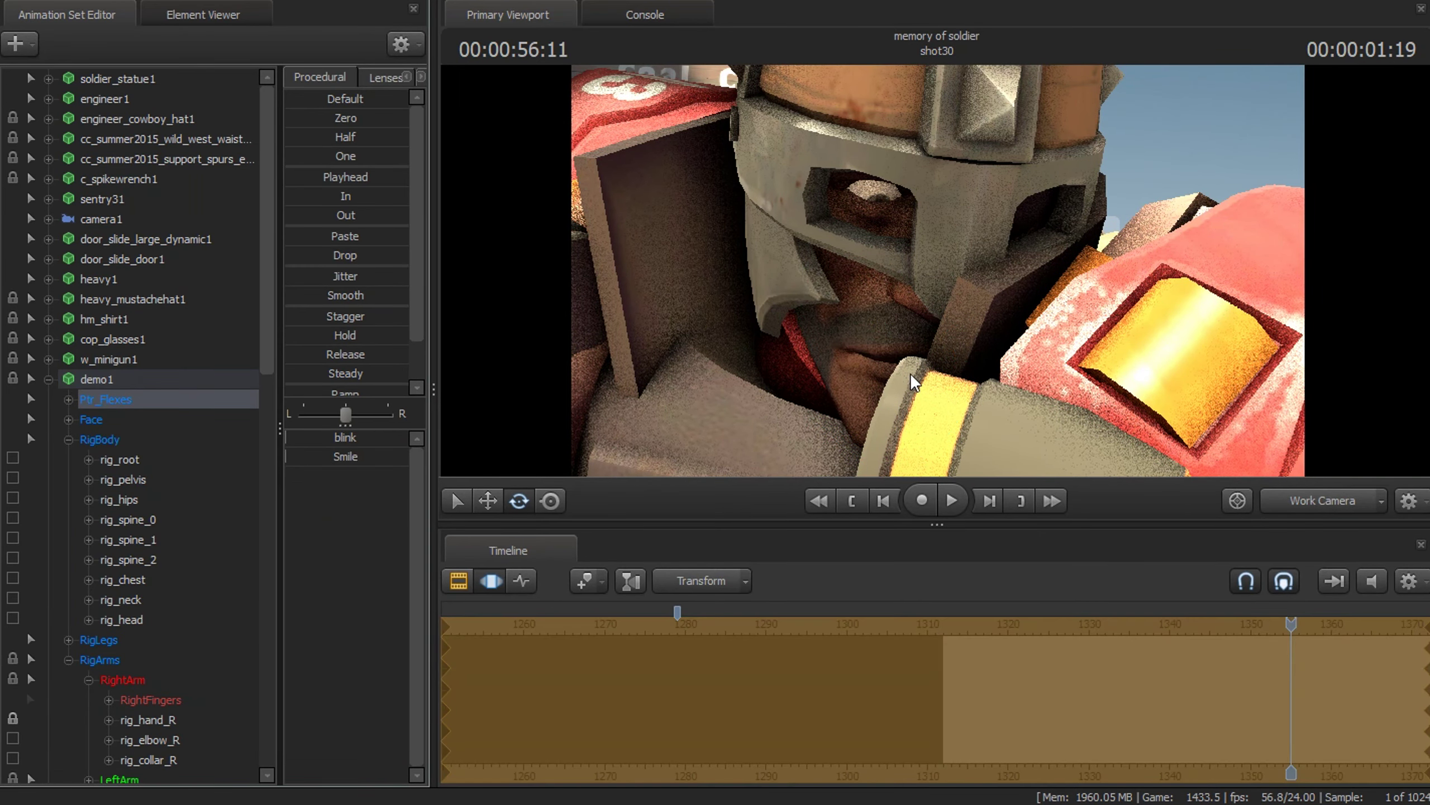
left_click(950, 501)
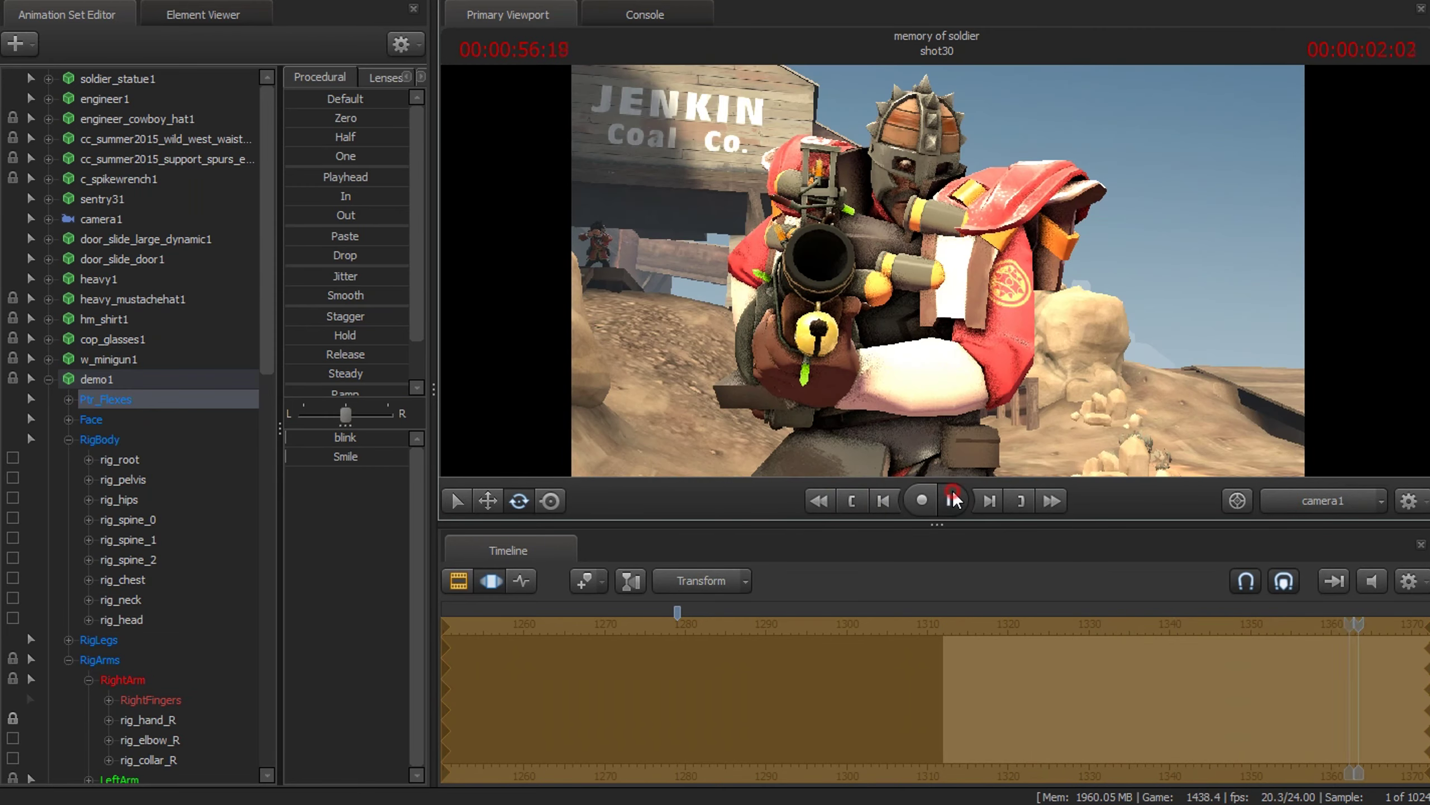
key("space")
Step: Show the blink and Smile curves, select all controls, replay, and return to the clip editor
left_click(521, 581)
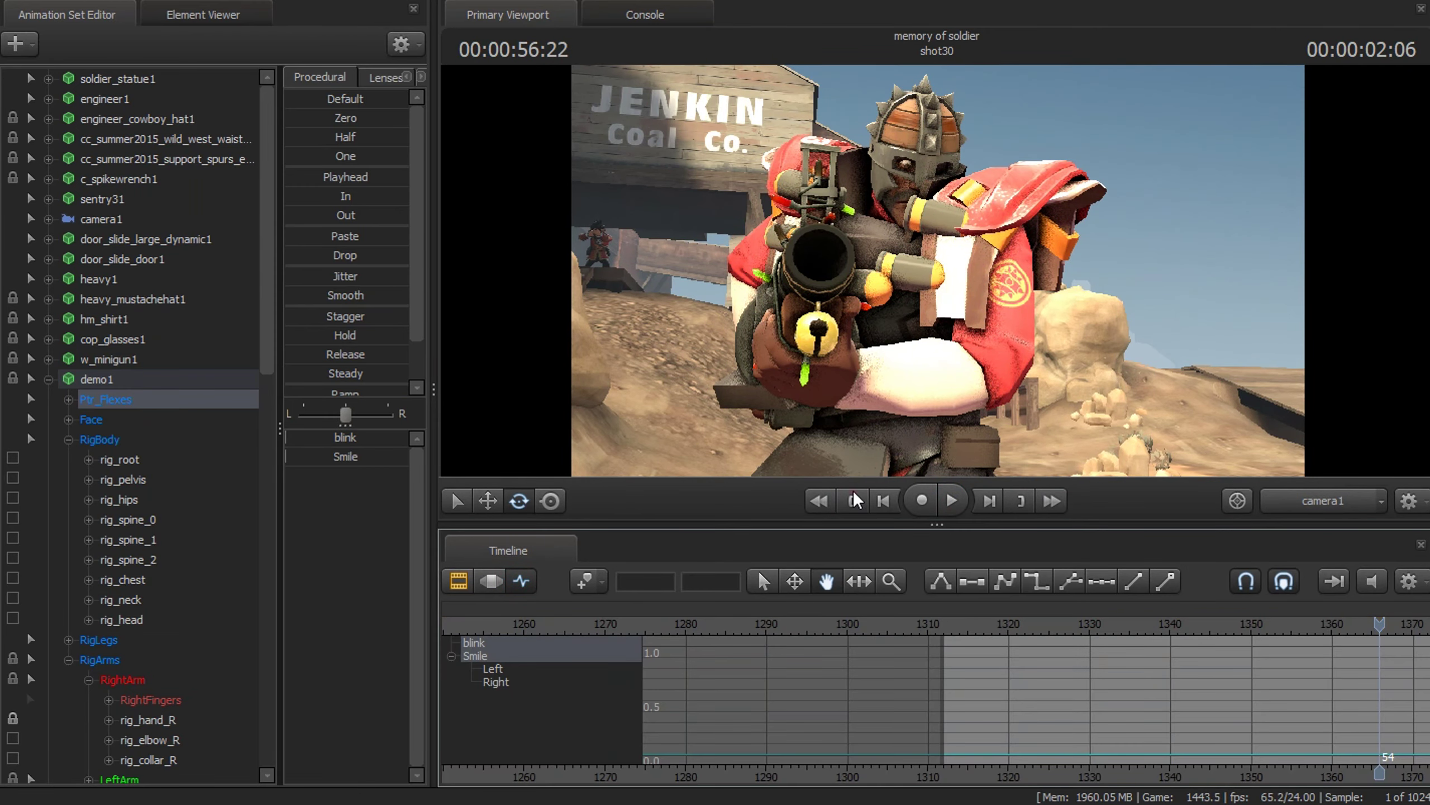
key("ctrl+a")
left_click(952, 501)
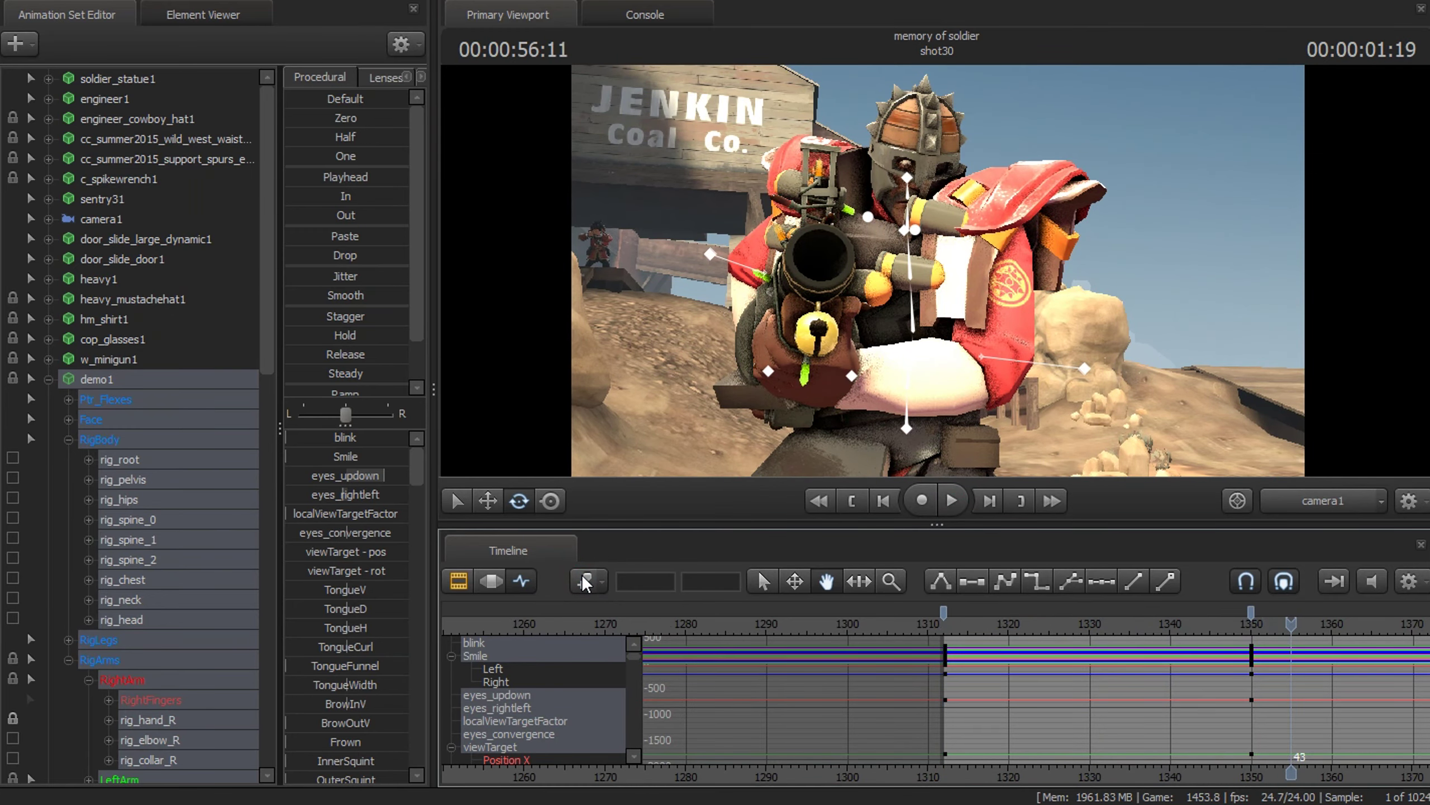
left_click(491, 582)
Step: Review the siren clip's fade settings at shot21, then play the film from the start
left_click_drag(862, 623, 902, 623)
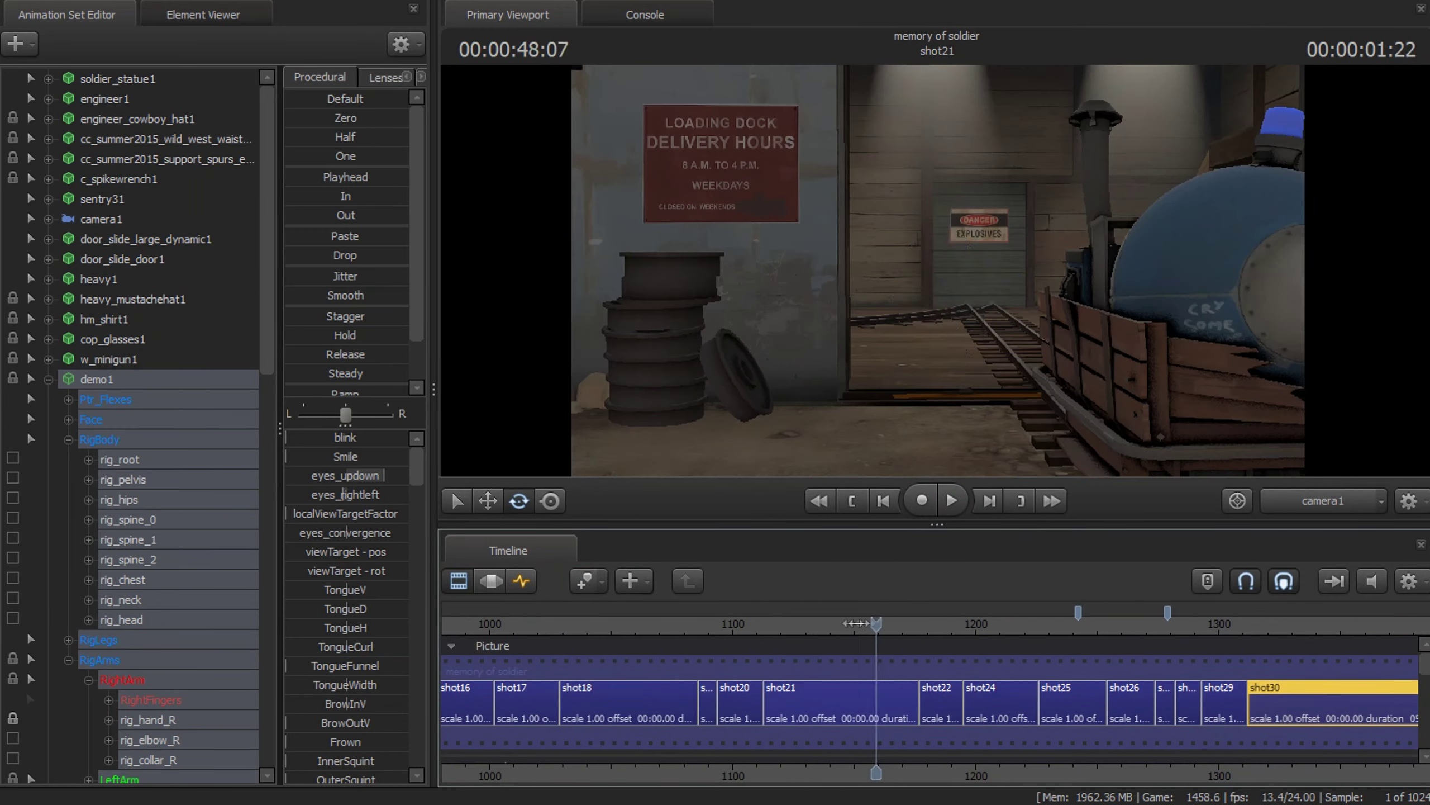
scroll(1424, 677, "down", 5)
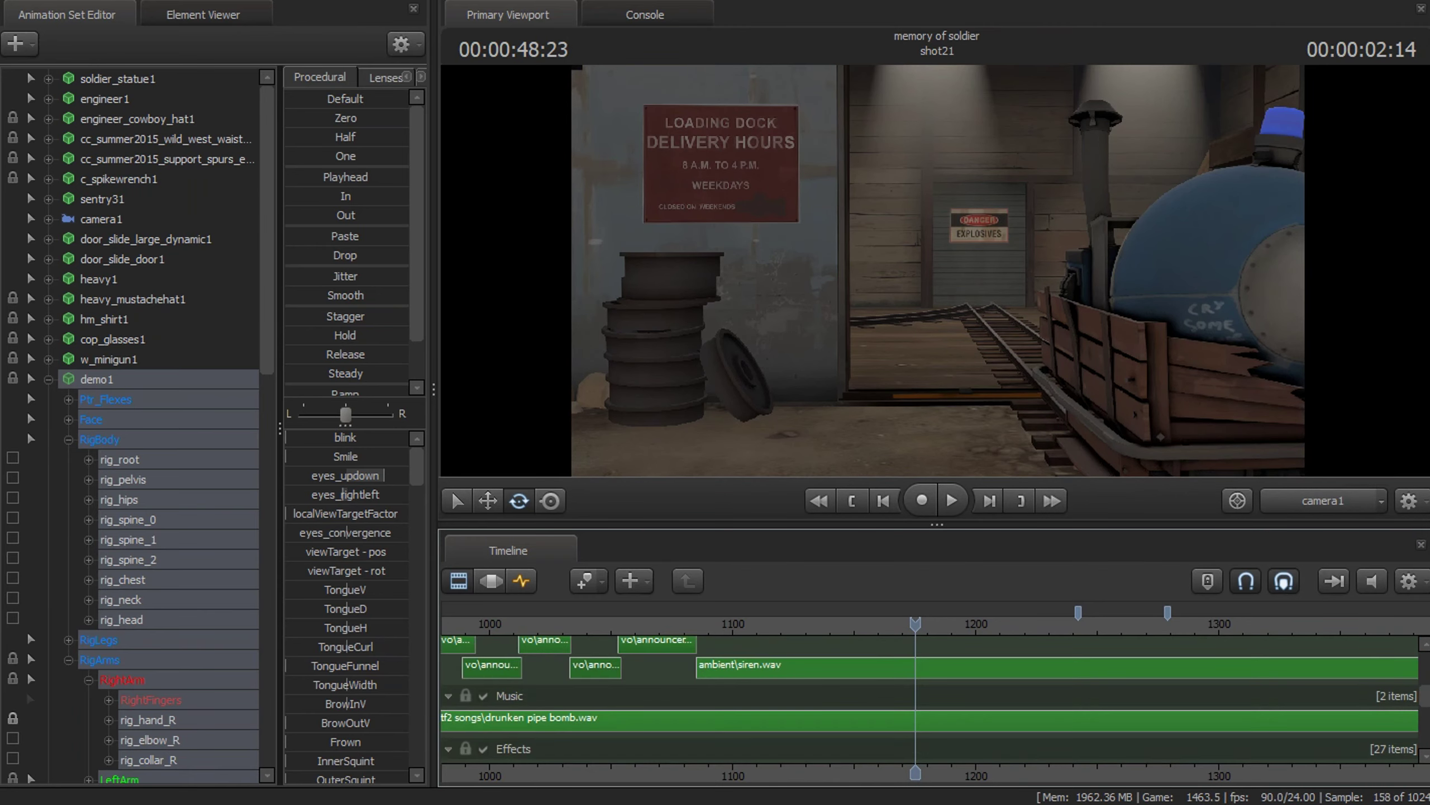
left_click(1016, 663)
right_click(968, 676)
mouse_move(884, 471)
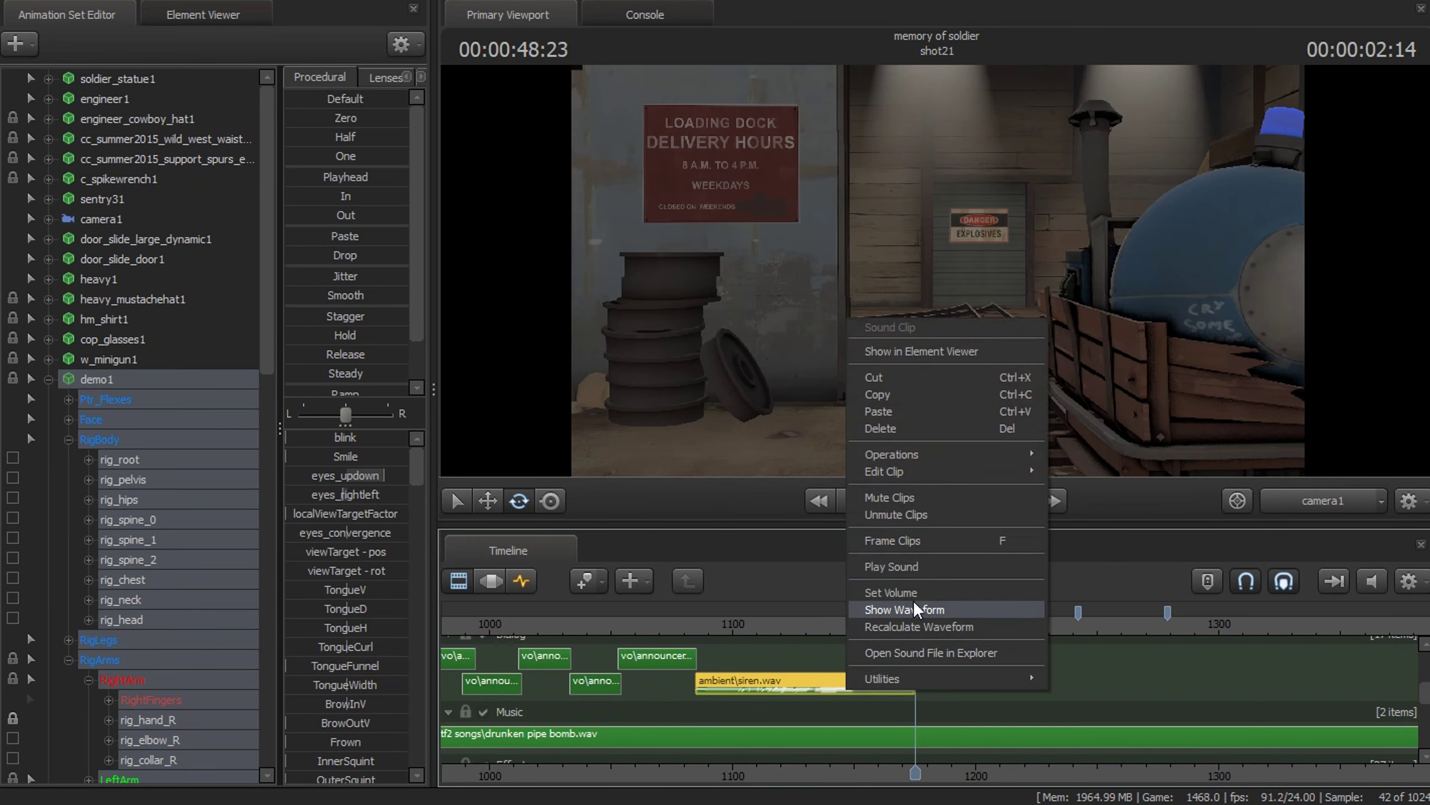
left_click(1118, 585)
key("Return")
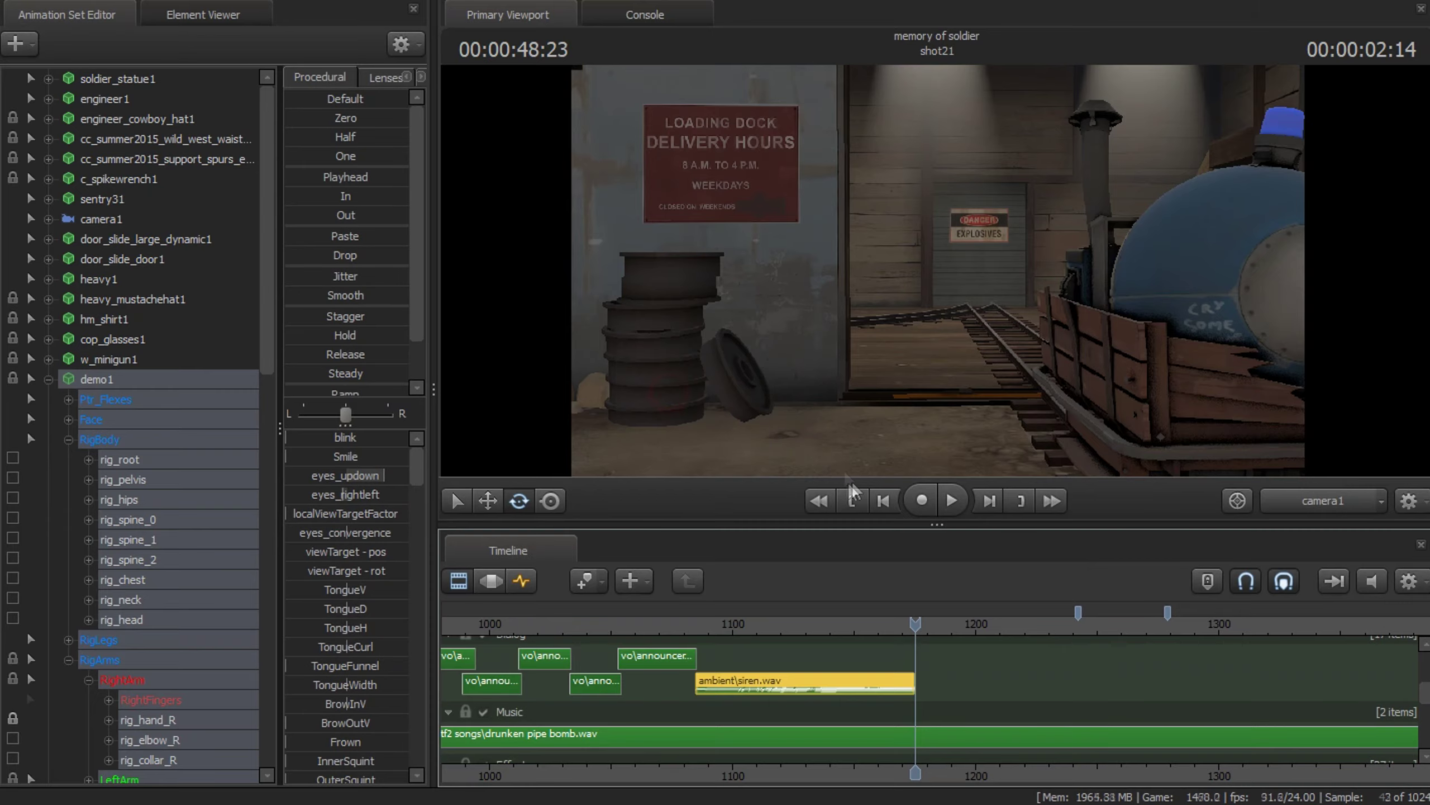
key("Home")
scroll(916, 623, "down", 5)
key("space")
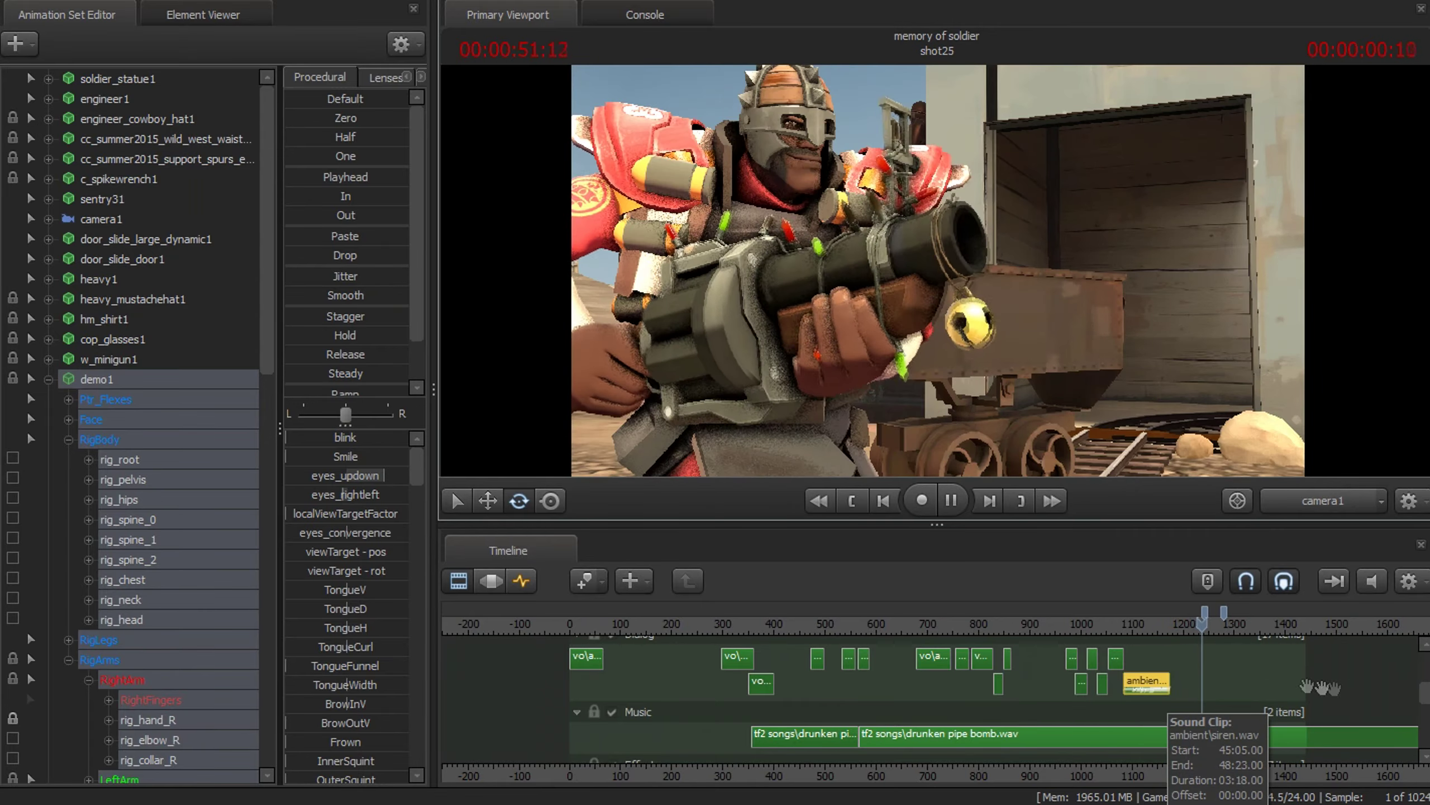
Step: Set the drunken pipe bomb music clip's volume to 0 and resume playback to shot30
right_click(972, 735)
left_click(984, 652)
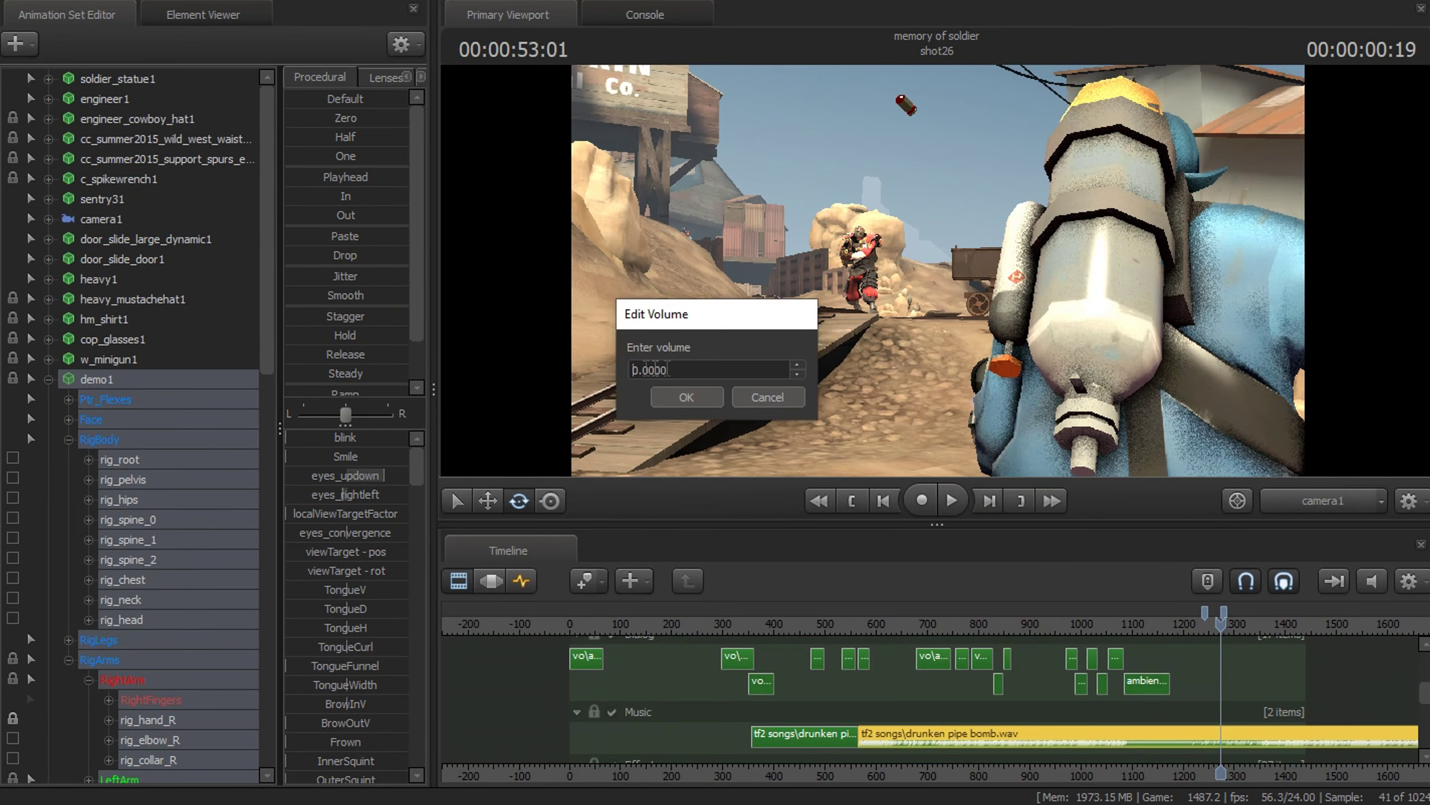
left_click(678, 398)
left_click(951, 499)
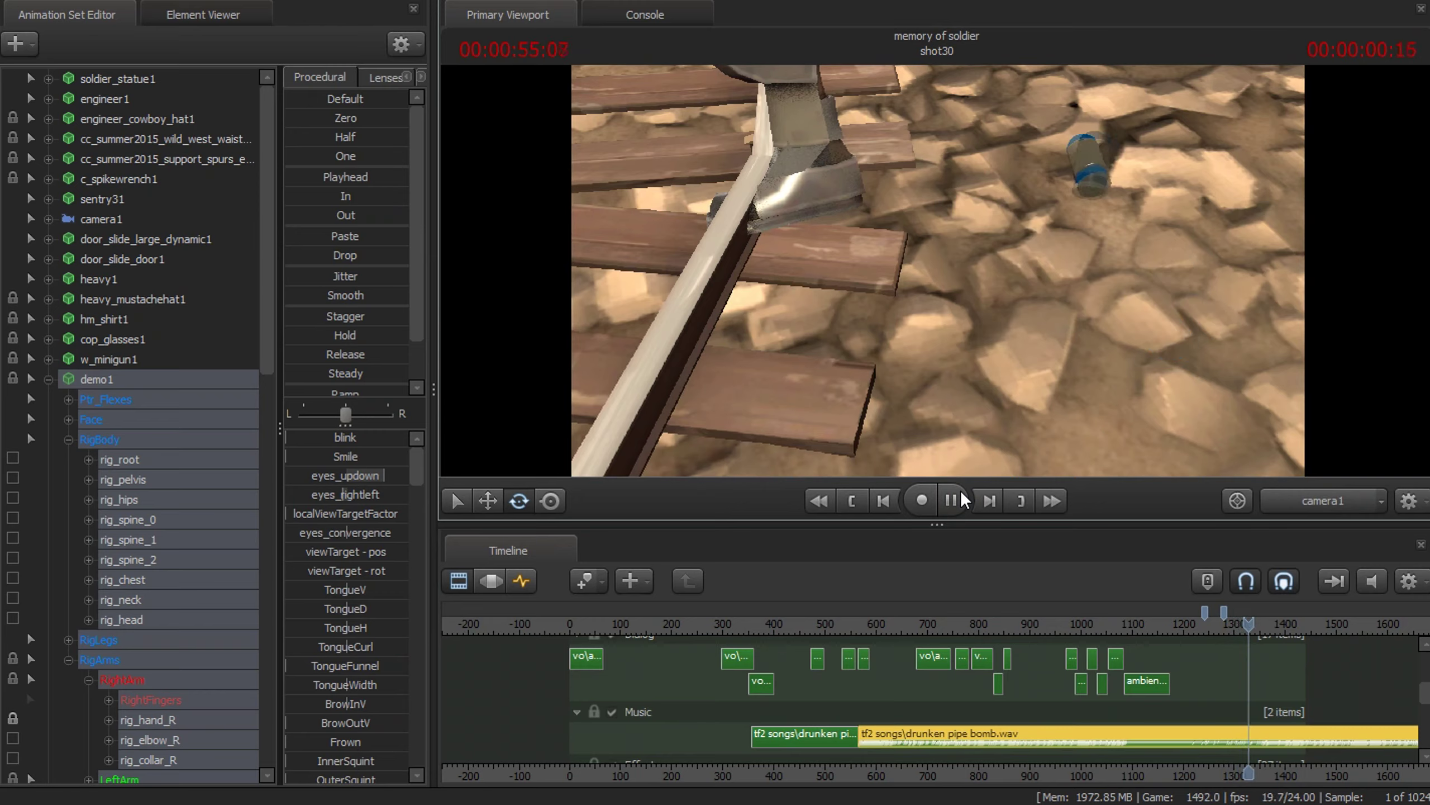
Step: In the graph editor rotate rig_head so the Demoman's head sits upright, then select the whole demo1 rig
key("F2")
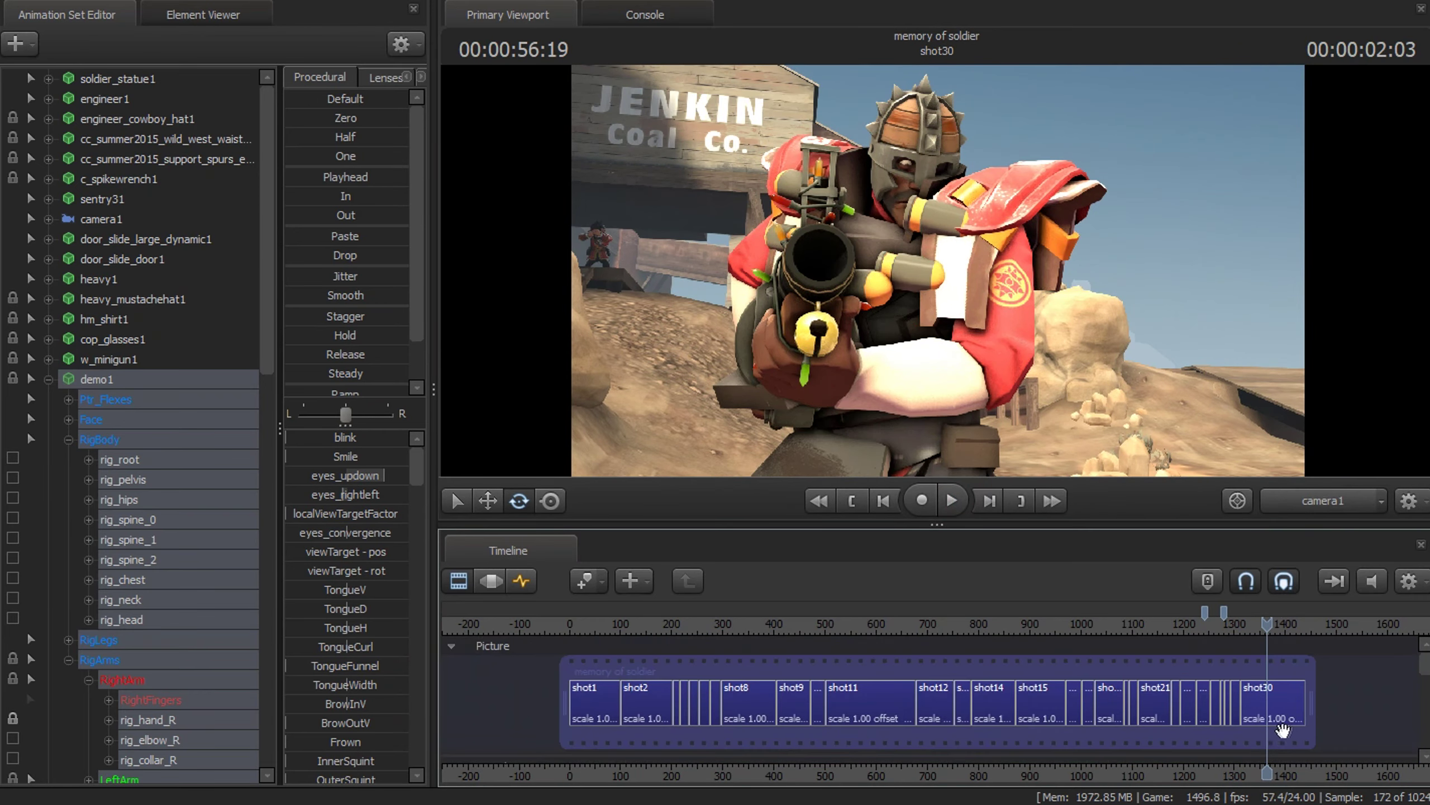
key("F3")
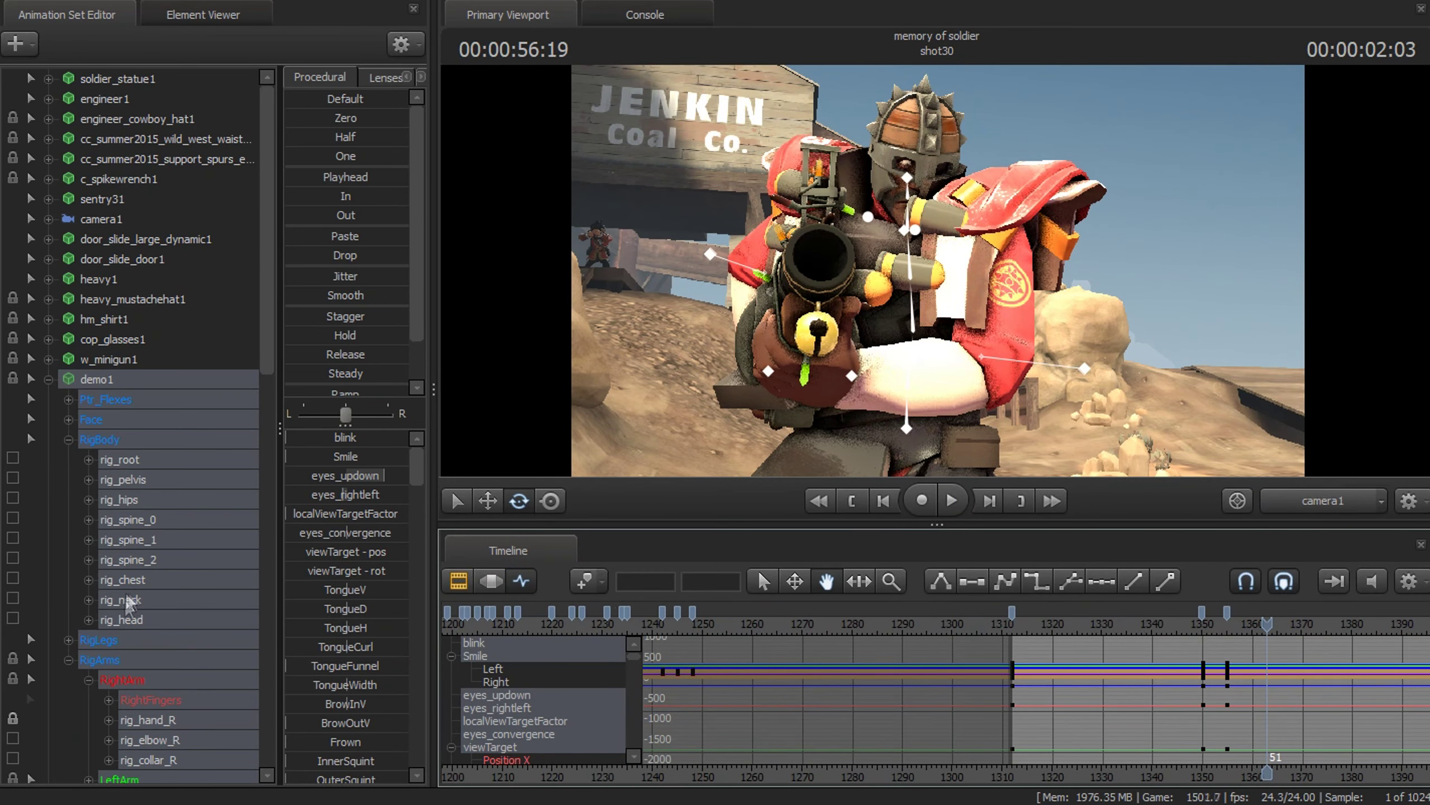
left_click(121, 621)
left_click_drag(944, 179, 919, 125)
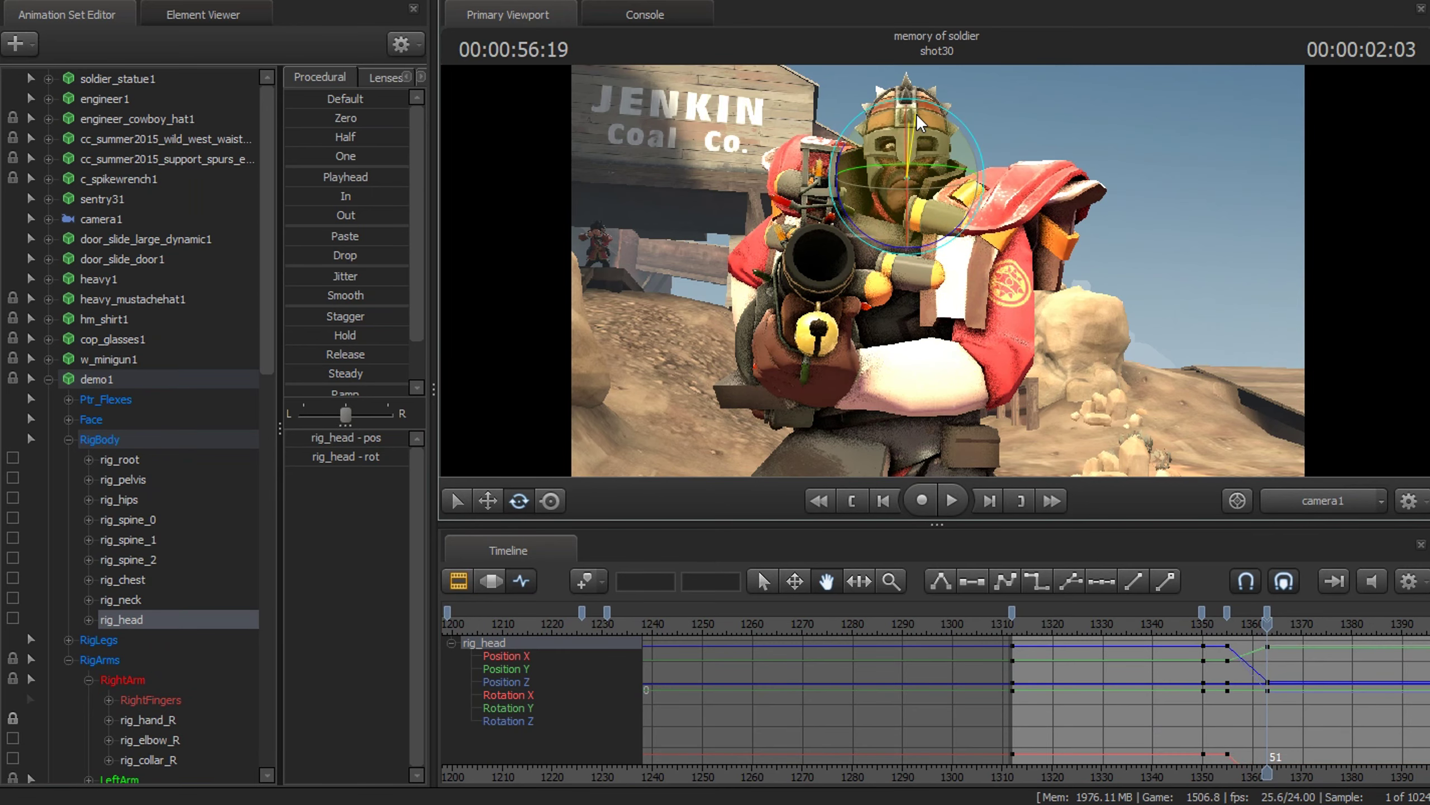
left_click_drag(917, 195, 908, 115)
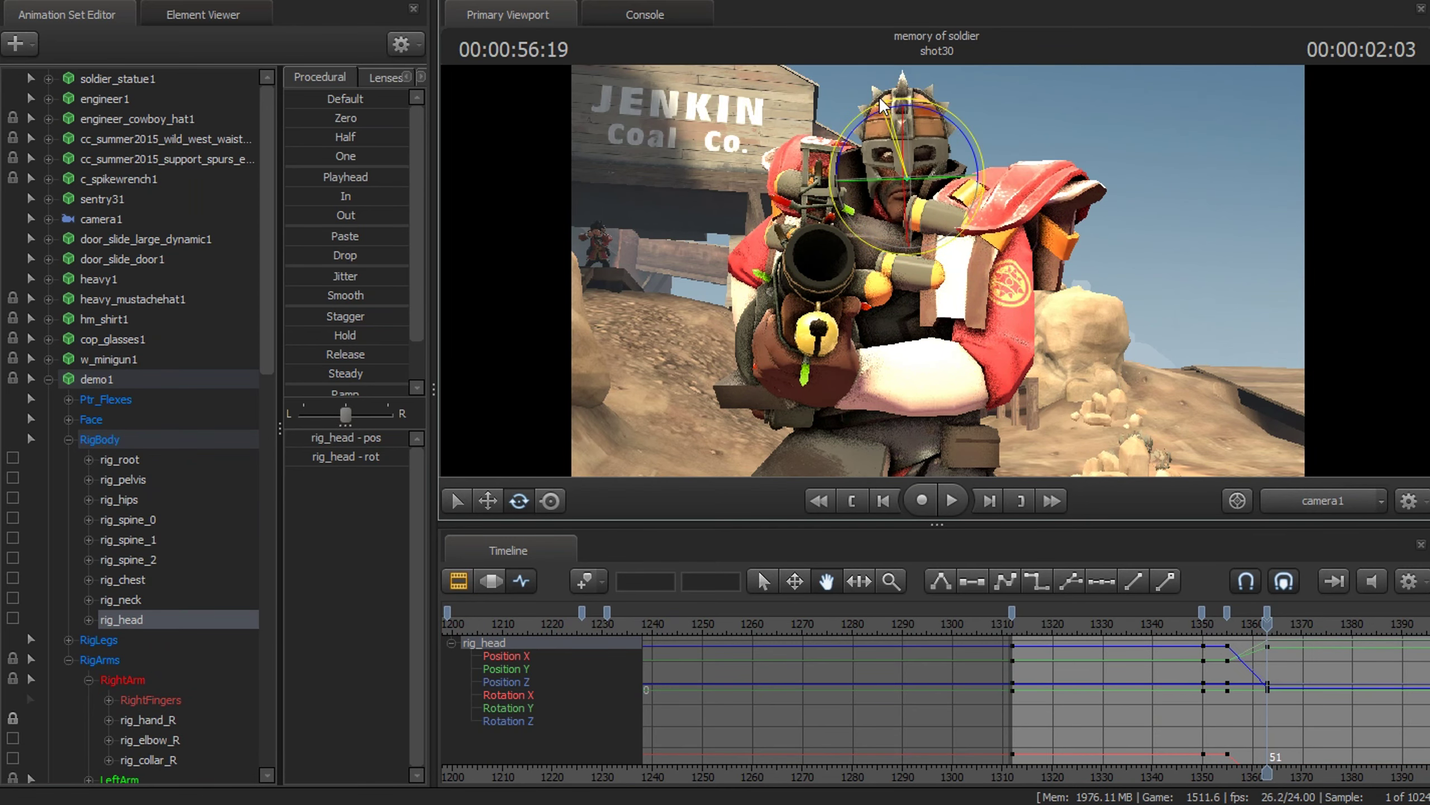
left_click(91, 419)
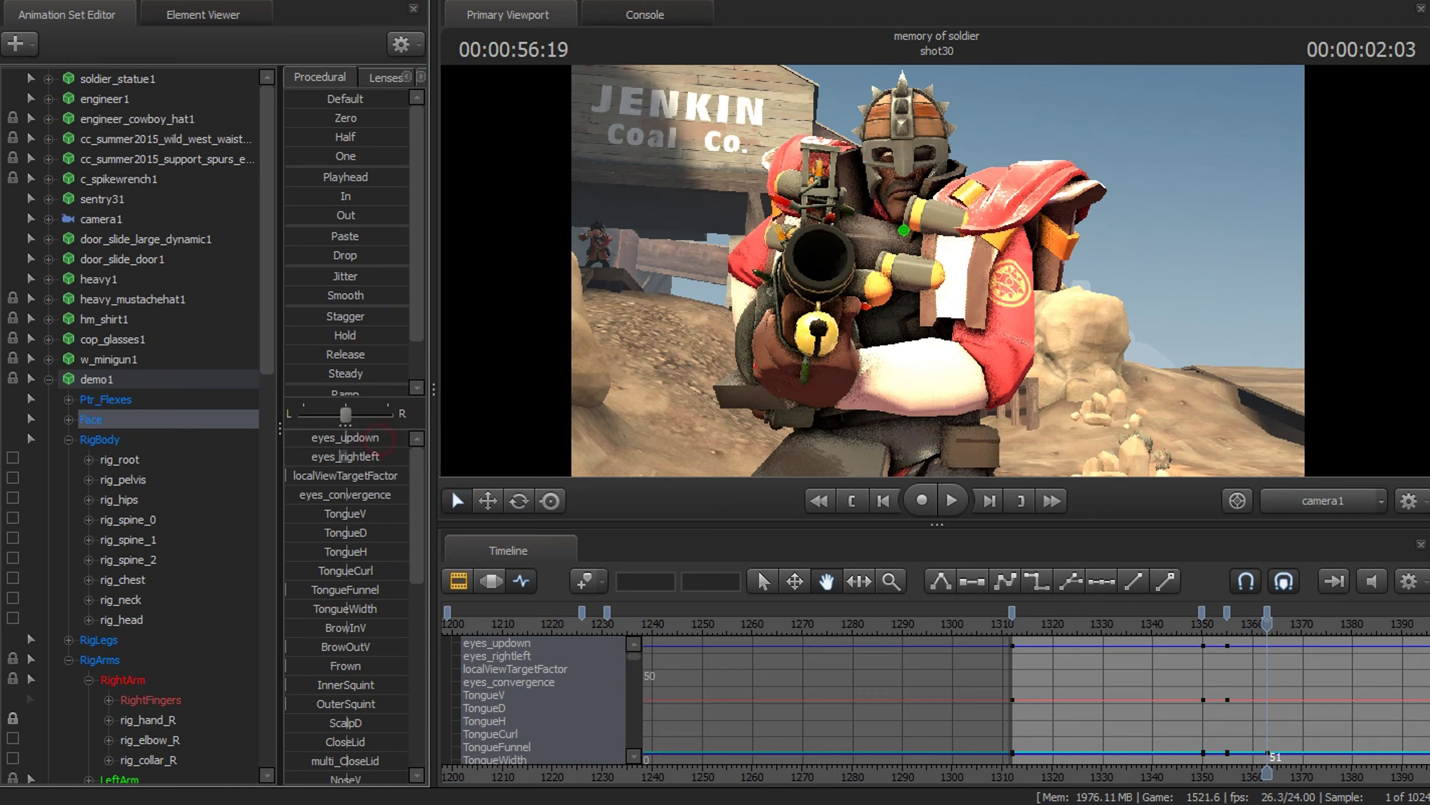
left_click(209, 382)
Step: Split shot30 at the playhead into shot30 and shot31, starting shot31 at the playhead
left_click(458, 580)
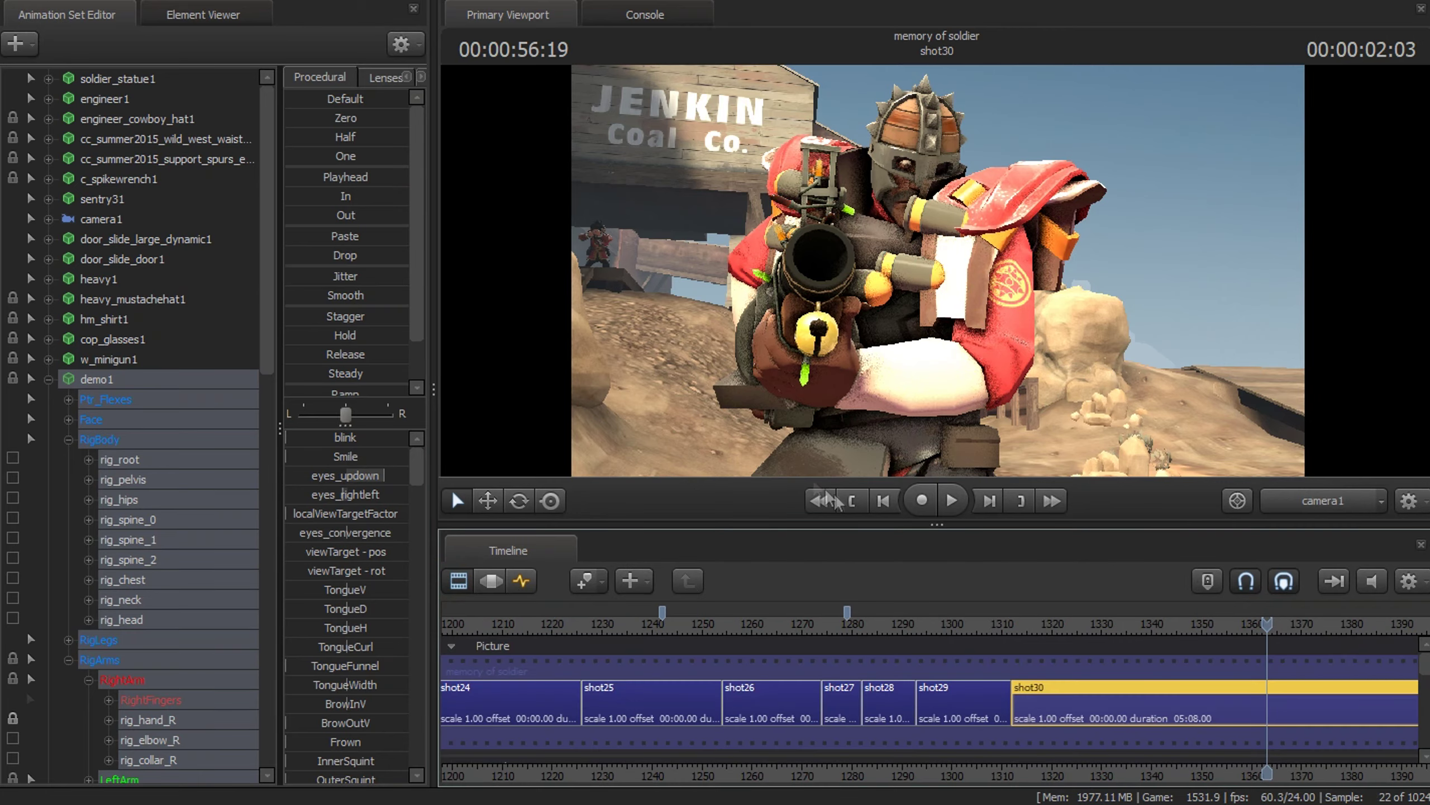
left_click(1293, 692, "shift")
left_click(1219, 629)
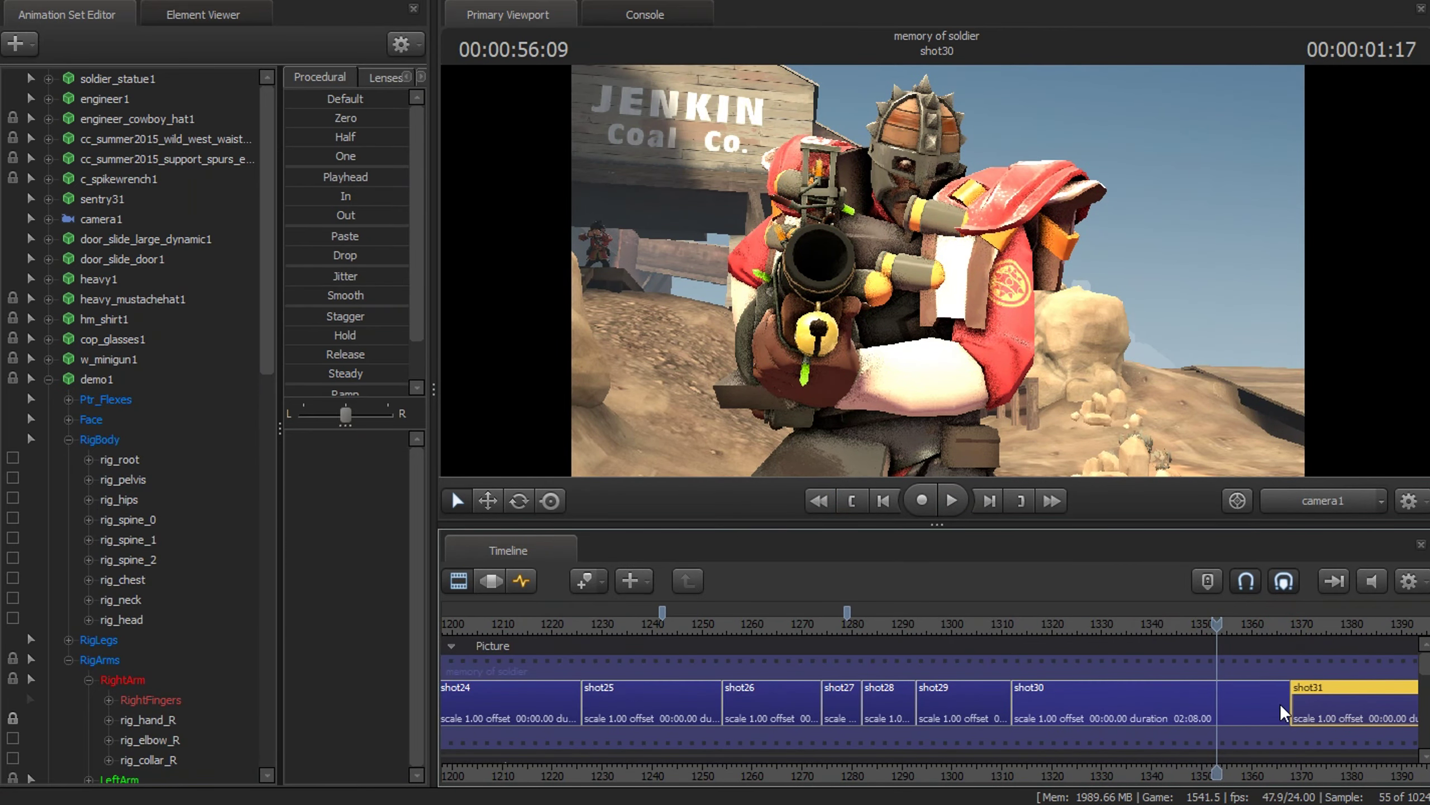
left_click_drag(1293, 698, 1218, 699)
Step: Move shot31's camera1 onto a Demoman close-up and bring up the dialog track's clip options
key("F2")
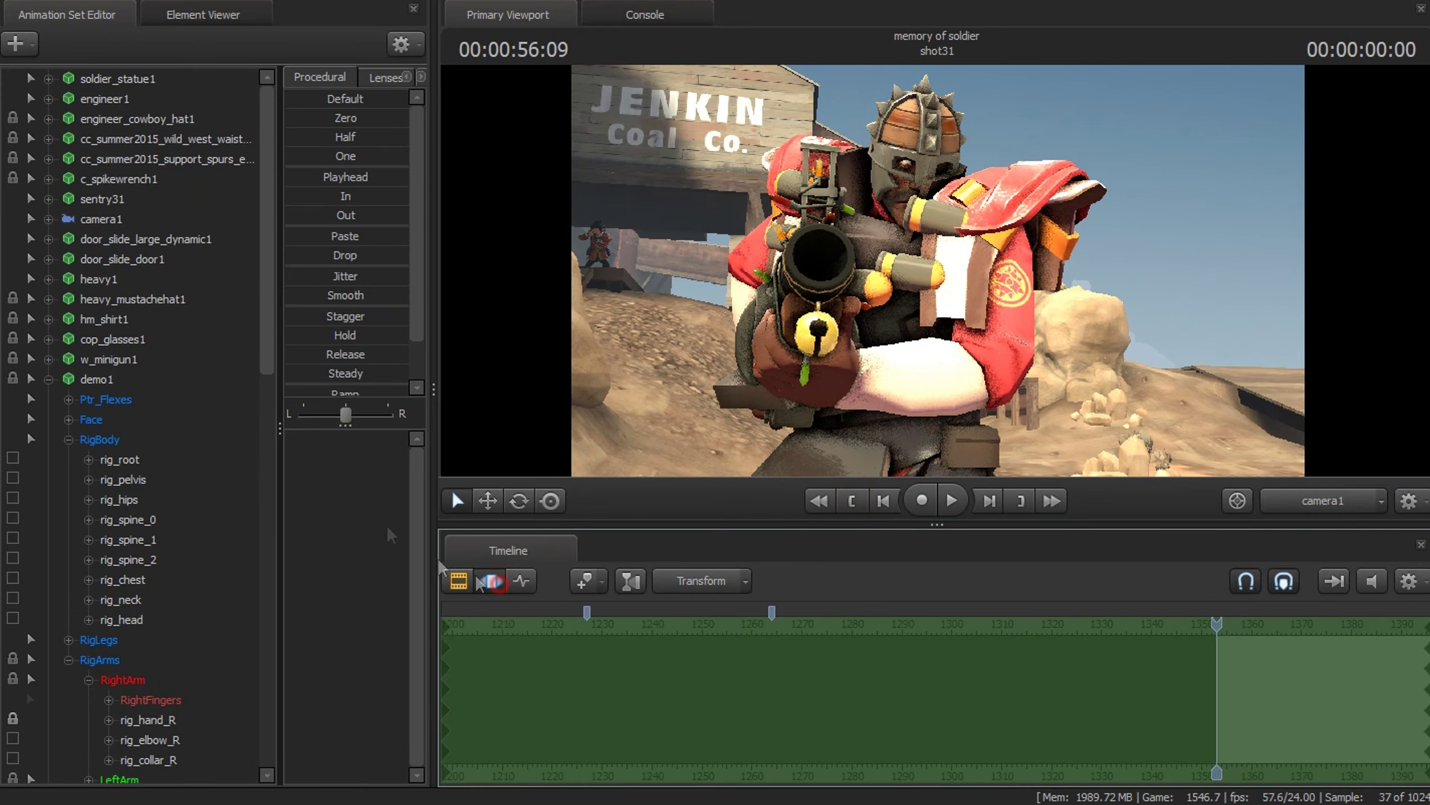
left_click(101, 219)
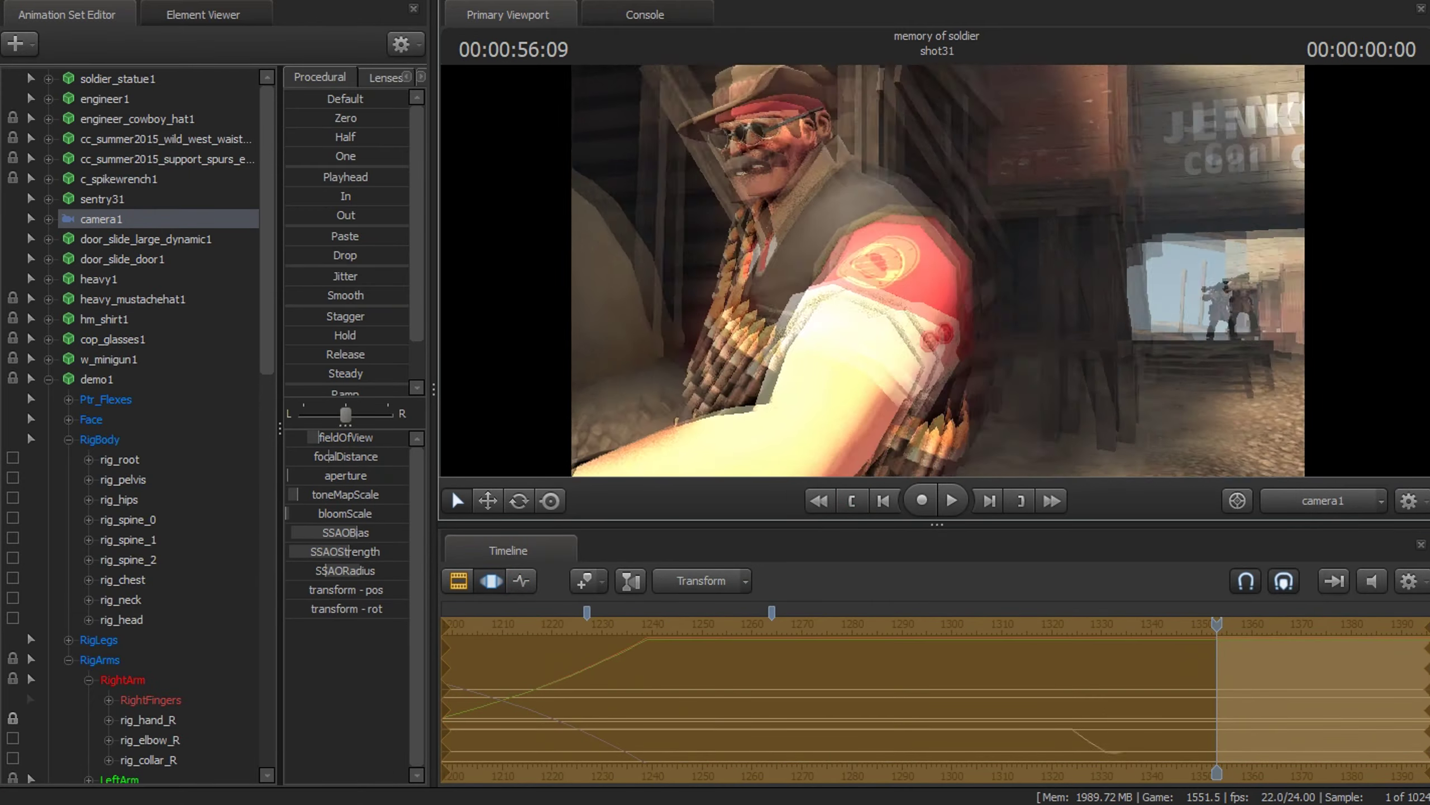
left_click_drag(939, 268, 484, 542)
key("F3")
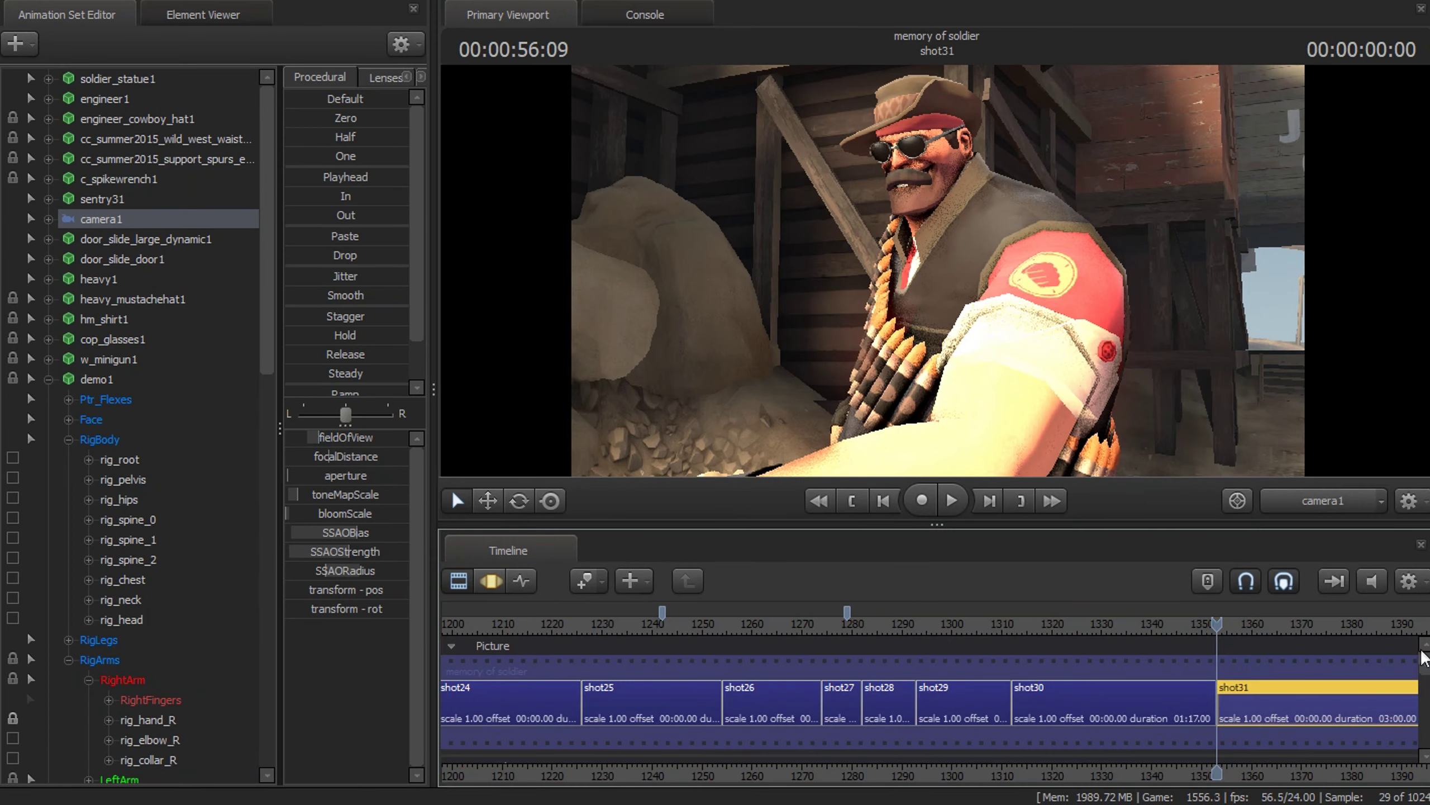
scroll(894, 692, "down", 2)
right_click(1293, 702)
left_click(1353, 587)
type("o pain")
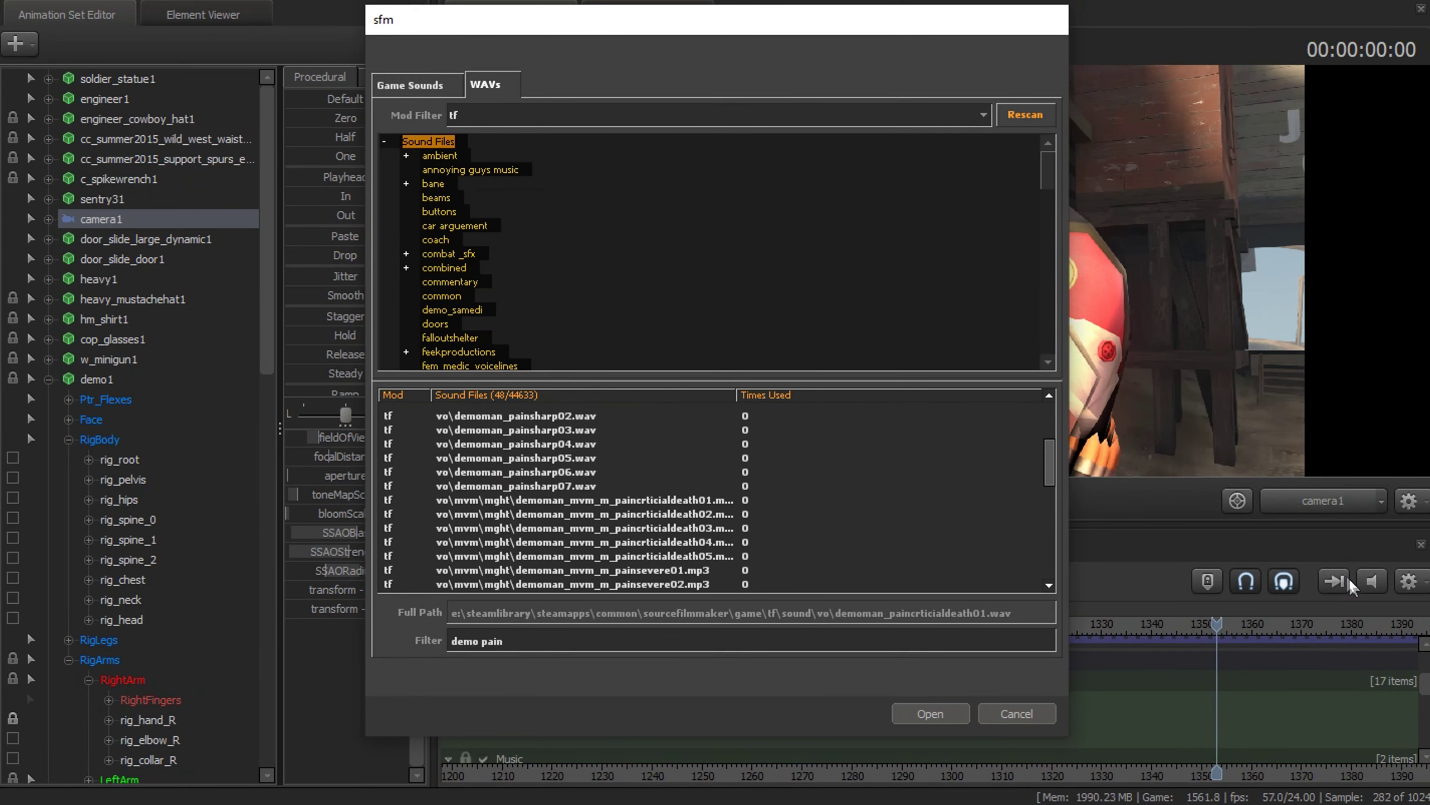
Step: Add the Demoman paincrticialdeath01 sound to the dialog track and reopen the picker on the weapon track
left_click_drag(654, 419, 609, 464)
double_click(537, 416)
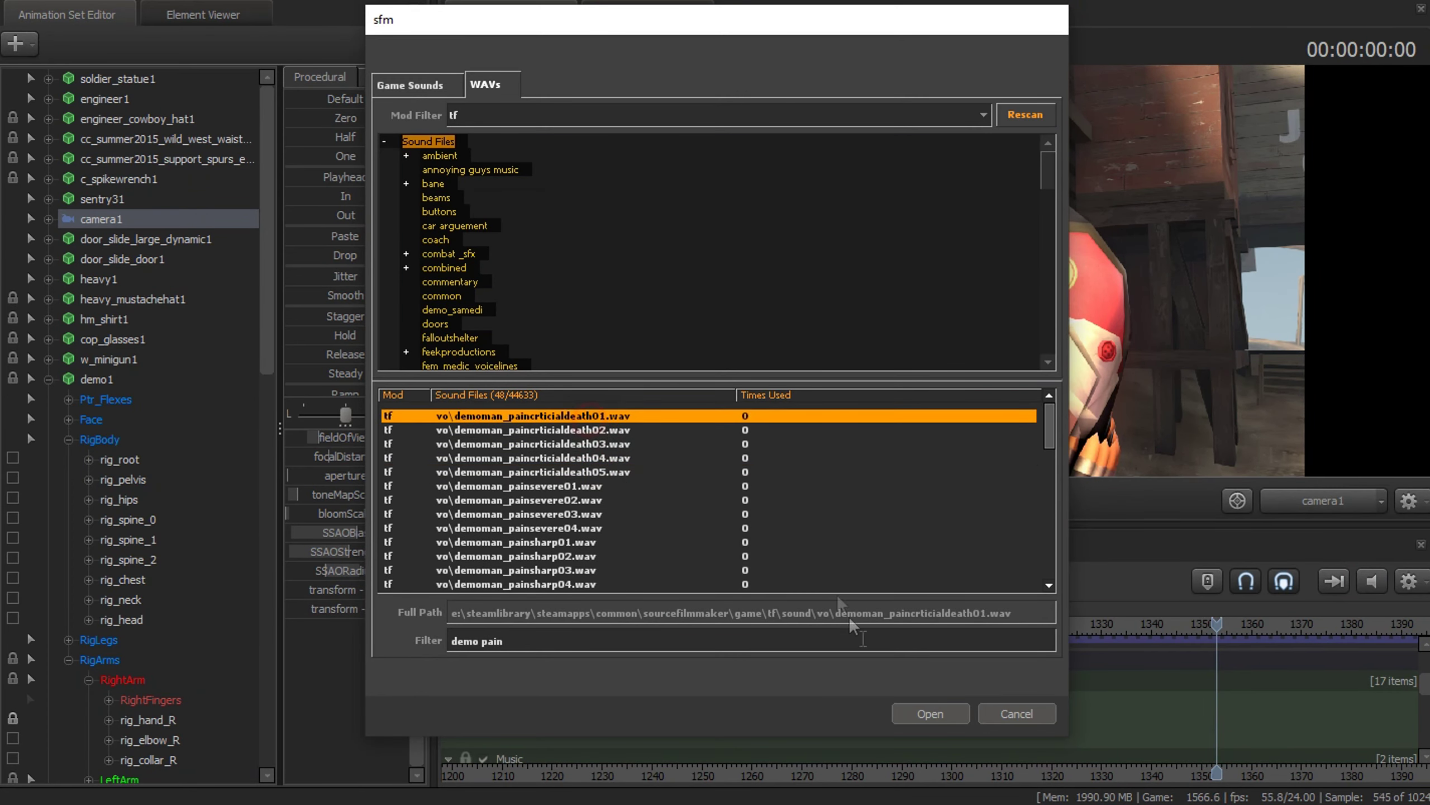
right_click(1213, 701)
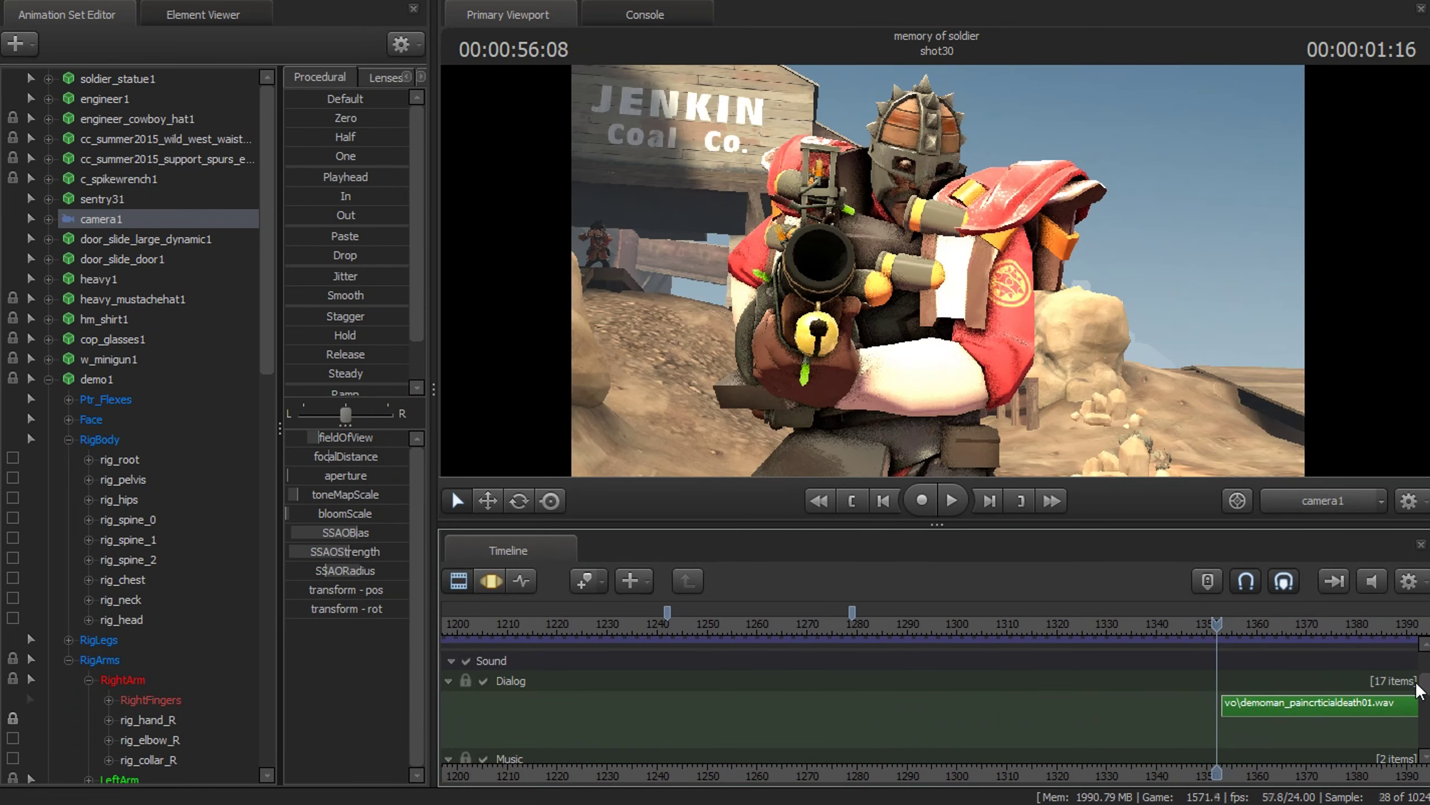
scroll(1313, 715, "down", 2)
right_click(1314, 718)
left_click(1330, 595)
type("g")
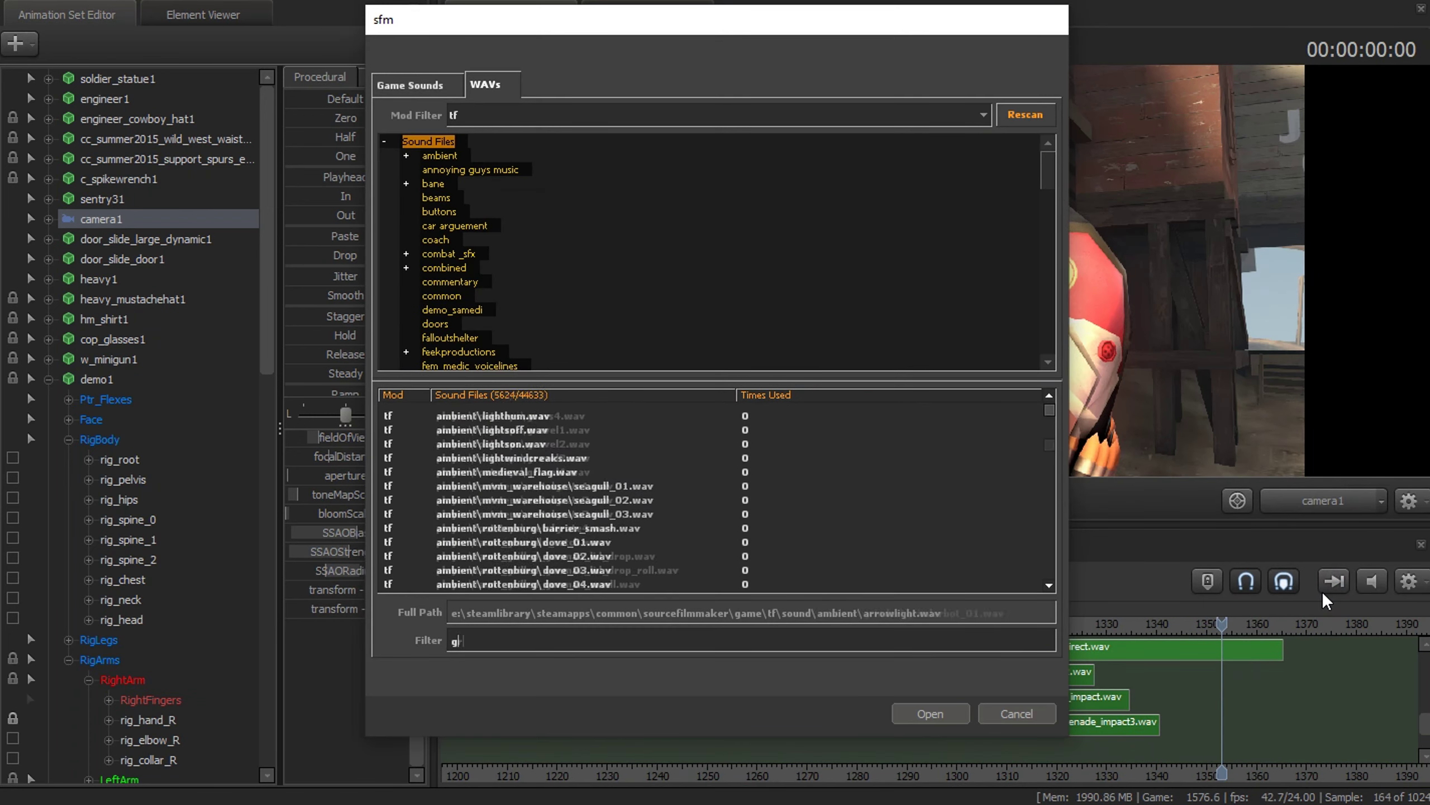
type("renade explosio")
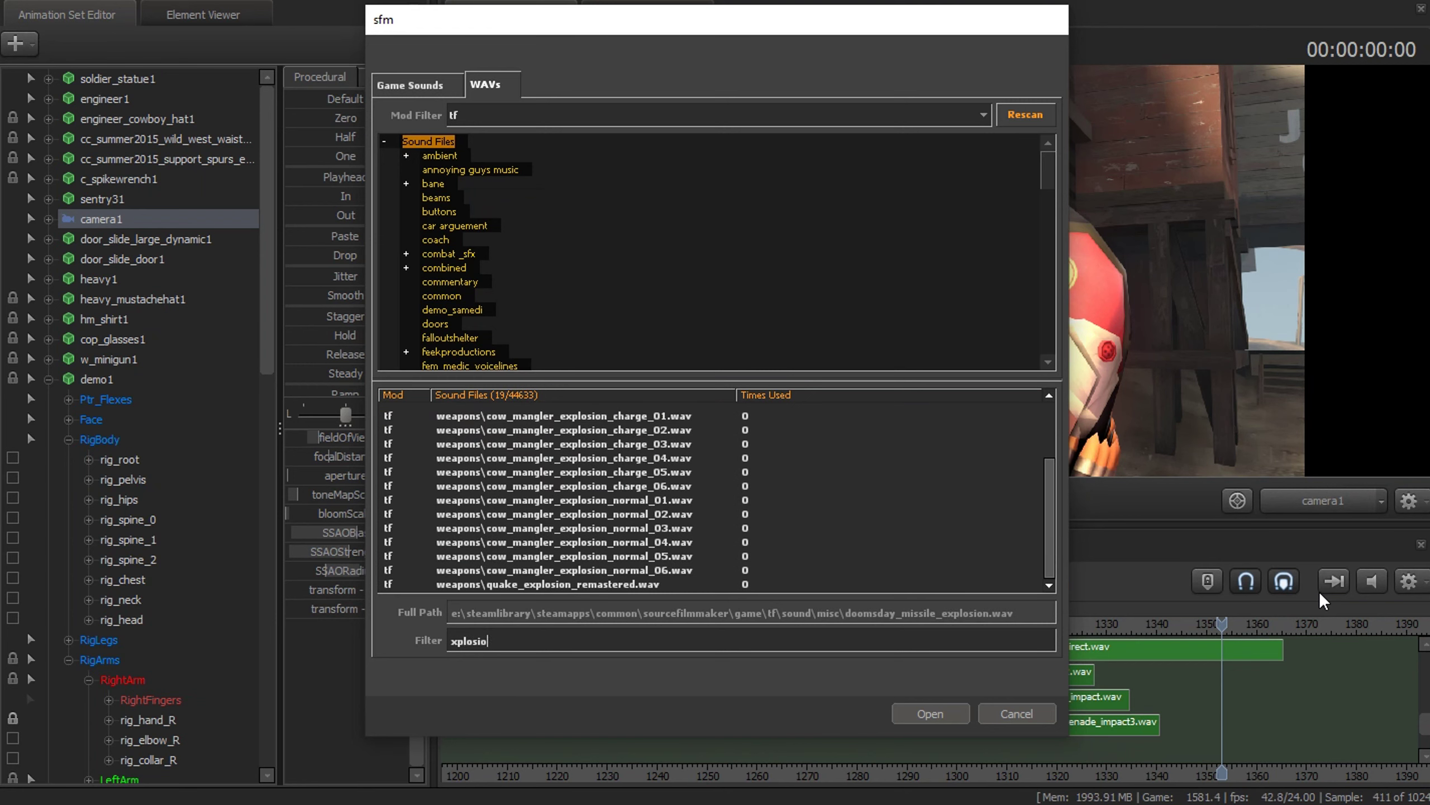
Step: Audition explosion sounds, from the doomsday missile explosion through the end of the list
left_click(564, 584)
scroll(565, 577, "up", 2)
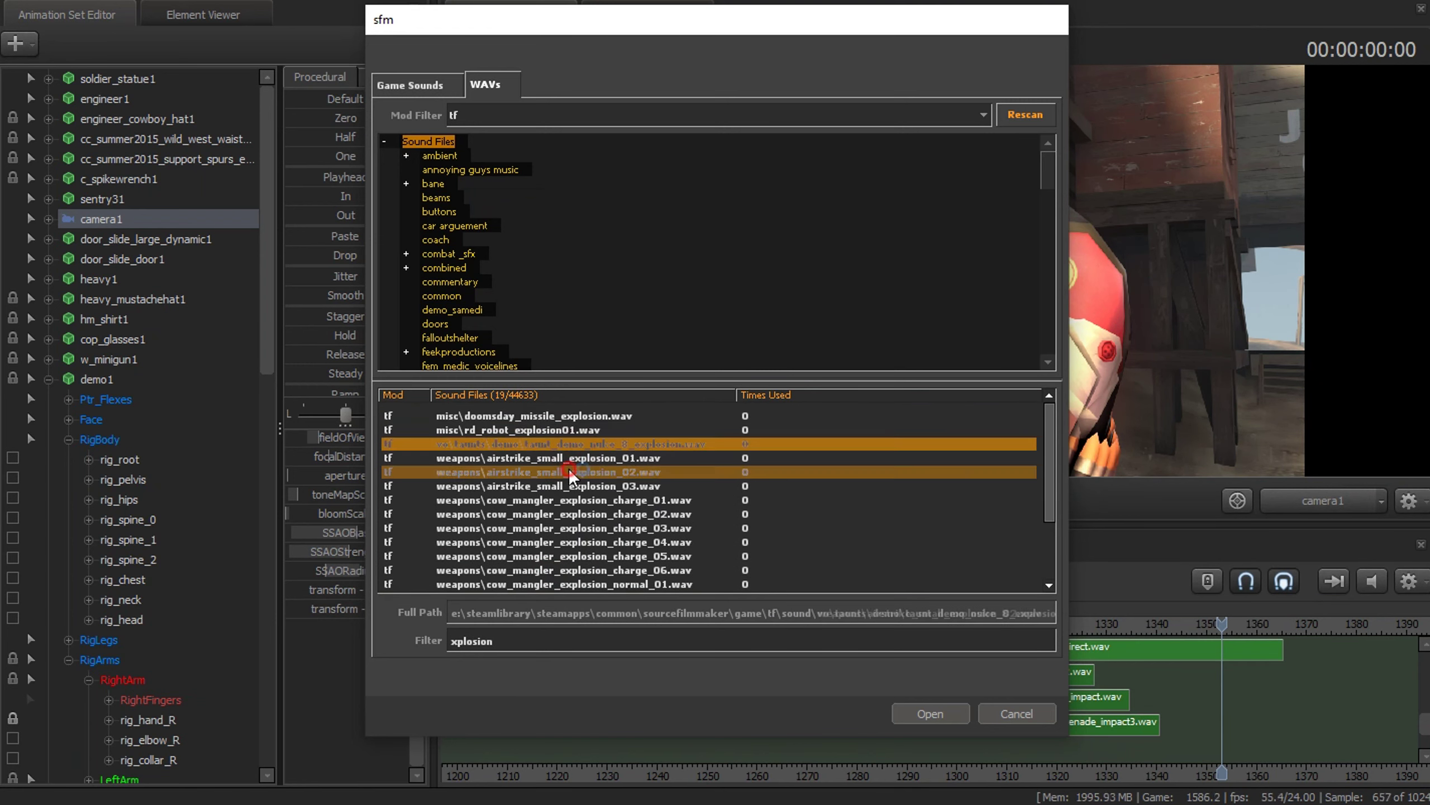
left_click(536, 416)
type("e")
scroll(540, 503, "down", 2)
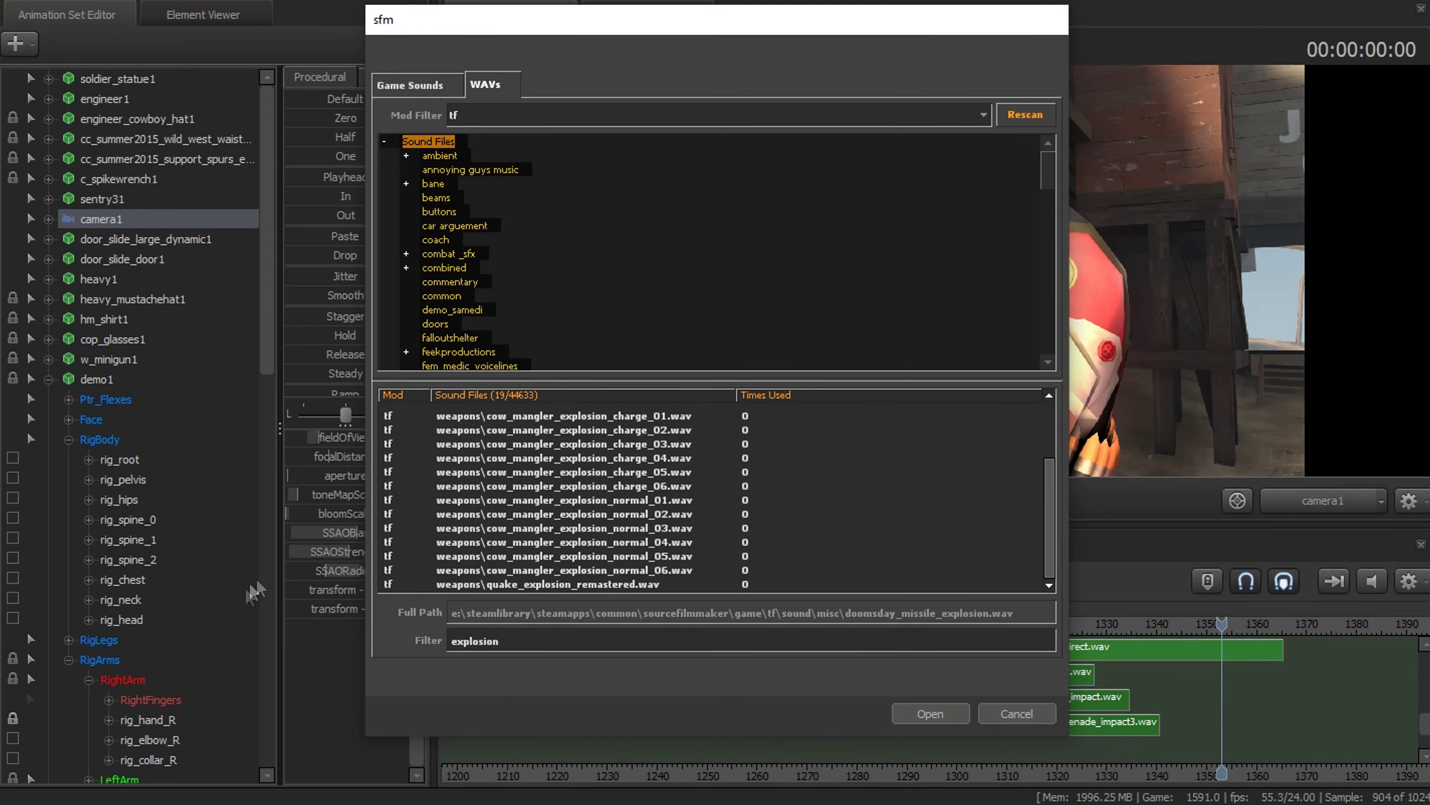
scroll(540, 470, "up", 2)
left_click(541, 444)
key("Down")
key("Down")
key("Down")
key("Down")
key("Down")
key("Down")
key("Down")
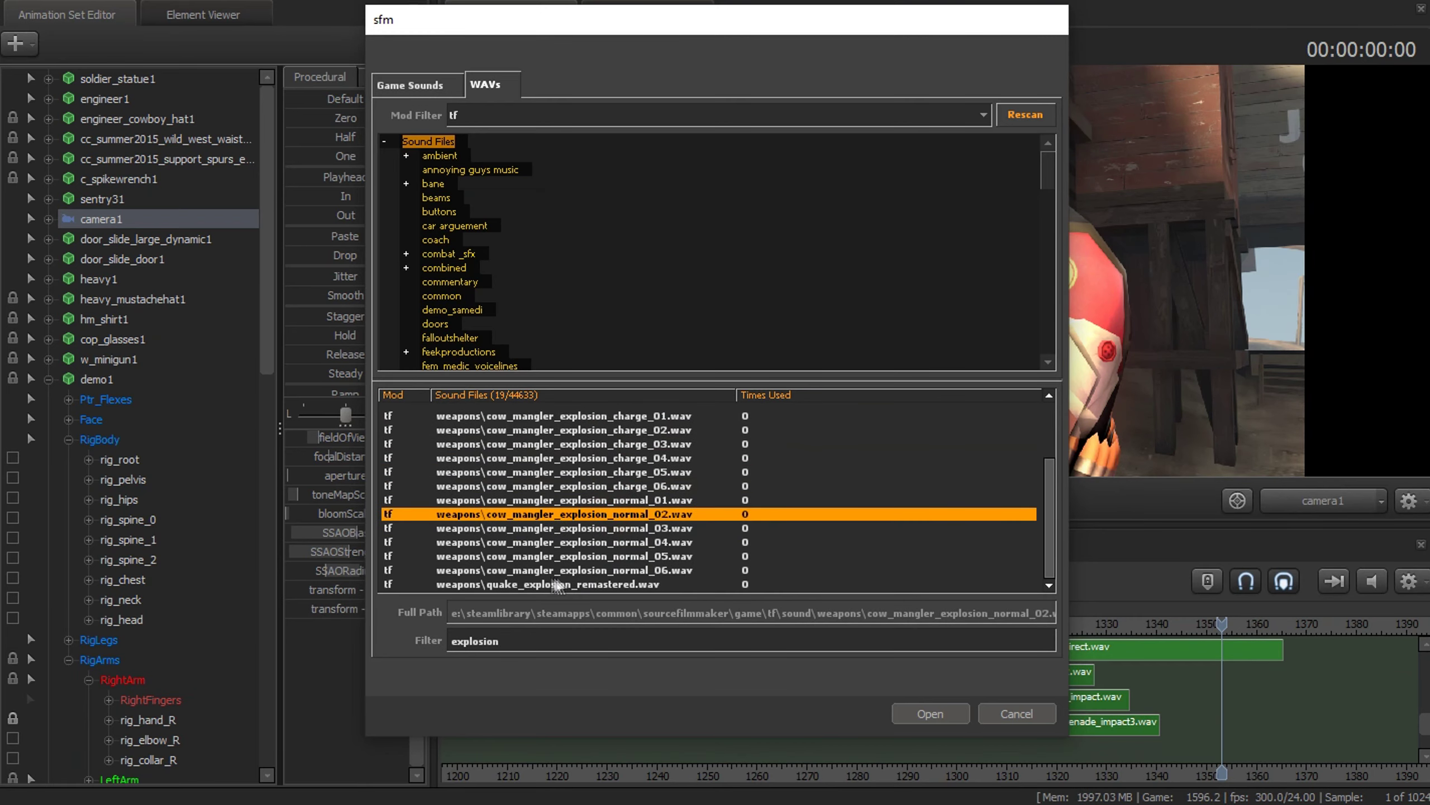
key("Down")
key("Down")
key("Down")
Step: Audition grenade sounds, search 'explode' and confirm the chosen explode sound
key("BackSpace")
key("BackSpace")
key("BackSpace")
type("grenade")
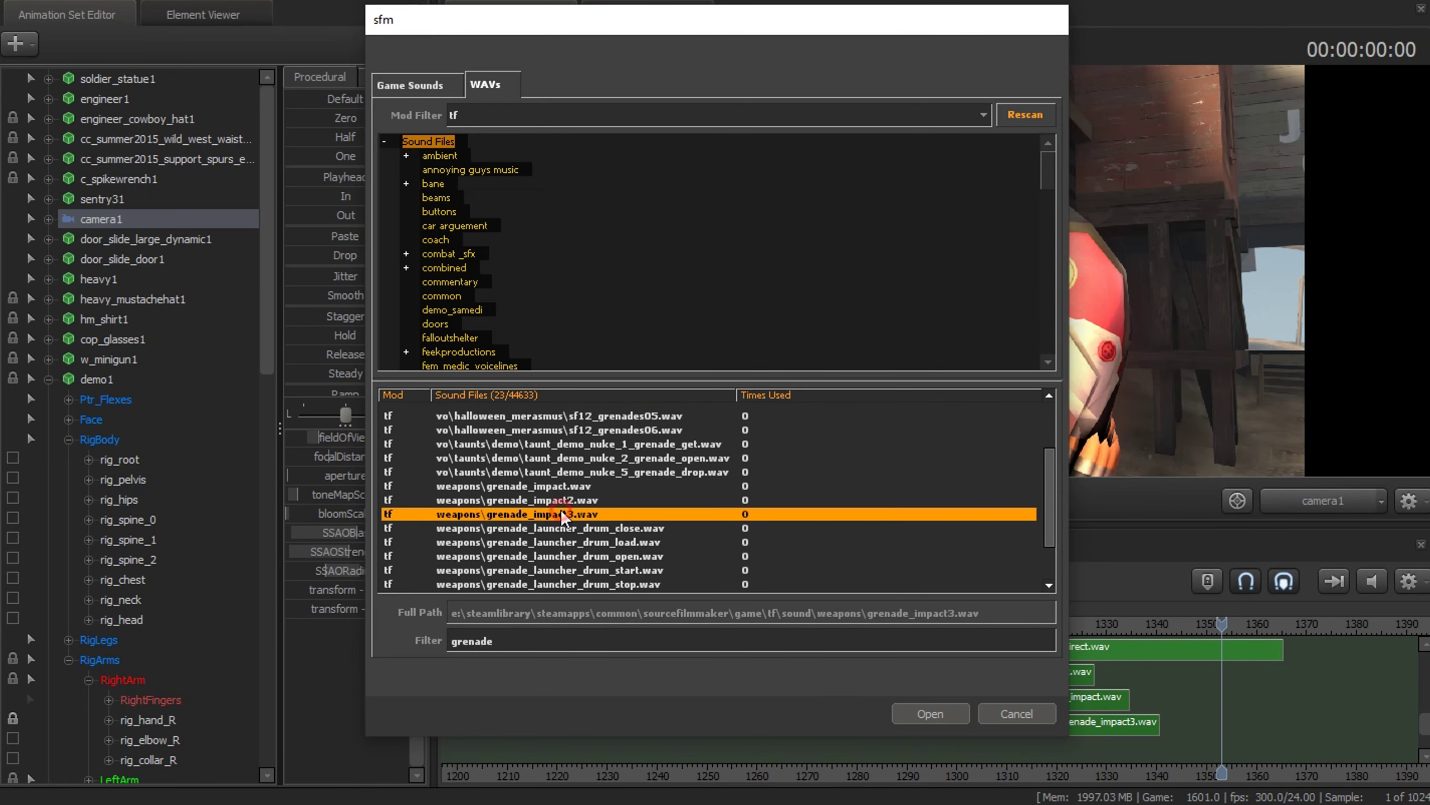
key("Down")
key("Down")
key("Down")
key("Down")
key("Up")
key("Up")
key("Up")
key("Up")
key("Up")
key("Up")
key("Up")
key("Up")
key("Up")
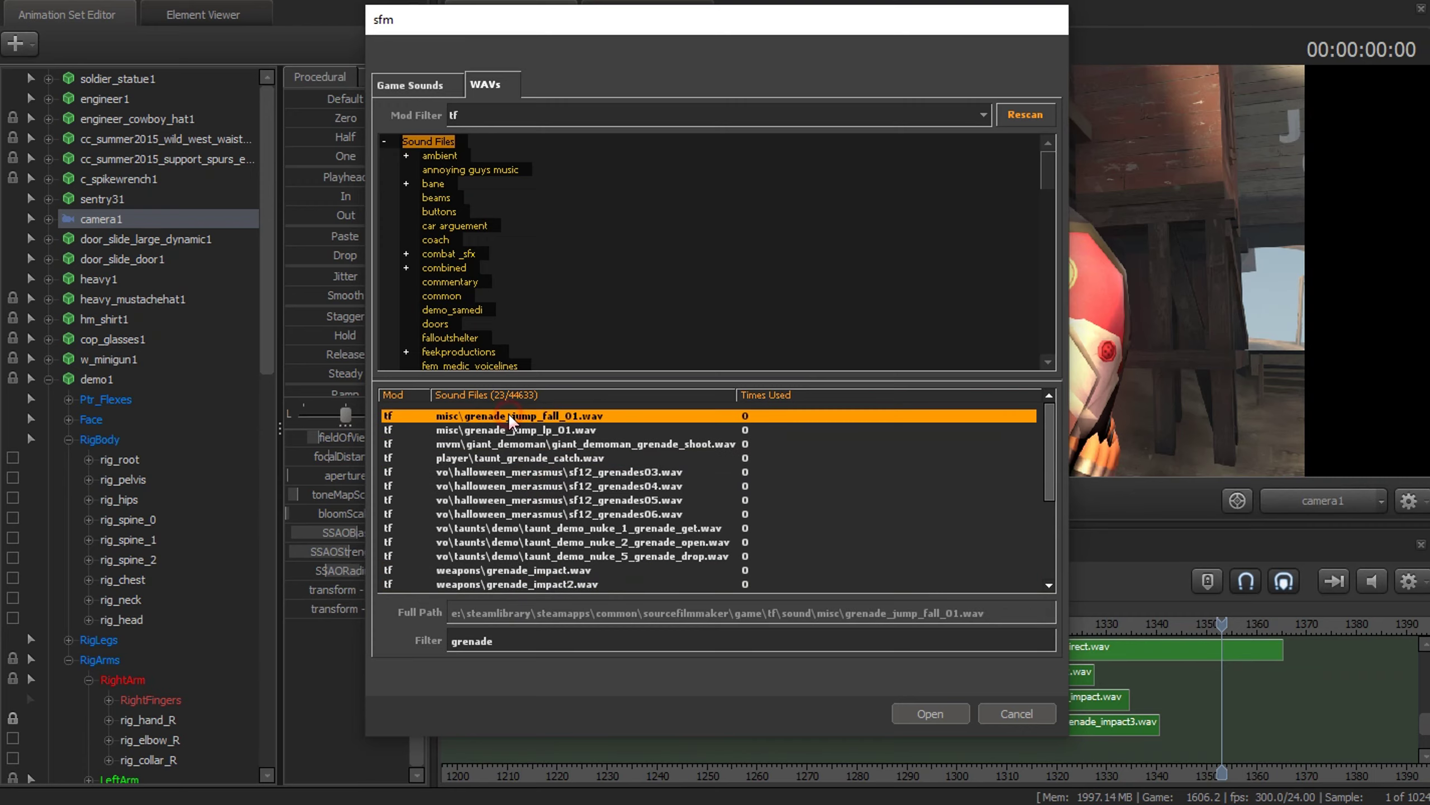
key("Down")
key("Down")
key("Down")
key("Down")
key("Down")
double_click(537, 634)
type("explode")
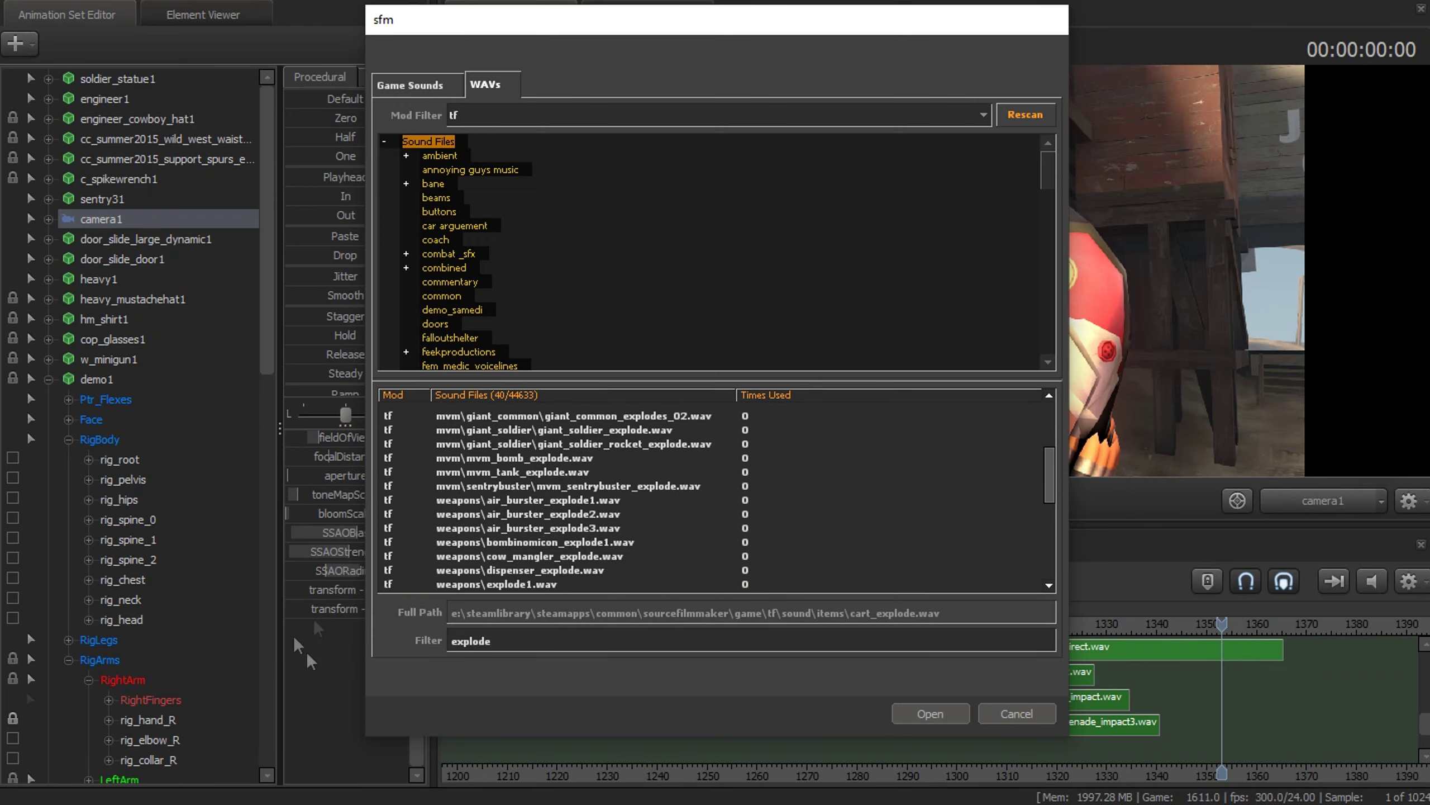
key("Down")
key("Return")
left_click(950, 500)
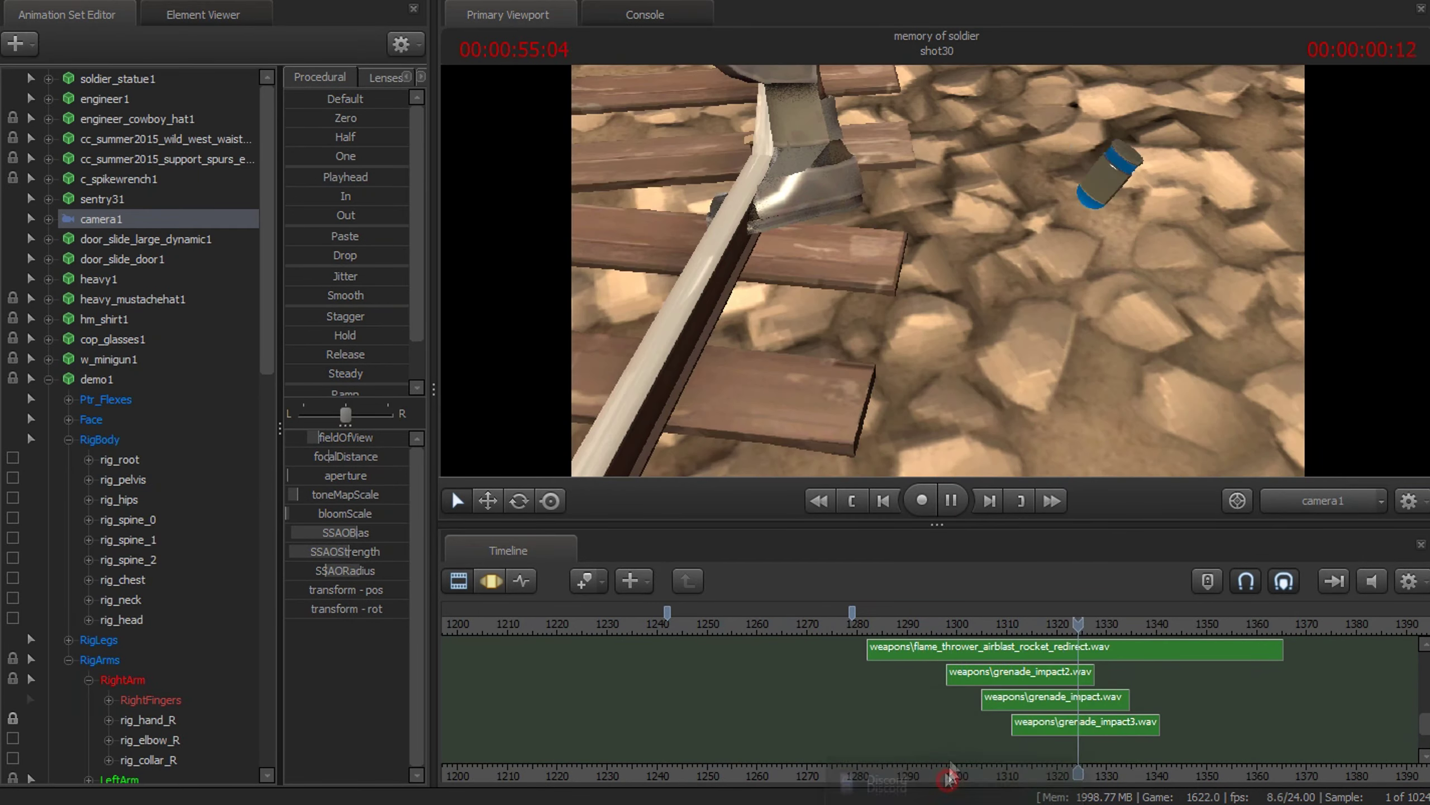
left_click(952, 506)
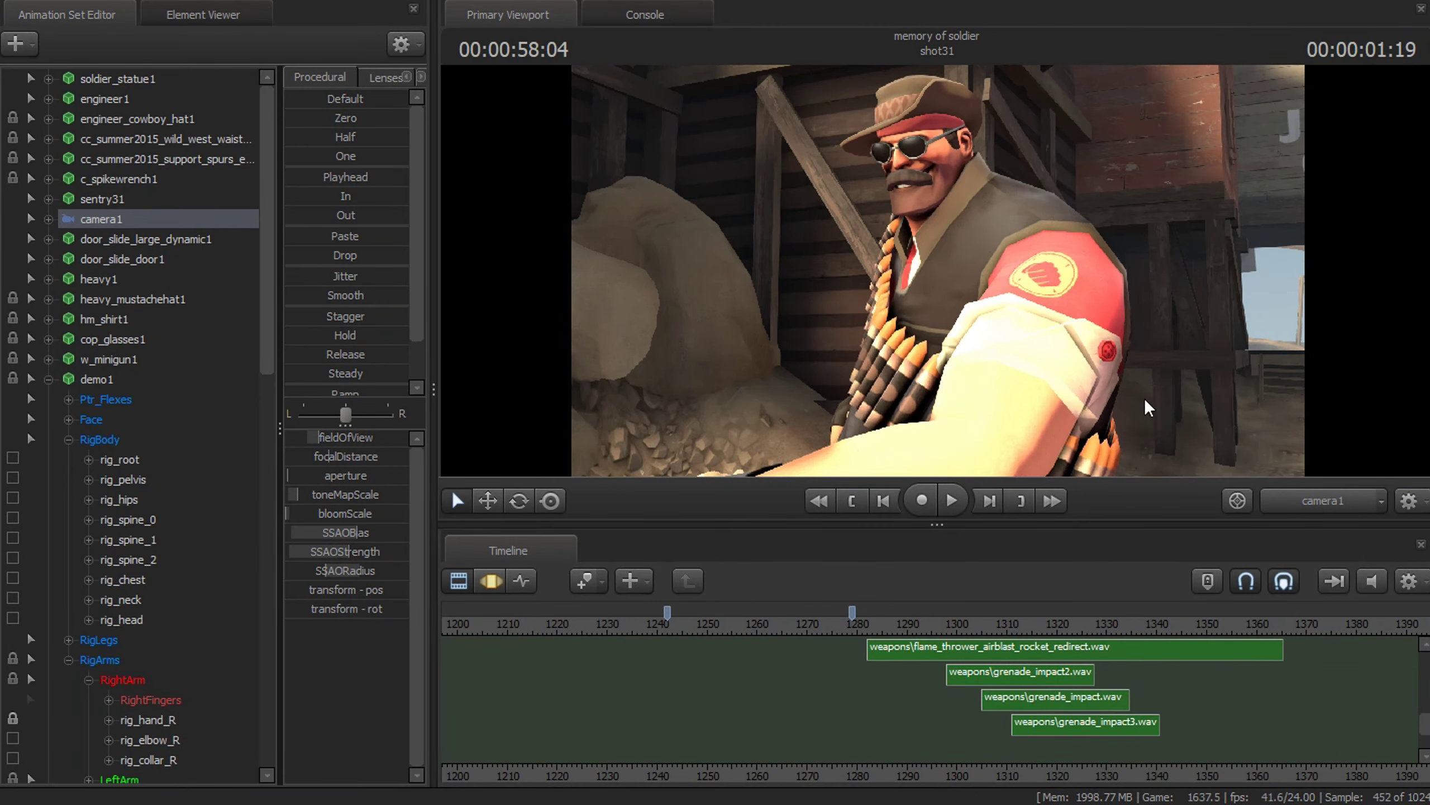
left_click(852, 500)
left_click(951, 500)
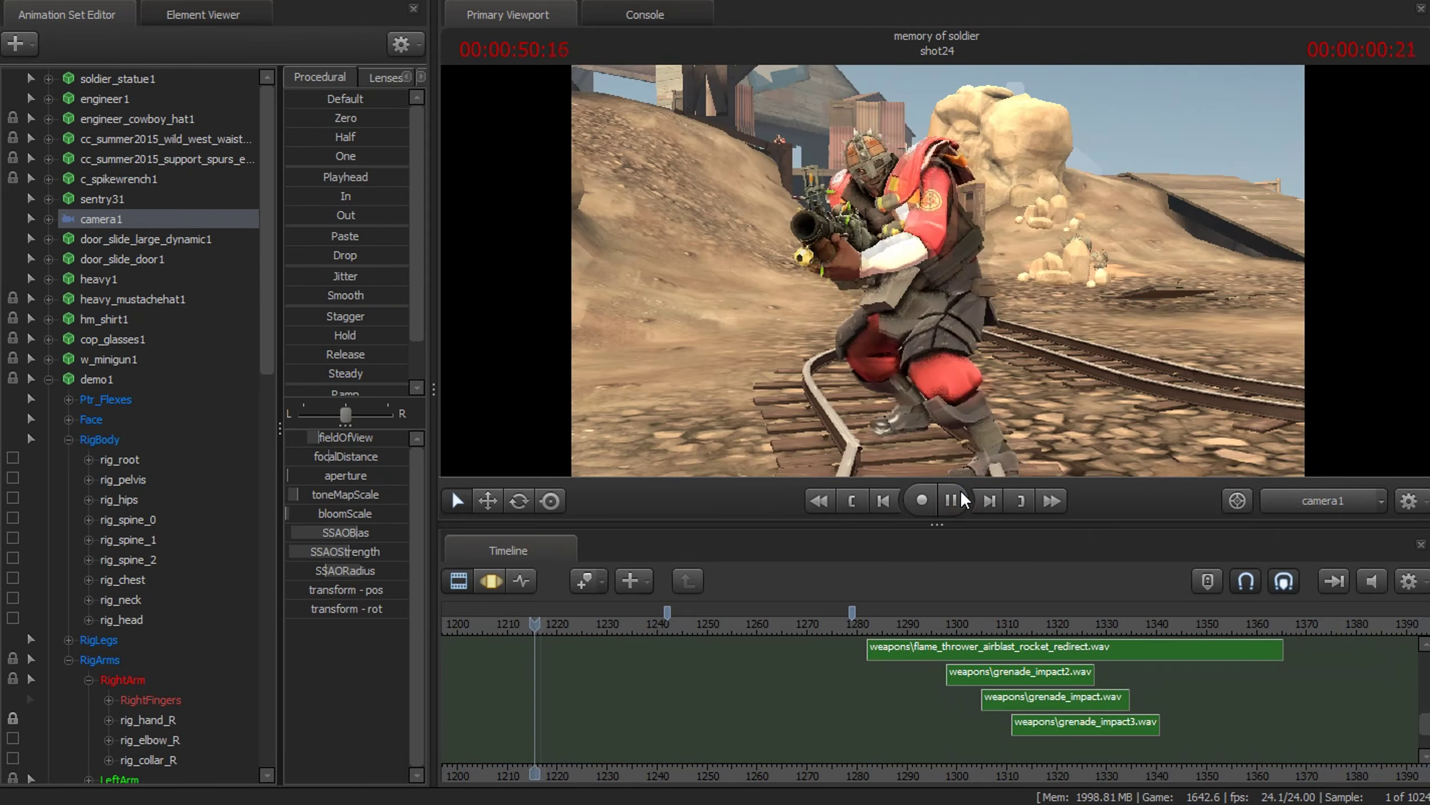